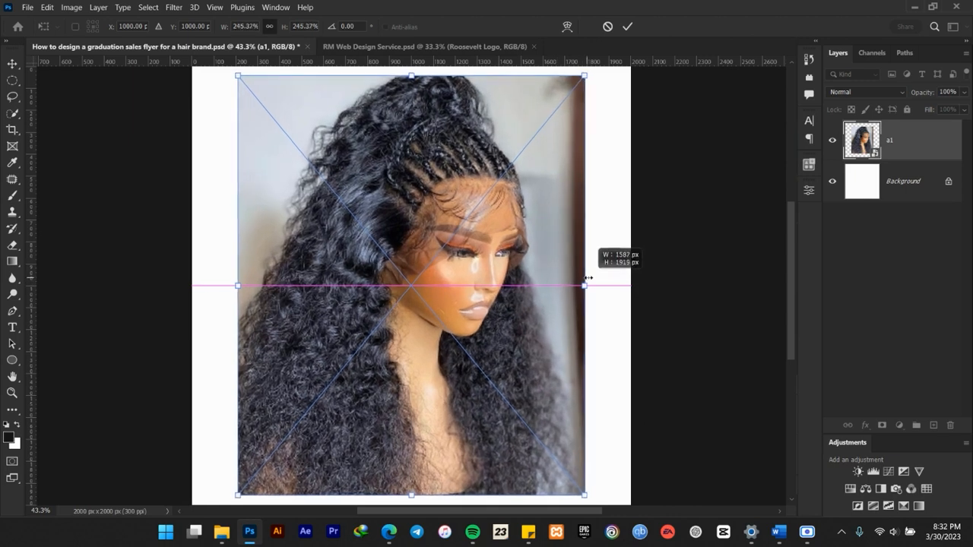
Enlarge the hair model photo to about 259% and move it toward the canvas's right edge, with X at 1288 px.
scroll(443, 281, down, 3)
scroll(443, 281, up, 3)
drag(437, 283, 484, 277)
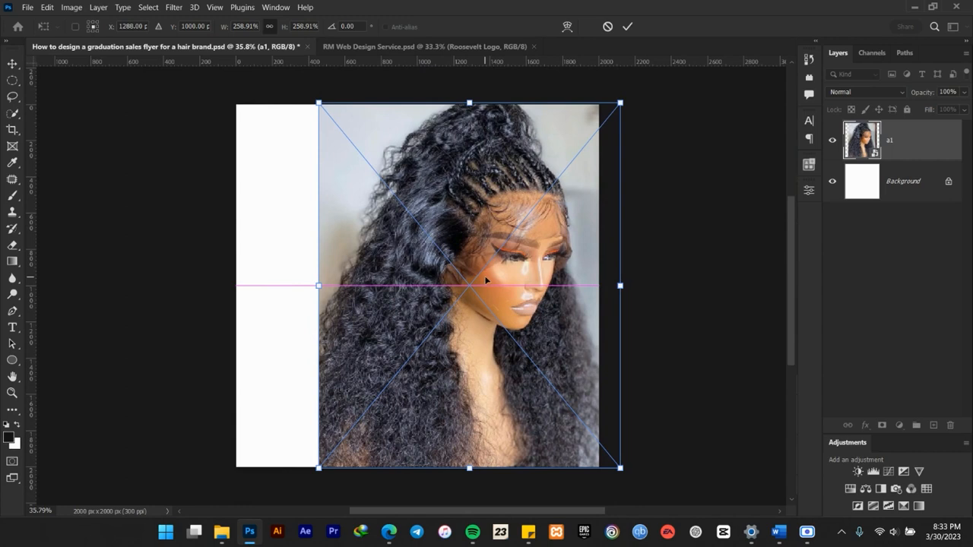
click(628, 27)
scroll(407, 361, up, 1)
scroll(407, 361, up, 1)
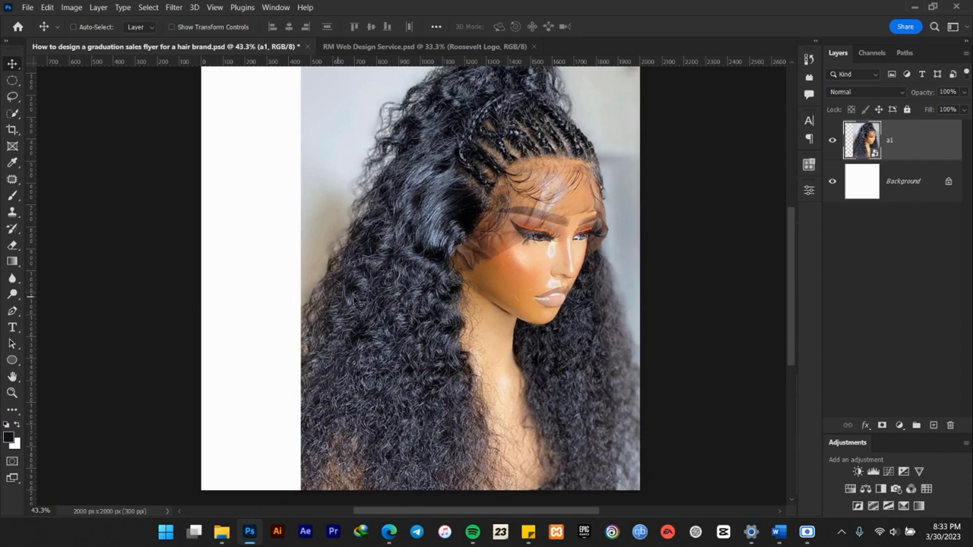
Add a layer mask to the a1 photo and fade its left edge with a horizontal black-to-transparent linear gradient.
click(882, 425)
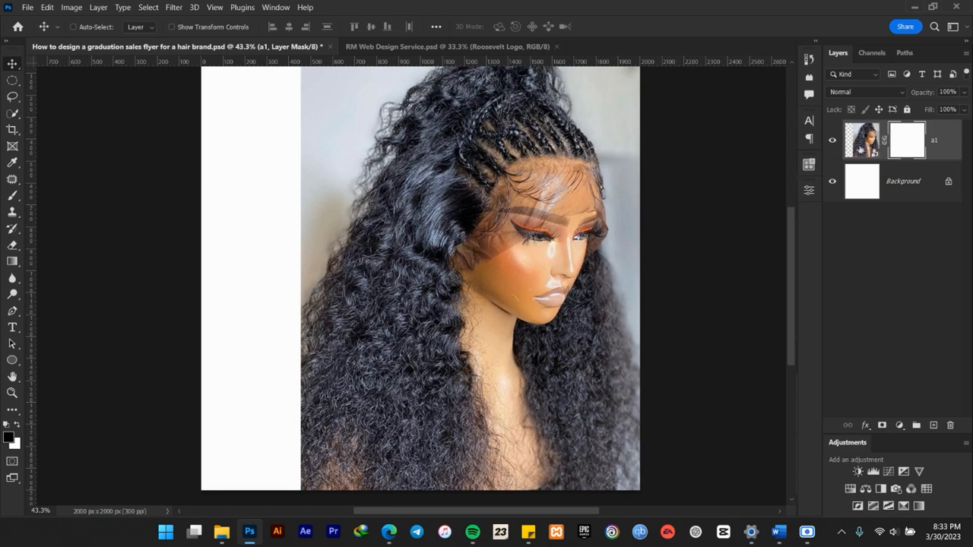
click(12, 262)
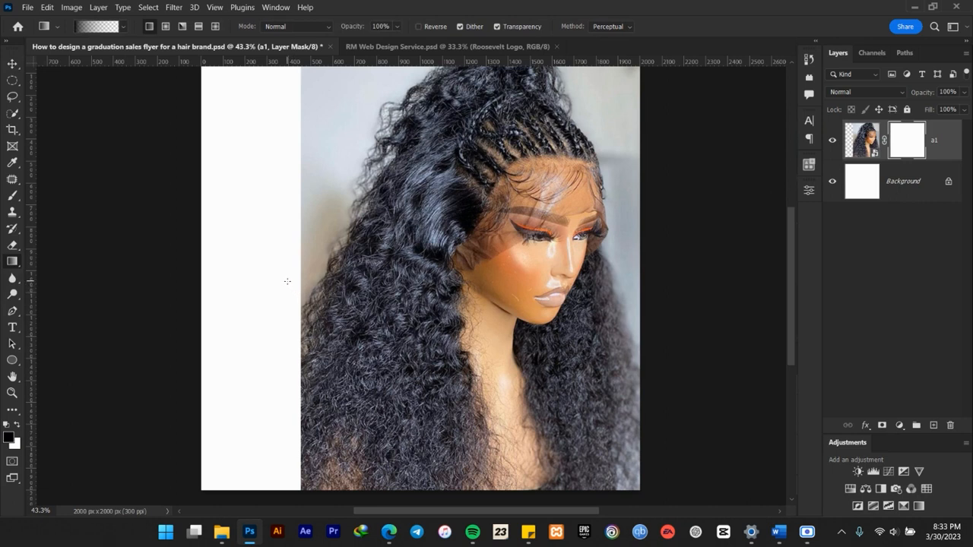
drag(296, 277, 357, 277)
drag(437, 277, 437, 277)
drag(302, 260, 427, 259)
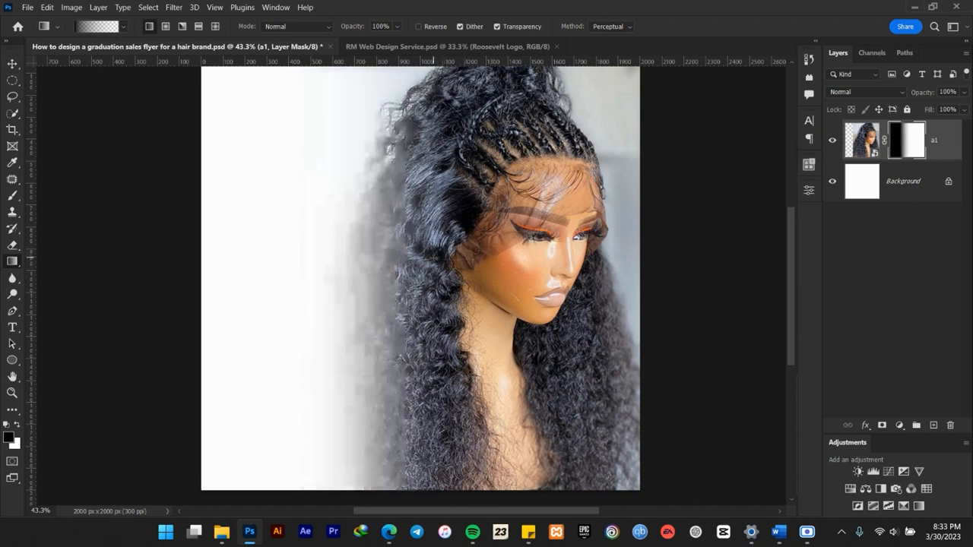
click(13, 64)
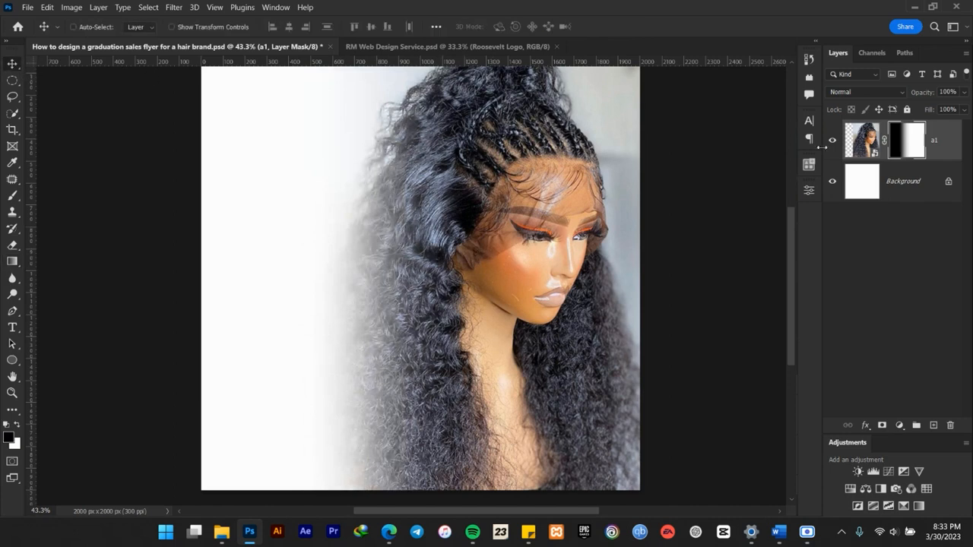
Add a solid color fill layer directly above the Background using color 171418.
click(899, 180)
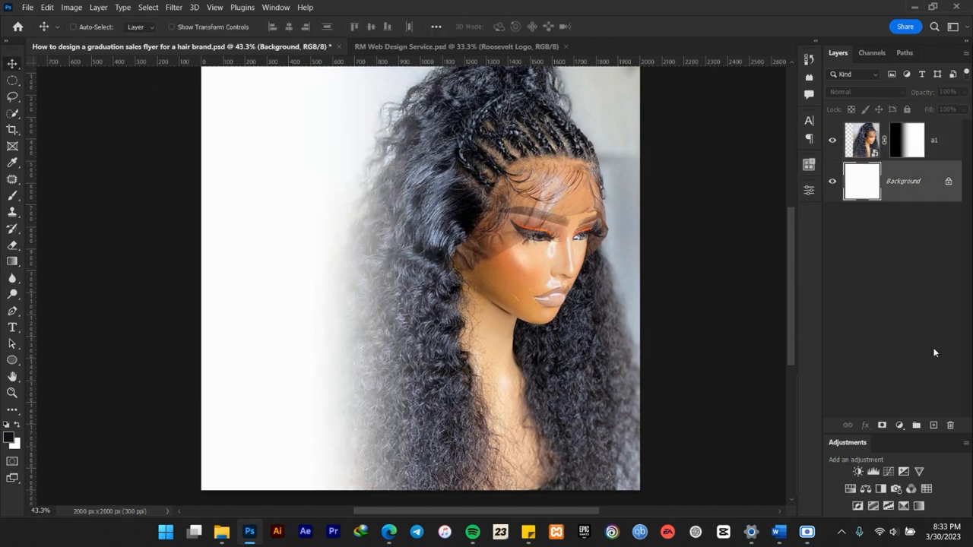
click(908, 426)
click(902, 210)
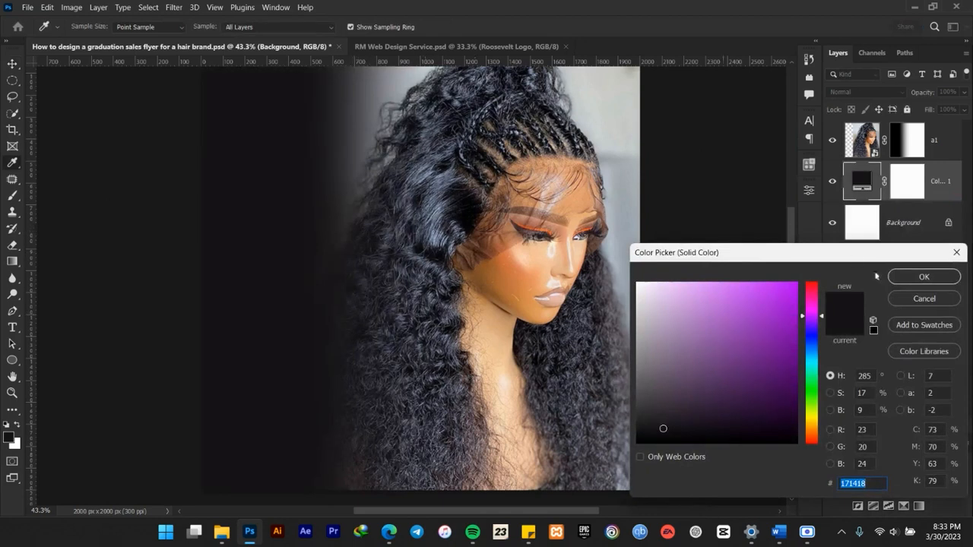
click(927, 278)
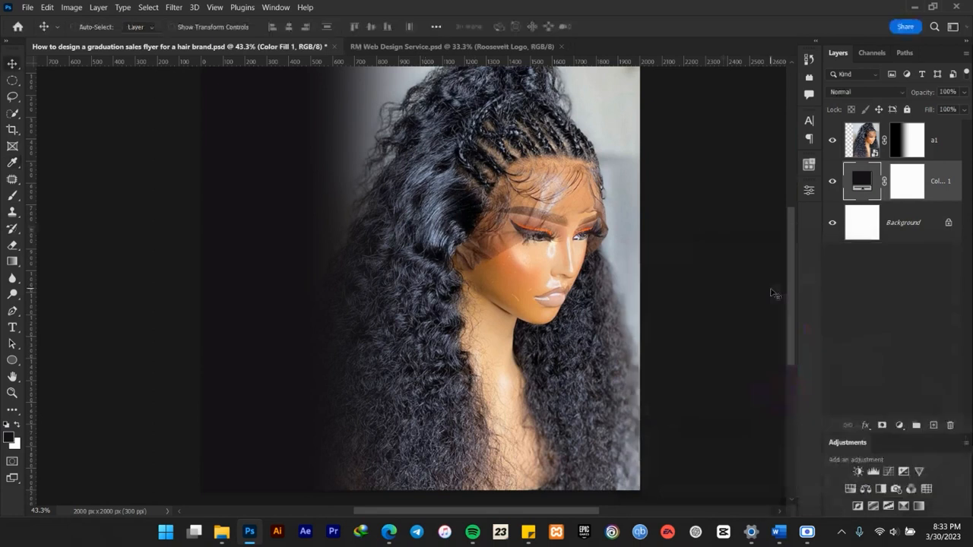
double_click(863, 181)
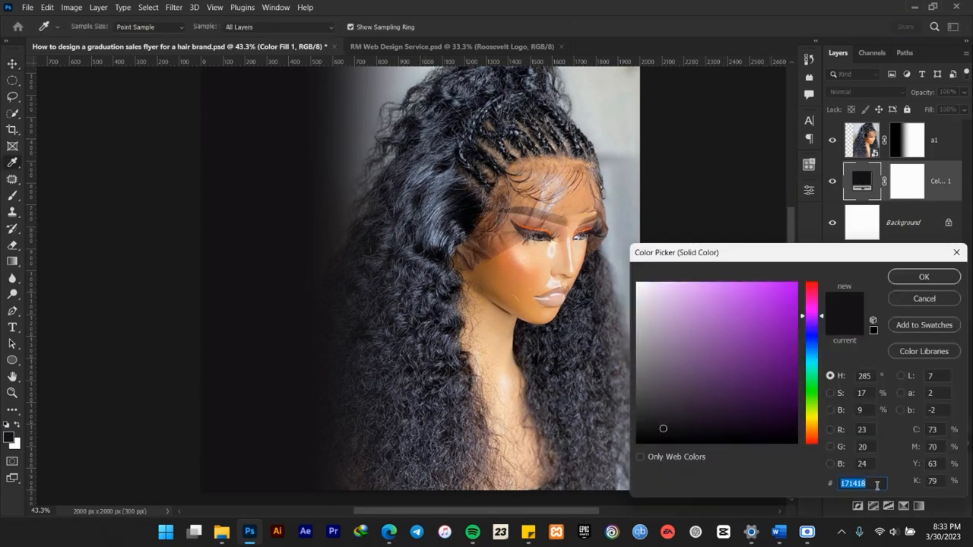
click(876, 486)
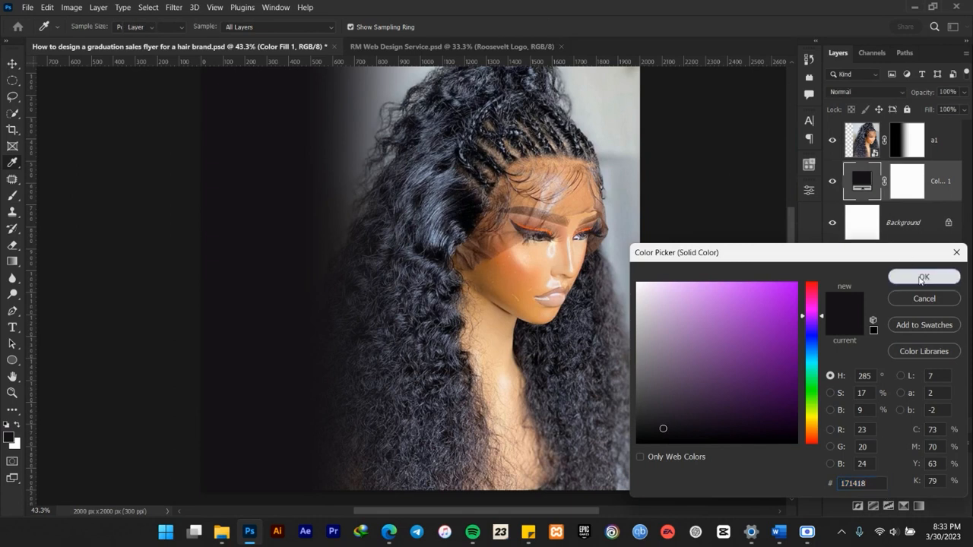
click(923, 276)
Paint black on the a1 layer mask with a soft 400 px brush at 44% opacity to blend the hair's left edge.
scroll(401, 257, down, 3)
scroll(401, 131, up, 7)
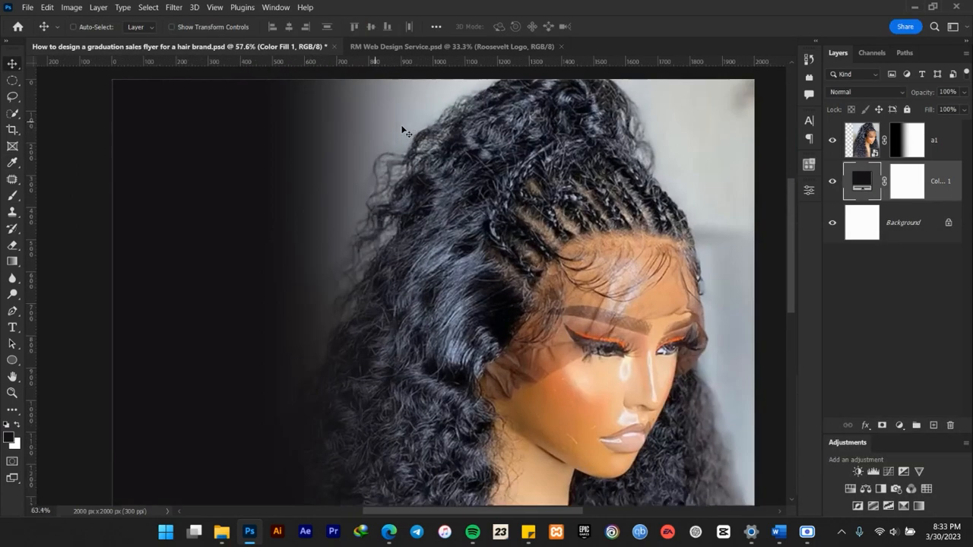
drag(410, 149, 420, 171)
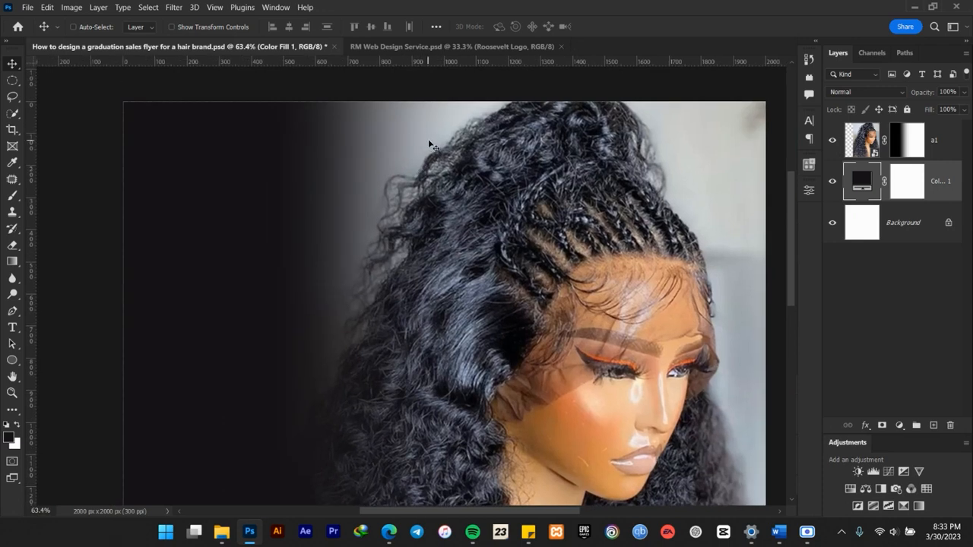
click(891, 137)
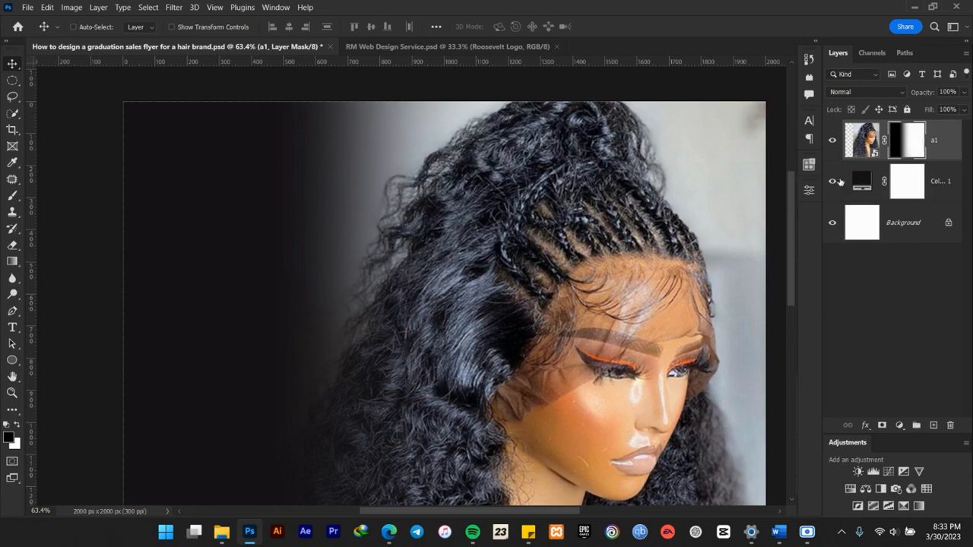
click(12, 195)
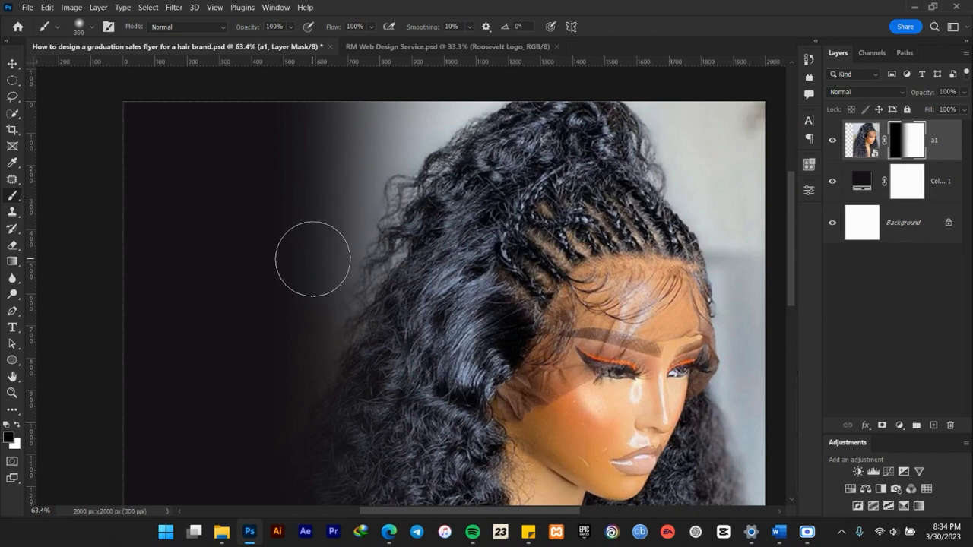
key(bracketright)
mouse_move(247, 28)
mouse_down()
mouse_move(220, 29)
mouse_move(235, 27)
mouse_up()
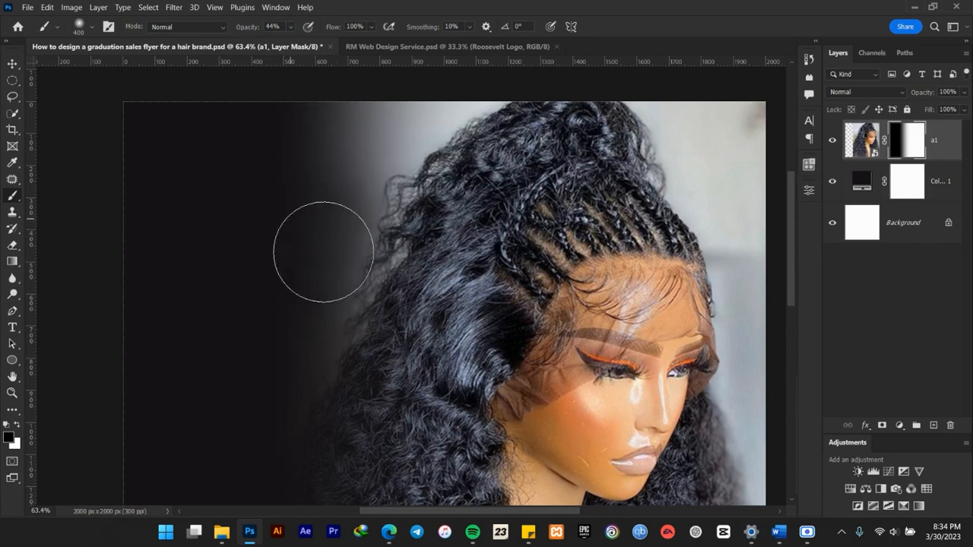
mouse_move(350, 132)
mouse_down()
mouse_move(385, 147)
mouse_move(460, 108)
mouse_move(384, 158)
mouse_move(324, 224)
mouse_move(305, 270)
mouse_move(283, 213)
mouse_move(323, 124)
mouse_move(335, 166)
mouse_move(343, 165)
mouse_move(286, 308)
mouse_move(310, 337)
mouse_move(281, 351)
mouse_move(270, 221)
mouse_move(394, 173)
mouse_move(409, 209)
mouse_move(328, 380)
mouse_move(317, 263)
mouse_up()
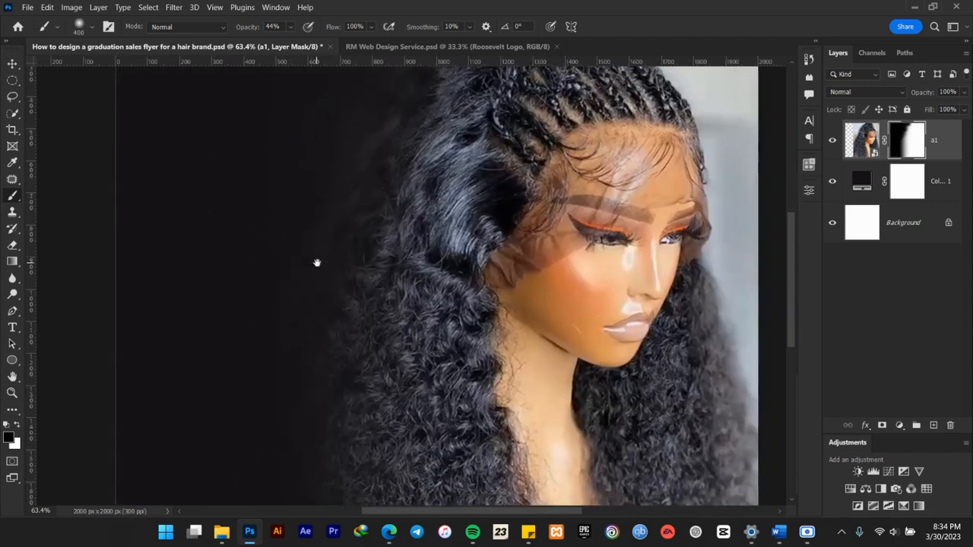
scroll(347, 304, down, 4)
drag(360, 234, 369, 332)
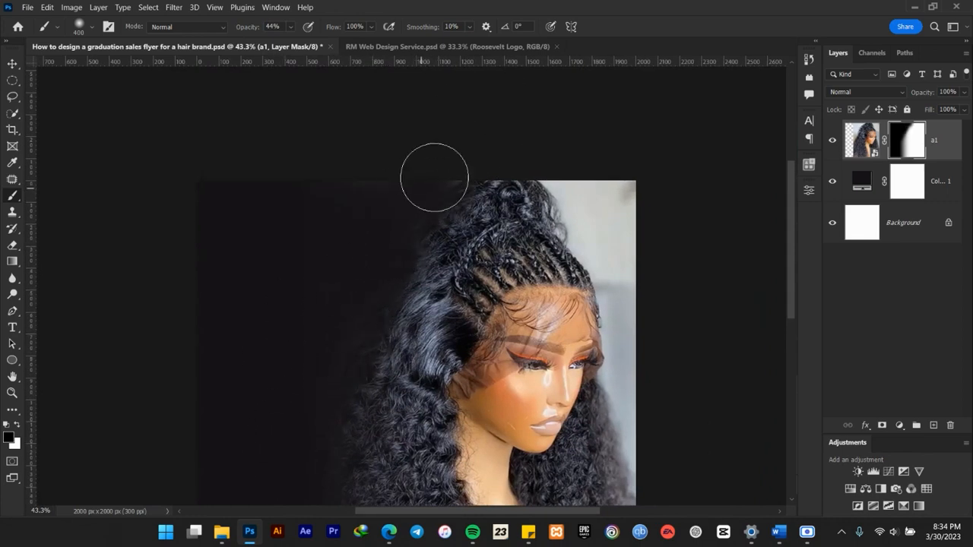
mouse_move(405, 219)
mouse_down()
mouse_move(294, 407)
mouse_move(435, 232)
mouse_move(432, 210)
mouse_move(384, 270)
mouse_move(342, 368)
mouse_move(296, 391)
mouse_move(329, 350)
mouse_move(266, 415)
mouse_up()
scroll(326, 332, down, 2)
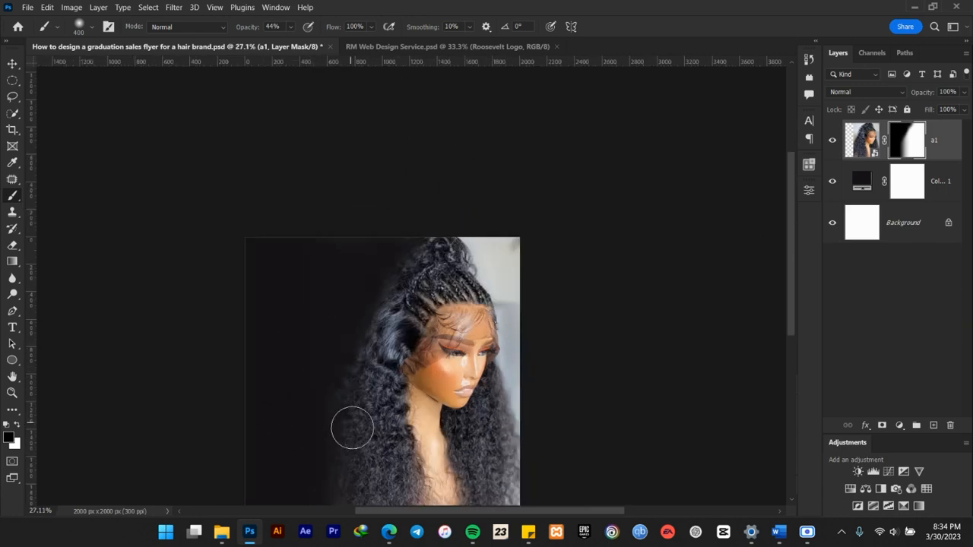
Raise the brush opacity to 86% and paint out photo remnants in the dark area left of the hair on the a1 mask.
scroll(346, 393, up, 2)
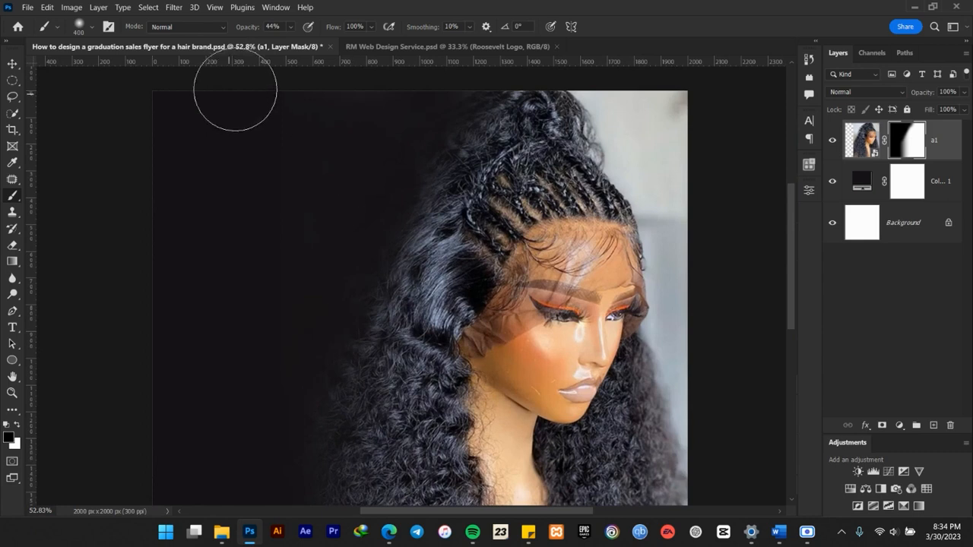
drag(245, 26, 262, 27)
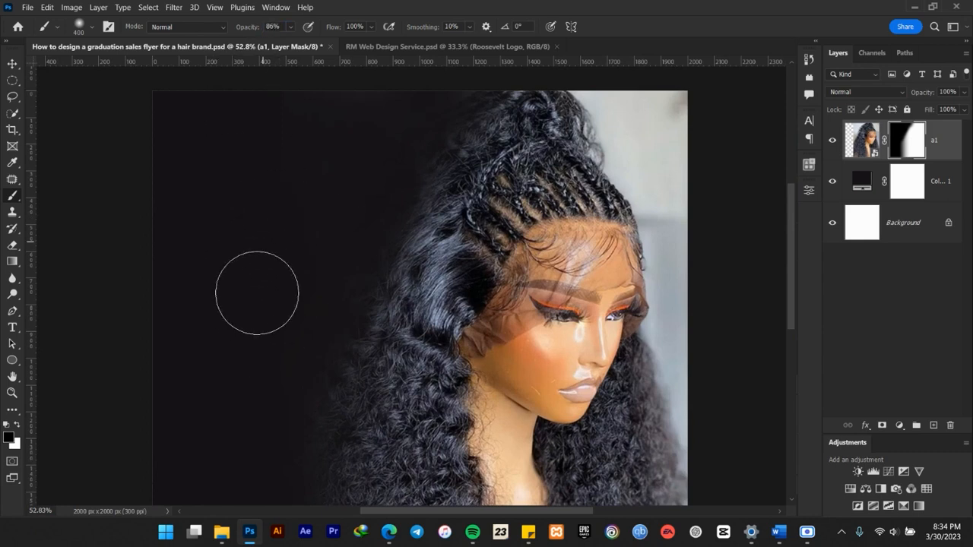
mouse_move(307, 134)
mouse_down()
mouse_move(293, 141)
mouse_move(341, 126)
mouse_move(297, 308)
mouse_move(226, 436)
mouse_up()
scroll(399, 321, up, 3)
scroll(401, 323, up, 1)
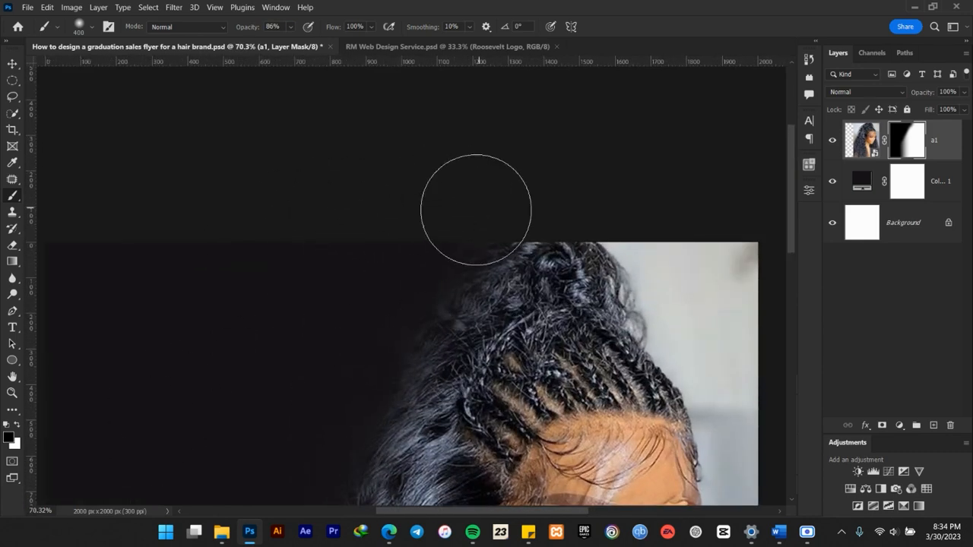
scroll(397, 229, down, 5)
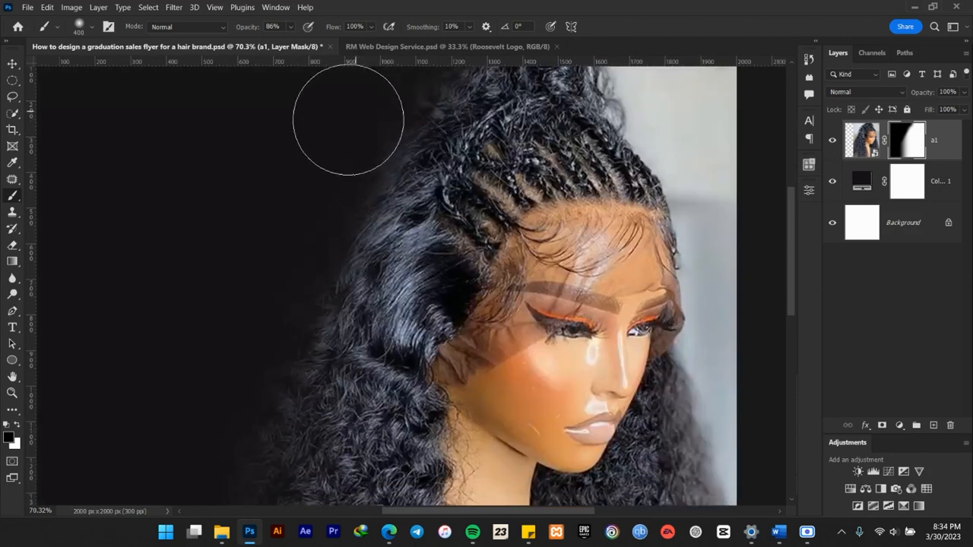
scroll(284, 336, down, 4)
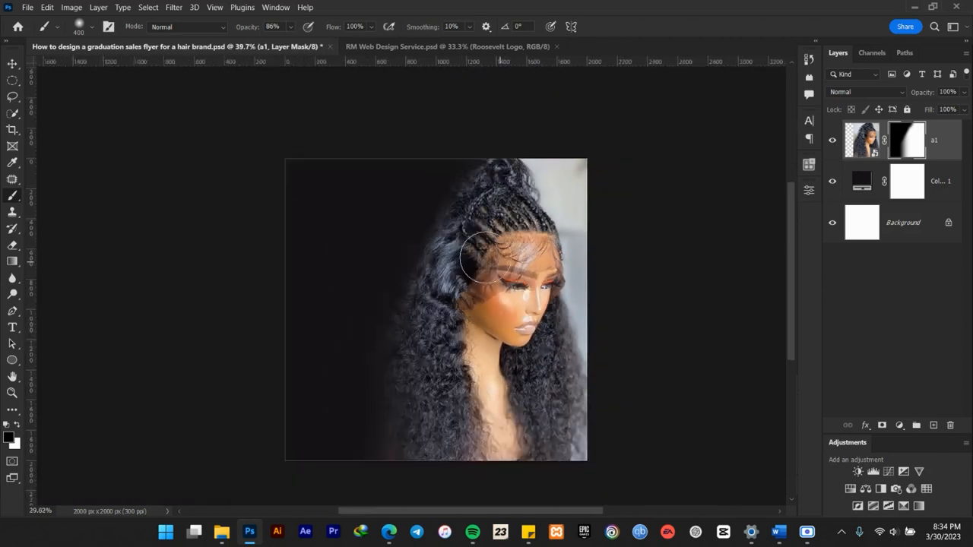
drag(518, 257, 530, 311)
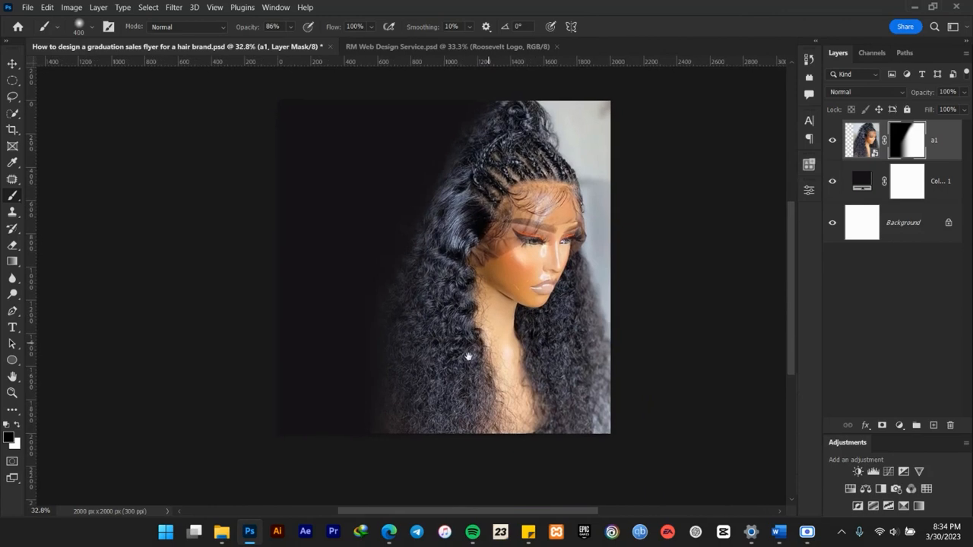
click(12, 63)
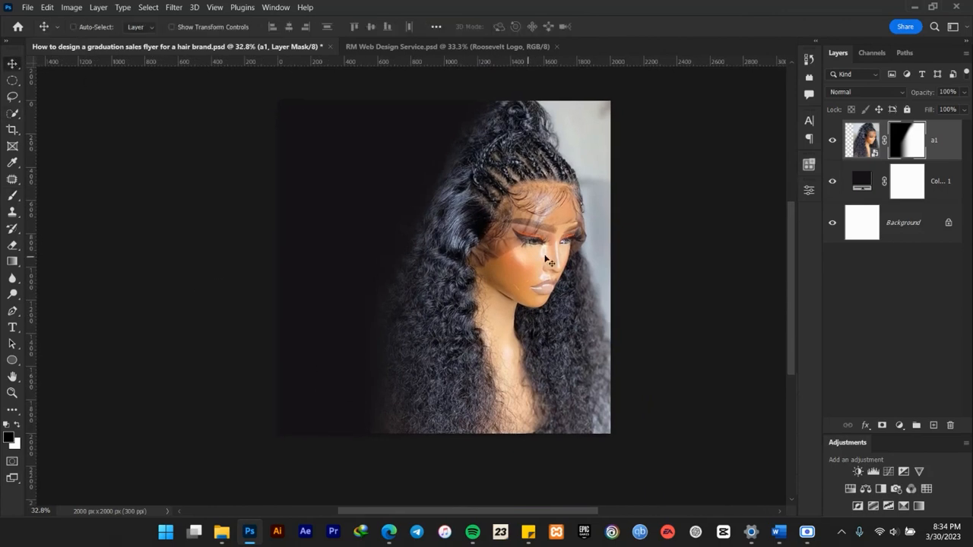
mouse_move(862, 150)
mouse_down()
mouse_move(865, 194)
mouse_move(868, 140)
mouse_up()
scroll(480, 232, up, 3)
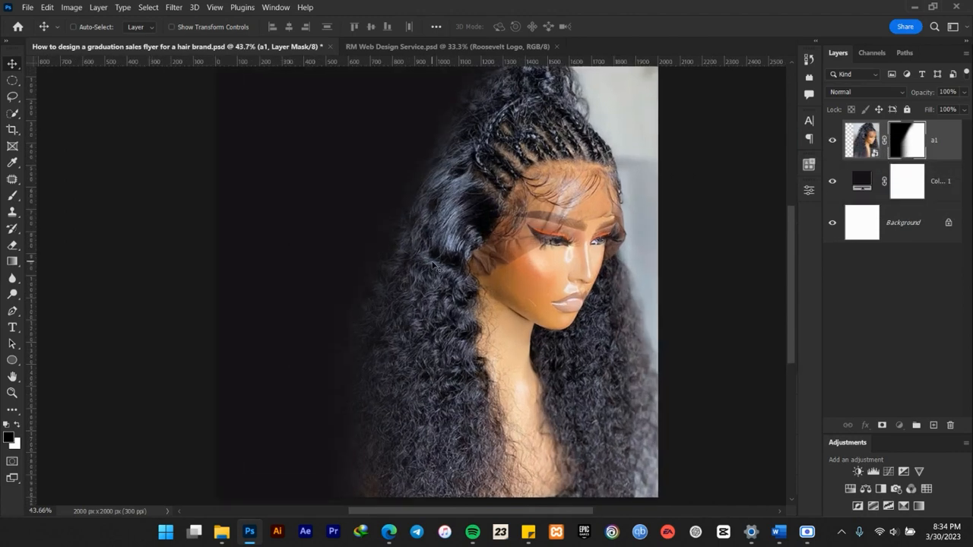
scroll(433, 266, down, 1)
scroll(435, 269, down, 1)
scroll(439, 273, up, 1)
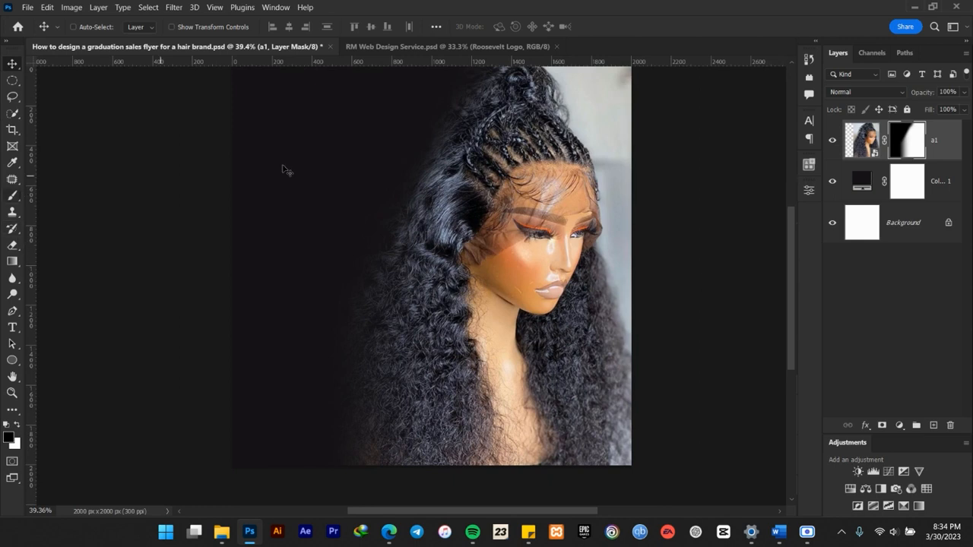
Darken the left side of the hair by painting the a1 mask with a 600 px brush at 36% opacity.
click(12, 195)
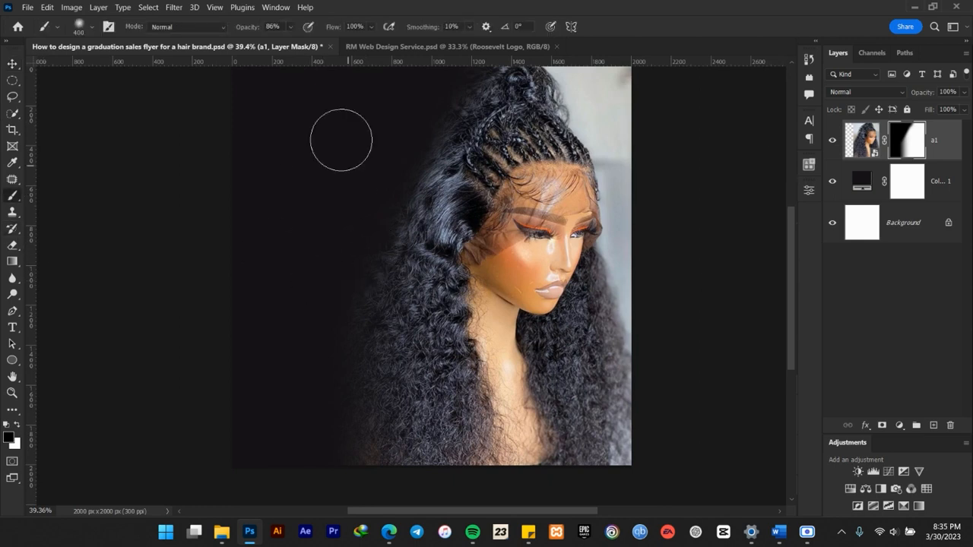
click(251, 27)
drag(227, 28, 220, 31)
key(bracketright)
key(bracketright)
key(bracketright)
key(bracketright)
key(bracketright)
key(bracketright)
key(bracketleft)
drag(399, 207, 398, 342)
mouse_move(395, 424)
mouse_down()
mouse_move(410, 168)
mouse_move(397, 408)
mouse_move(378, 222)
mouse_up()
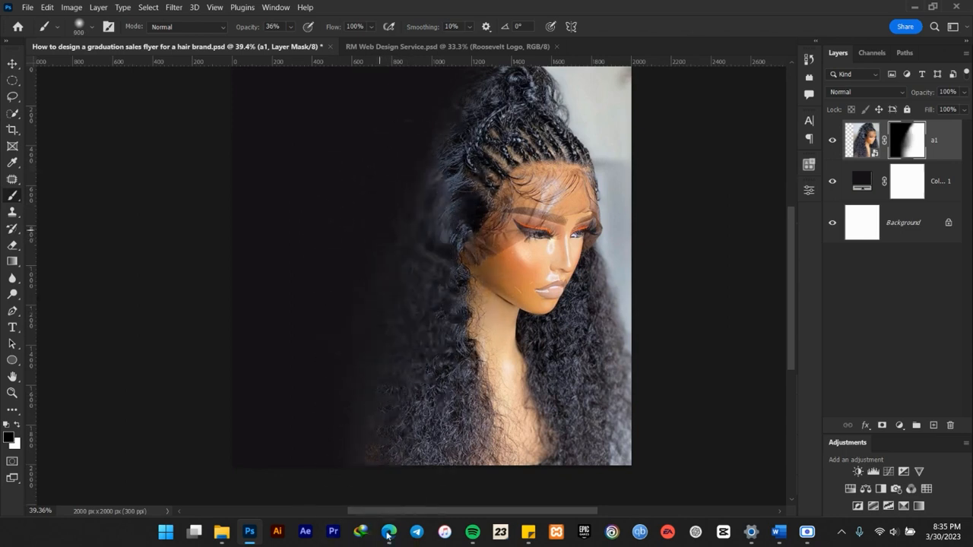
click(14, 64)
Group the a1 photo layer and the color fill layer together.
scroll(429, 247, down, 4)
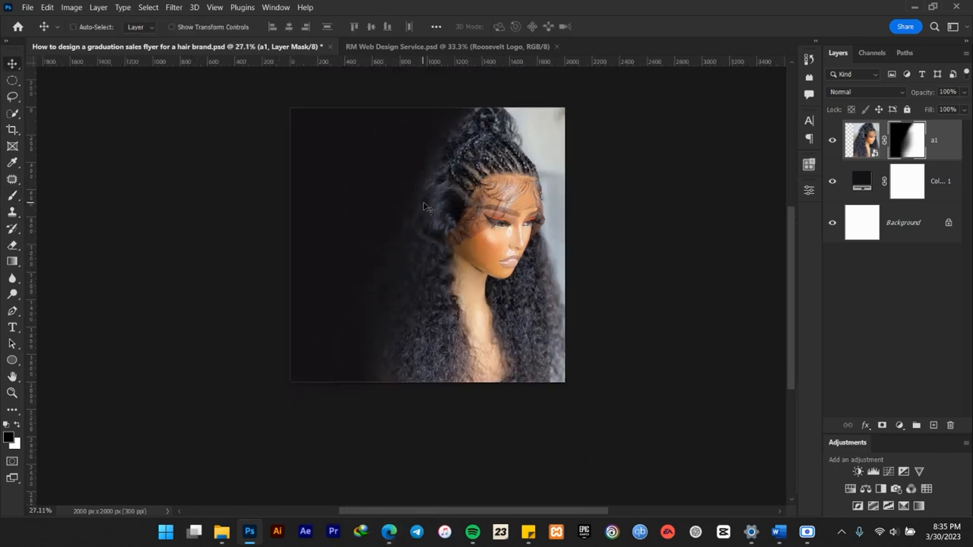
scroll(426, 247, up, 3)
scroll(423, 247, up, 1)
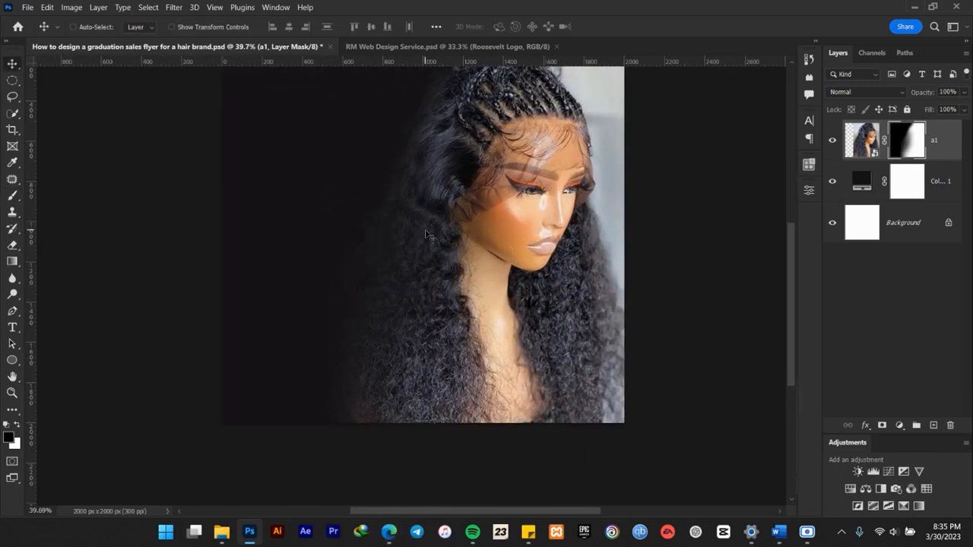
scroll(425, 235, up, 1)
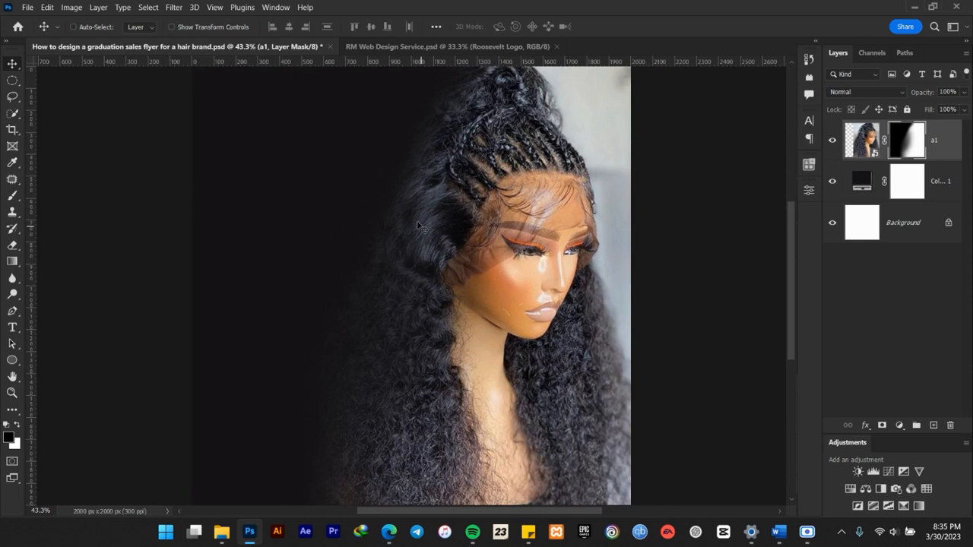
scroll(314, 193, up, 1)
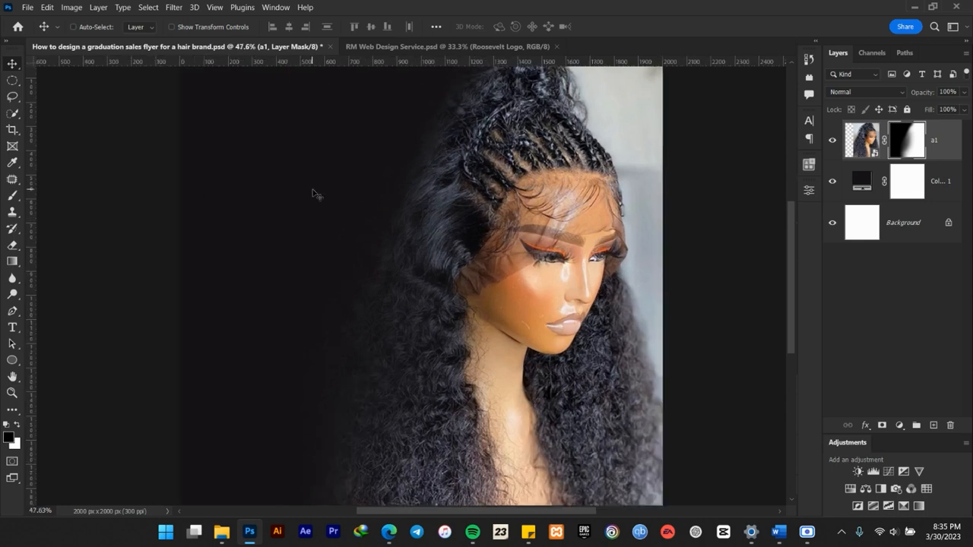
shift+click(948, 193)
key(ctrl+g)
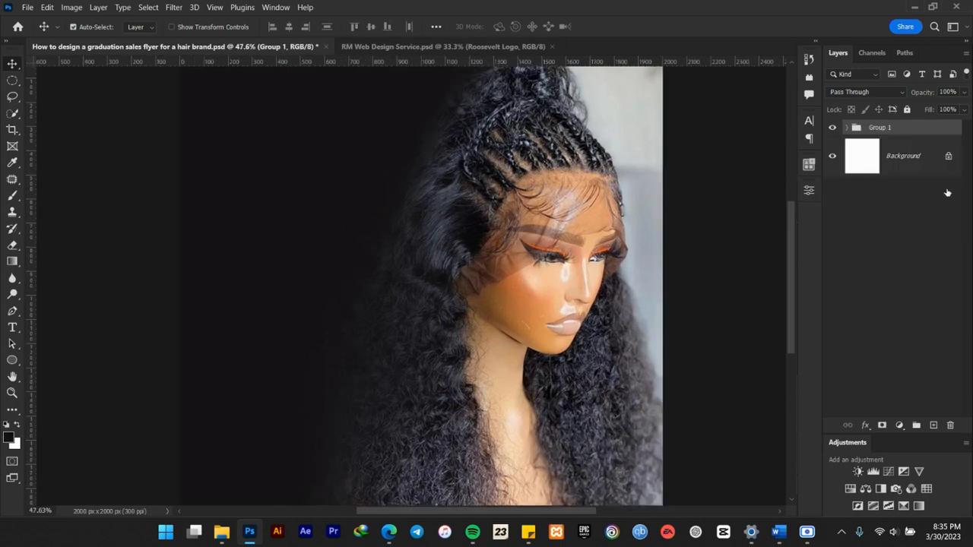
Rename the new layer group as BG and save the document.
double_click(880, 127)
text(BG)
key(Return)
scroll(437, 290, down, 1)
key(ctrl)
key(ctrl+s)
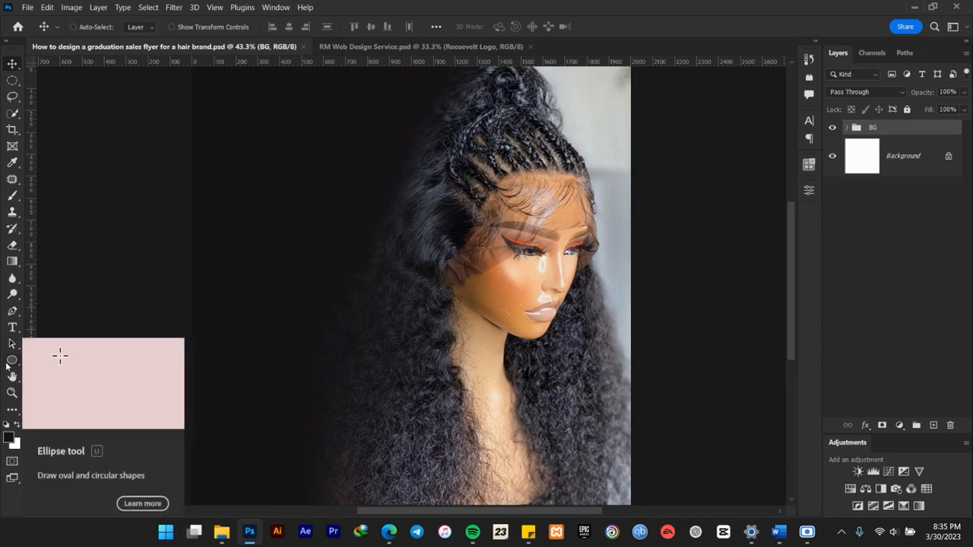
Draw a rectangle shape about 406 by 429 px over the canvas's upper edge, in the dark area beside the hair.
right_click(11, 361)
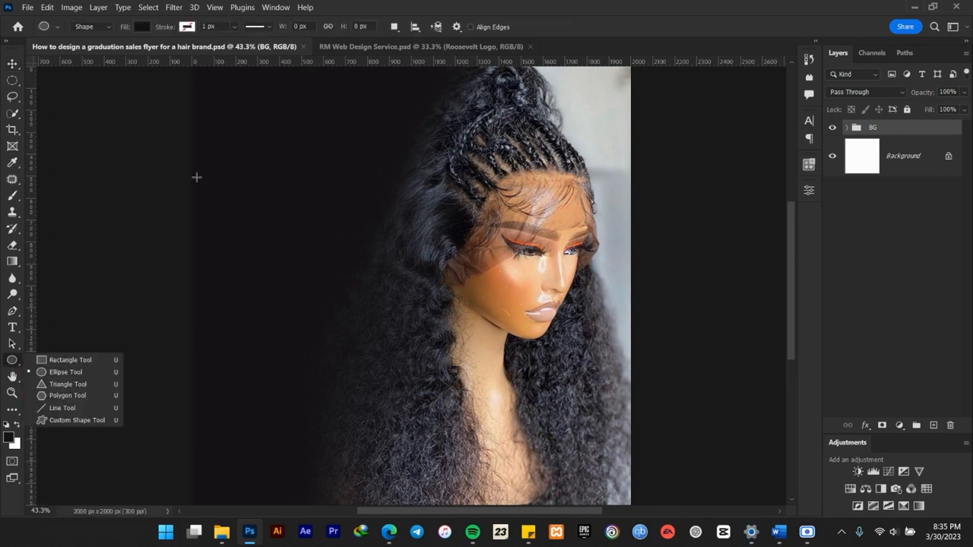
click(85, 361)
drag(319, 110, 360, 156)
drag(317, 107, 405, 201)
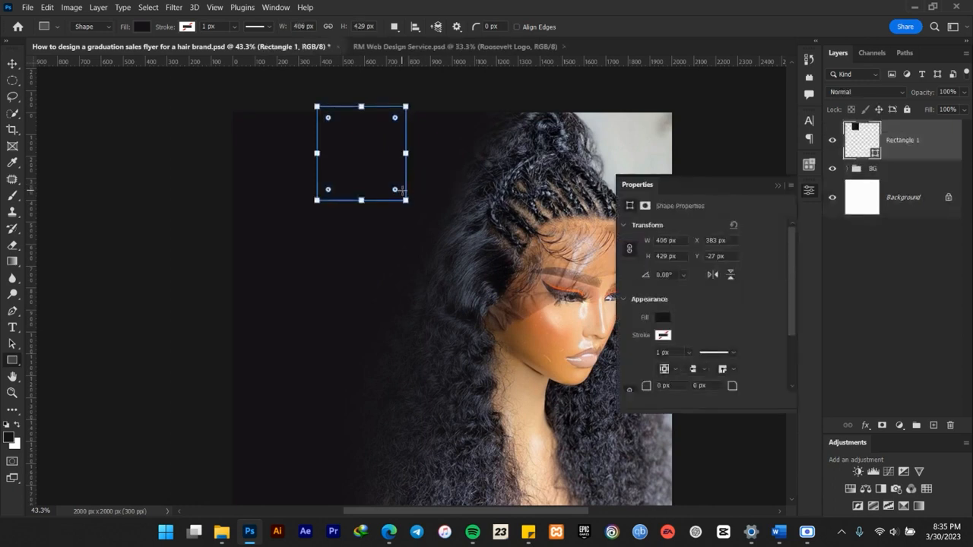
click(776, 185)
click(9, 65)
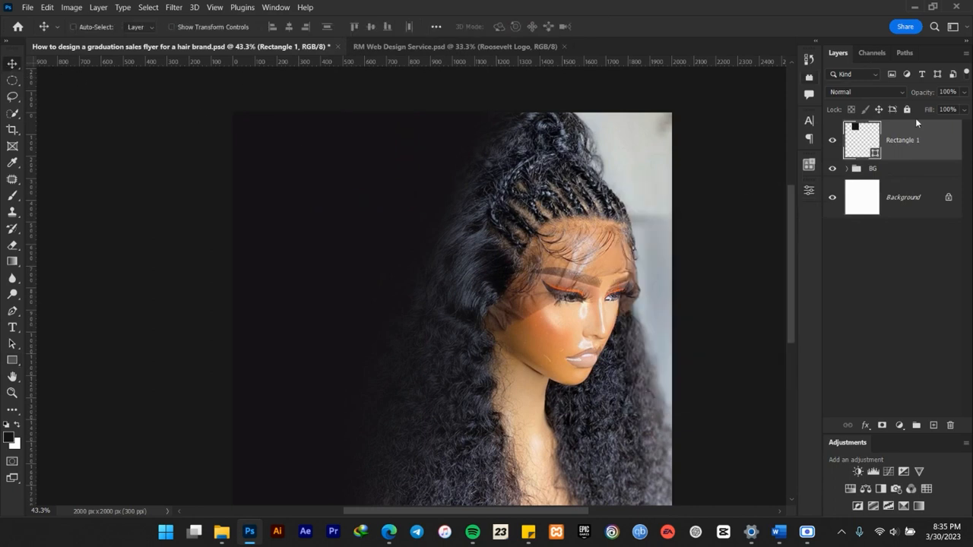
Change the rectangle's fill color to white (ffffff).
double_click(876, 155)
text(ffffff)
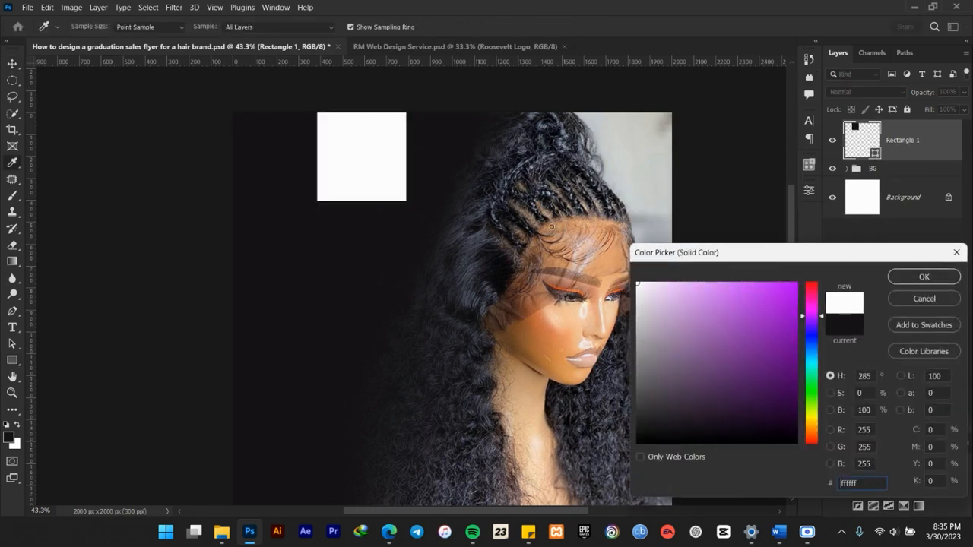
click(909, 278)
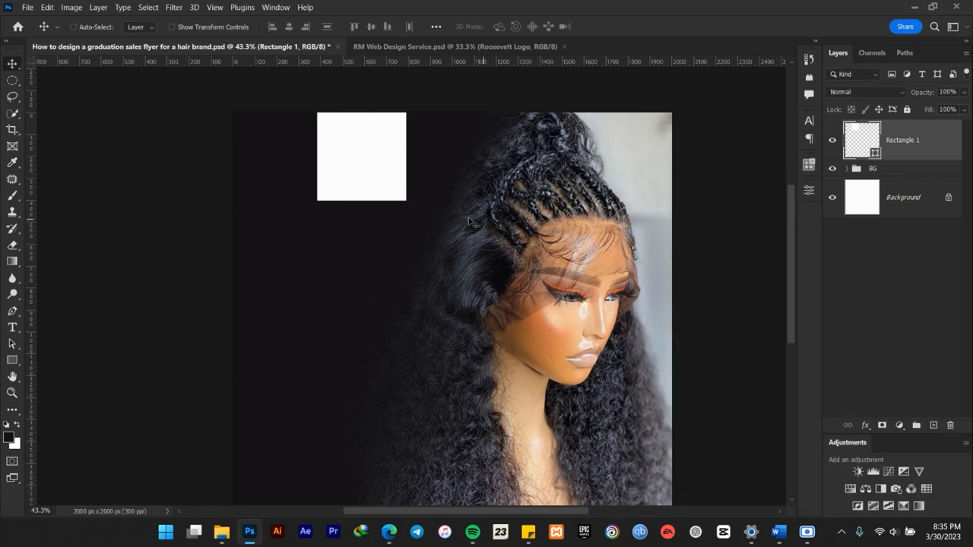
Place a vertical guide about 190 px from the canvas's left edge as a margin.
drag(31, 194, 275, 170)
scroll(274, 185, down, 4)
scroll(329, 253, up, 2)
scroll(328, 254, up, 1)
scroll(328, 254, down, 1)
scroll(328, 254, right, 1)
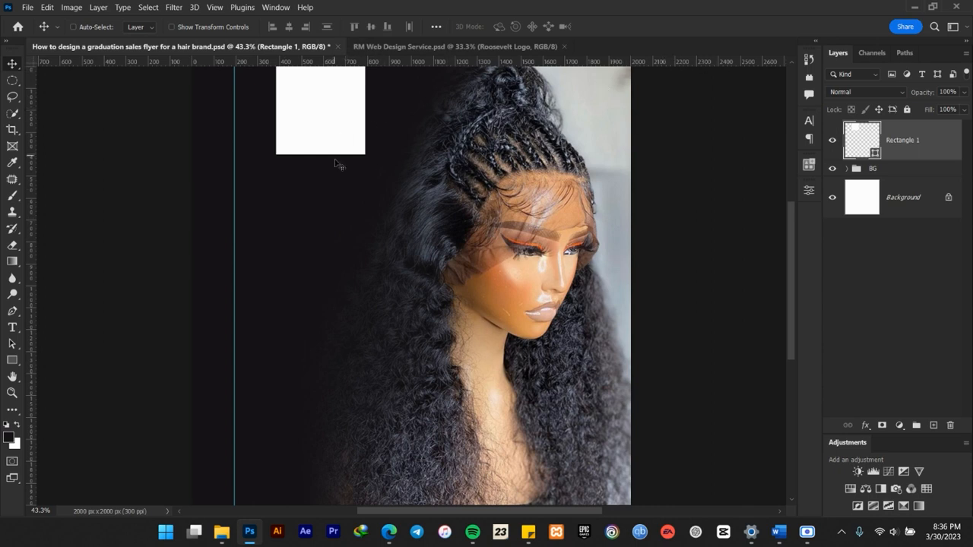
scroll(335, 158, down, 4)
scroll(329, 154, up, 4)
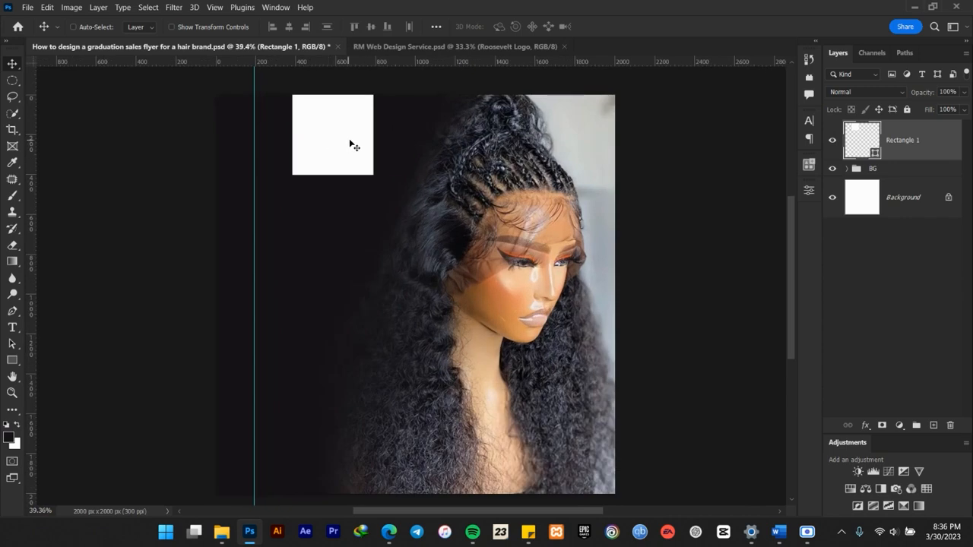
drag(396, 151, 412, 156)
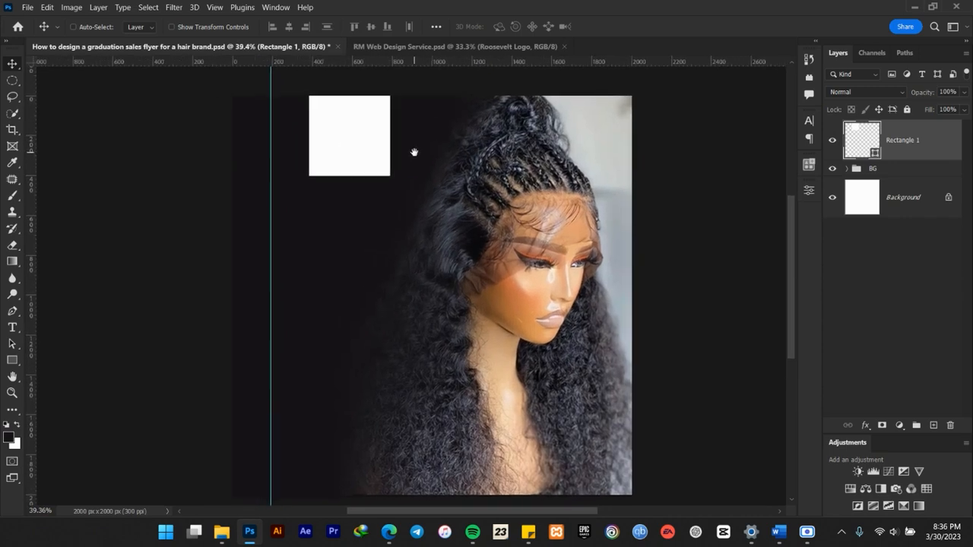
Shift the white rectangle slightly left and stretch it to about 472 px tall, with its upper edge beyond the canvas.
drag(351, 145, 343, 182)
key(ctrl+t)
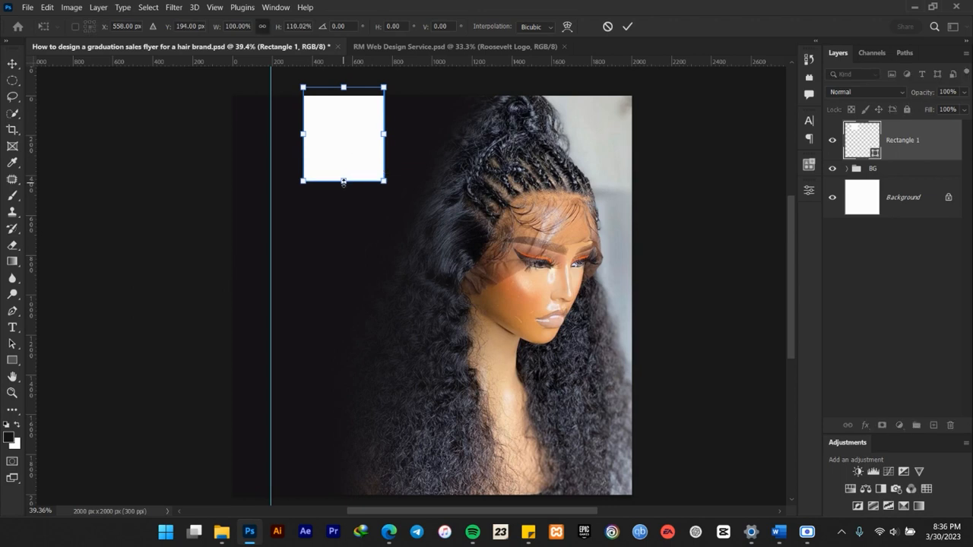
click(627, 26)
scroll(344, 145, down, 2)
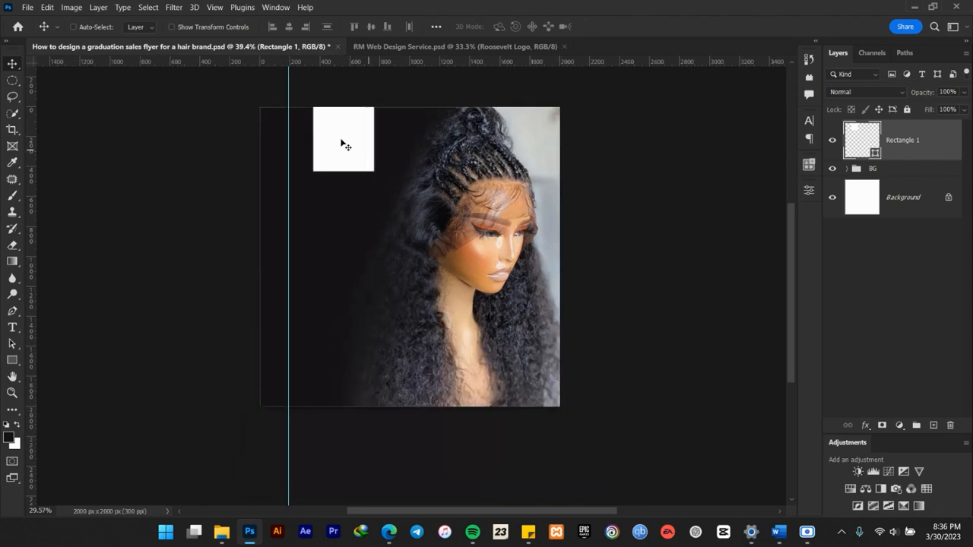
scroll(343, 145, up, 2)
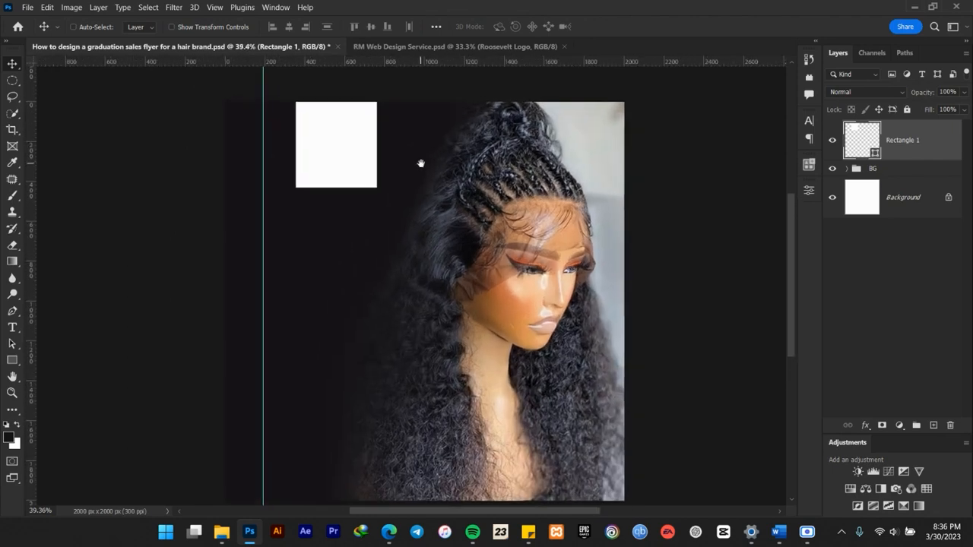
scroll(350, 111, up, 1)
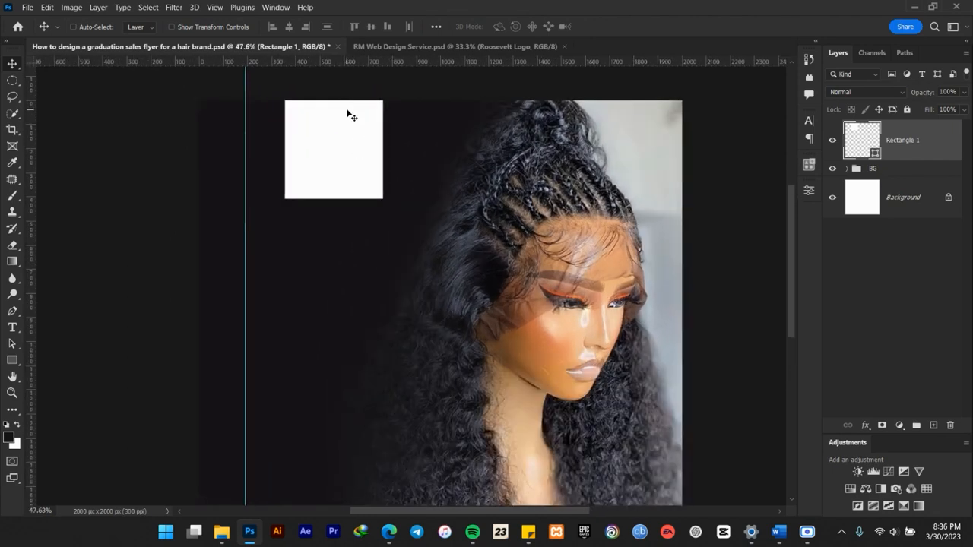
scroll(349, 112, up, 4)
drag(342, 115, 342, 125)
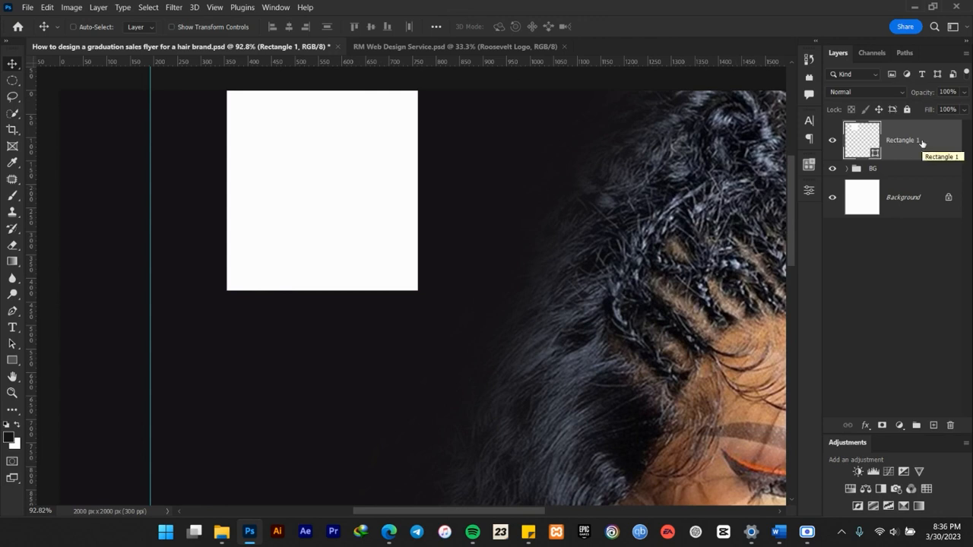
Round all four corners of the white rectangle with a 50 px radius.
click(809, 192)
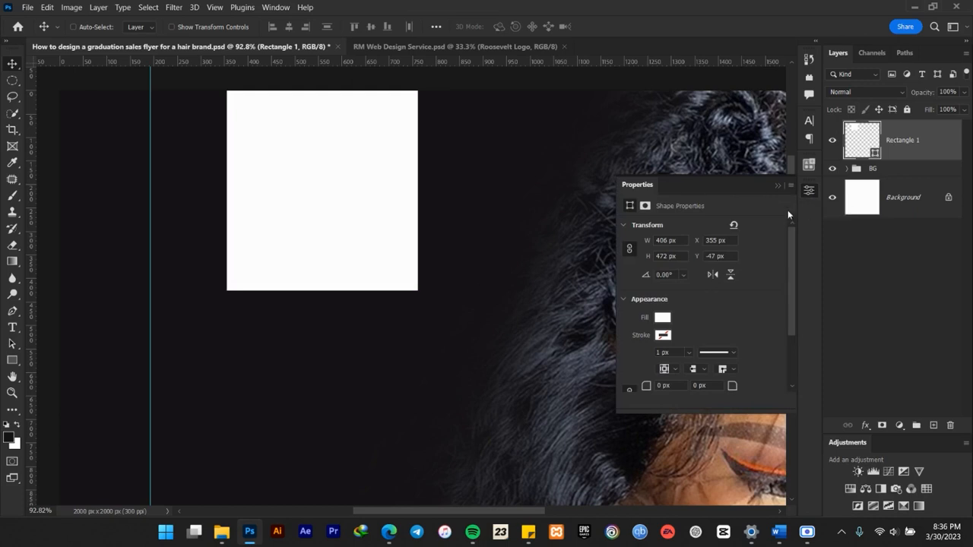
click(274, 9)
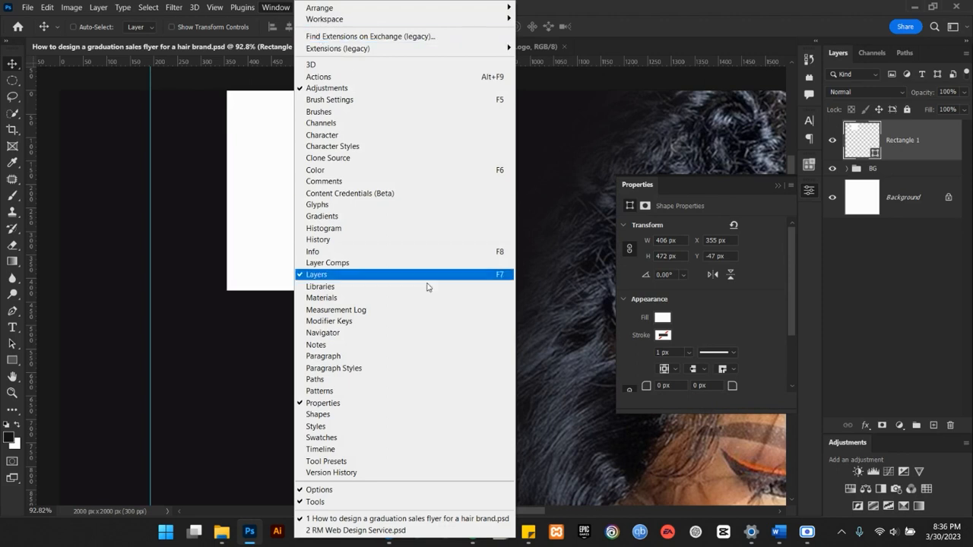
click(673, 6)
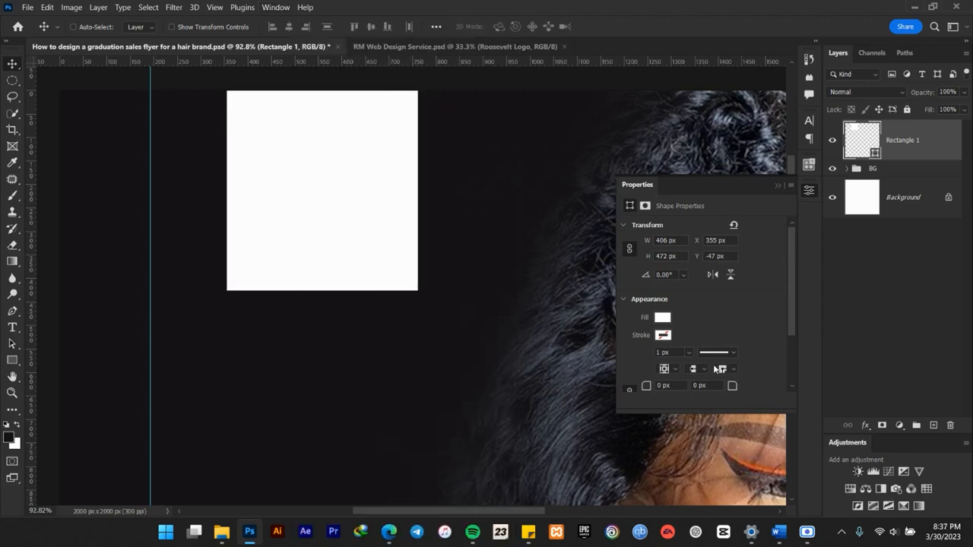
scroll(681, 358, down, 1)
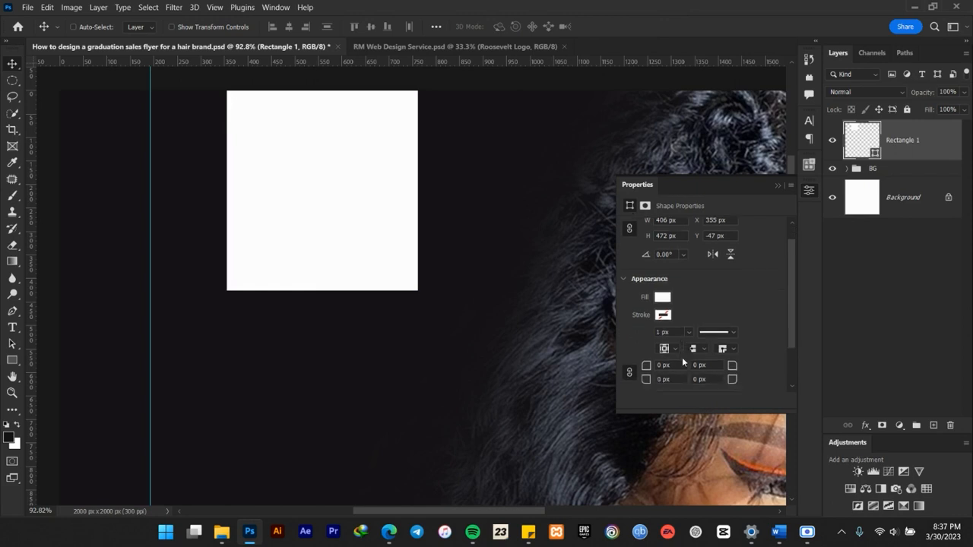
click(690, 369)
text(50px)
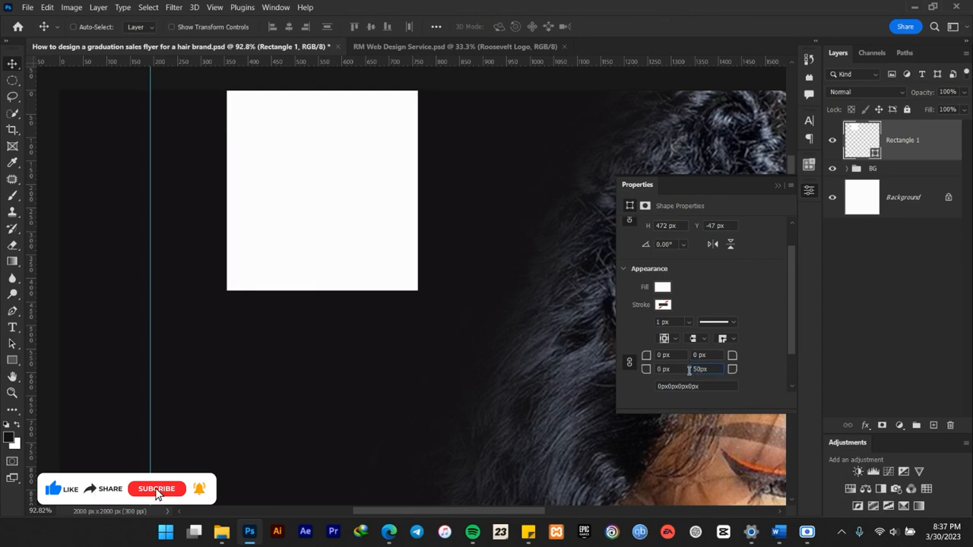
key(Return)
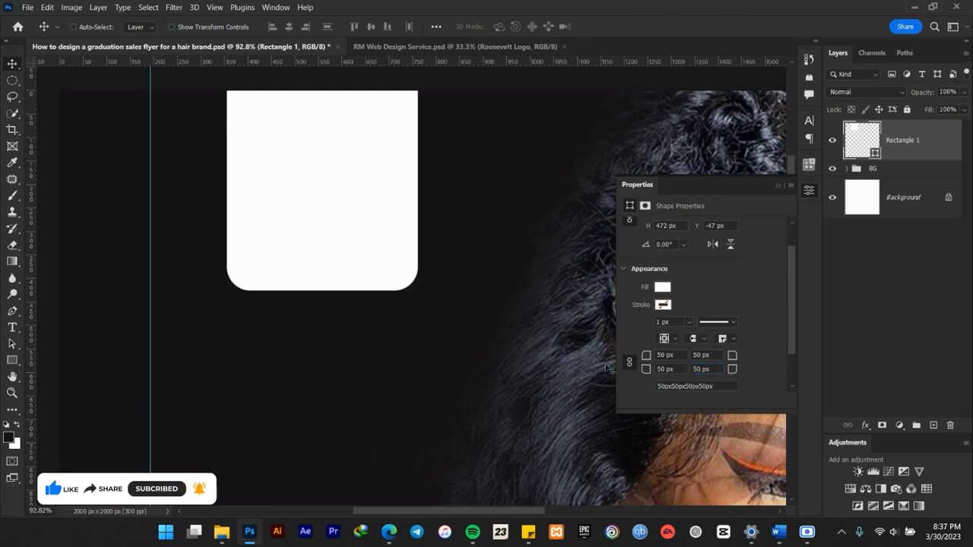
scroll(424, 289, down, 3)
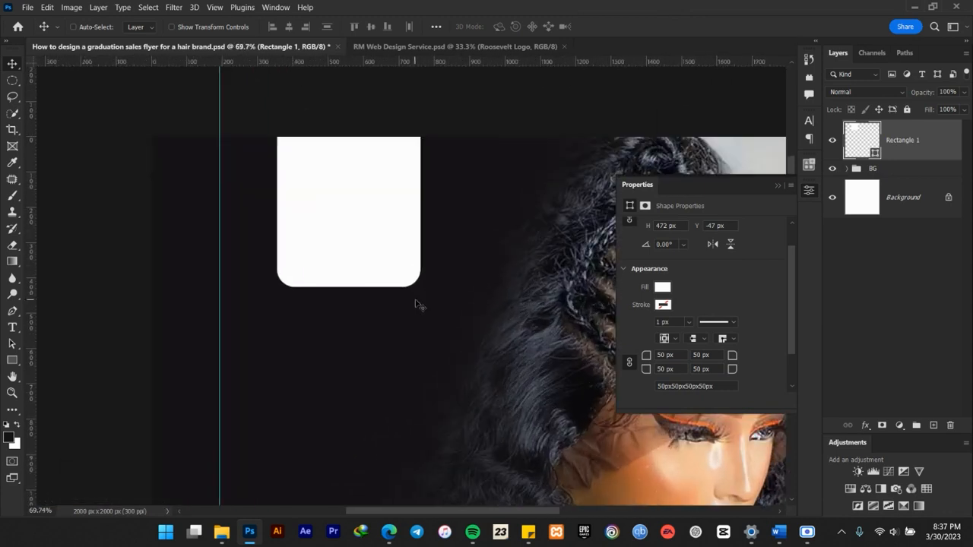
click(776, 186)
Move the rounded white rectangle up about 35 px so more of it extends past the canvas's upper edge.
scroll(502, 228, down, 3)
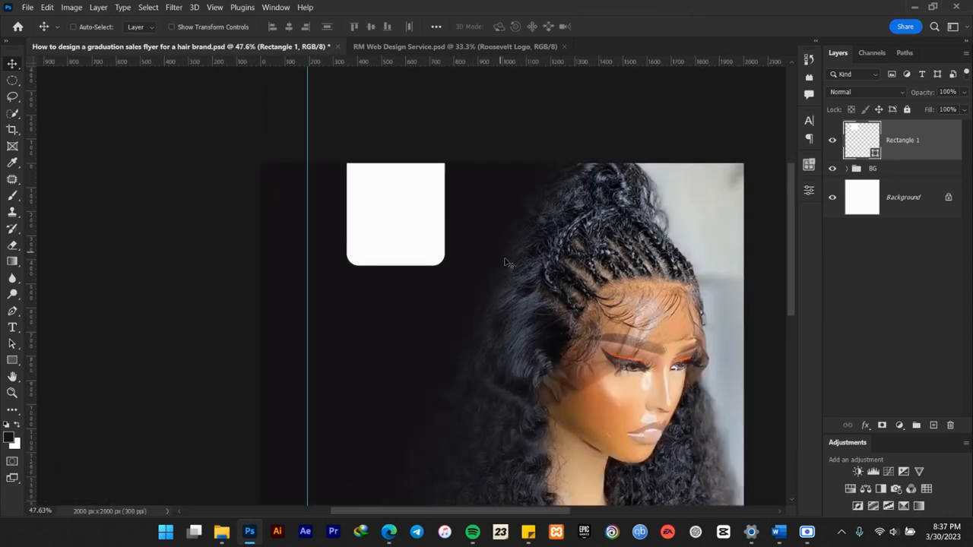
scroll(473, 249, down, 1)
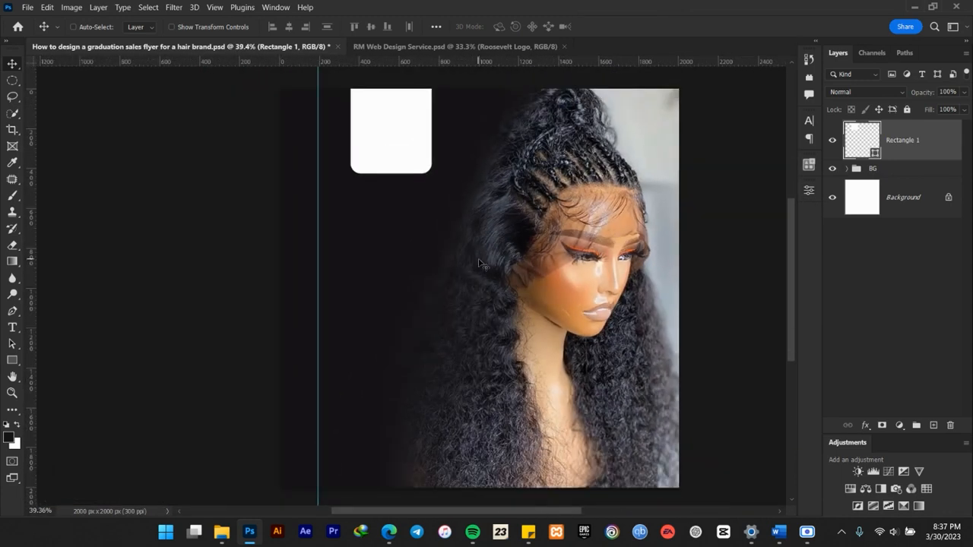
scroll(374, 115, up, 3)
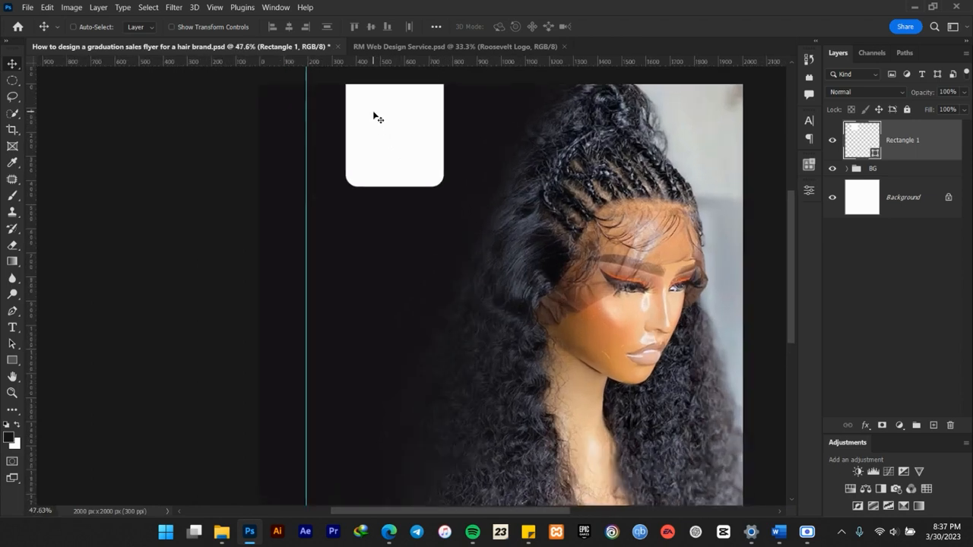
drag(519, 146, 504, 182)
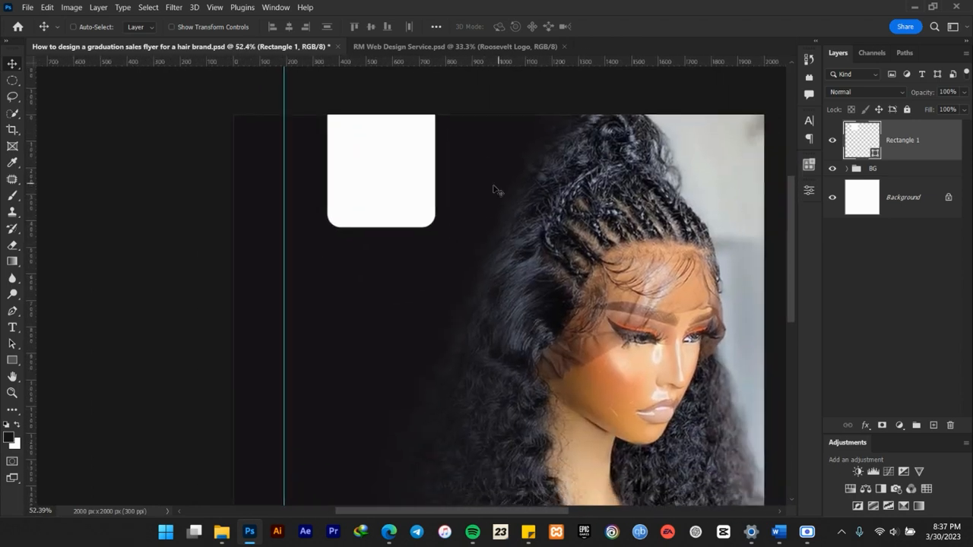
scroll(395, 200, up, 1)
mouse_move(392, 199)
mouse_down()
mouse_move(389, 174)
mouse_move(386, 184)
mouse_up()
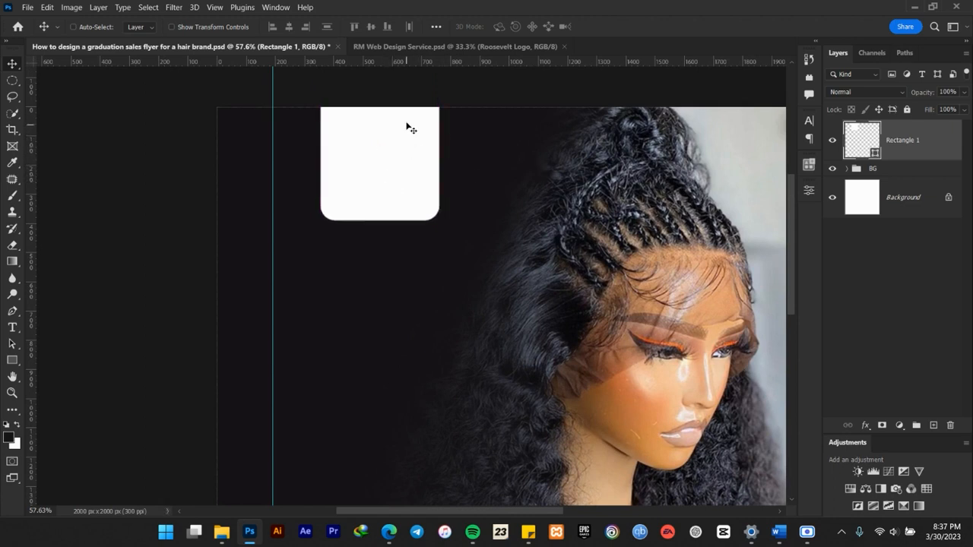
scroll(401, 121, up, 2)
drag(668, 186, 647, 181)
Place the X Hair-10 logo file, scale it to 20.96%, and center it on the white rounded rectangle.
click(221, 531)
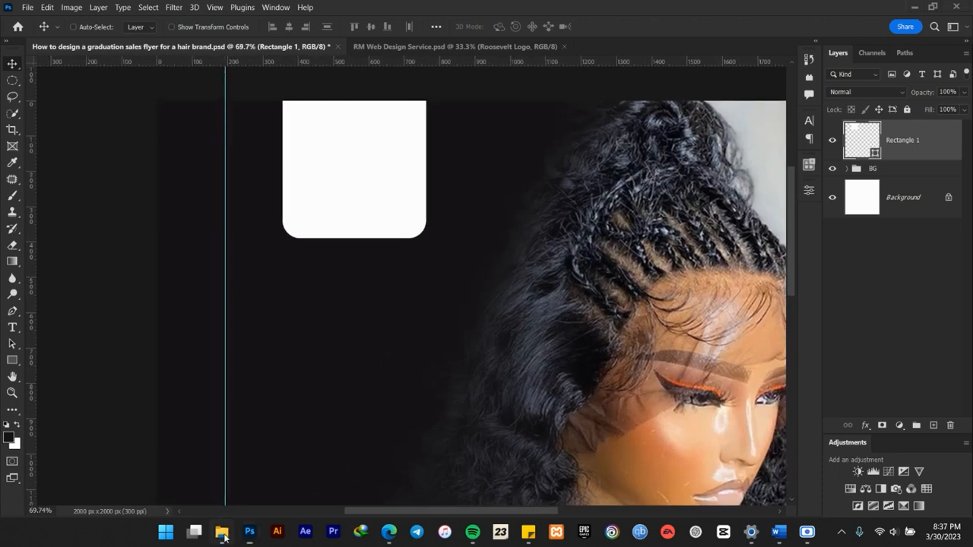
drag(664, 222, 160, 232)
drag(517, 281, 409, 213)
key(ctrl+t)
drag(715, 221, 495, 210)
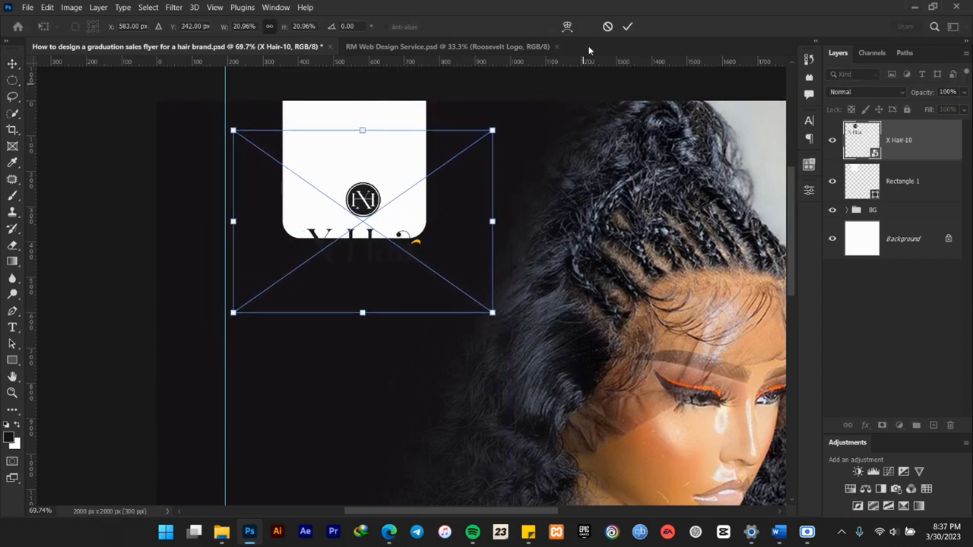
click(627, 25)
drag(401, 218, 368, 179)
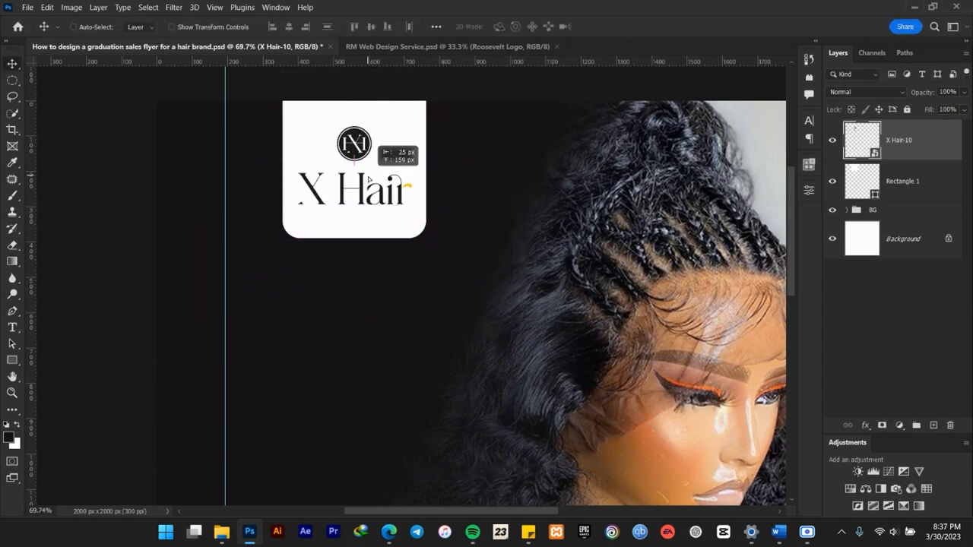
Group the X Hair-10 logo and Rectangle 1 layers, name the group Logo, and check it by toggling its visibility.
shift+click(898, 184)
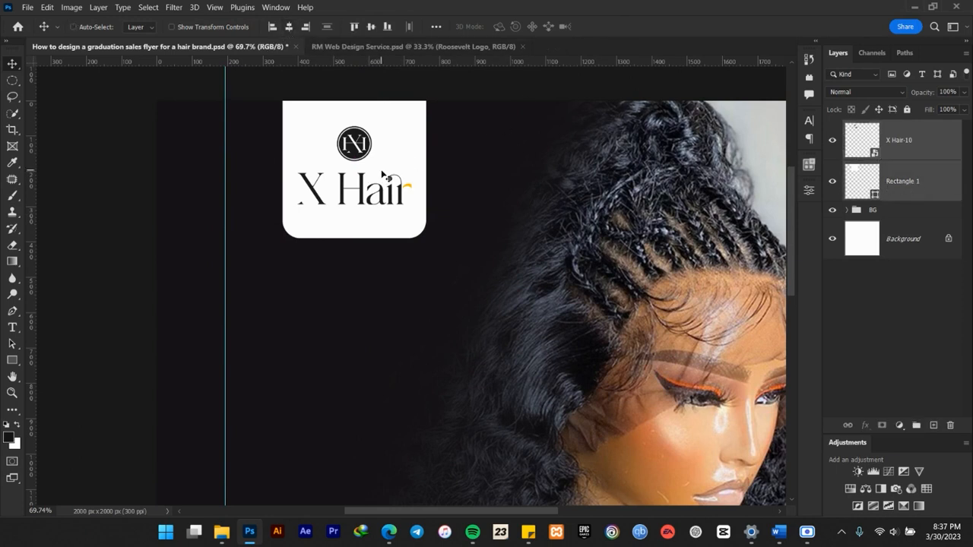
scroll(388, 176, down, 5)
scroll(394, 193, down, 2)
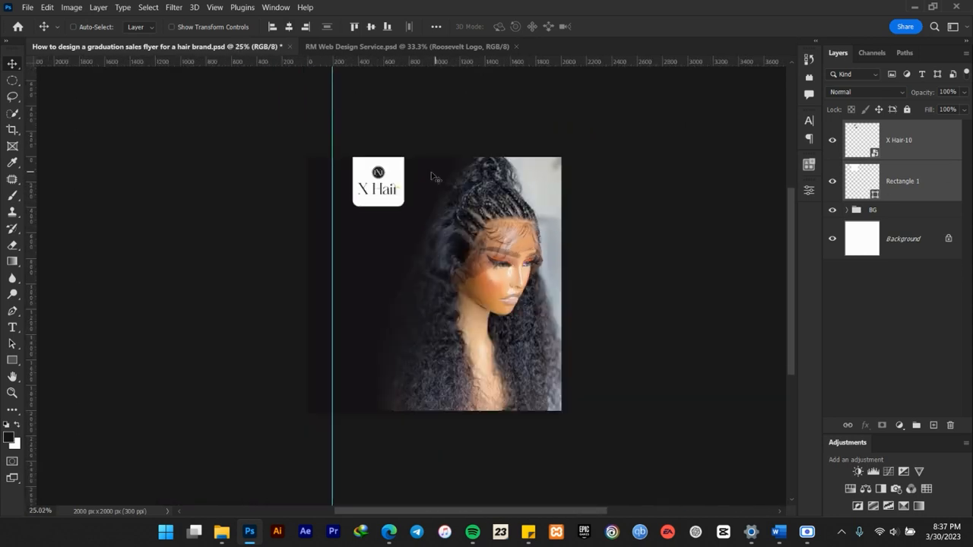
scroll(391, 193, up, 8)
scroll(378, 179, down, 1)
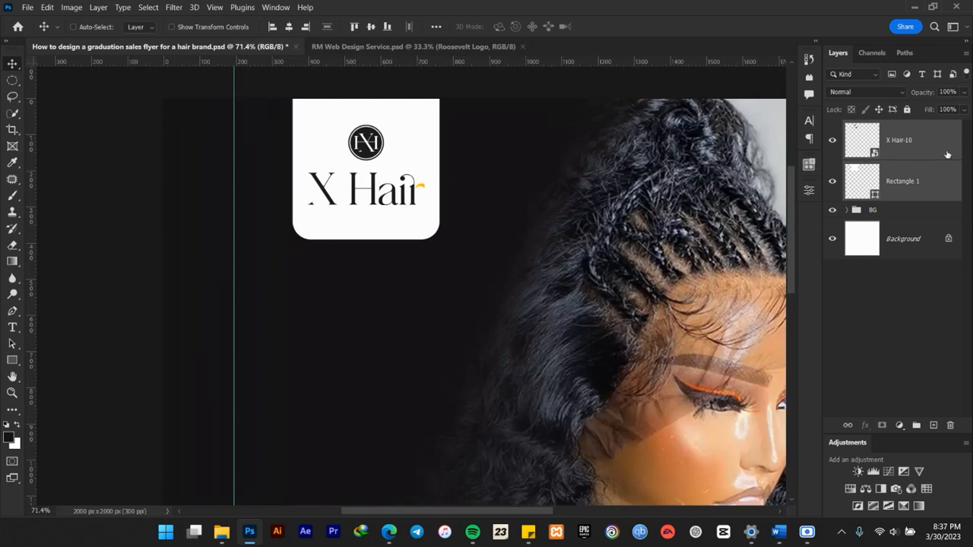
key(ctrl+g)
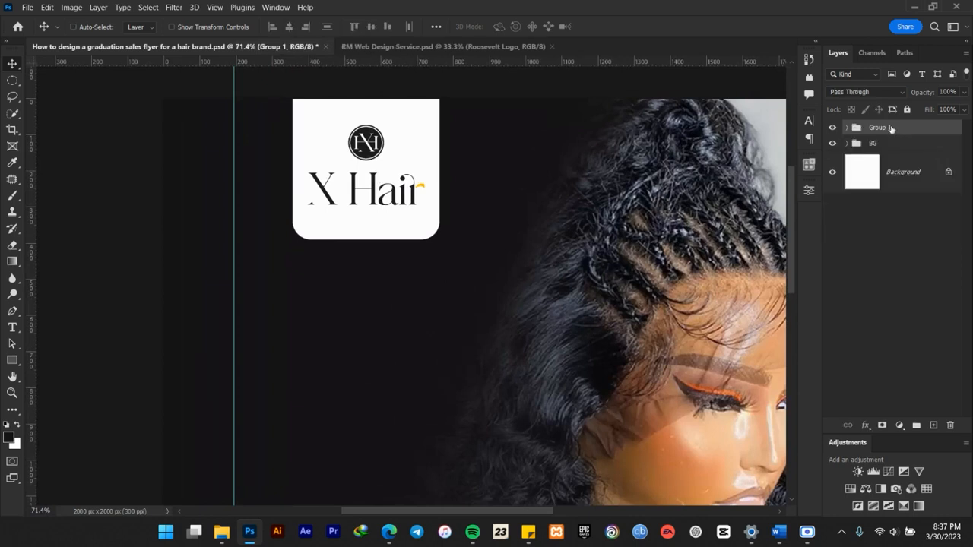
double_click(880, 128)
text(Logo)
key(Return)
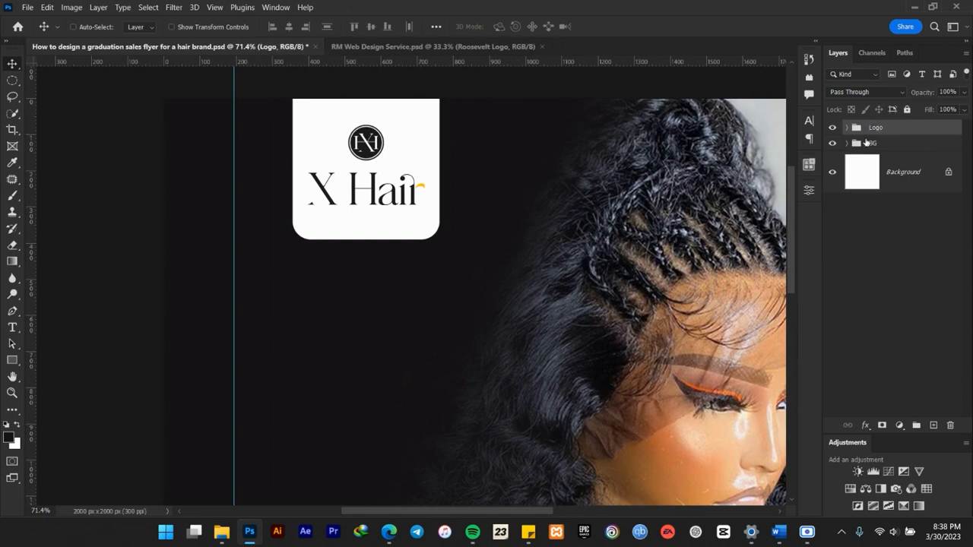
click(834, 127)
click(833, 128)
scroll(688, 182, down, 2)
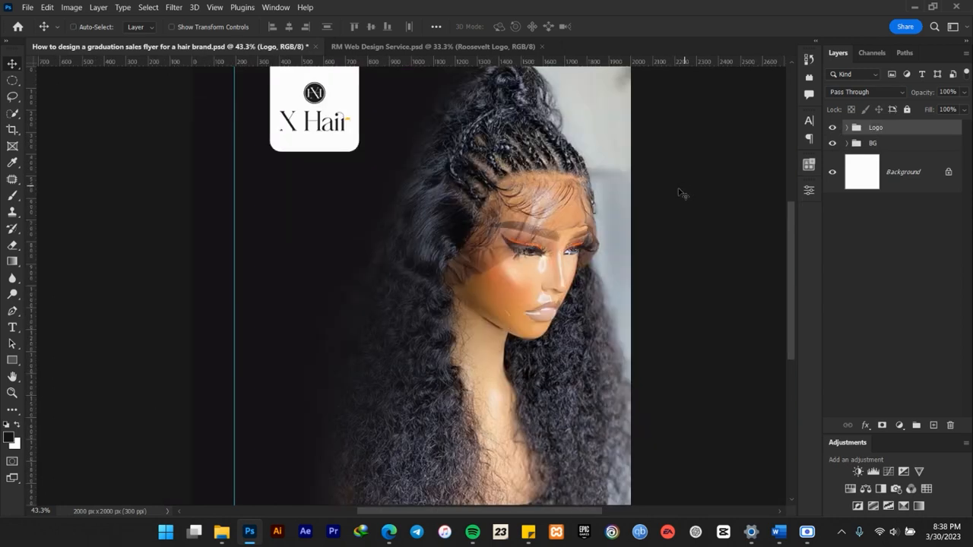
Scale the Logo group down to 94.01% and nudge it slightly to the right.
scroll(396, 231, down, 3)
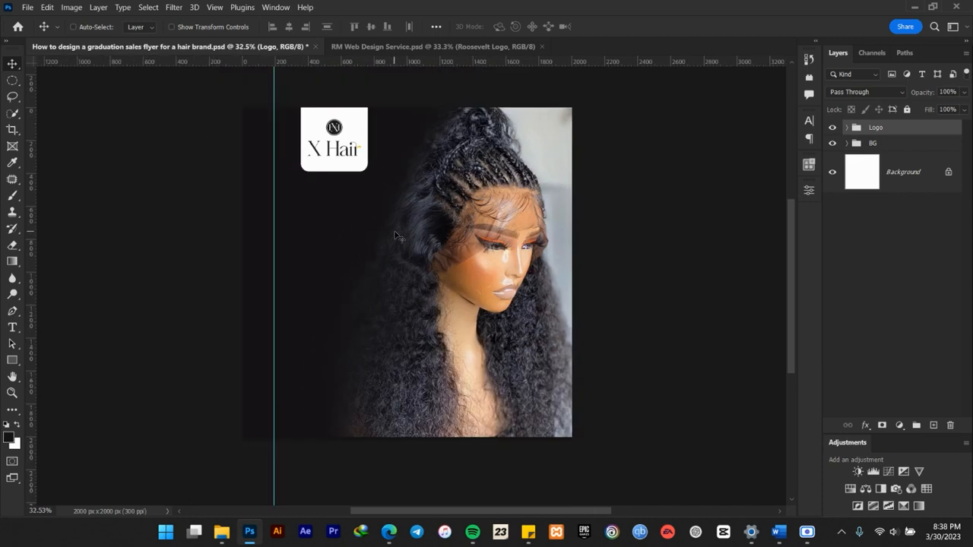
scroll(391, 203, up, 1)
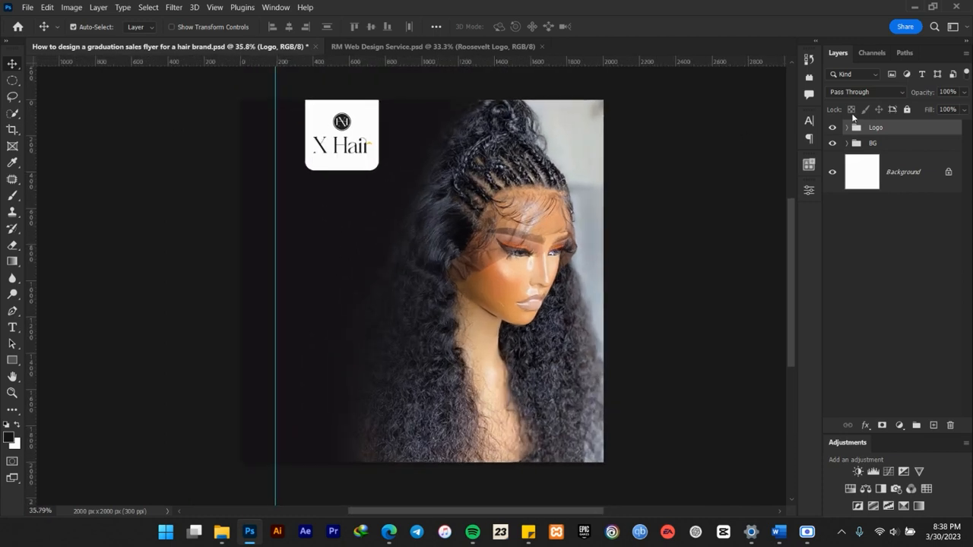
key(ctrl+t)
drag(379, 171, 373, 165)
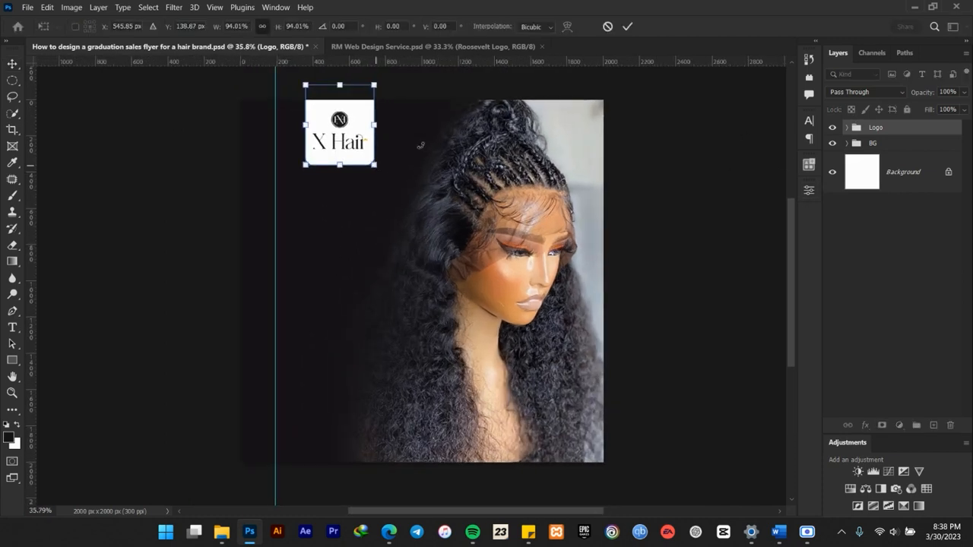
click(627, 26)
scroll(354, 122, up, 2)
drag(348, 114, 352, 114)
key(Right)
key(Right)
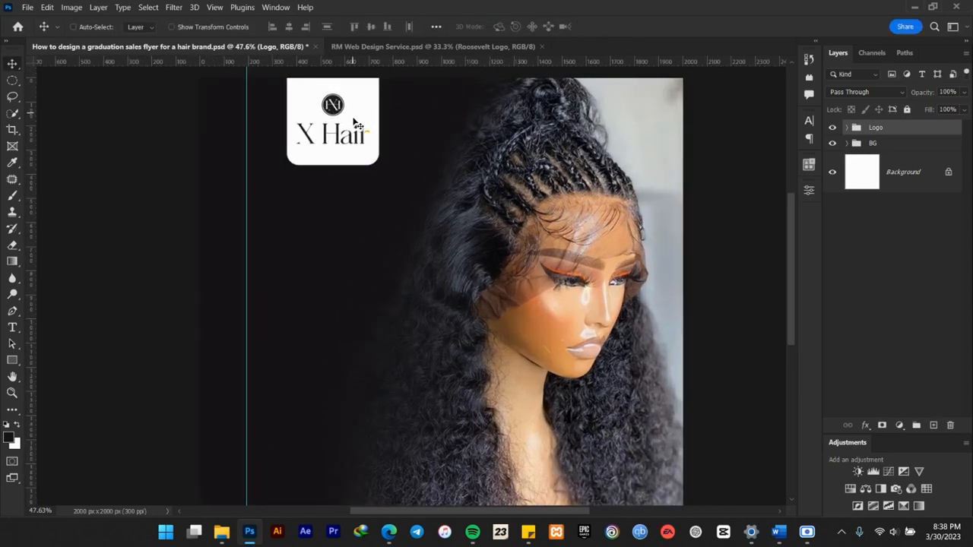
scroll(363, 137, down, 3)
scroll(377, 141, up, 2)
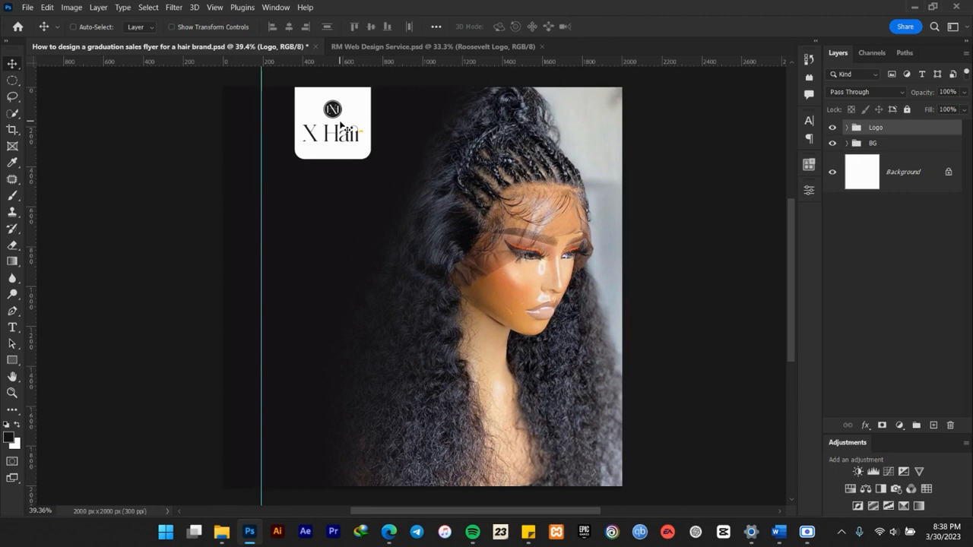
drag(485, 210, 479, 202)
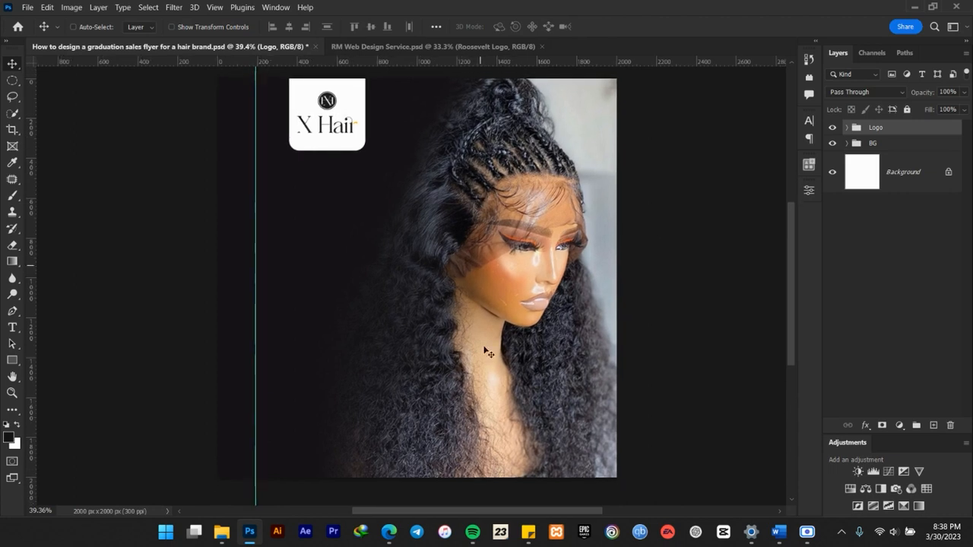
Switch to the Word document with the flyer copy and copy the word Graduation from the first line.
click(778, 532)
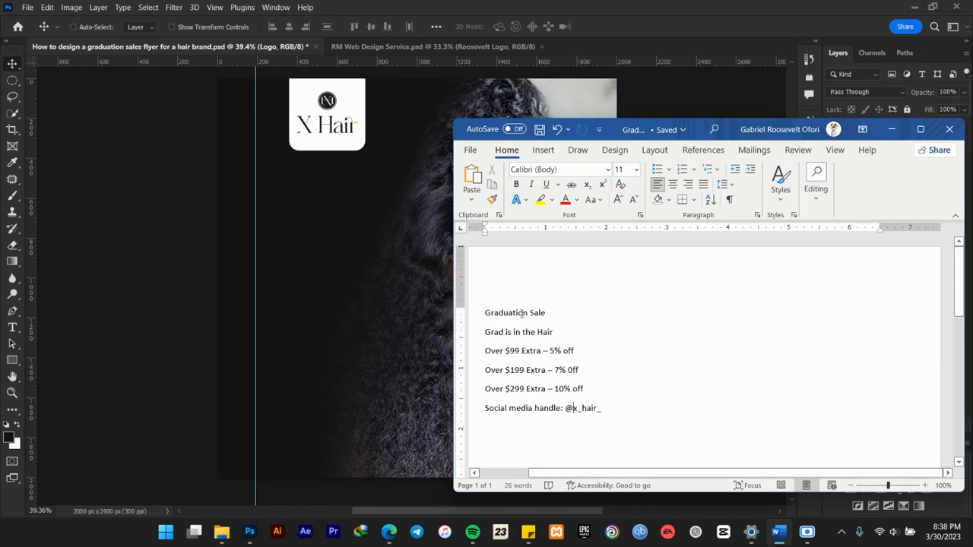
drag(528, 313, 491, 318)
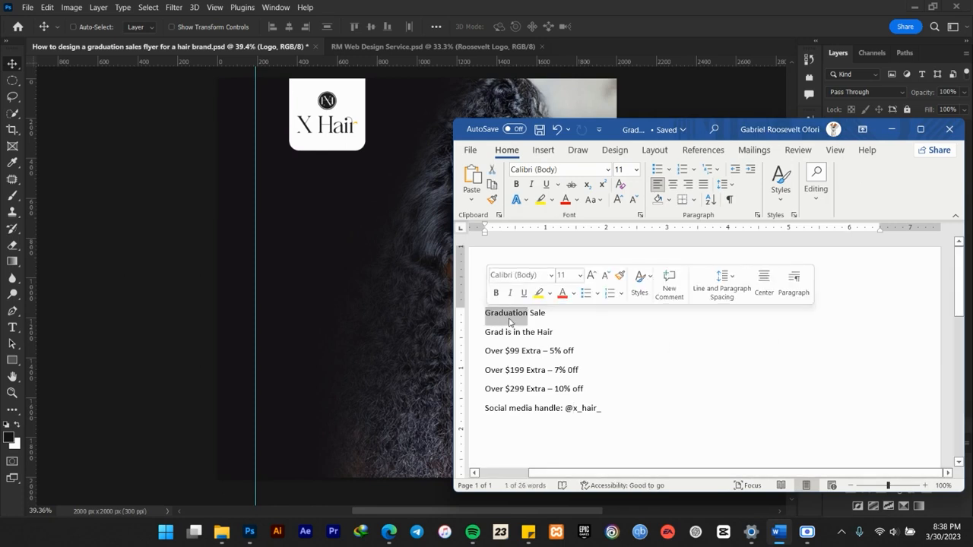
click(486, 322)
drag(527, 312, 483, 316)
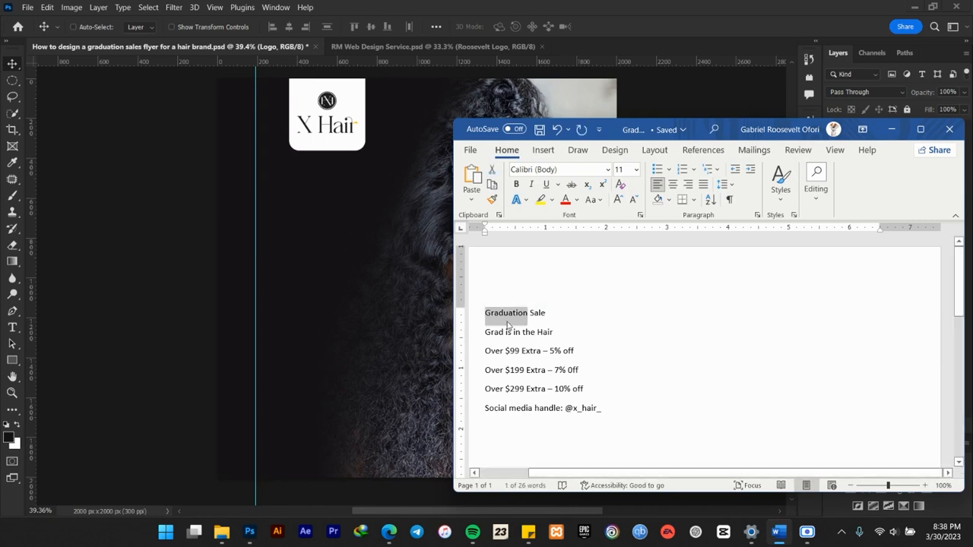
In Photoshop, paste Graduation as a new text layer below the logo tab and place its layer beneath the Logo group.
click(328, 257)
click(12, 328)
click(346, 263)
key(BackSpace)
click(605, 27)
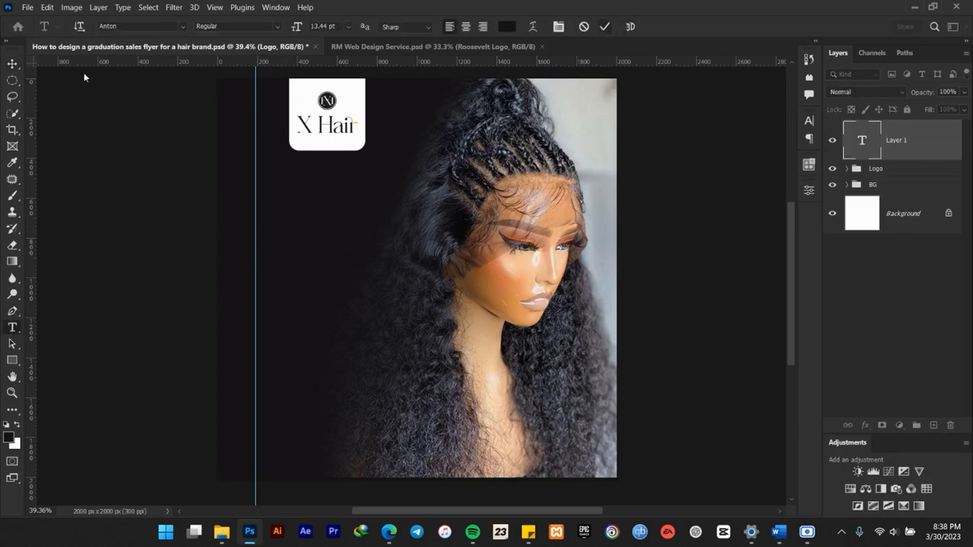
key(v)
drag(913, 136, 890, 156)
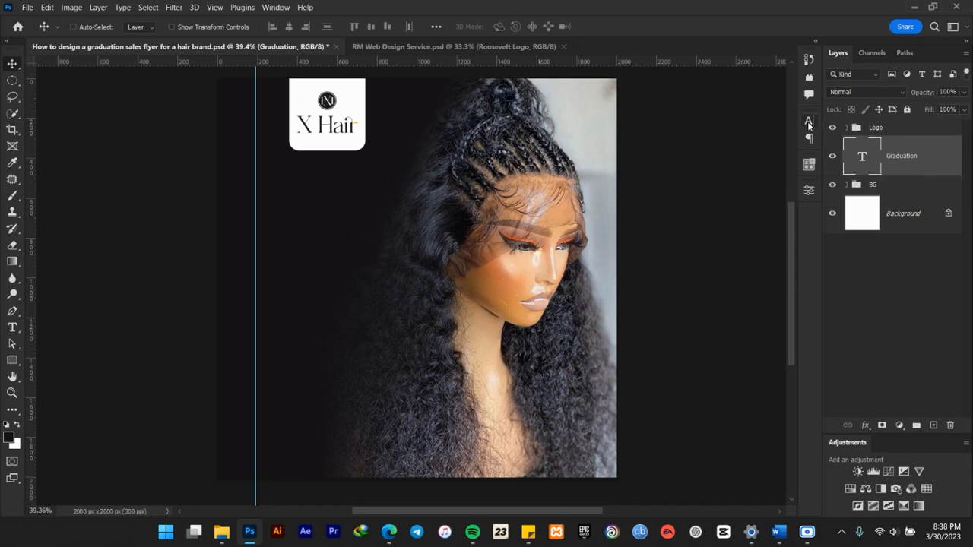
Set the Graduation text colour to white (ffffff).
click(808, 121)
click(775, 192)
click(638, 283)
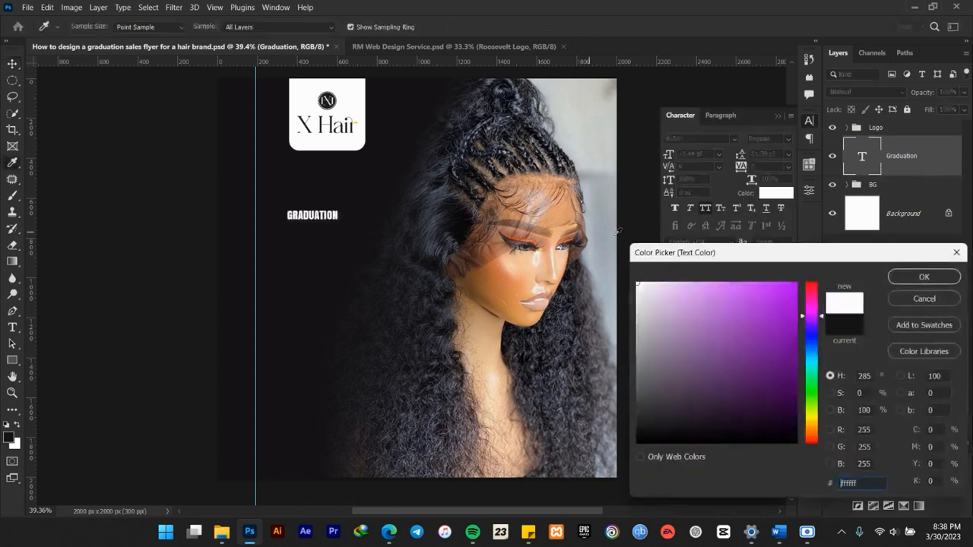
click(908, 276)
key(v)
Enlarge the Graduation text to about 91.52 pt and align its left edge with the vertical guide.
key(ctrl+t)
drag(339, 223, 604, 407)
drag(456, 251, 423, 237)
click(625, 28)
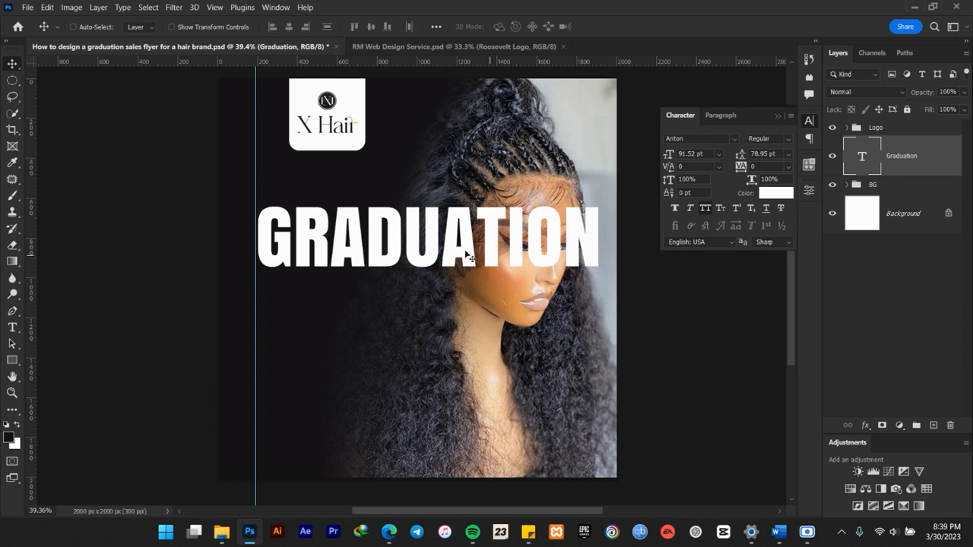
drag(347, 254, 344, 254)
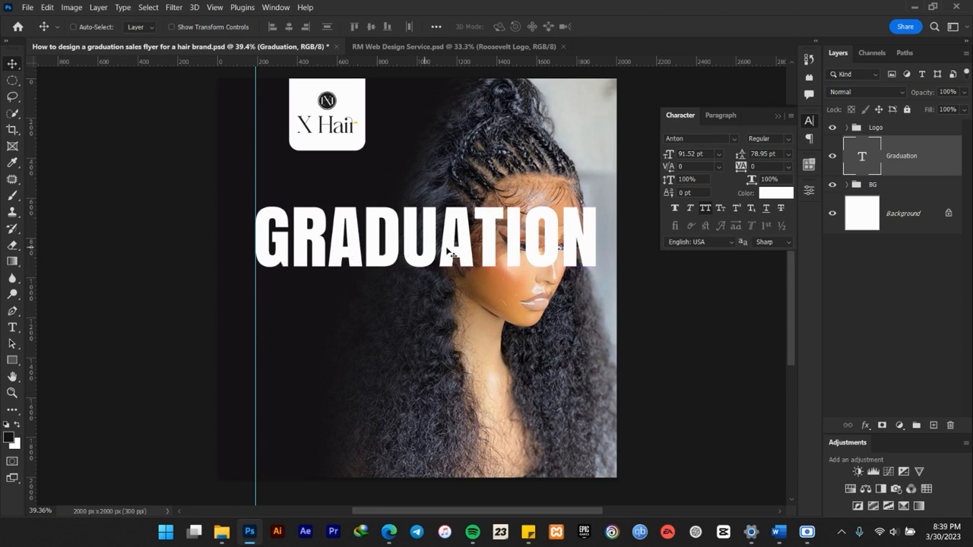
Break the Graduation text into two lines, GRADUA and TION.
scroll(459, 254, up, 1)
scroll(461, 253, down, 1)
scroll(461, 254, up, 2)
scroll(461, 254, down, 3)
scroll(461, 255, down, 1)
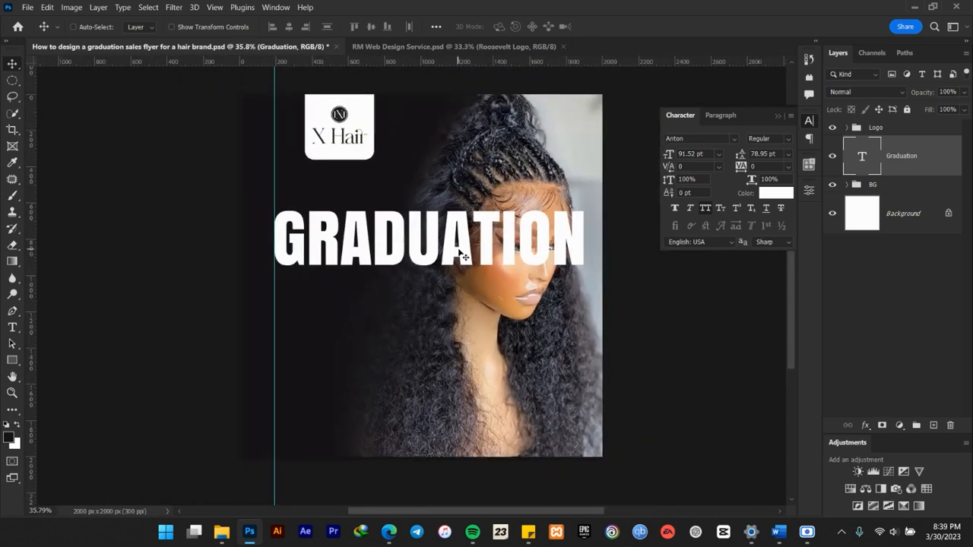
scroll(462, 255, up, 1)
scroll(462, 255, up, 5)
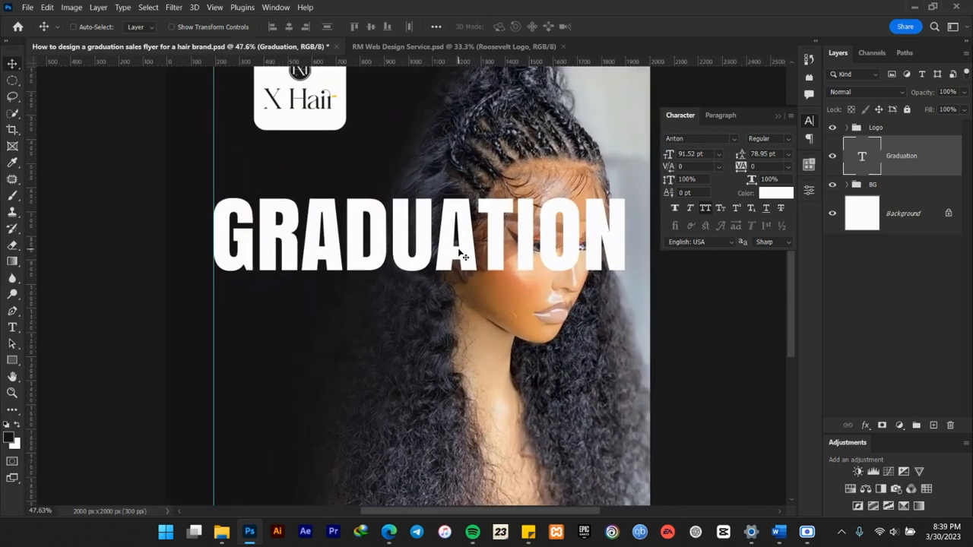
double_click(496, 219)
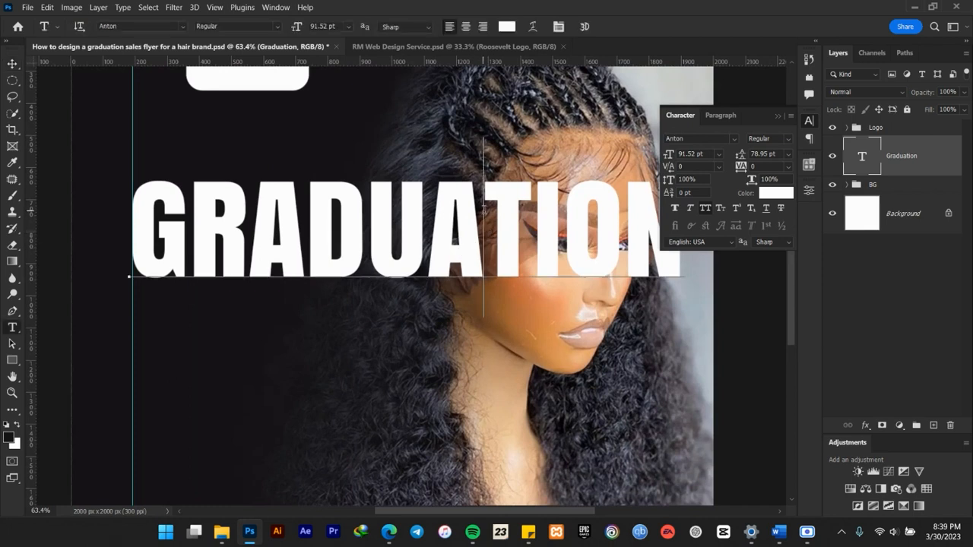
click(483, 209)
key(Return)
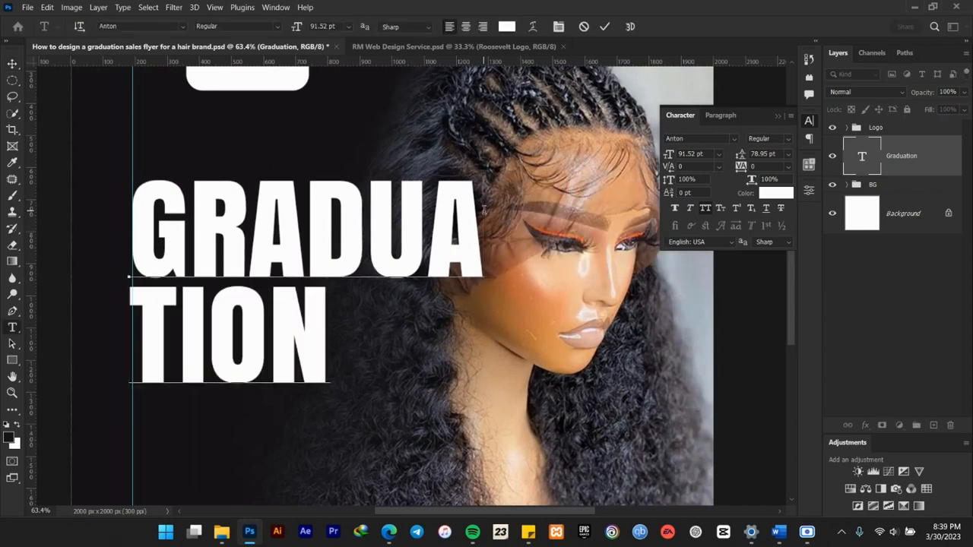
click(13, 63)
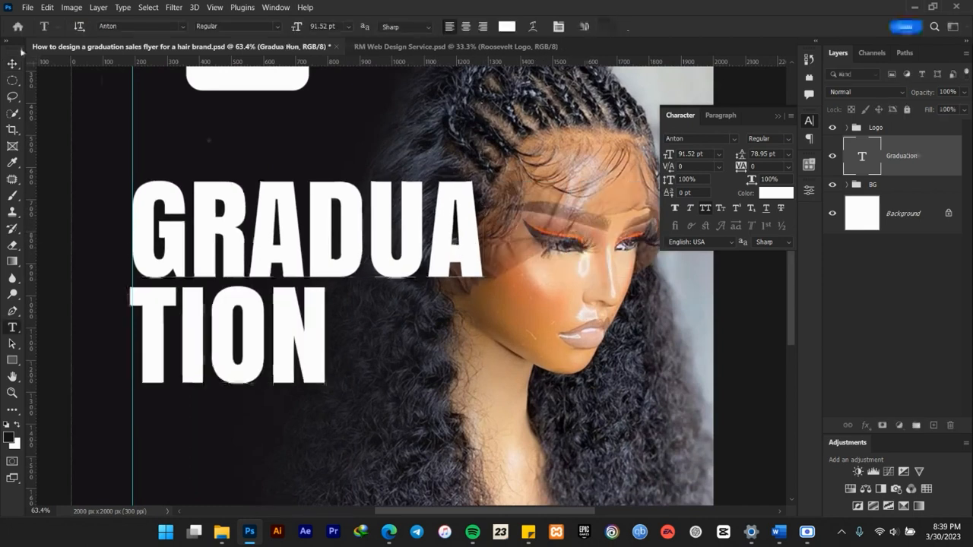
Reduce the line spacing of the two-line Graduation text to 76 pt.
scroll(222, 214, down, 3)
scroll(221, 214, up, 5)
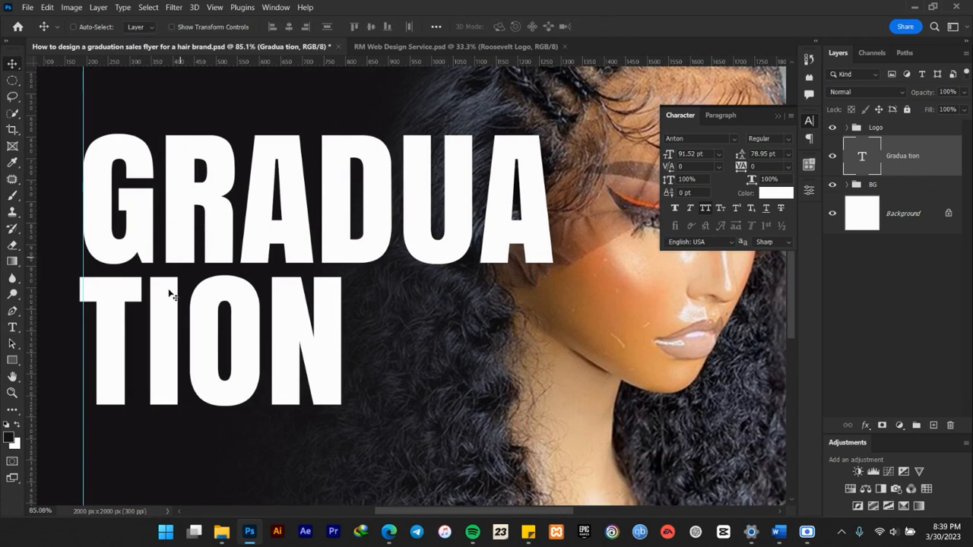
drag(743, 158, 739, 158)
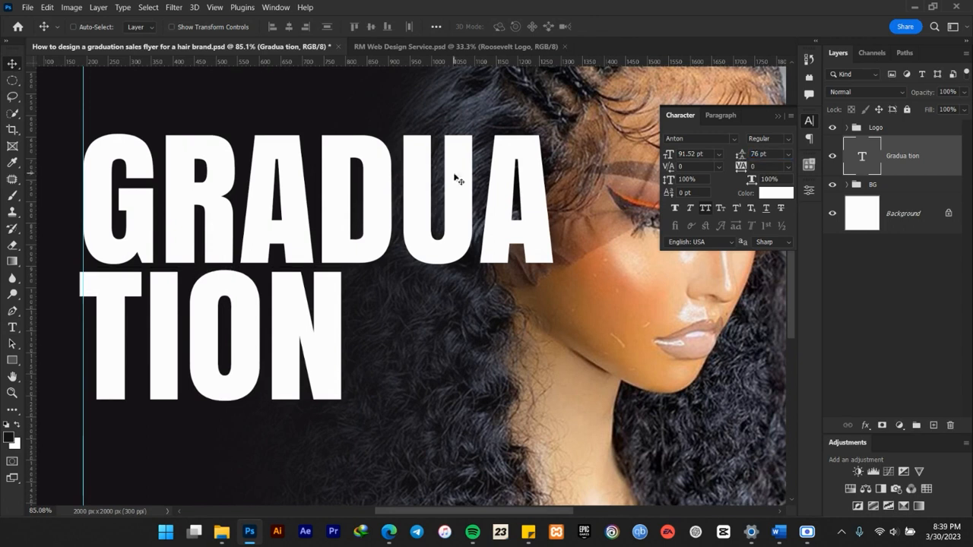
Scale the two-line Graduation text down to 69.29% so it stays clear of the model's face.
scroll(456, 174, down, 4)
scroll(454, 183, up, 1)
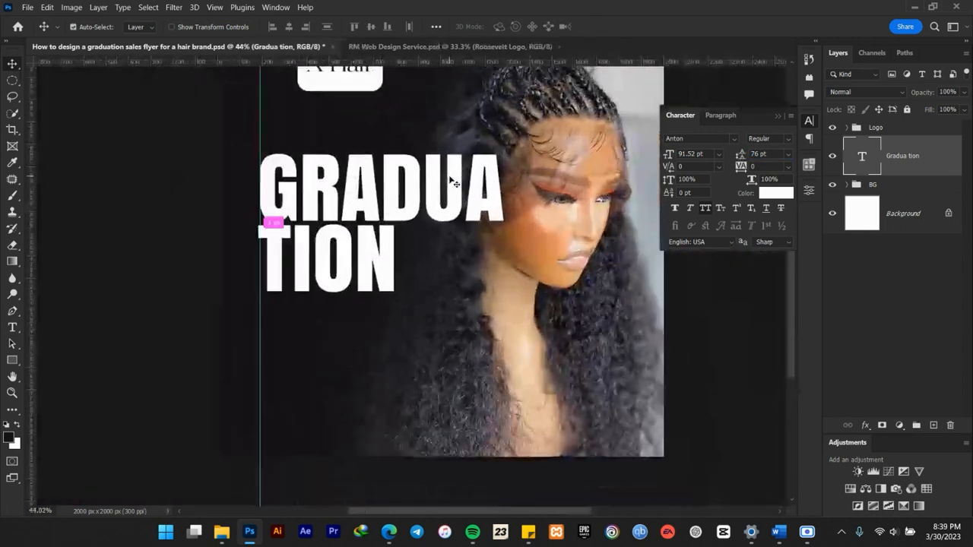
key(ctrl+t)
drag(503, 320, 417, 277)
scroll(417, 277, down, 5)
scroll(383, 244, up, 6)
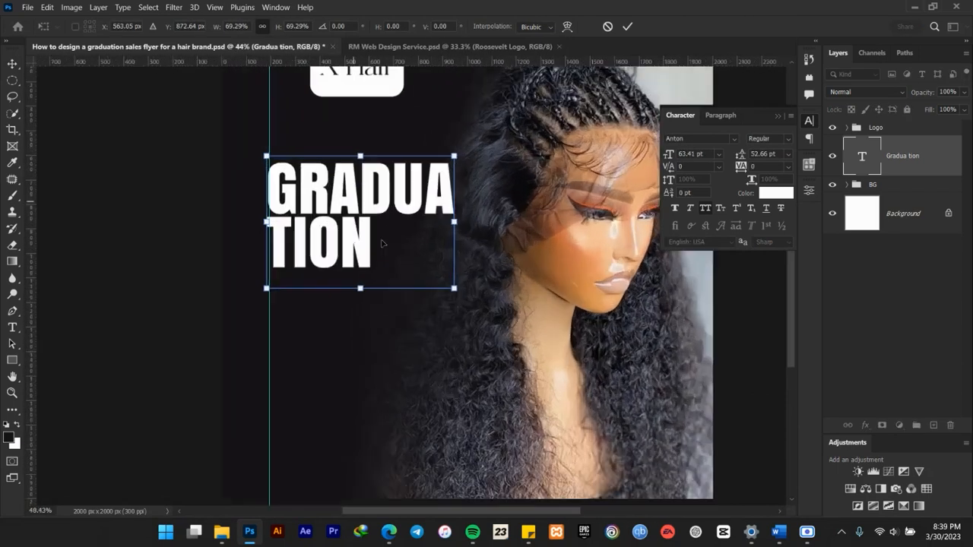
click(627, 26)
Move the vertical guide slightly left to meet the left edge of the Graduation text.
scroll(372, 222, down, 4)
scroll(365, 218, up, 6)
scroll(365, 218, down, 5)
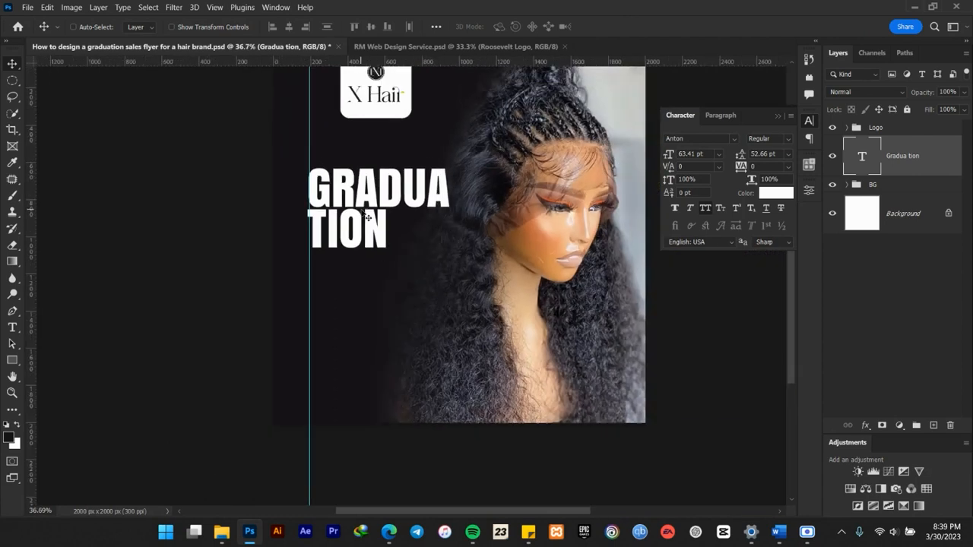
scroll(322, 228, up, 3)
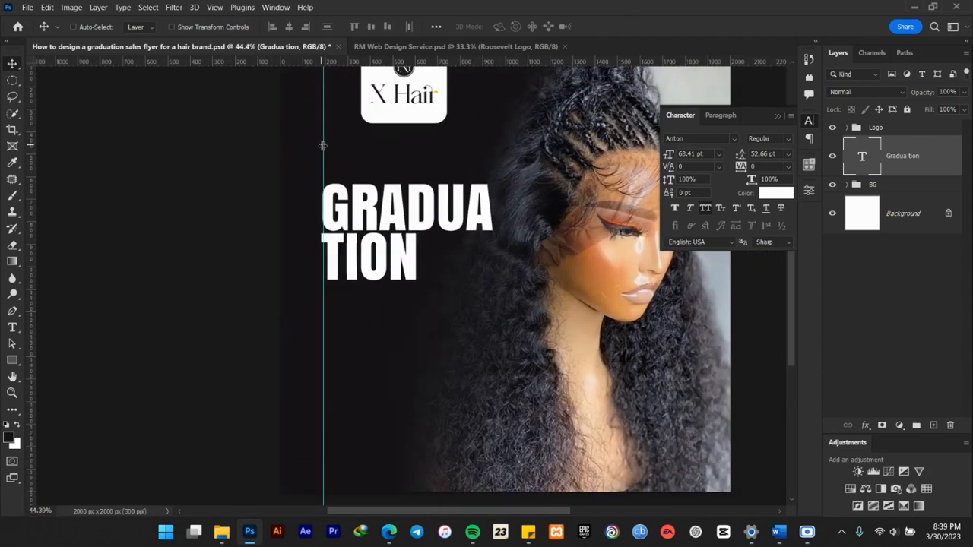
scroll(322, 158, down, 1)
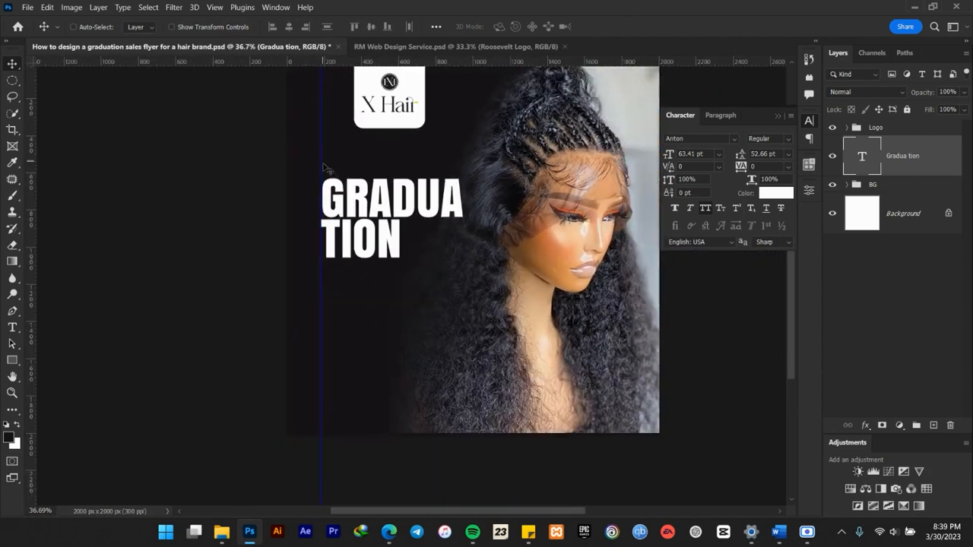
scroll(399, 228, up, 1)
scroll(392, 205, down, 3)
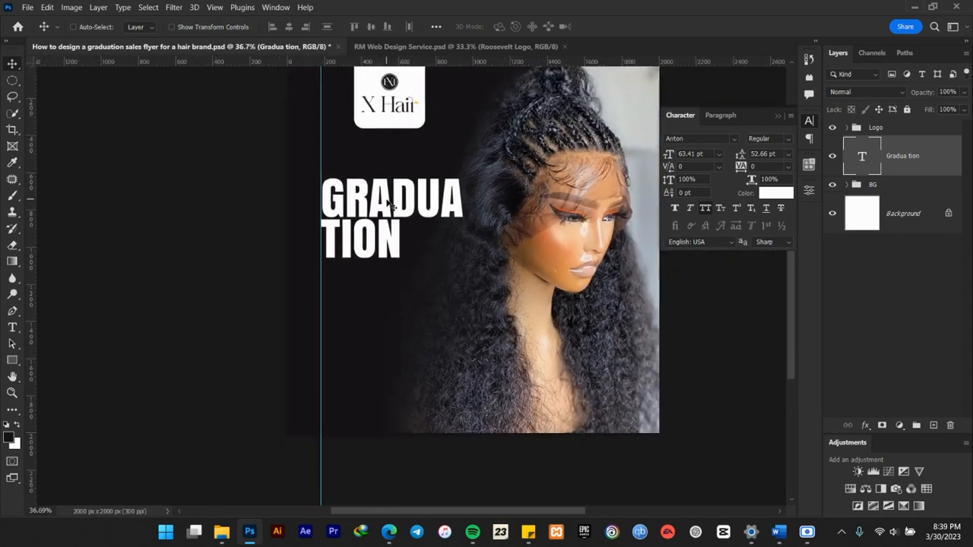
Collapse the character settings and scale the two-line Graduation text down slightly.
scroll(393, 205, down, 2)
scroll(410, 175, up, 4)
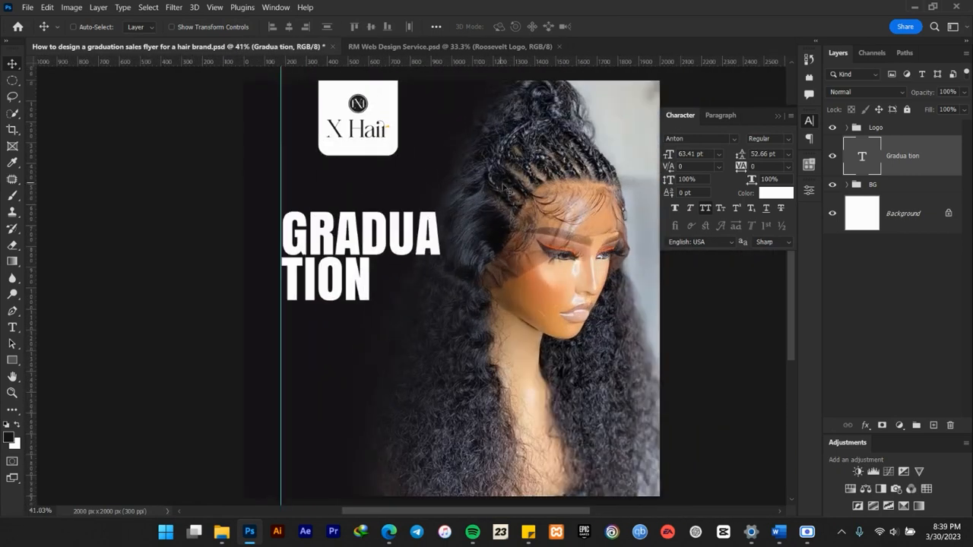
scroll(496, 186, down, 3)
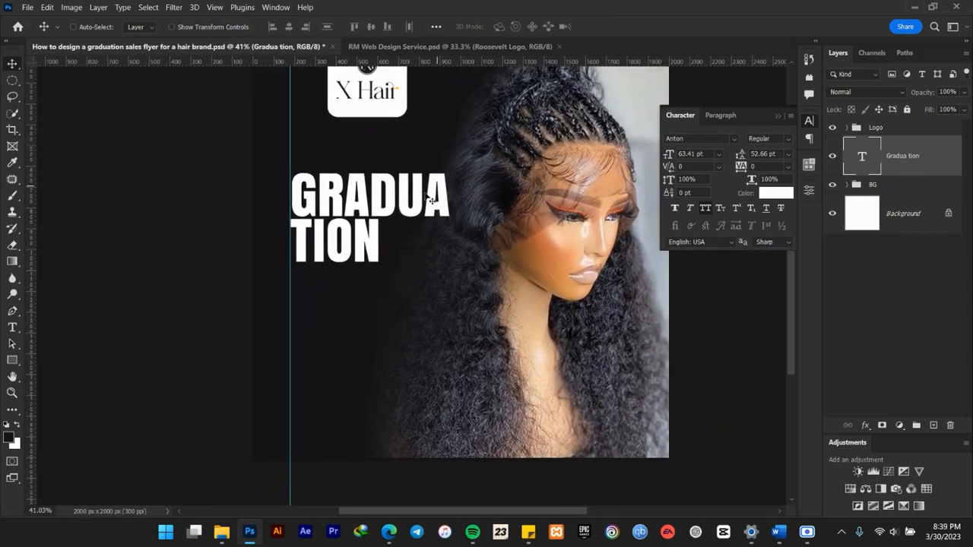
scroll(427, 199, up, 4)
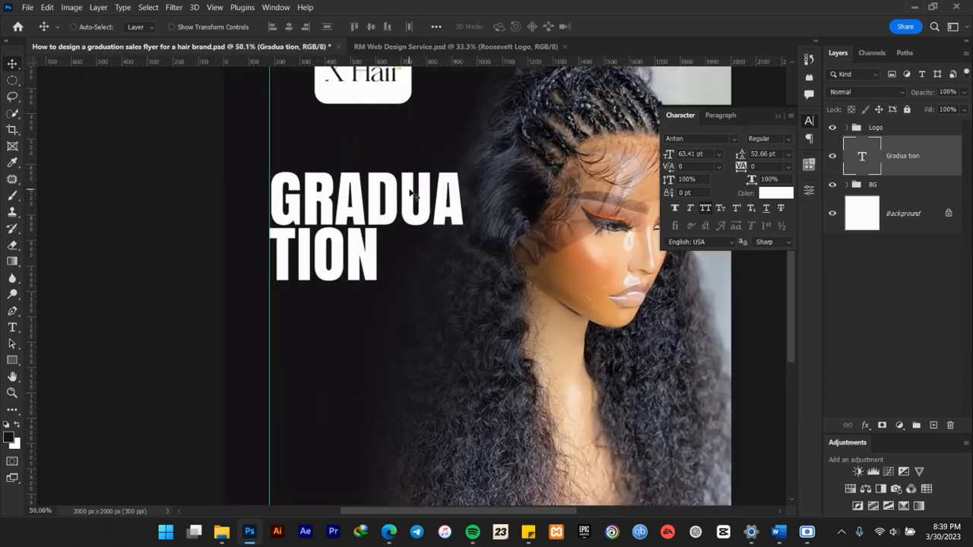
drag(444, 177, 421, 235)
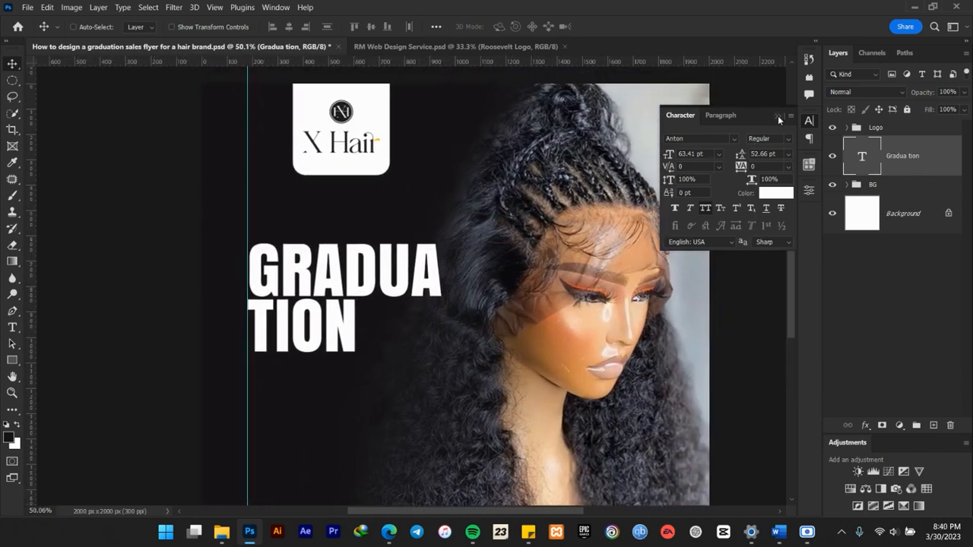
click(777, 115)
key(ctrl+t)
drag(442, 374, 448, 236)
scroll(449, 236, down, 2)
click(626, 26)
scroll(405, 223, down, 2)
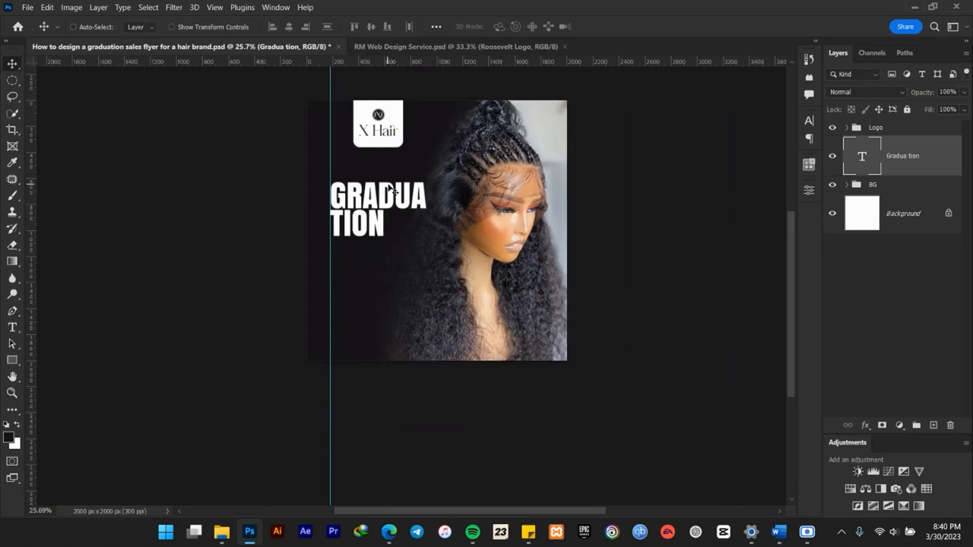
Move the Graduation text up closer to the logo tab and enlarge it to 102.05%.
scroll(390, 158, up, 5)
drag(375, 208, 372, 195)
scroll(372, 196, up, 1)
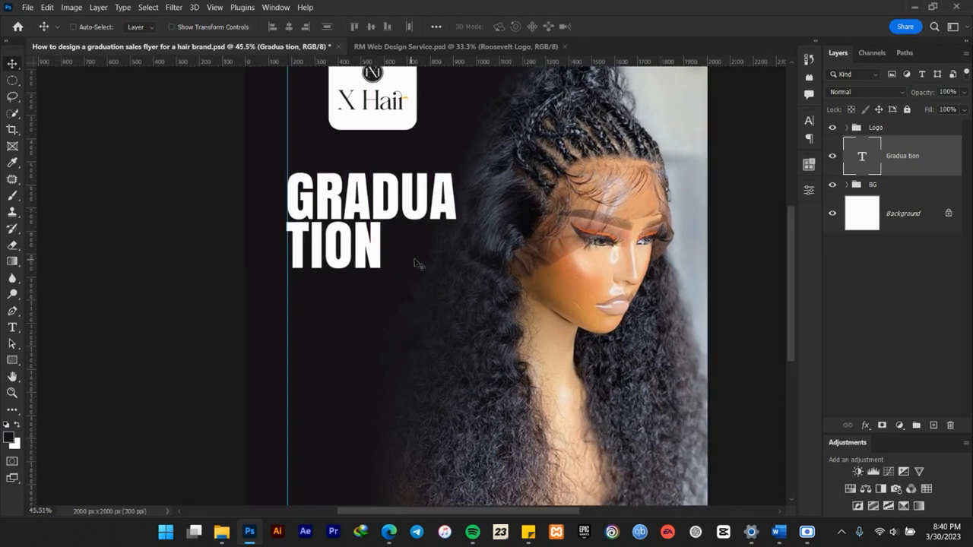
scroll(456, 245, down, 1)
key(ctrl+t)
drag(455, 280, 459, 283)
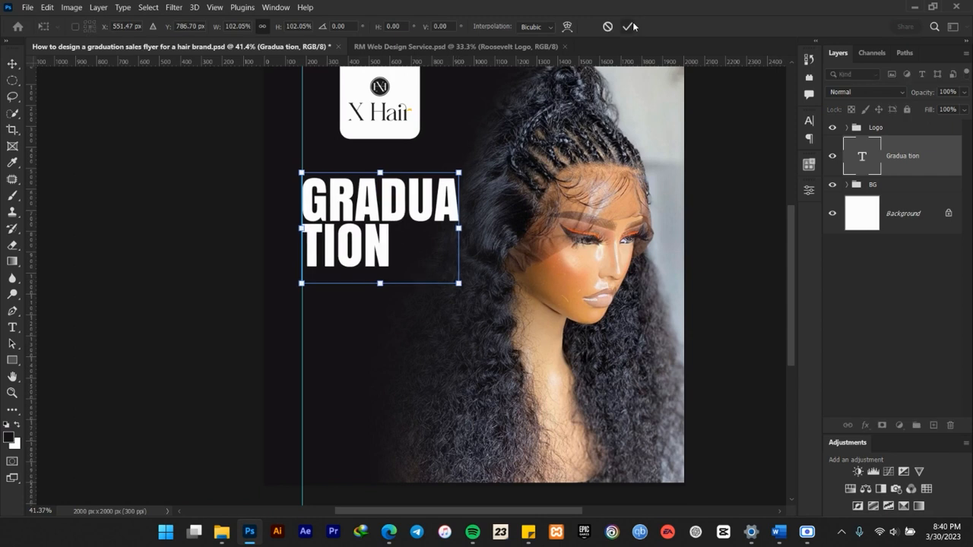
click(628, 26)
Scale the two-line Graduation text down slightly, keeping its left edge near the vertical guide.
scroll(593, 121, down, 3)
scroll(486, 136, up, 2)
scroll(469, 135, up, 4)
key(ctrl+t)
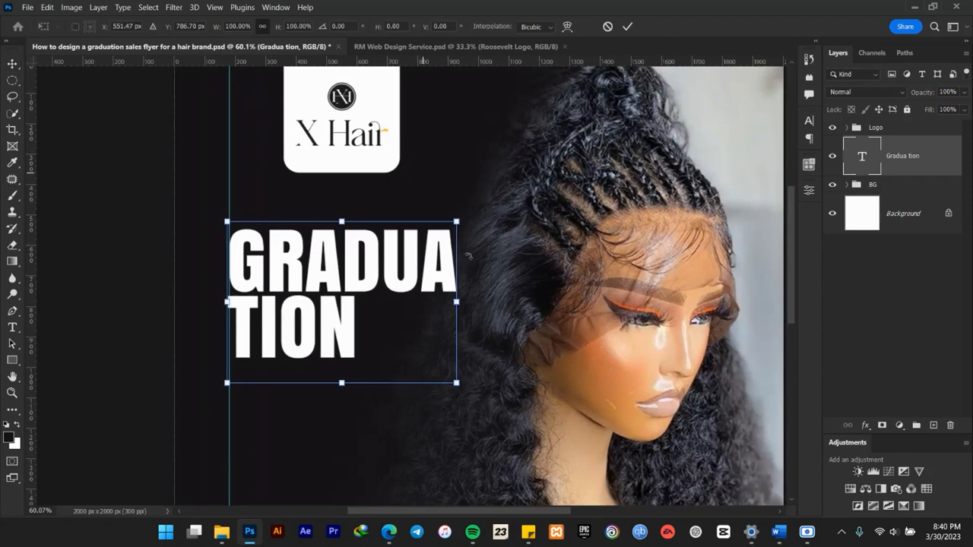
drag(457, 383, 453, 380)
click(628, 26)
scroll(546, 248, down, 3)
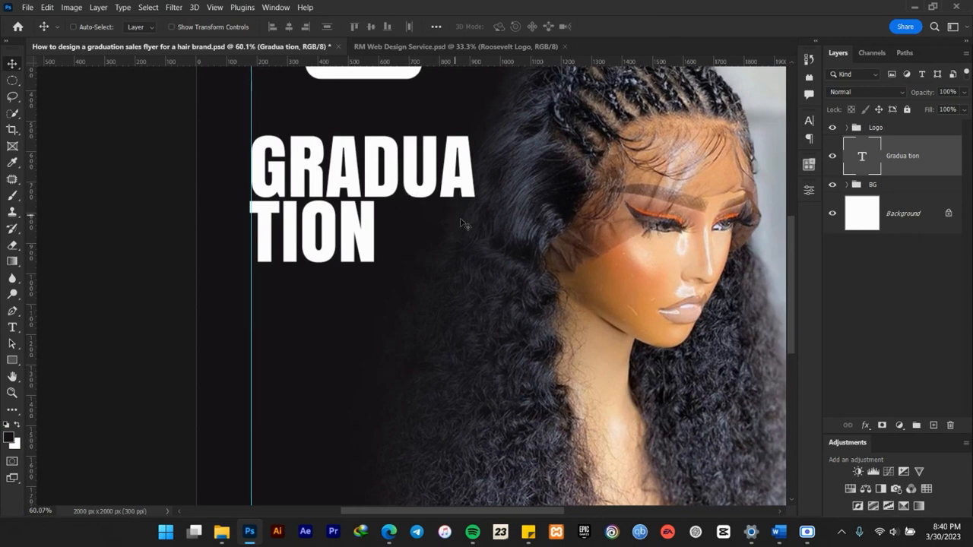
drag(504, 230, 476, 261)
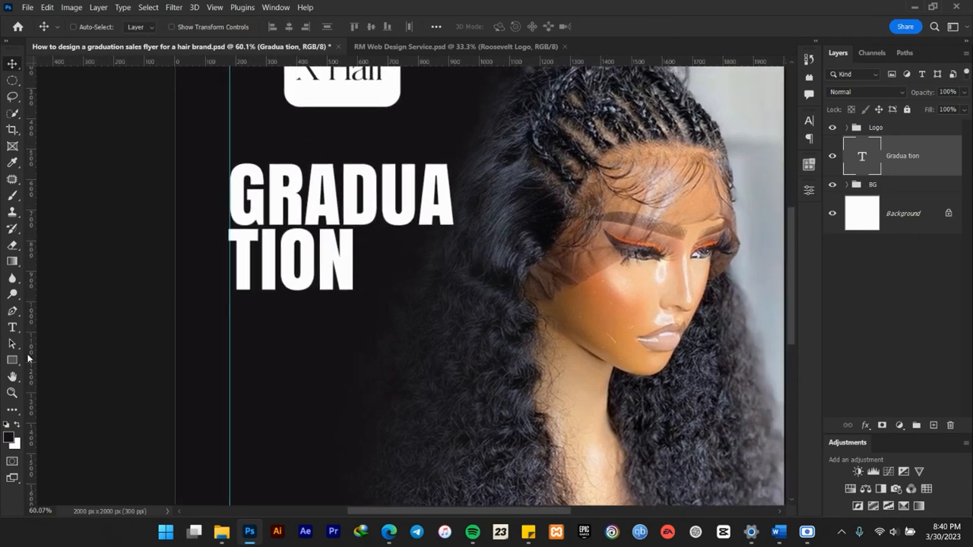
Copy the word Sale from the Word document and paste it in Photoshop as a new text layer over the model's face.
click(778, 539)
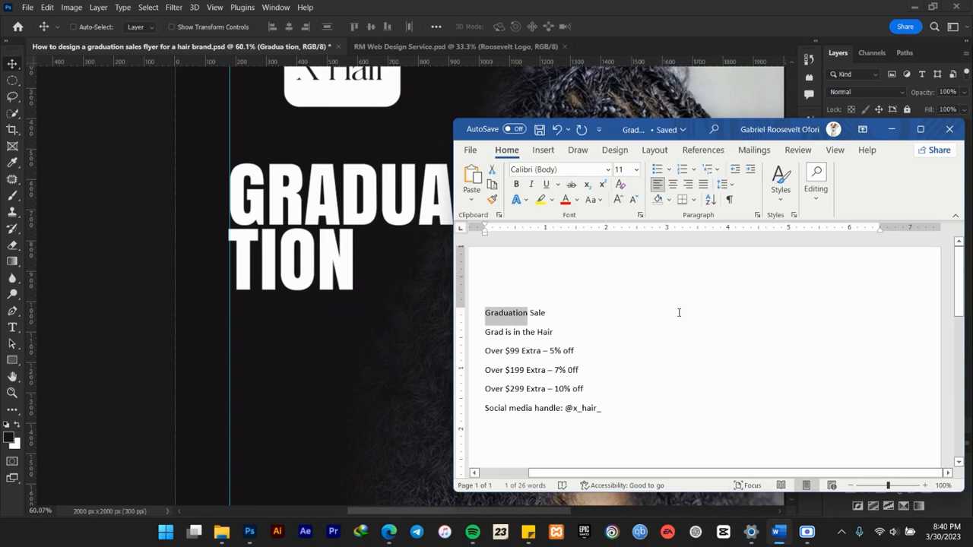
double_click(545, 311)
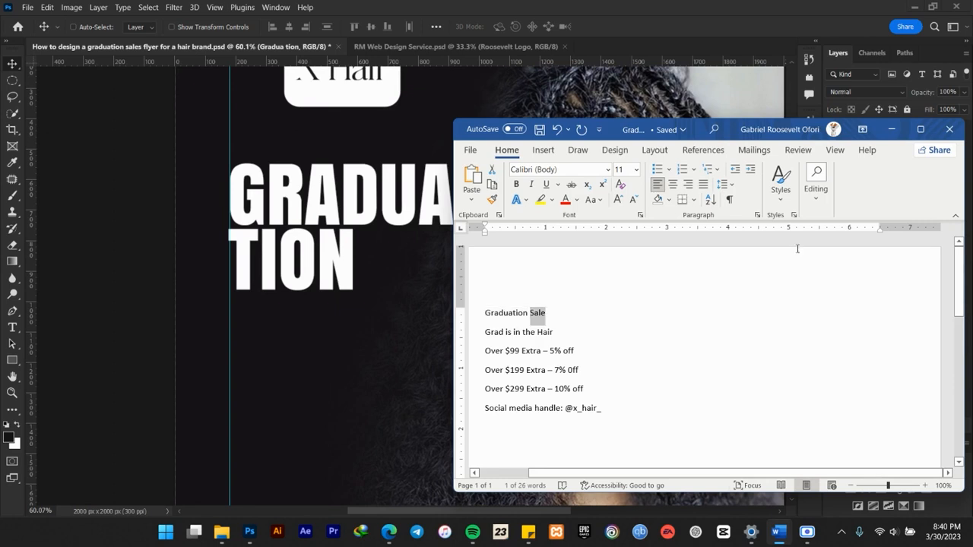
click(891, 130)
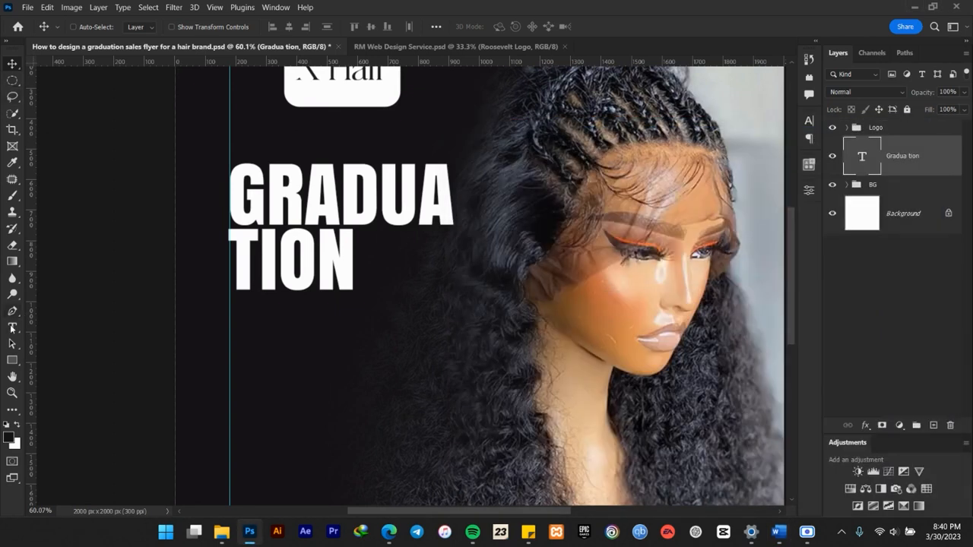
click(13, 326)
click(566, 239)
text(SALE)
click(605, 26)
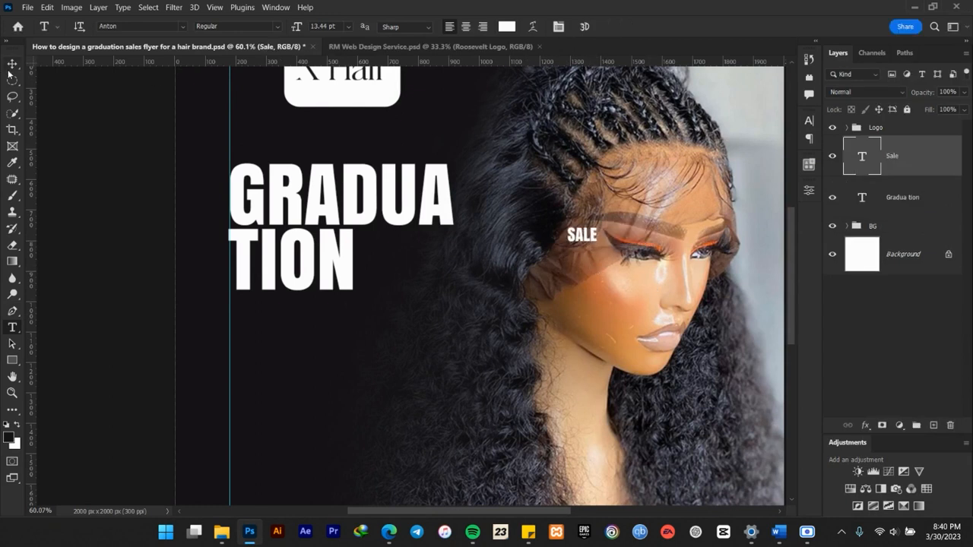
click(13, 63)
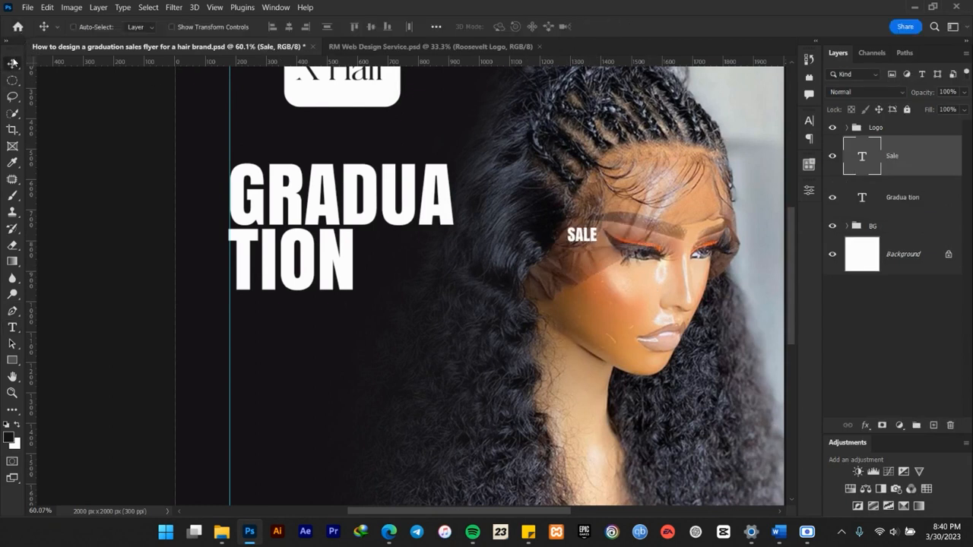
Draw a rectangle about 312 by 197 px in the empty space beside TION, ending level with the right edge of GRADUA.
click(13, 361)
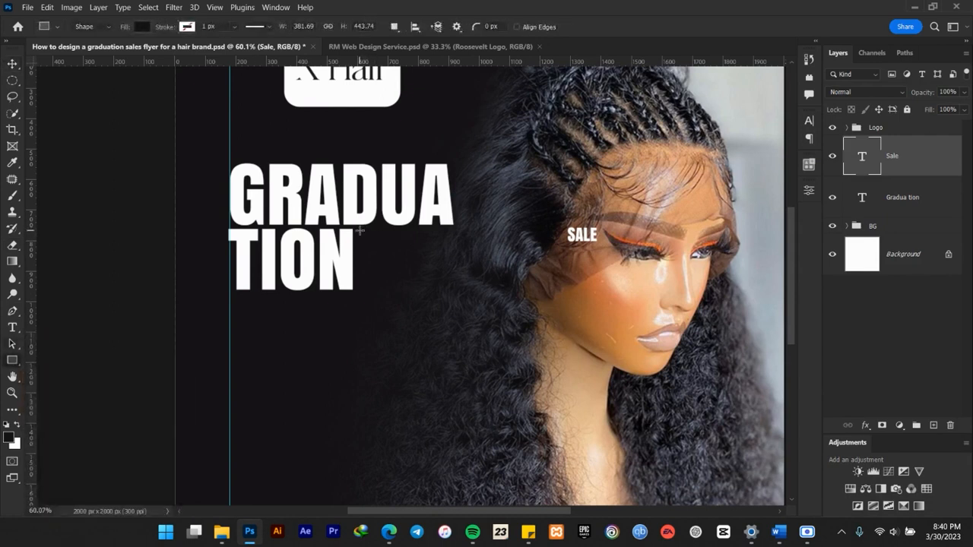
drag(358, 229, 453, 290)
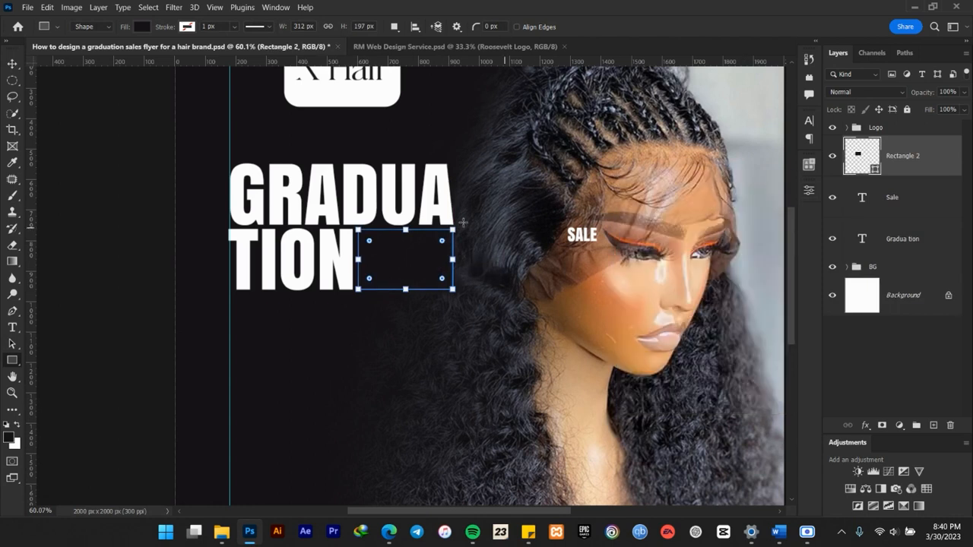
click(12, 63)
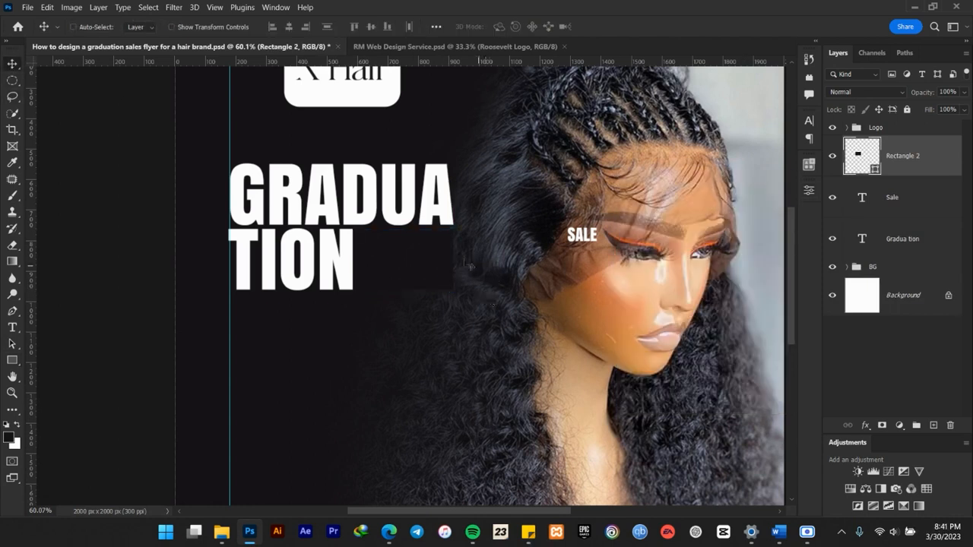
Fill the rectangle beside TION with the yellow sampled from the accent on the X Hair logo.
drag(518, 170, 512, 314)
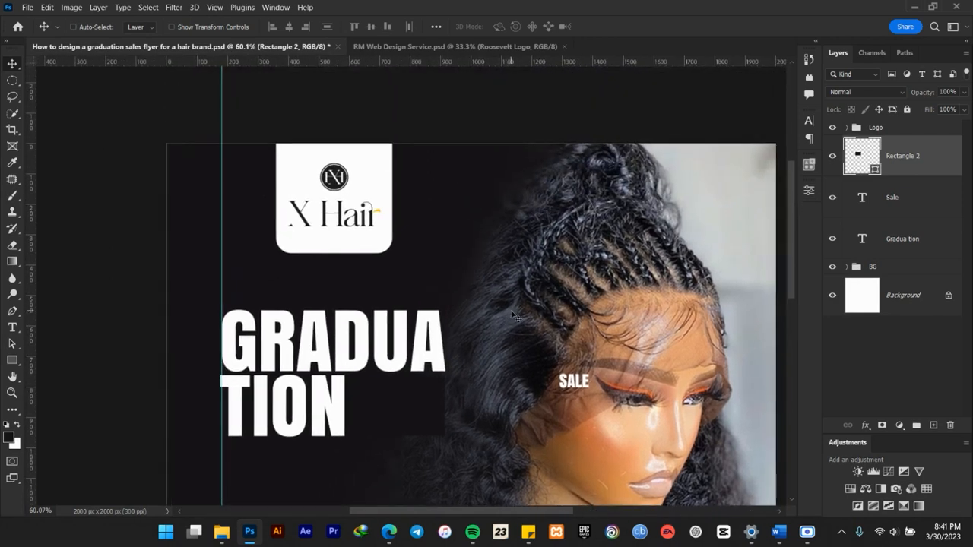
drag(529, 278, 533, 218)
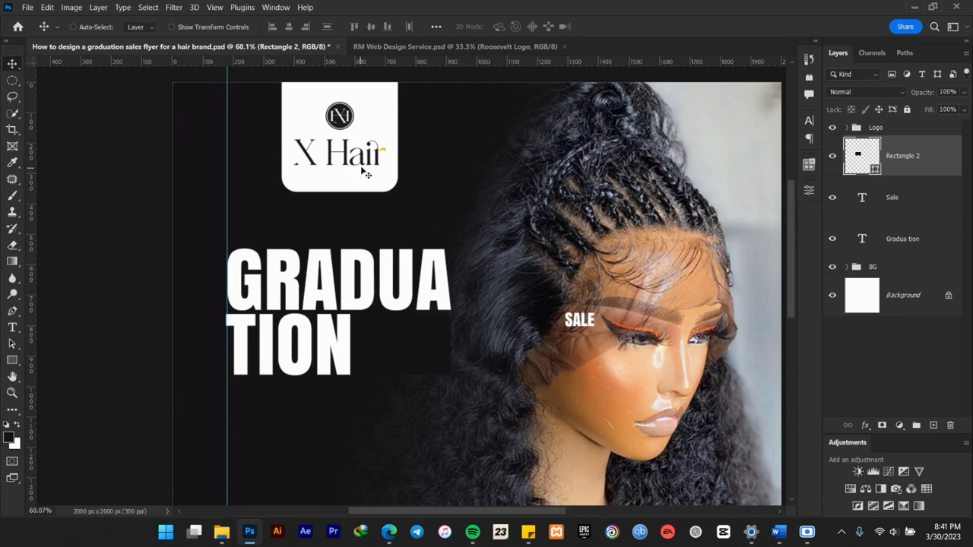
scroll(401, 160, up, 2)
scroll(404, 163, up, 1)
scroll(451, 230, down, 1)
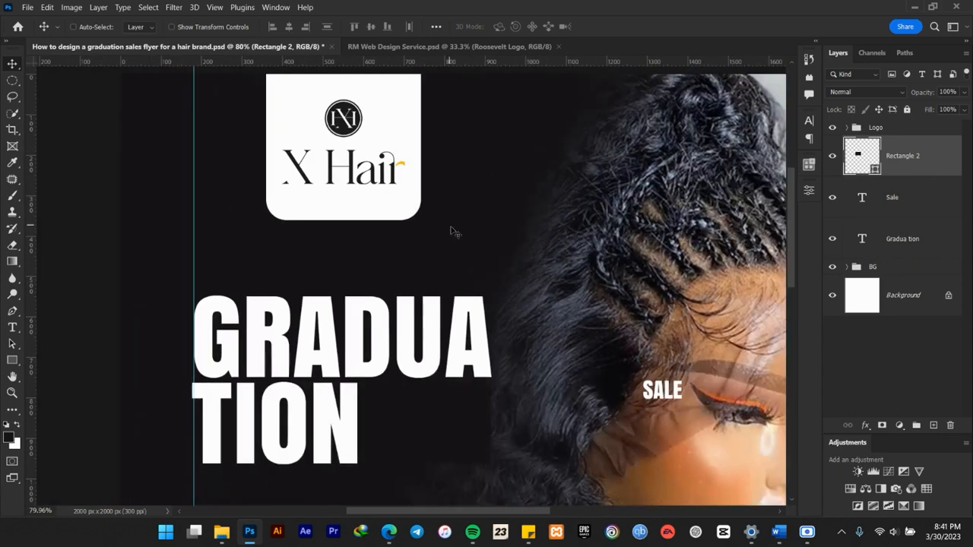
scroll(412, 172, up, 3)
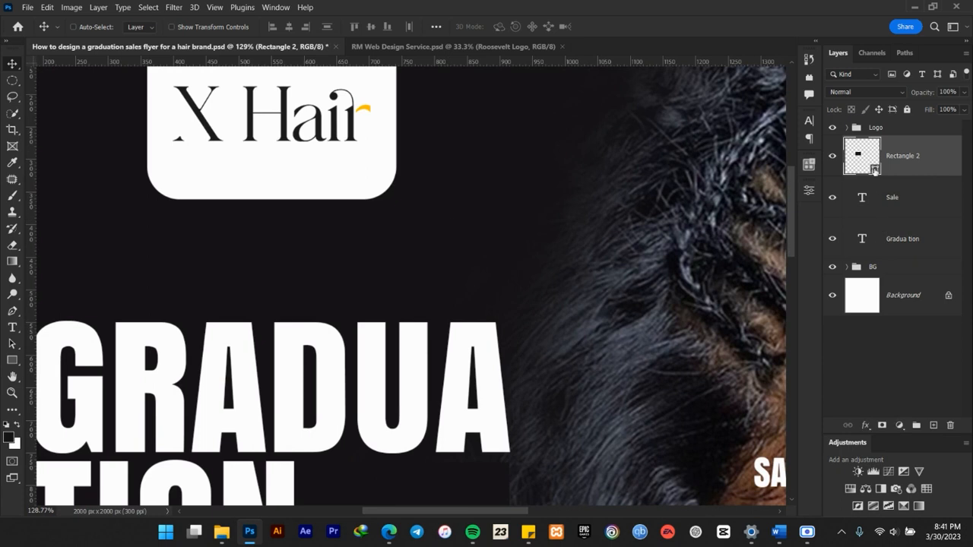
double_click(874, 170)
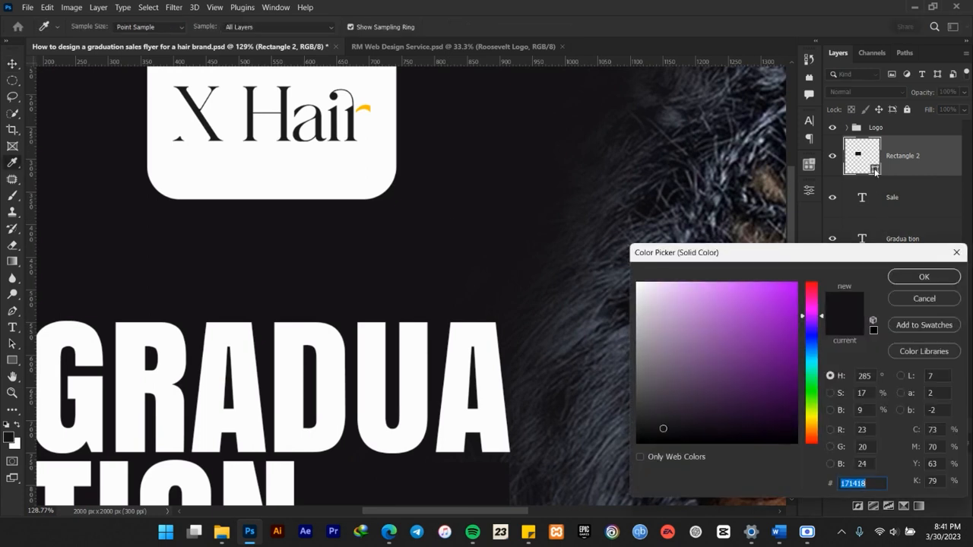
click(365, 107)
click(898, 278)
scroll(437, 284, down, 5)
scroll(436, 284, up, 3)
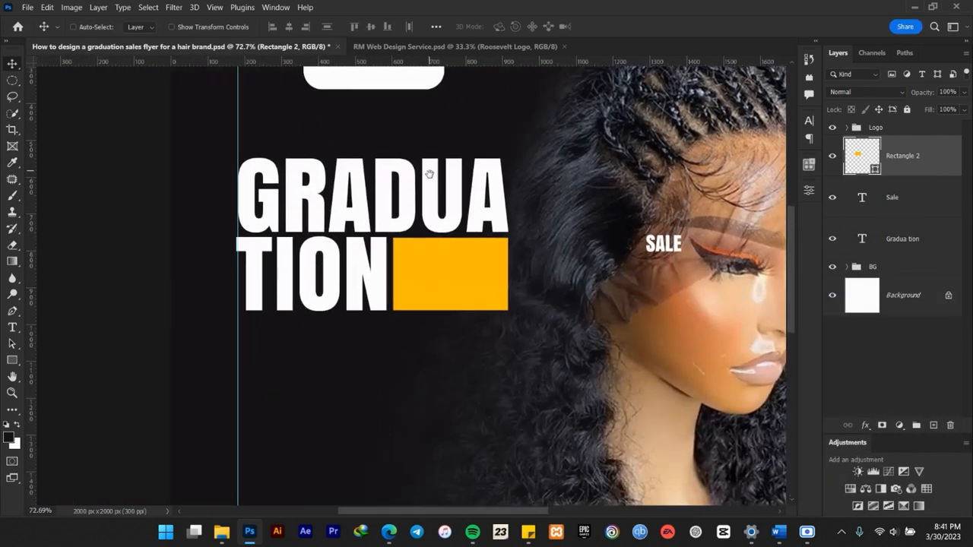
Put the yellow rectangle's layer beneath the Sale text and centre the Sale text on the rectangle.
mouse_move(429, 174)
mouse_down()
mouse_move(442, 208)
mouse_move(415, 208)
mouse_move(428, 187)
mouse_up()
scroll(442, 247, up, 2)
scroll(447, 253, up, 1)
drag(615, 261, 606, 244)
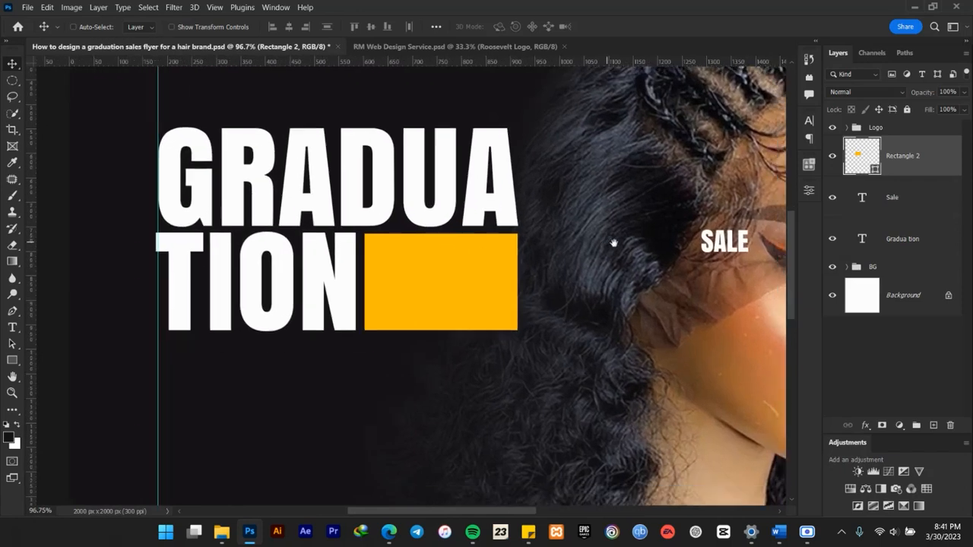
drag(907, 158, 919, 210)
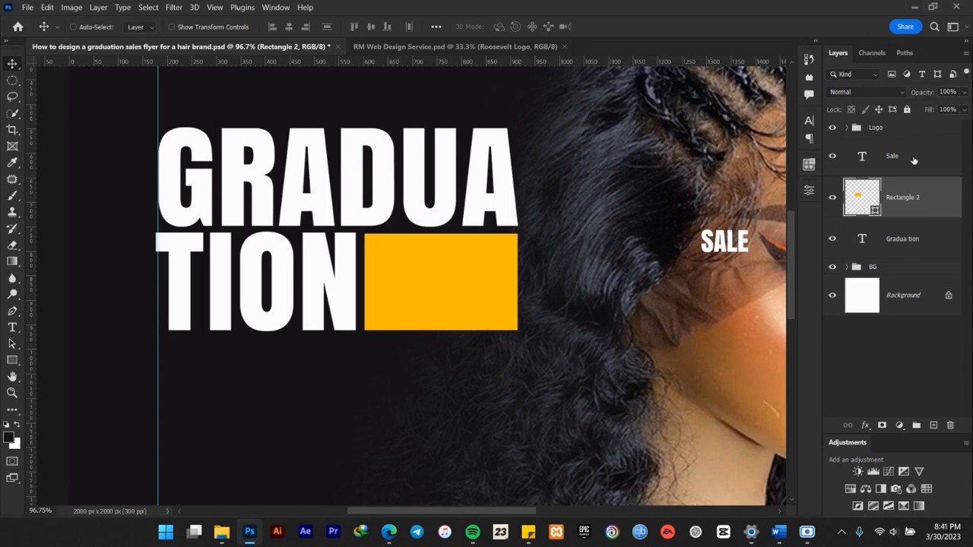
drag(736, 245, 453, 287)
shift+click(904, 203)
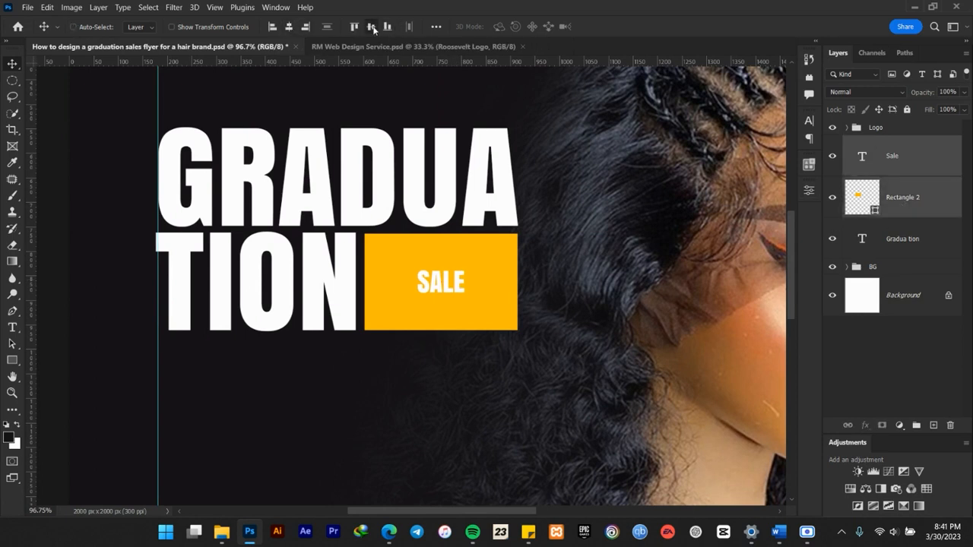
Recolor the Sale text with the dark background colour 171418 sampled from the canvas.
click(909, 169)
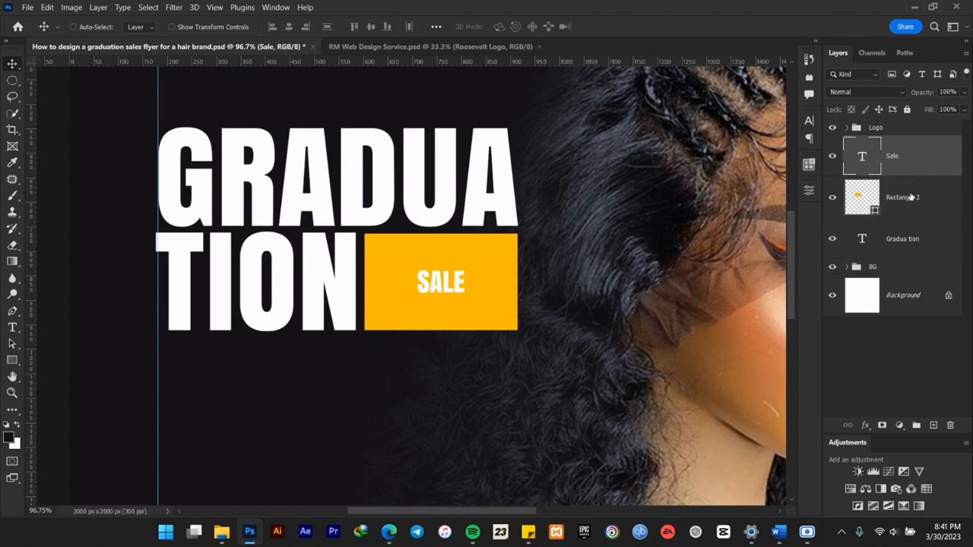
key(ctrl)
click(809, 120)
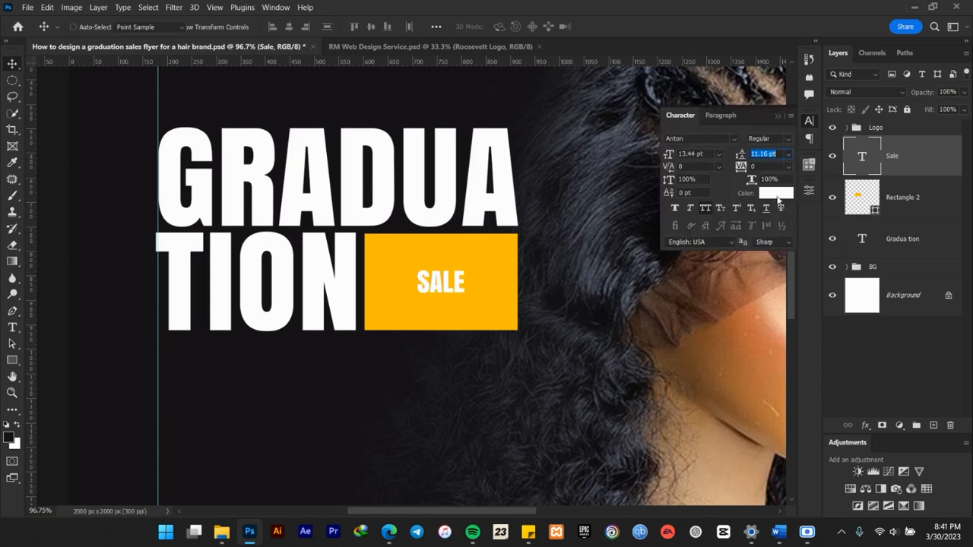
click(777, 196)
click(141, 357)
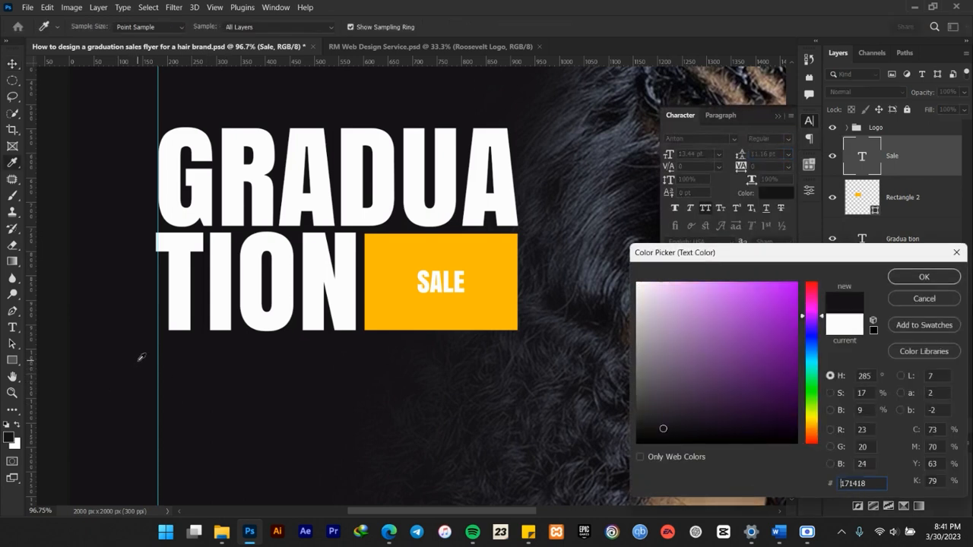
click(924, 278)
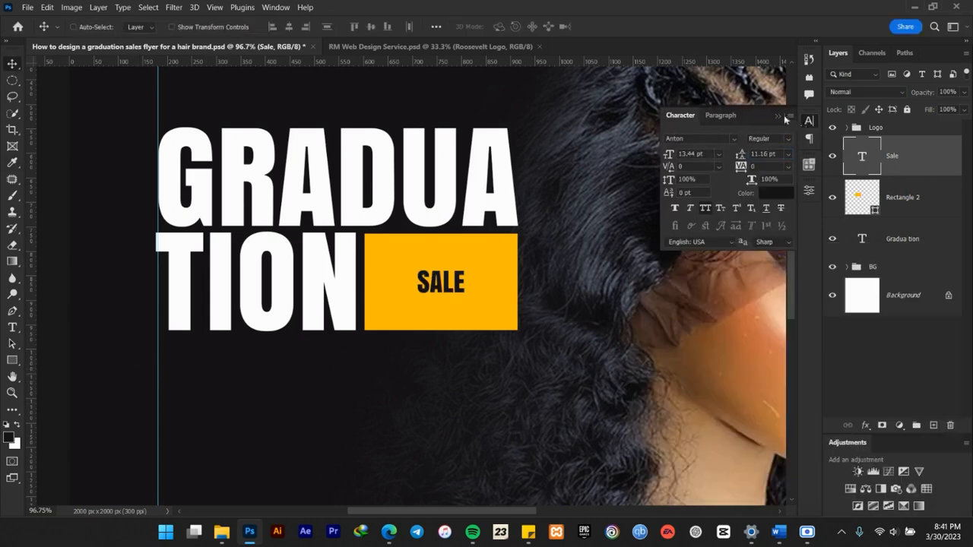
click(809, 120)
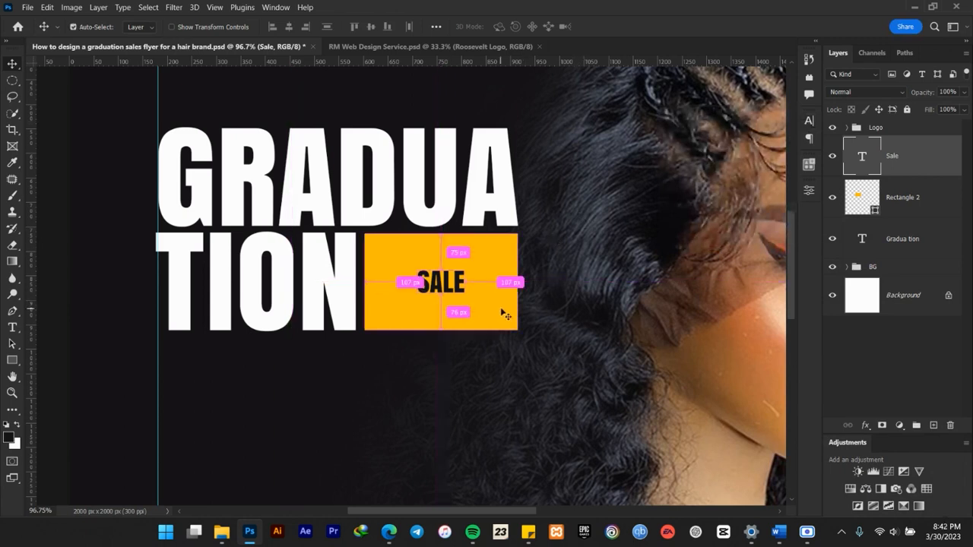
Enlarge the Sale text to 275.69% and shift it down slightly within the yellow rectangle.
key(ctrl+t)
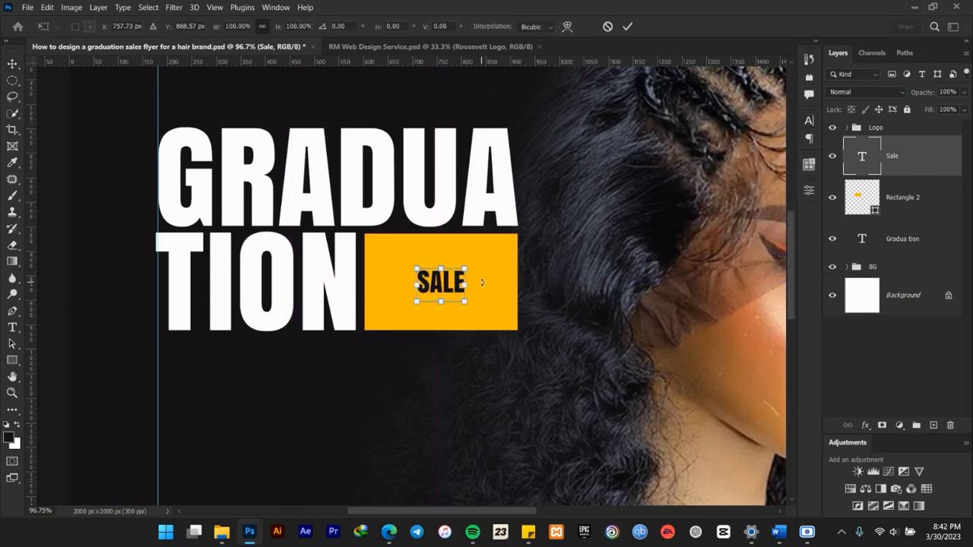
drag(467, 266, 517, 246)
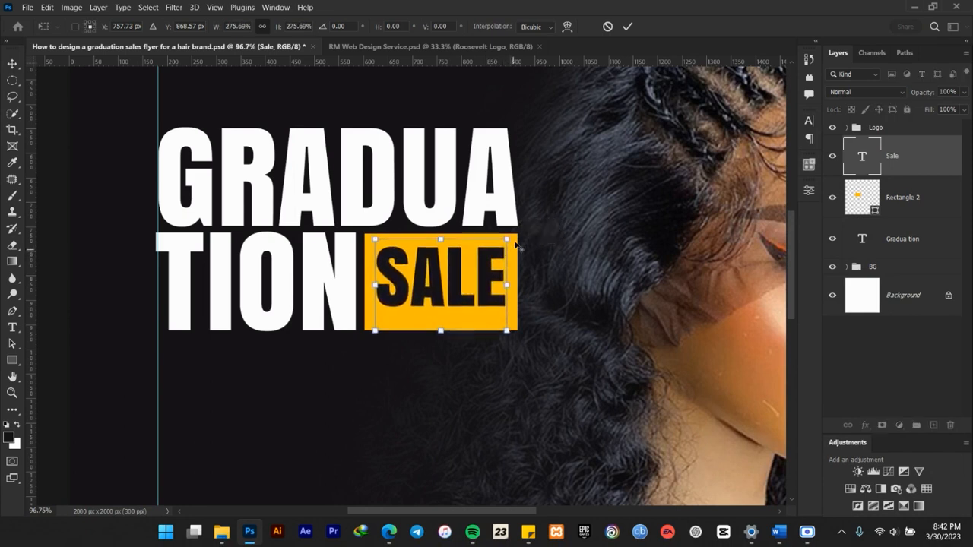
click(627, 28)
drag(459, 281, 458, 290)
Narrow the yellow rectangle to 97.76% width from its left side to widen the gap after TION.
scroll(458, 290, down, 5)
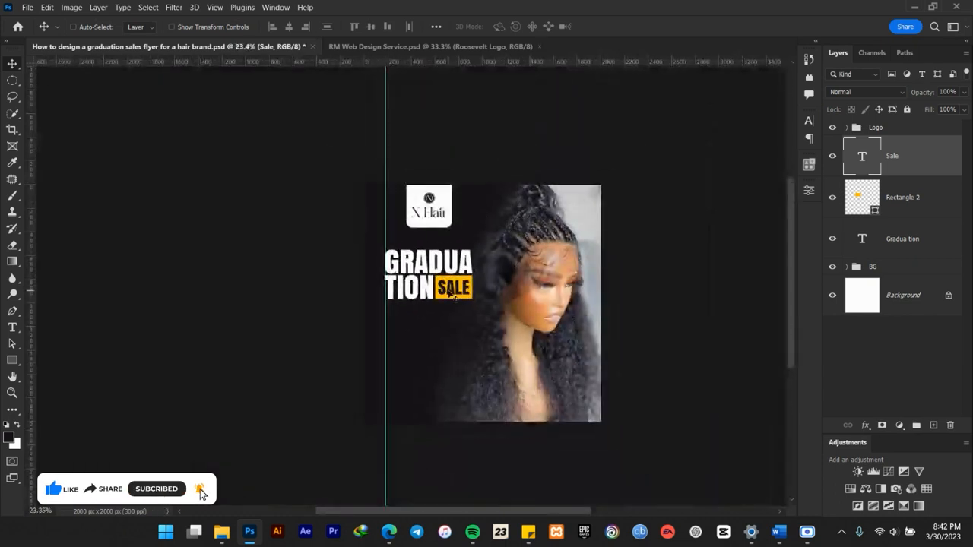
scroll(459, 298, up, 3)
scroll(454, 298, up, 5)
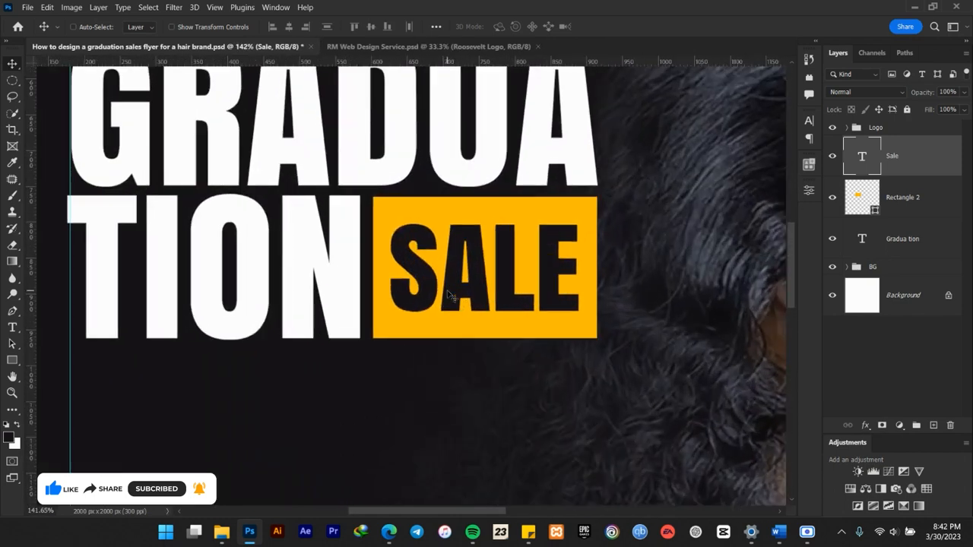
click(905, 200)
key(ctrl+t)
scroll(395, 269, up, 2)
drag(347, 270, 355, 269)
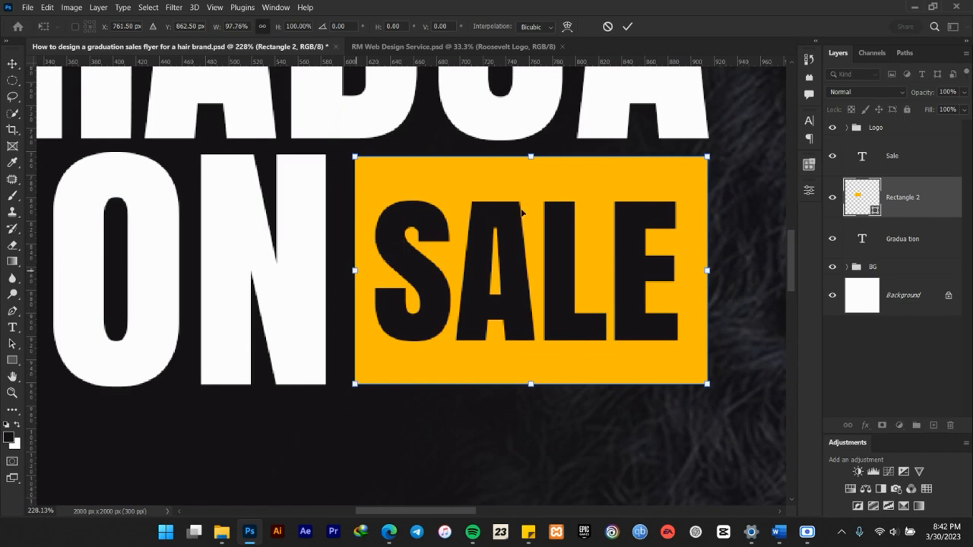
click(630, 27)
Nudge the Sale text to the right and align it with the yellow rectangle's horizontal centre.
click(898, 155)
drag(563, 288, 569, 285)
shift+click(905, 197)
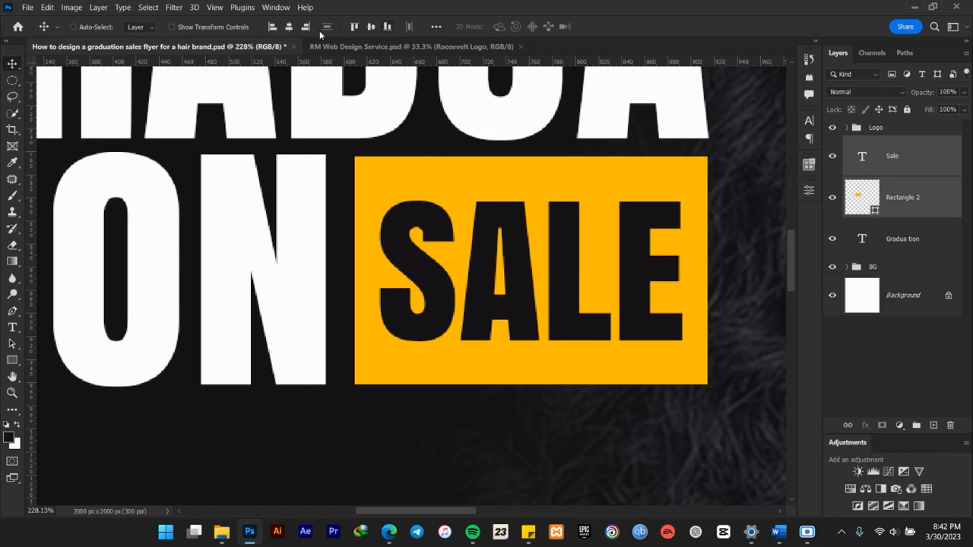
click(289, 27)
scroll(546, 231, down, 8)
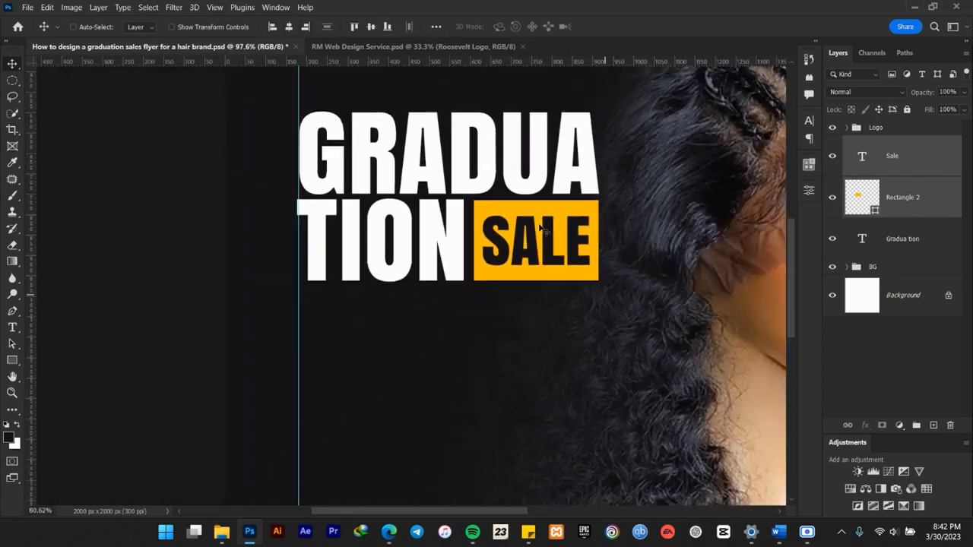
scroll(547, 230, up, 5)
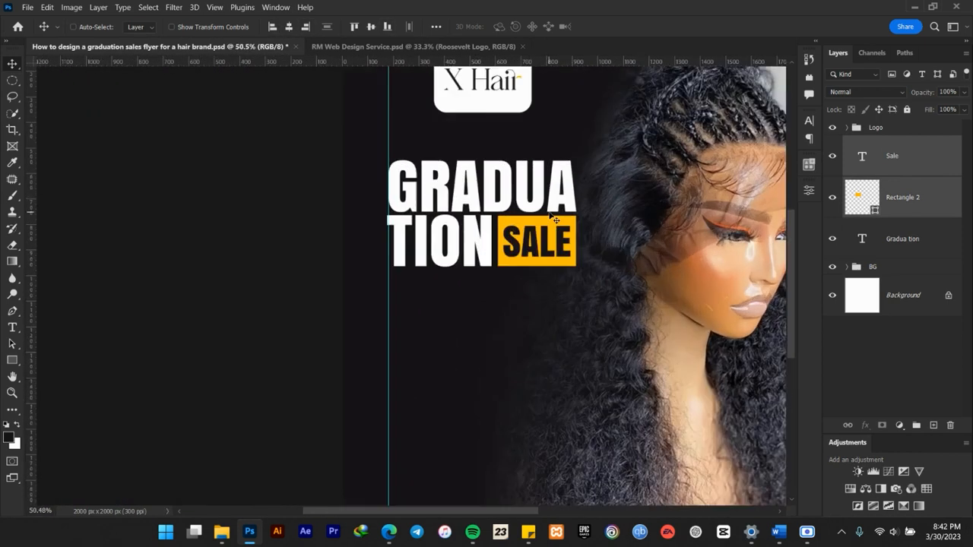
scroll(555, 219, up, 2)
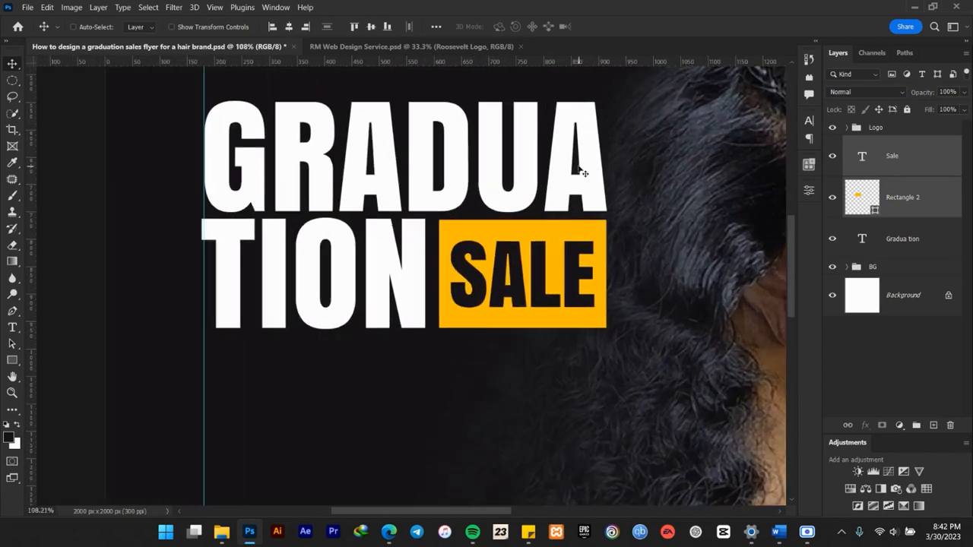
scroll(577, 163, up, 1)
scroll(570, 250, up, 3)
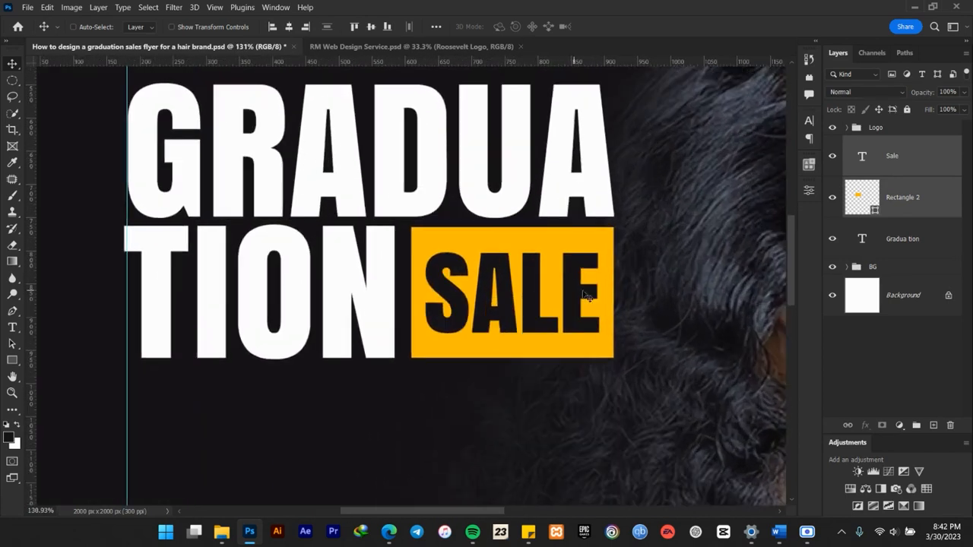
Group the Sale text with the yellow rectangle and name the group Sale.
drag(570, 275, 569, 279)
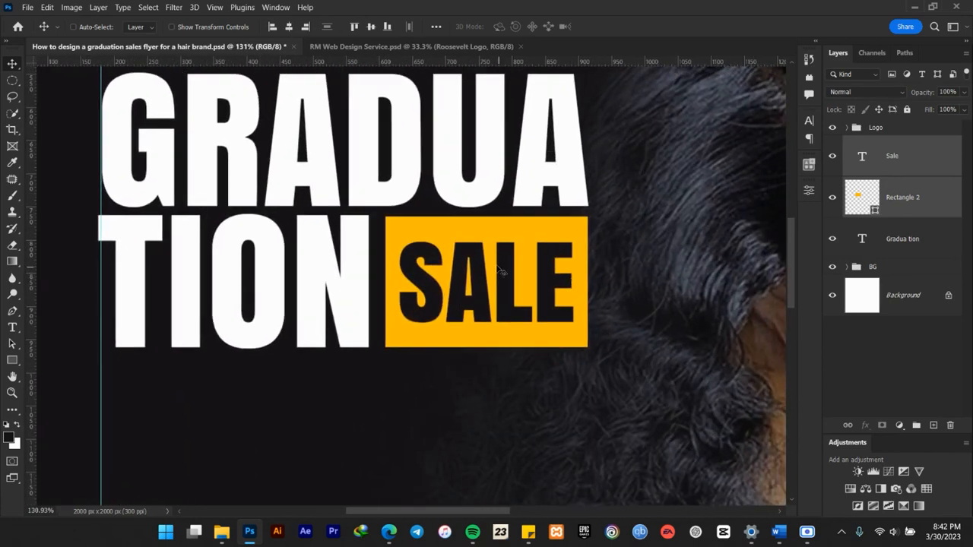
scroll(498, 267, up, 3)
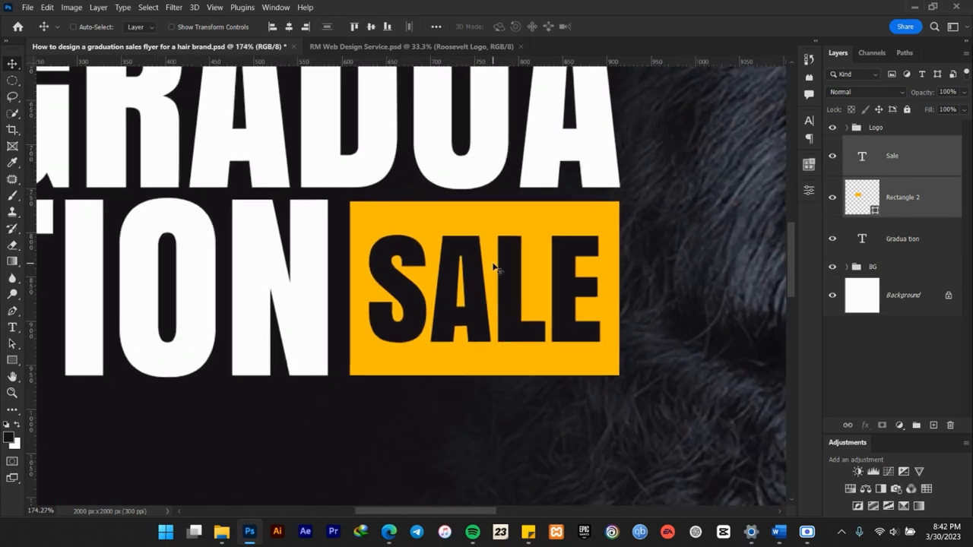
scroll(494, 267, down, 1)
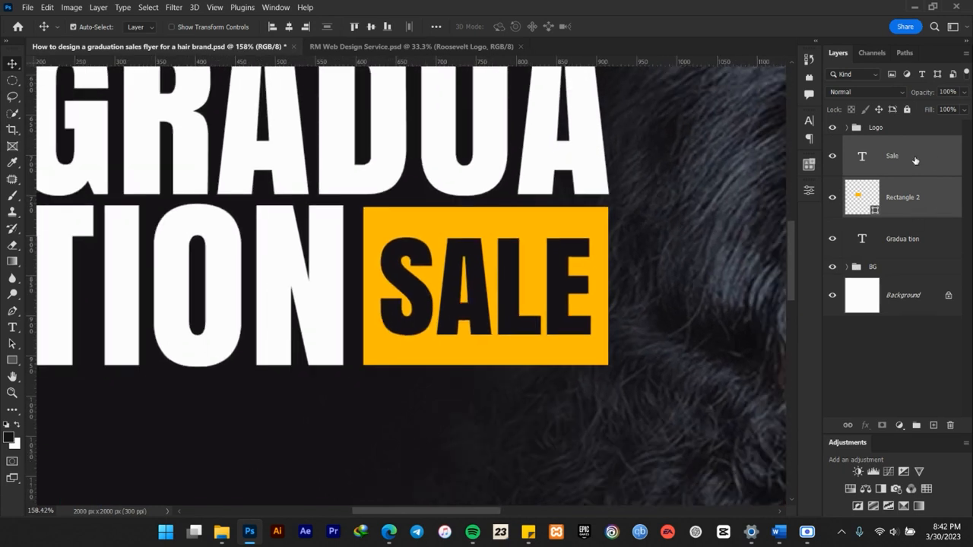
key(ctrl+g)
double_click(880, 144)
text(Sale)
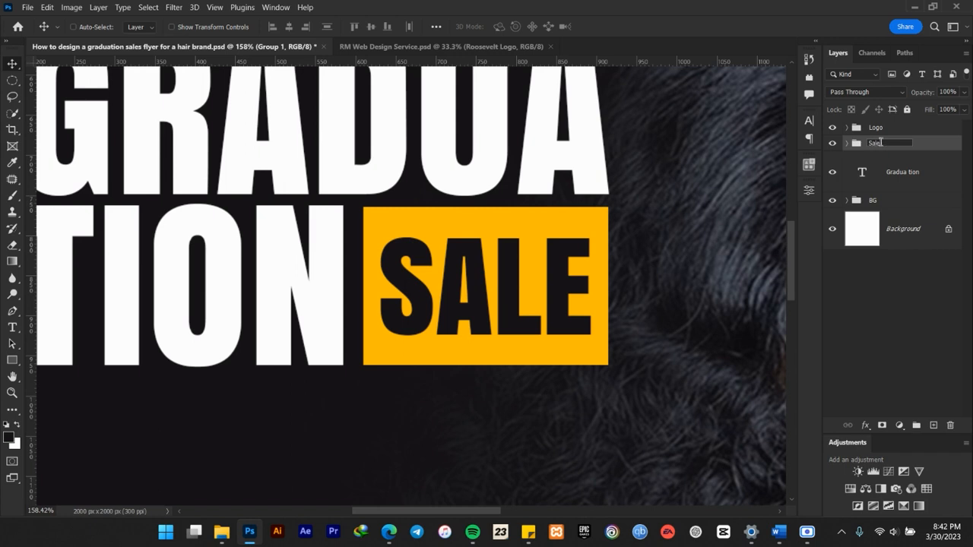
key(Return)
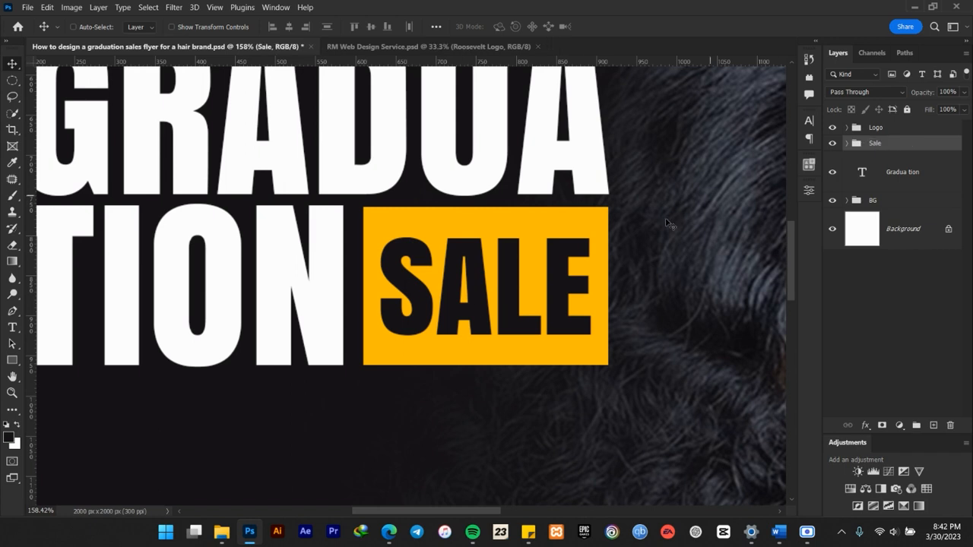
Draw an ellipse about 434 by 275 px over the Sale box and the end of TION.
click(12, 360)
click(61, 372)
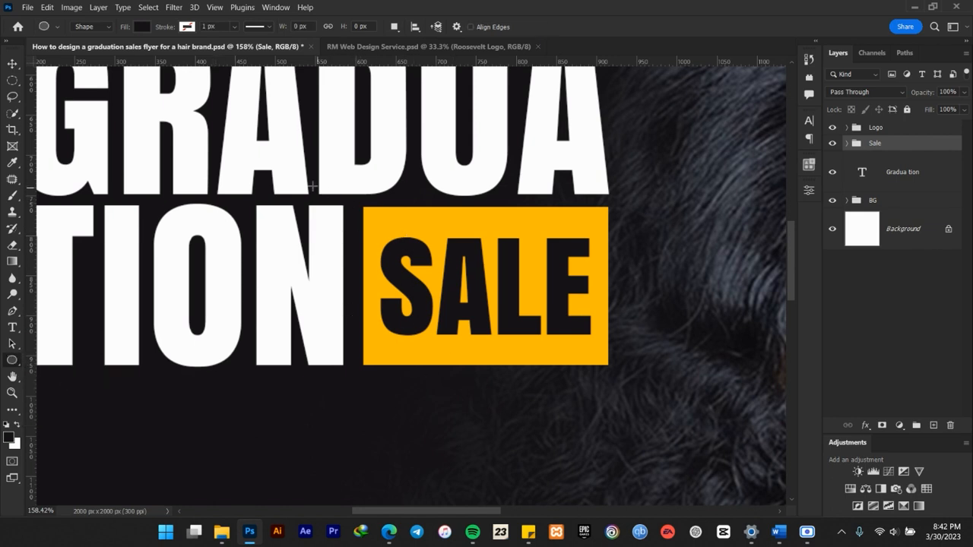
drag(266, 156, 615, 376)
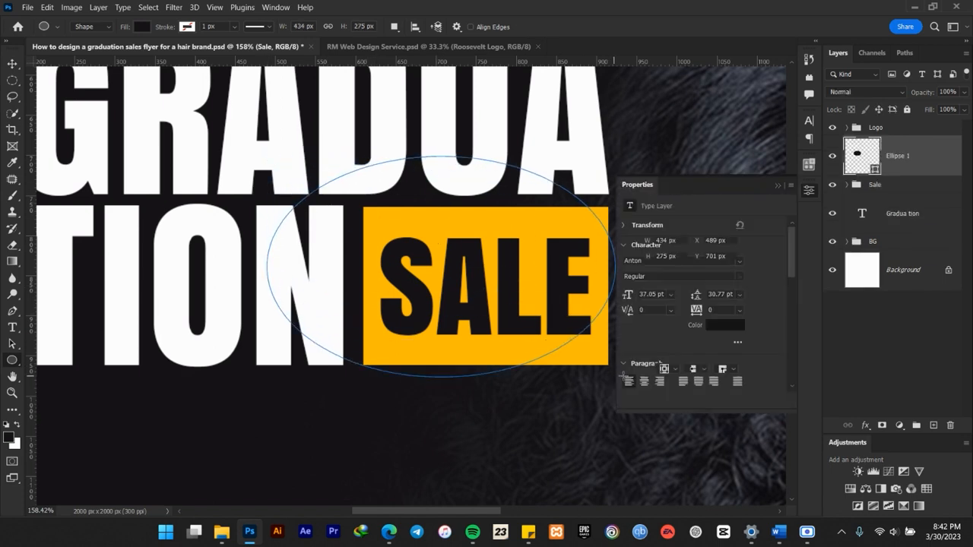
key(v)
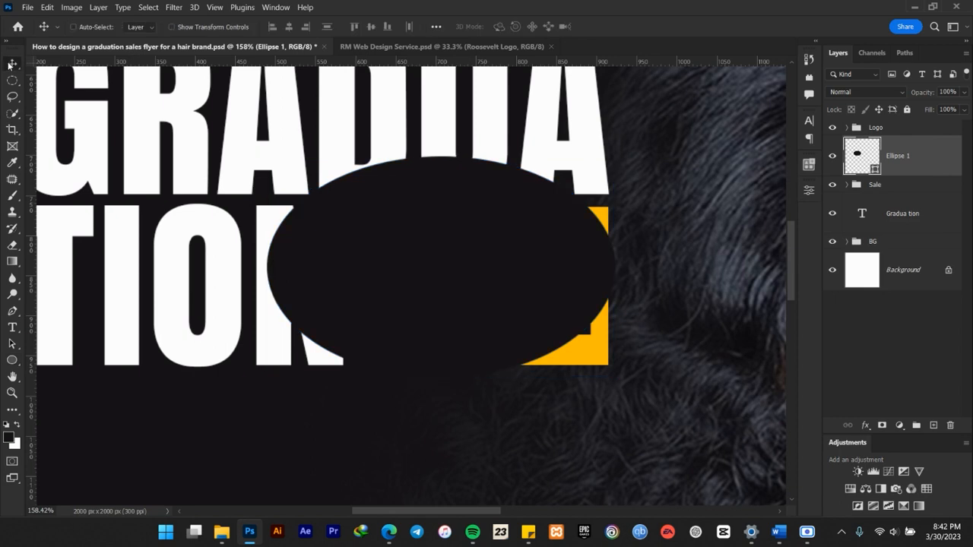
Recolor the ellipse to light purple d8b6e4 and lower its opacity to 49%.
double_click(875, 169)
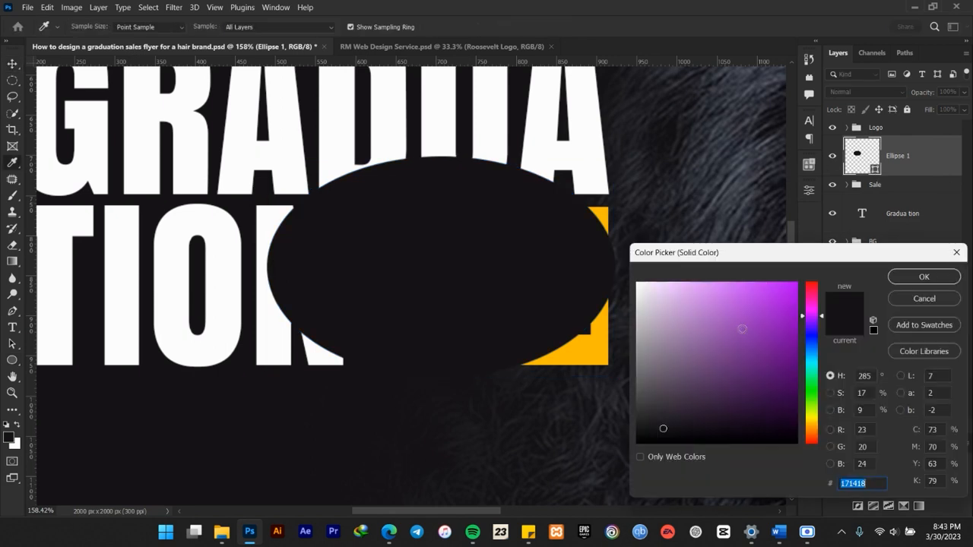
click(737, 304)
drag(737, 304, 668, 302)
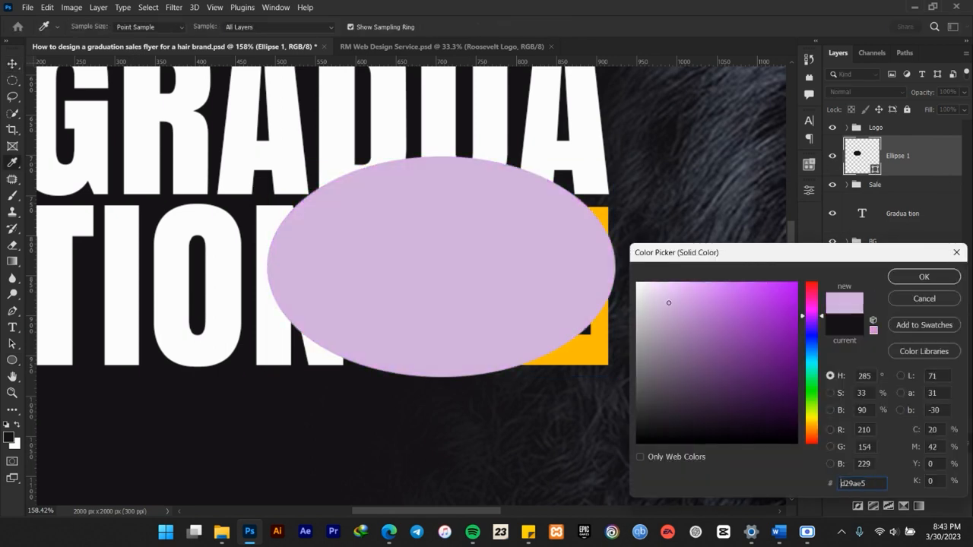
click(923, 276)
drag(923, 96, 891, 97)
Move the ellipse up, enlarge it to 109.16% and tilt it counterclockwise so its lower edge curves diagonally across the Sale box.
drag(592, 300, 598, 260)
key(ctrl+t)
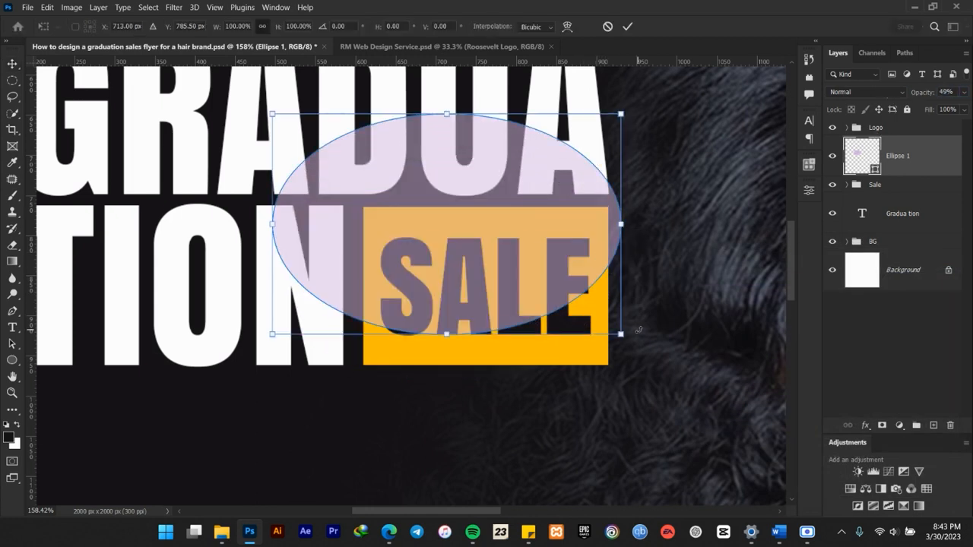
drag(635, 357, 658, 257)
drag(476, 240, 487, 242)
drag(685, 259, 701, 300)
drag(657, 270, 674, 269)
drag(495, 263, 497, 259)
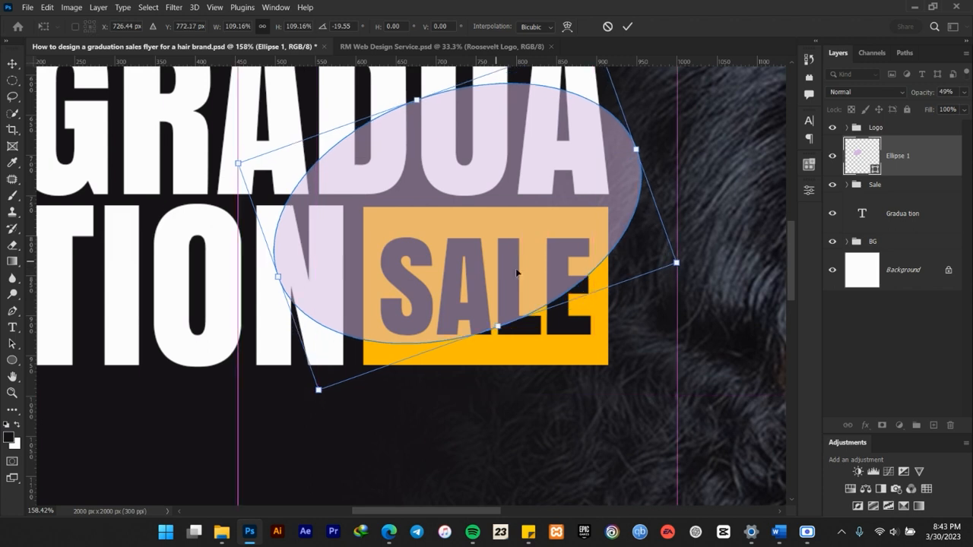
drag(702, 276, 711, 298)
drag(458, 302, 461, 296)
click(626, 28)
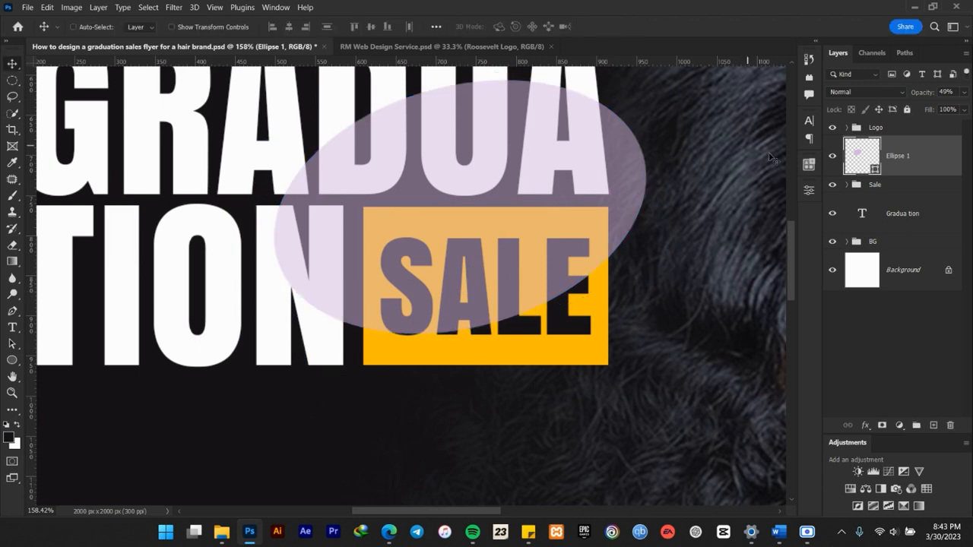
Change the ellipse's fill to white and set its opacity to 100%.
double_click(875, 171)
drag(724, 345, 634, 279)
click(911, 279)
drag(926, 94, 969, 112)
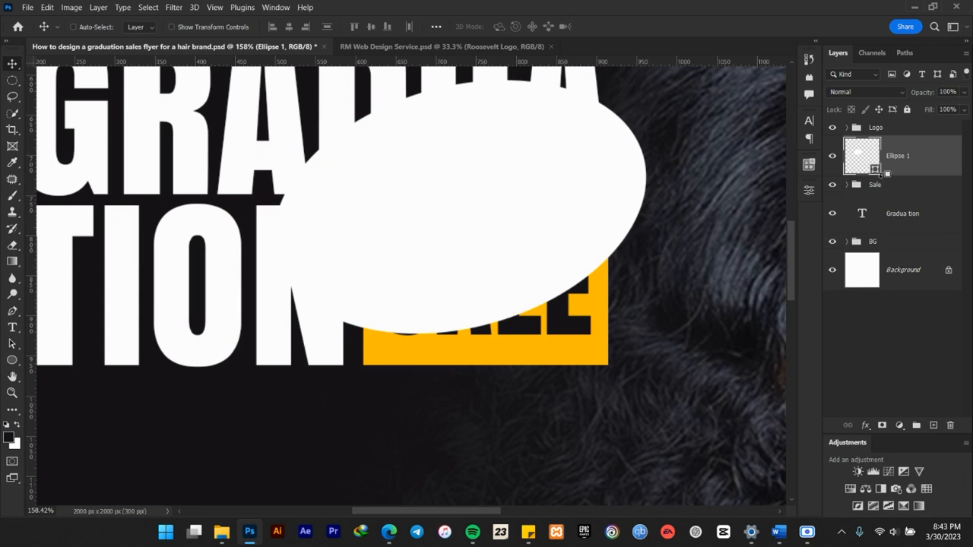
Clip the white ellipse to the Sale group and toggle its visibility to compare the box with and without it.
alt+click(880, 176)
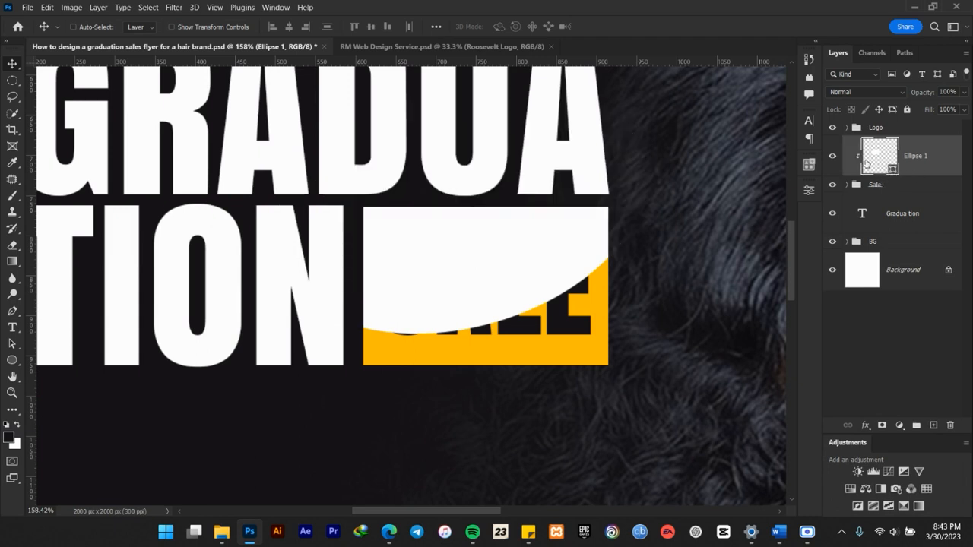
click(832, 157)
click(832, 156)
click(832, 157)
click(832, 157)
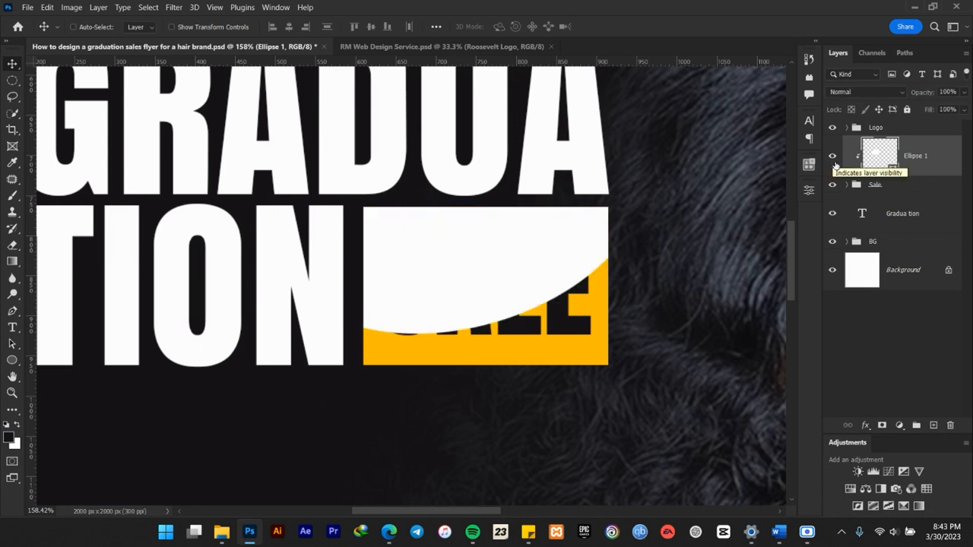
click(832, 157)
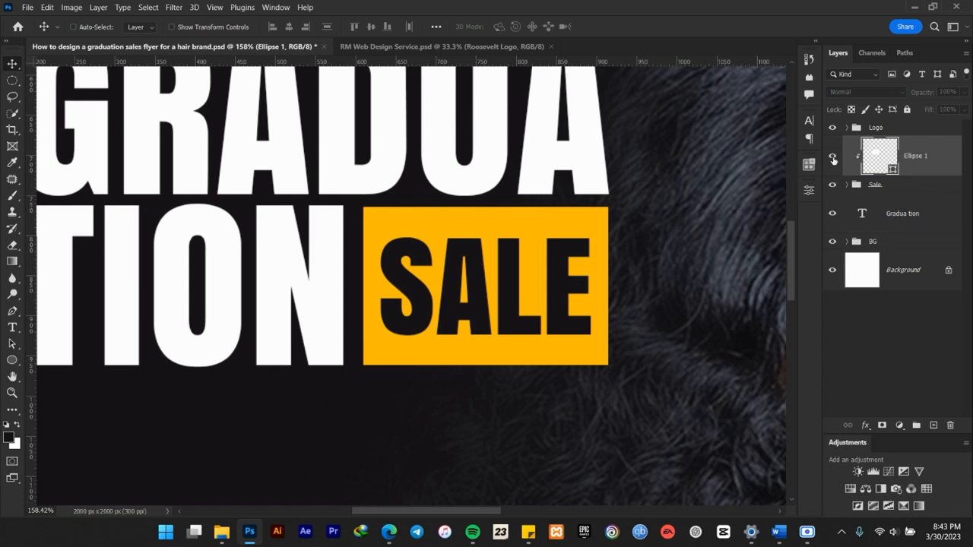
click(832, 157)
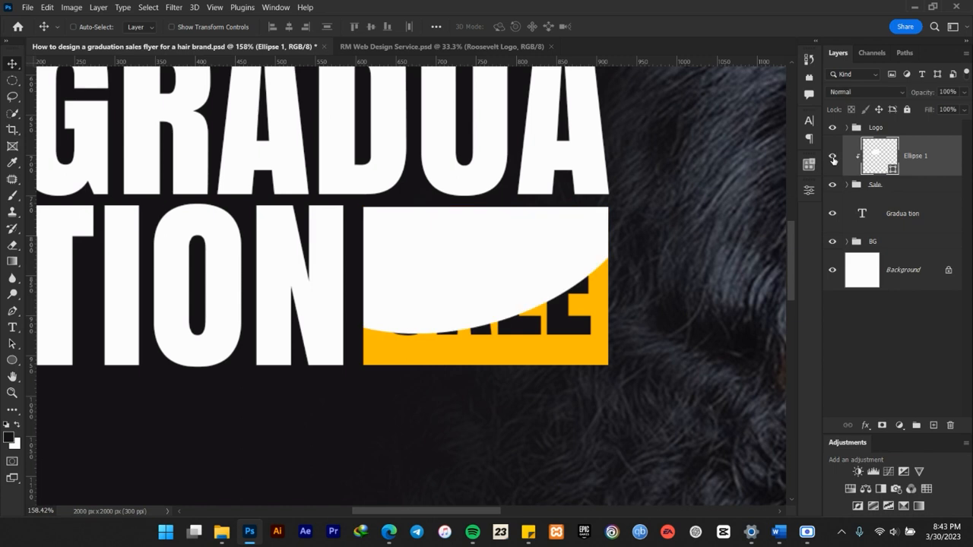
Try fading the clipped ellipse with a layer mask and several diagonal black-to-transparent gradients, and delete that mask.
click(883, 426)
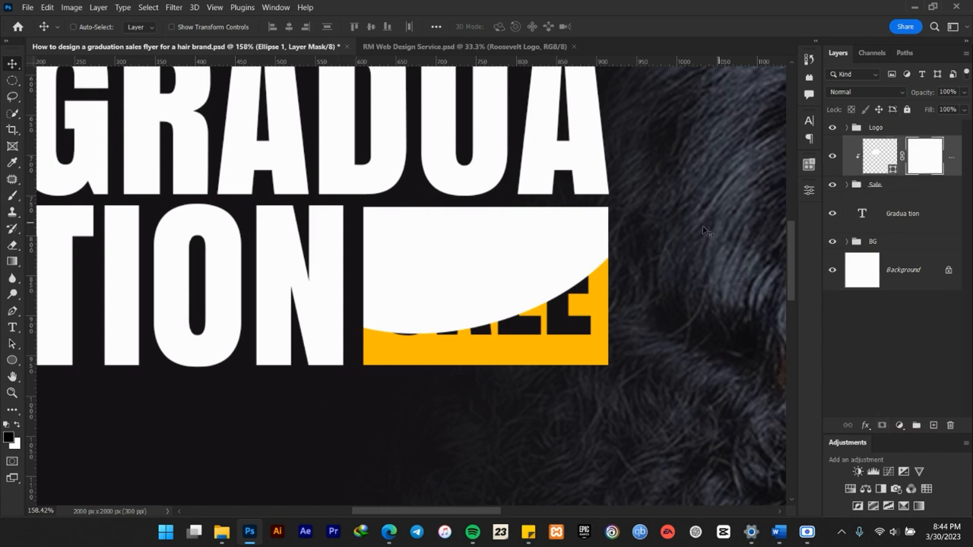
click(831, 156)
click(832, 156)
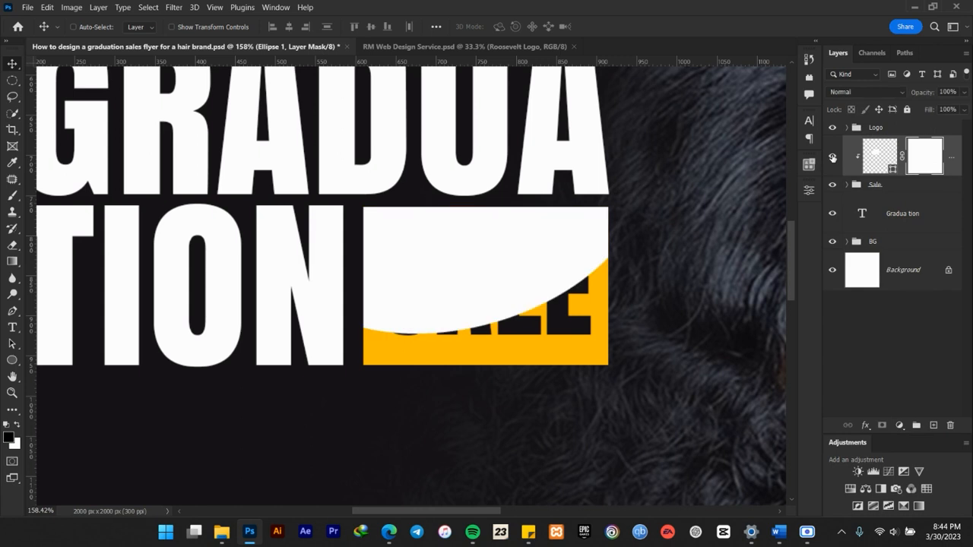
click(13, 263)
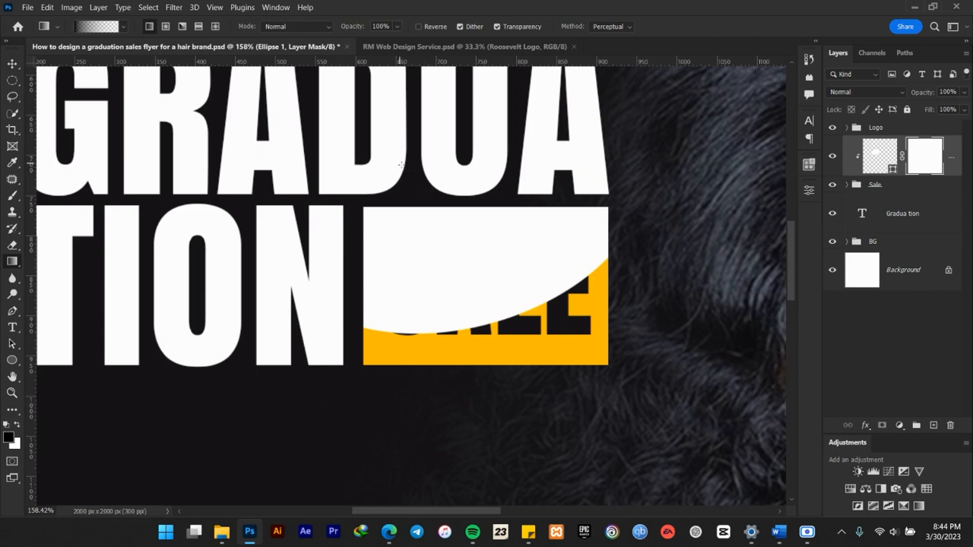
drag(459, 251, 517, 377)
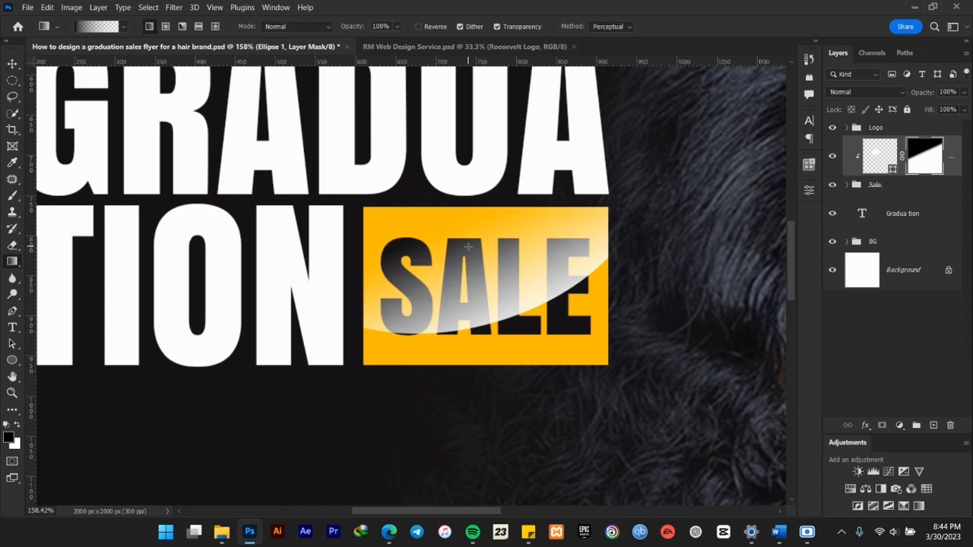
drag(468, 247, 549, 375)
mouse_move(495, 221)
mouse_down()
mouse_move(543, 376)
mouse_move(545, 358)
mouse_up()
drag(483, 218, 543, 380)
drag(448, 182, 494, 382)
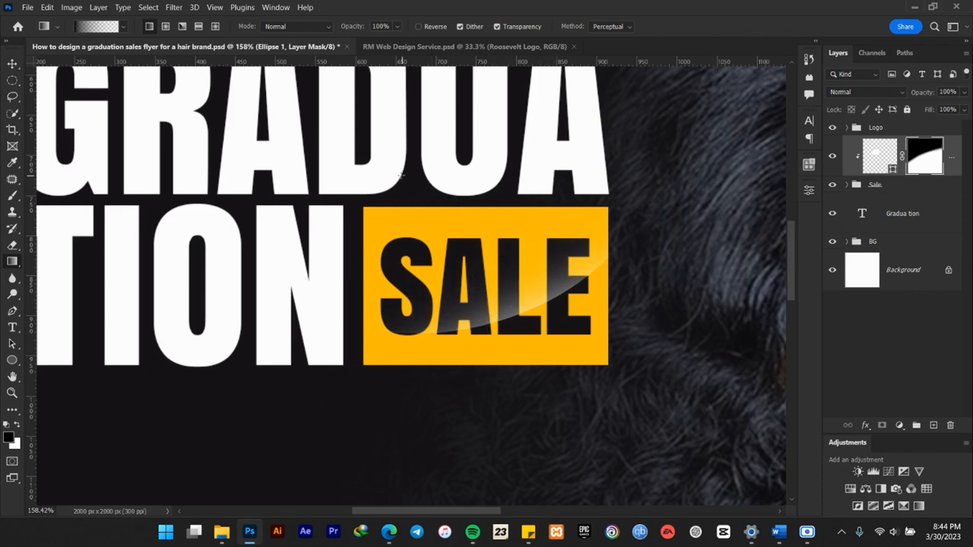
drag(383, 156, 535, 312)
right_click(924, 155)
click(879, 173)
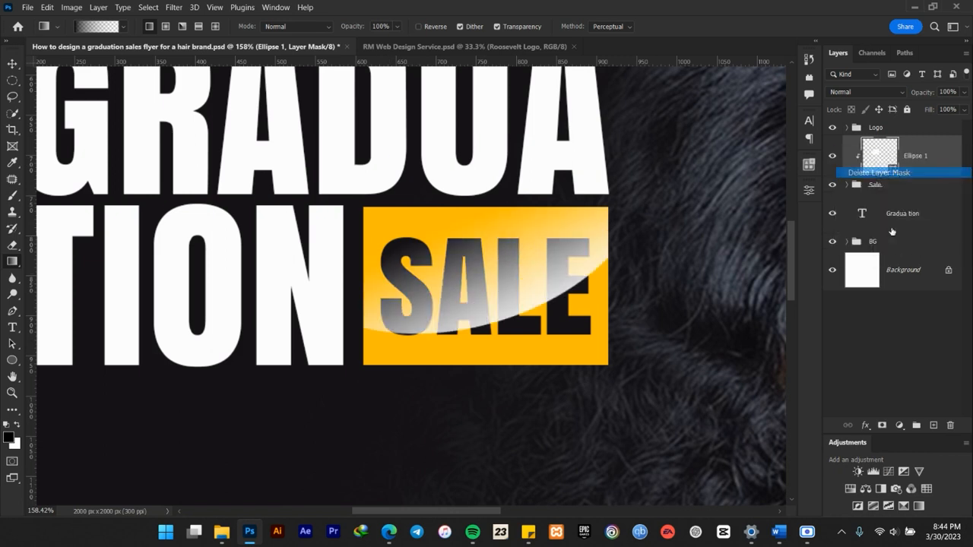
Add a fresh layer mask to the ellipse and fade its upper part with a diagonal black-to-white gradient across the Sale box.
click(882, 425)
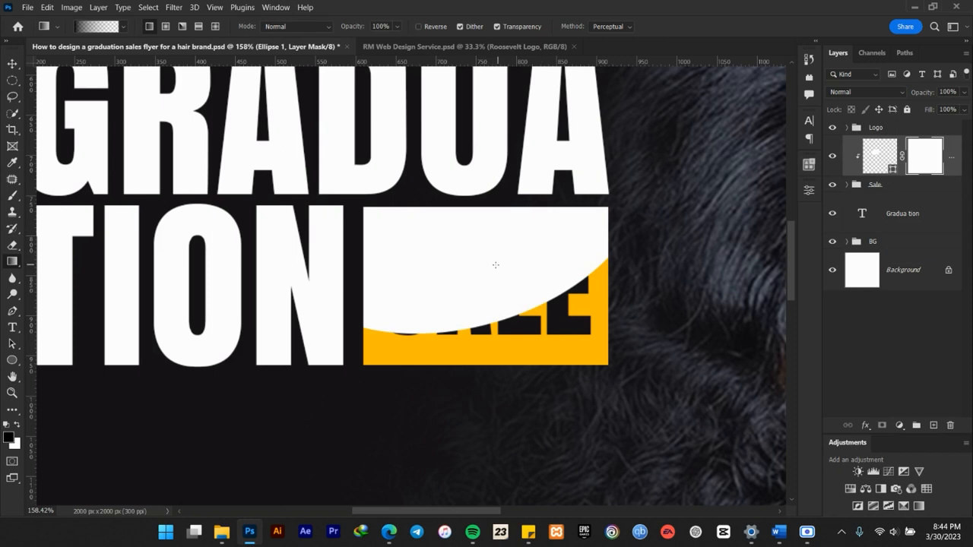
click(124, 27)
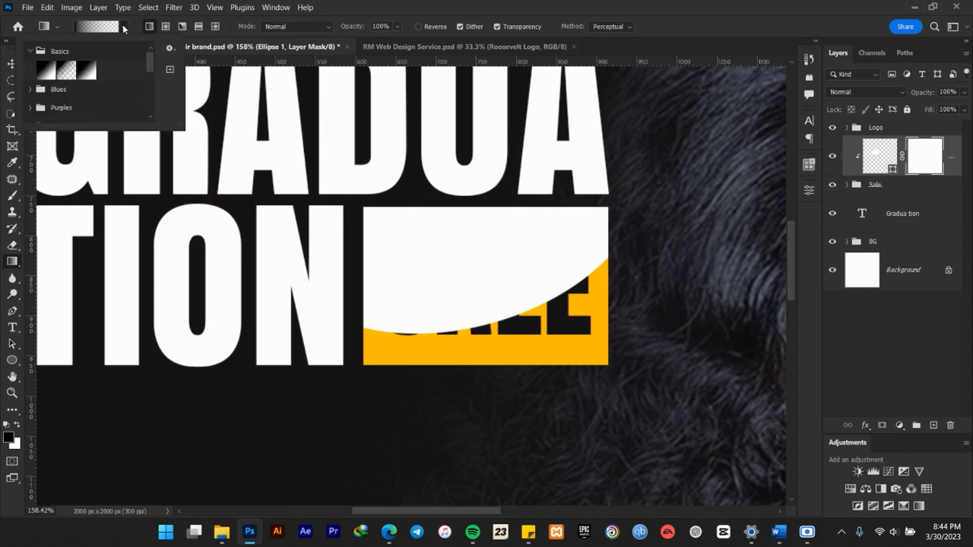
click(48, 69)
click(372, 7)
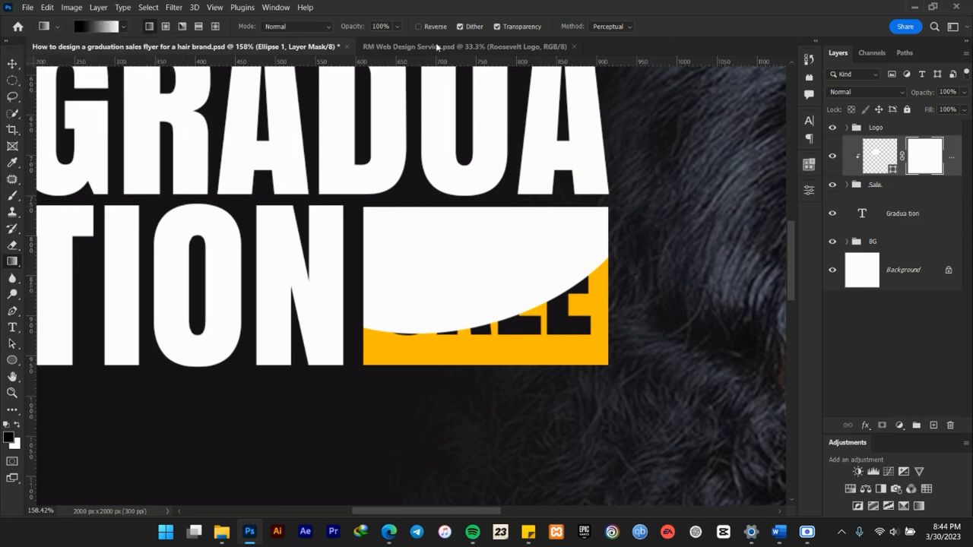
drag(456, 210, 535, 374)
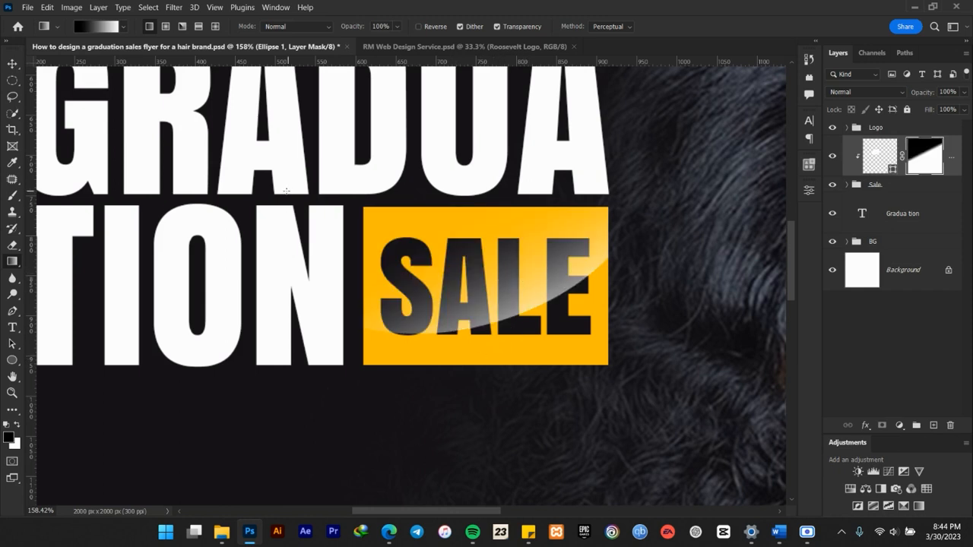
drag(482, 246, 577, 441)
key(ctrl+z)
click(13, 62)
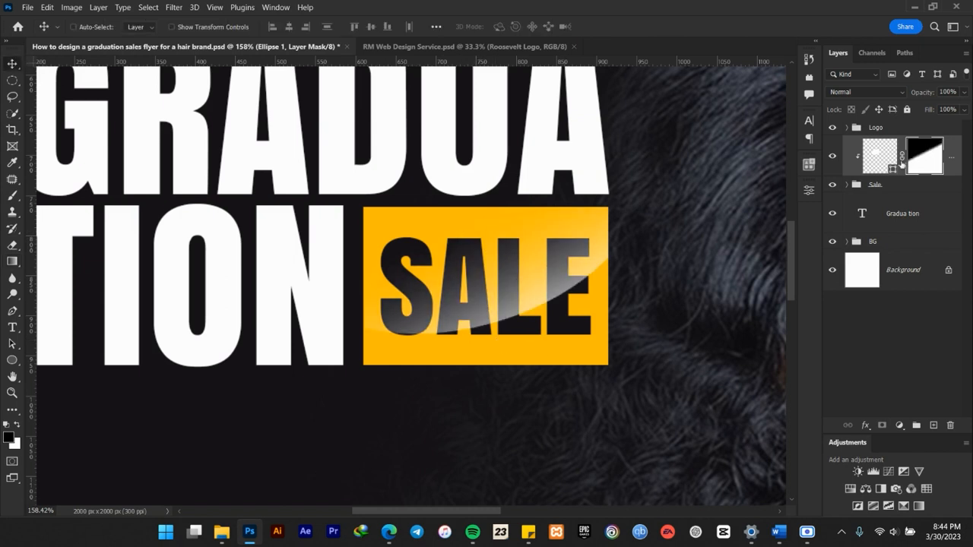
Enlarge the masked ellipse slightly and shift it up over the Sale box.
scroll(450, 285, down, 3)
key(ctrl+t)
drag(570, 238, 582, 237)
drag(544, 271, 542, 251)
click(628, 28)
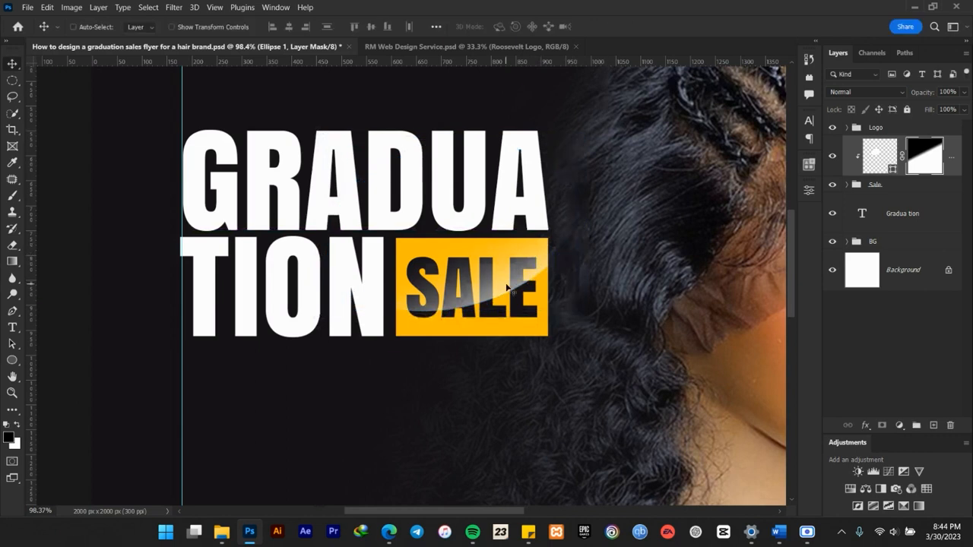
Rotate the masked ellipse by -4.85° to steepen the glossy curve across the Sale box.
scroll(533, 248, up, 3)
scroll(488, 287, down, 5)
scroll(460, 294, up, 3)
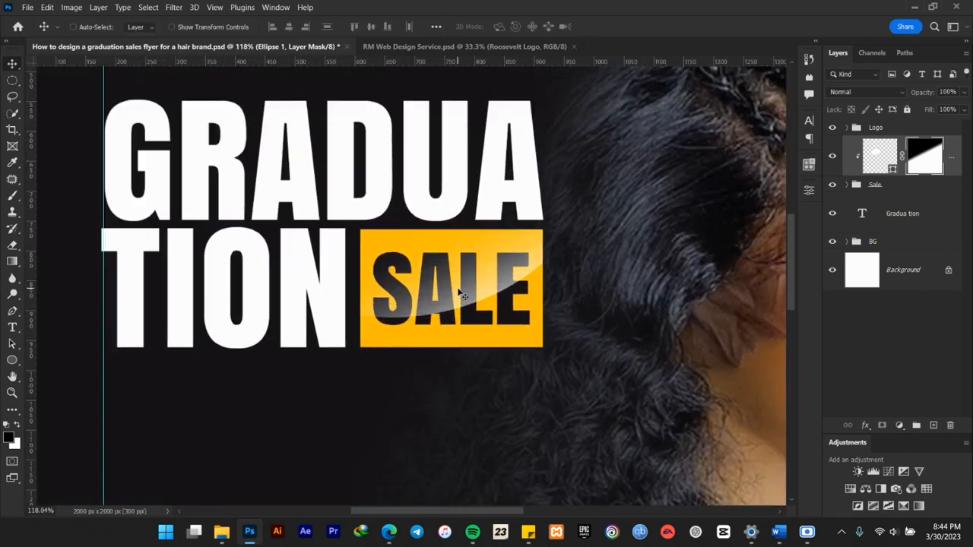
scroll(456, 296, up, 2)
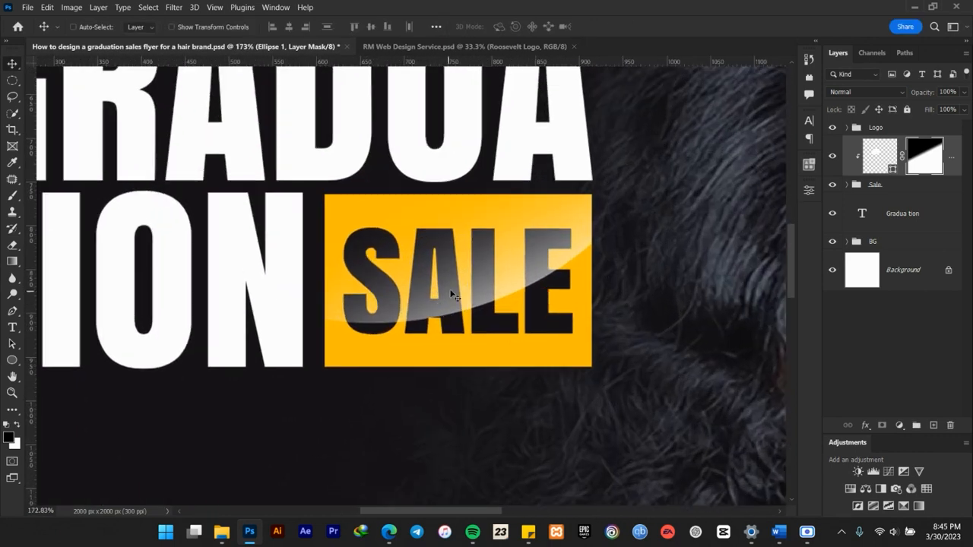
scroll(448, 295, down, 3)
scroll(449, 294, up, 3)
key(ctrl+t)
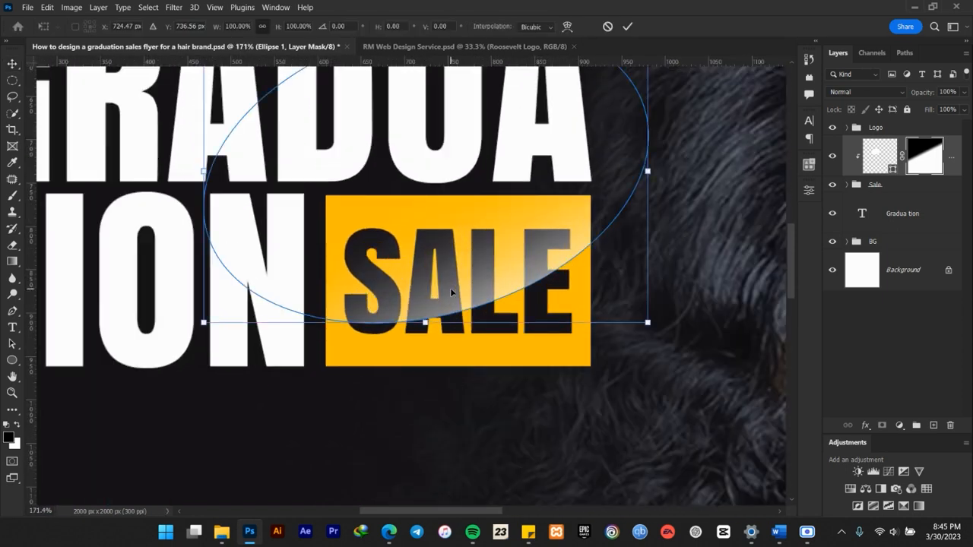
drag(677, 329, 688, 303)
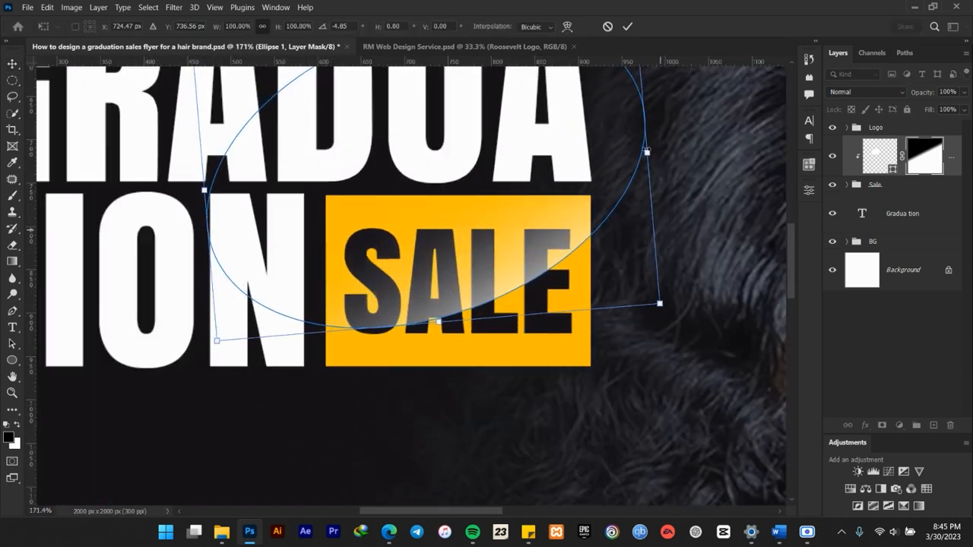
click(627, 26)
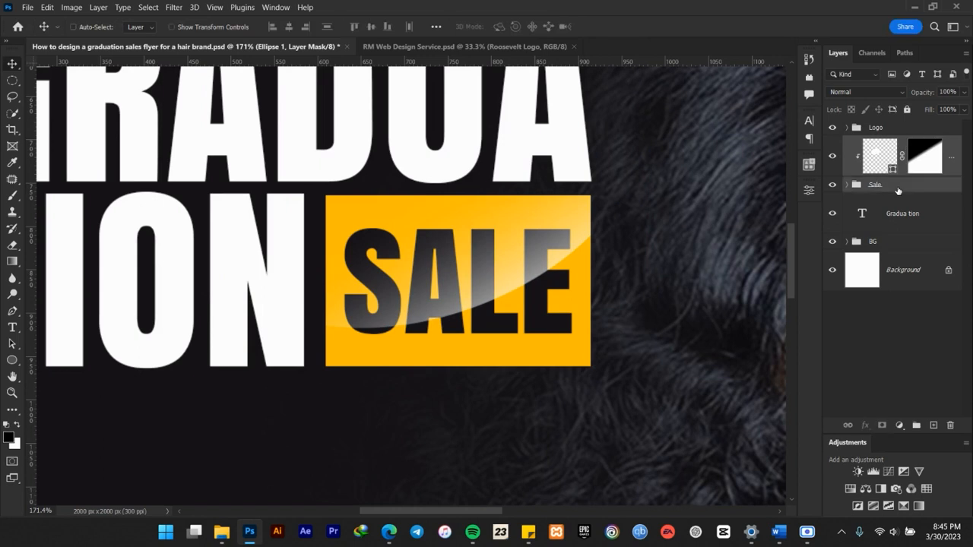
Group the masked ellipse with the Sale group and name the new group Sale.
key(ctrl+g)
double_click(876, 143)
text(Sale)
key(Return)
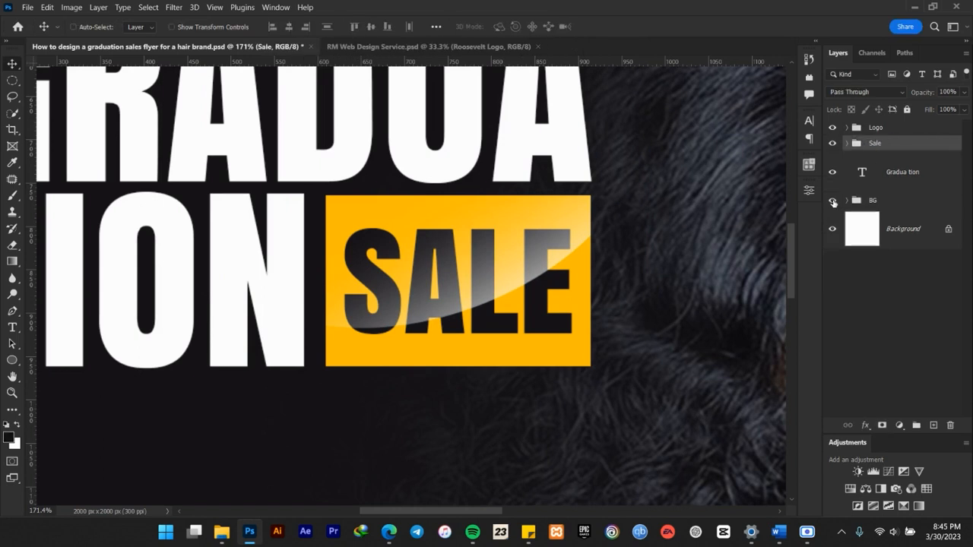
Scale the Graduation headline and the Sale group together to about 107.72%, keeping their left edge on the vertical guide.
key(ctrl+0)
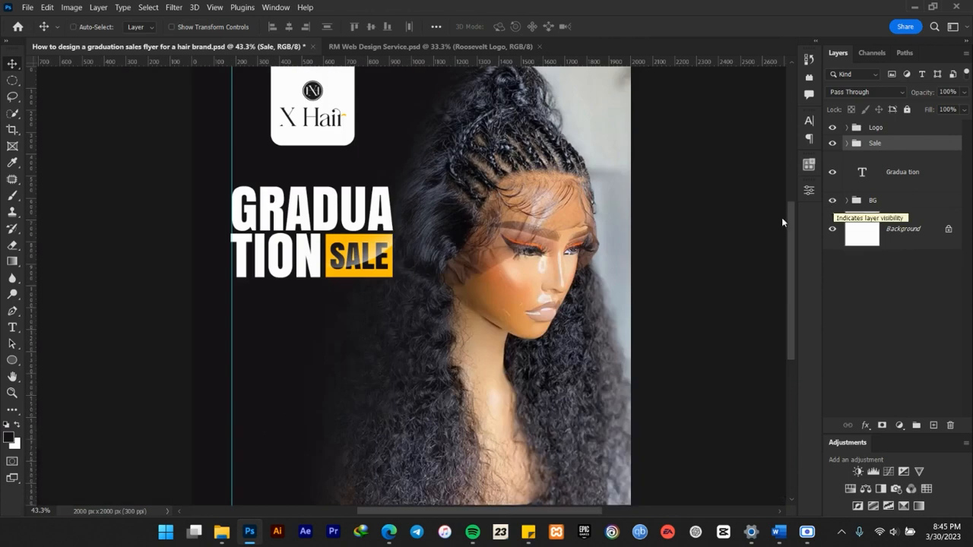
drag(387, 255, 460, 266)
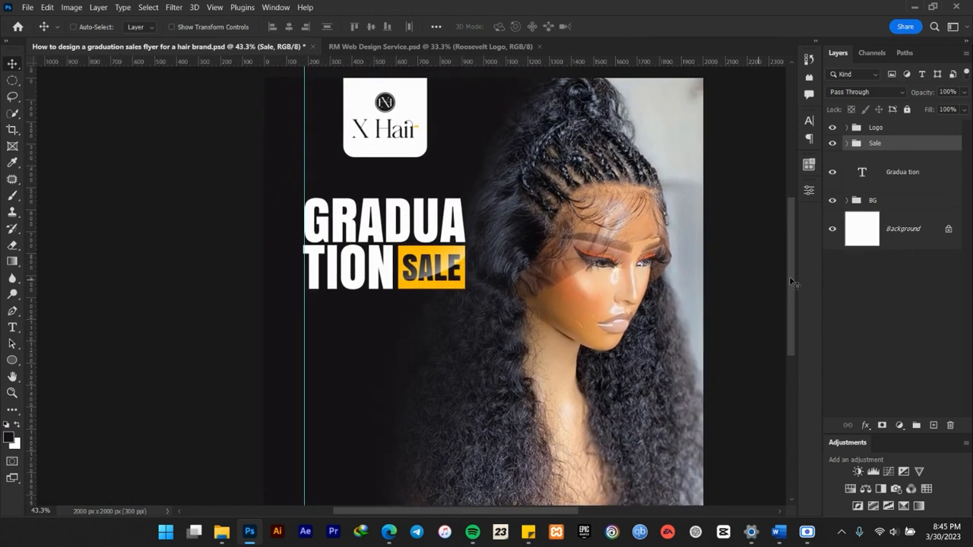
key(ctrl+t)
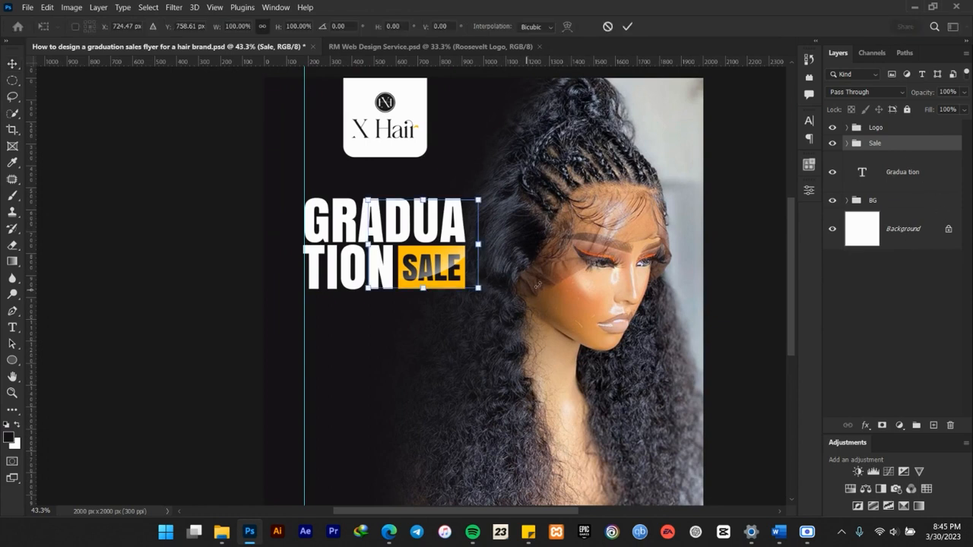
click(627, 26)
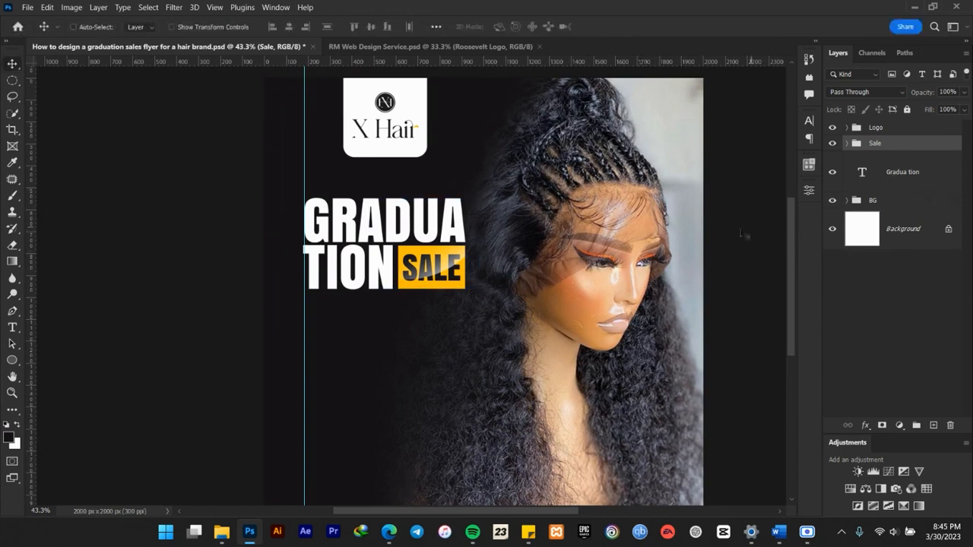
scroll(455, 280, down, 3)
scroll(454, 279, up, 4)
scroll(454, 281, down, 2)
scroll(455, 282, down, 1)
scroll(454, 281, up, 3)
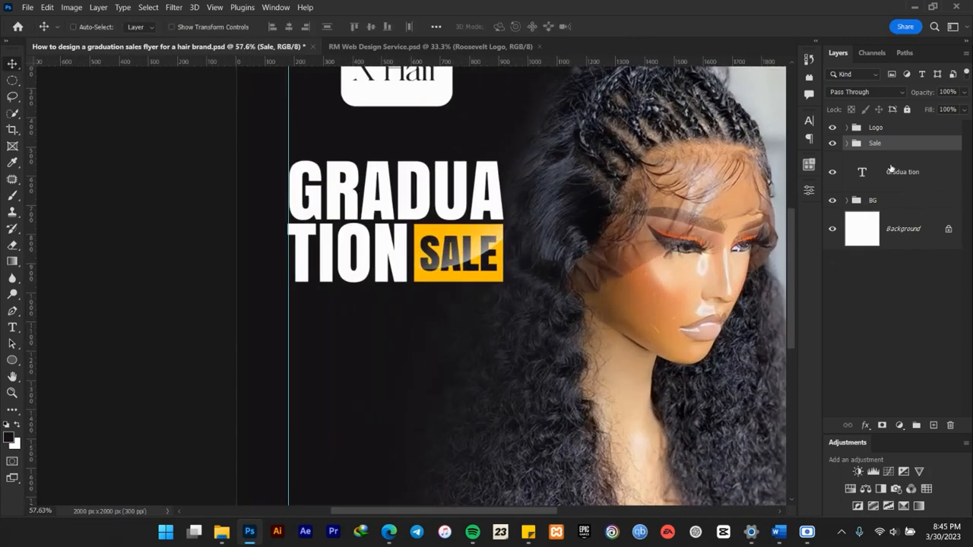
shift+click(889, 169)
key(ctrl+t)
drag(523, 281, 538, 291)
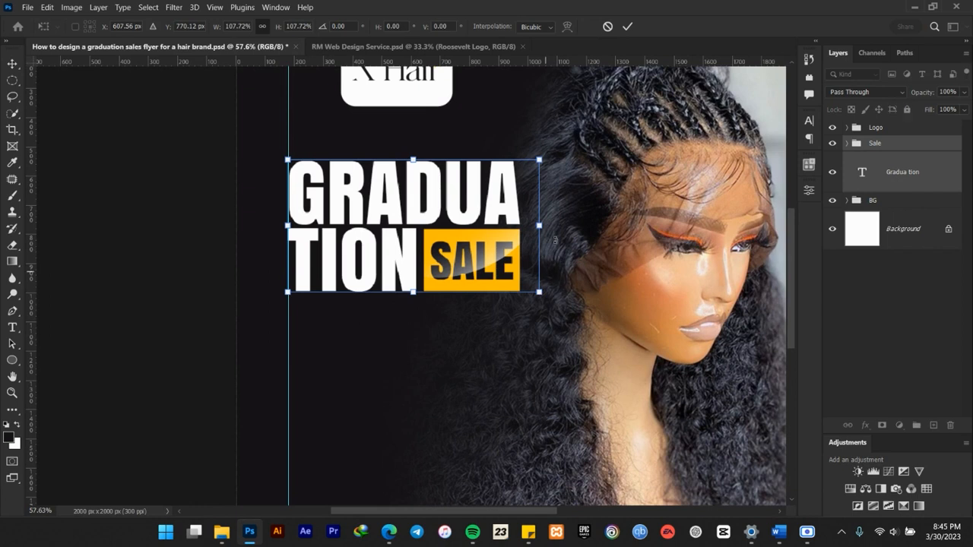
click(628, 25)
Switch to the Word document, copy the line "Grad is in the Hair", and return to the flyer in Photoshop.
scroll(456, 220, down, 2)
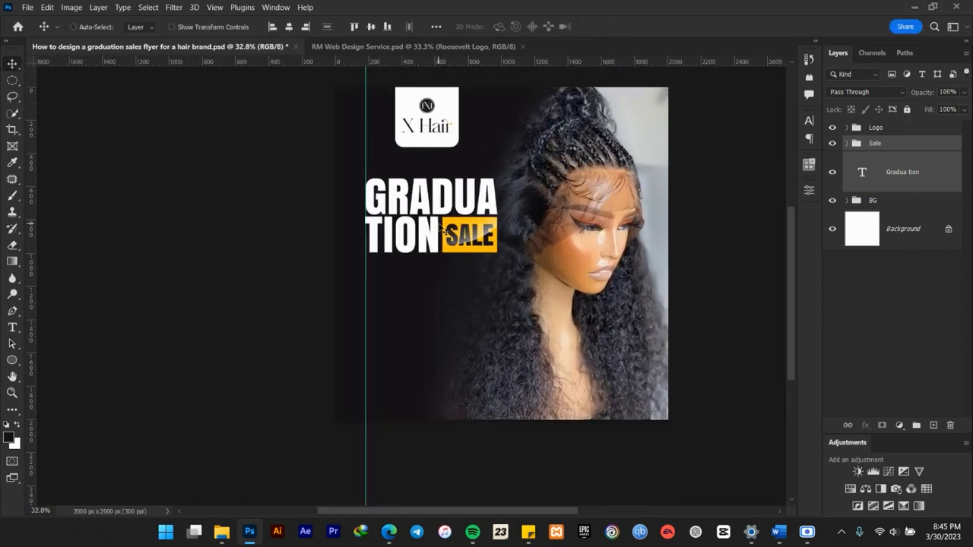
scroll(444, 231, up, 1)
scroll(445, 235, up, 1)
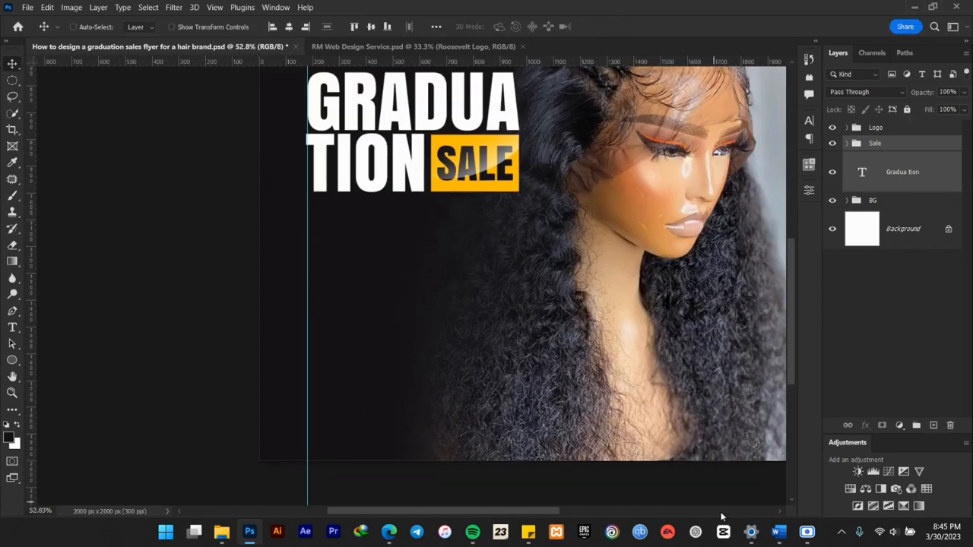
click(779, 537)
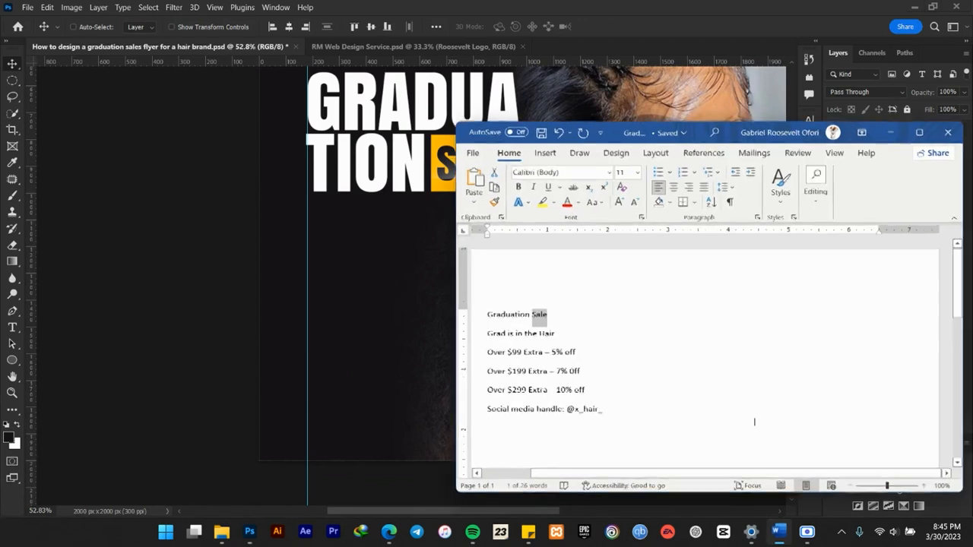
double_click(545, 332)
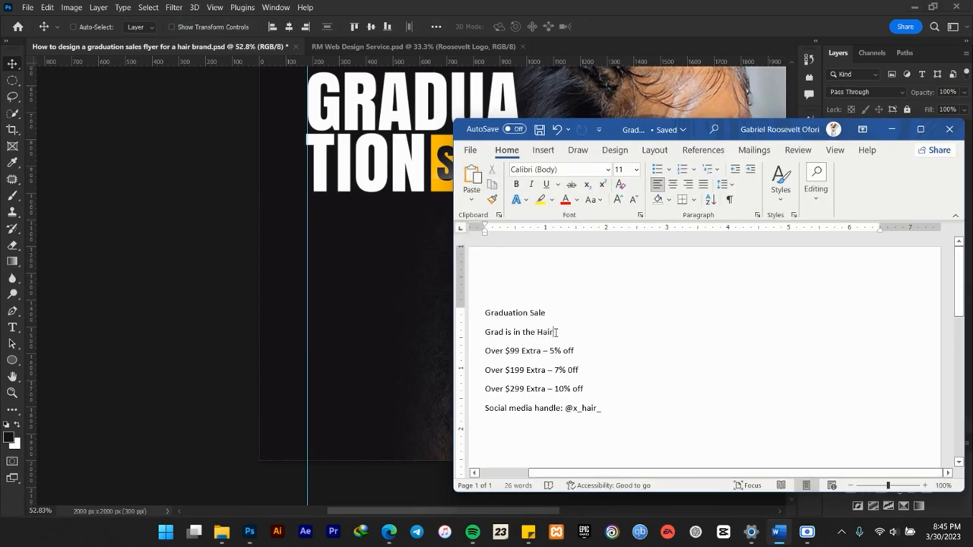
click(465, 337)
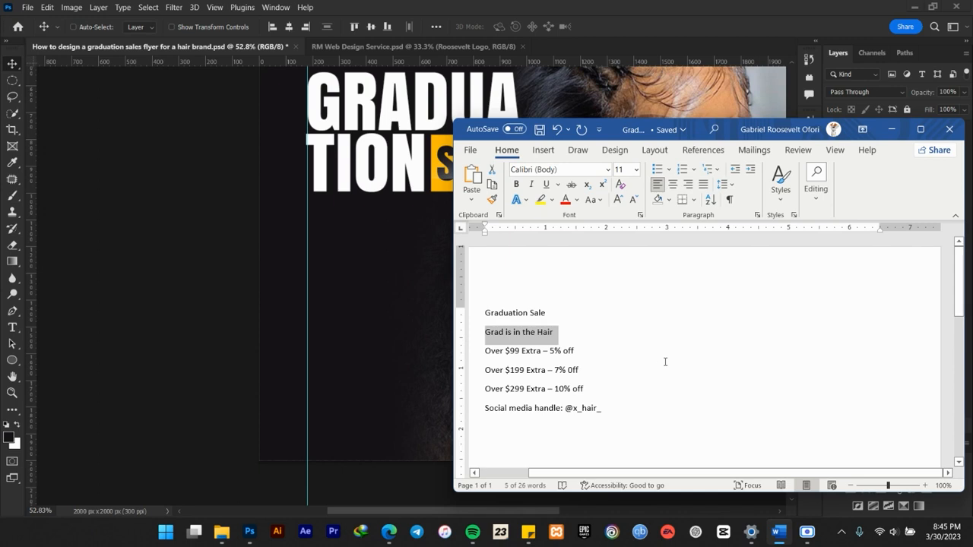
click(891, 129)
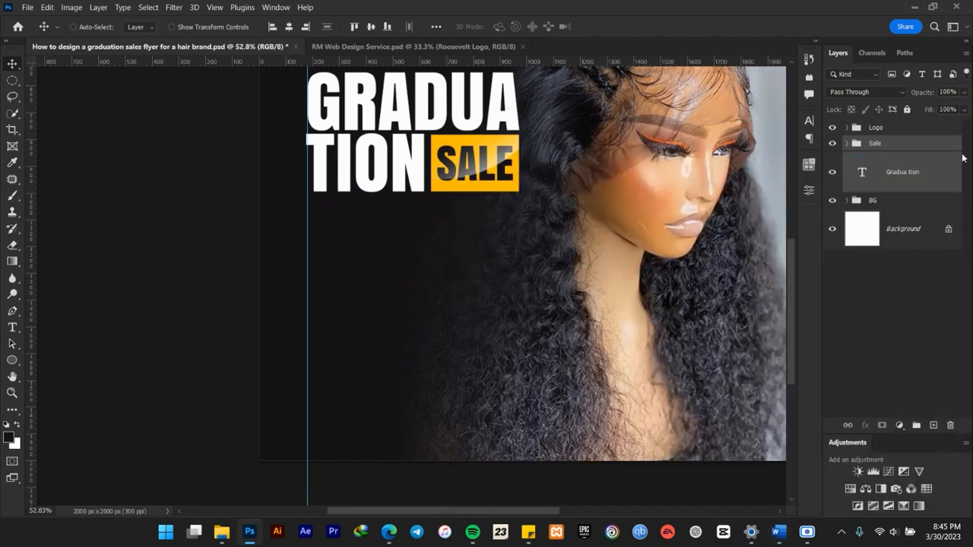
Group the Graduation text layer with the Sale group and name the new group MT.
click(895, 203)
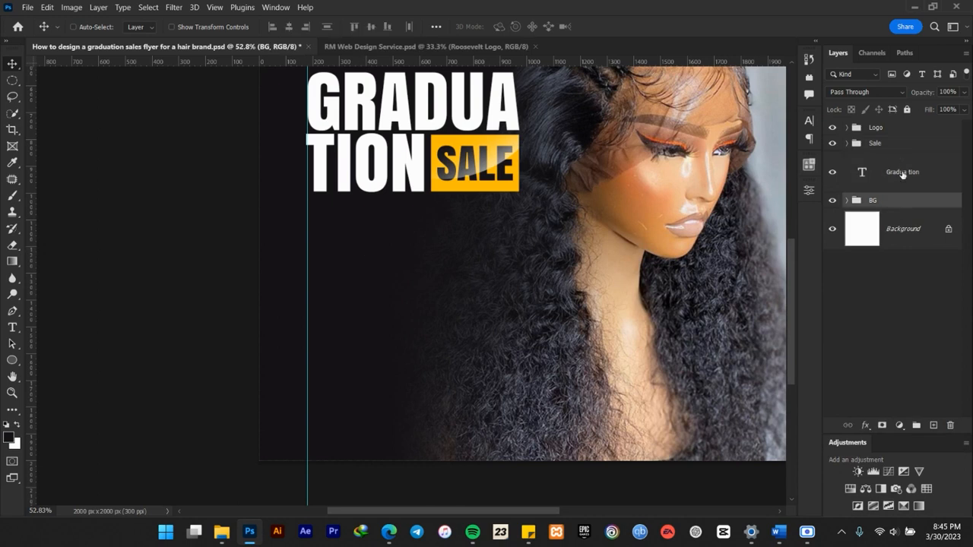
click(903, 171)
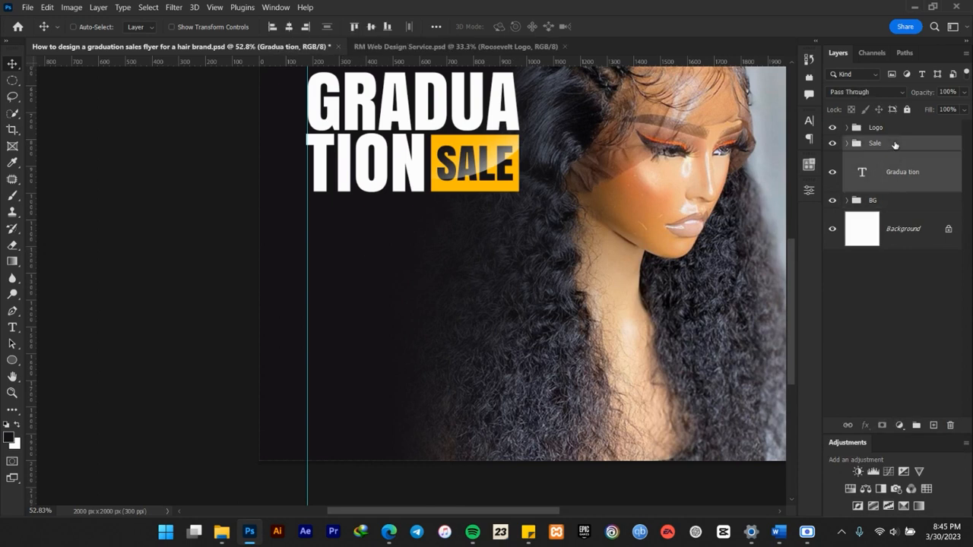
shift+click(895, 145)
key(ctrl+g)
double_click(875, 143)
text(M)
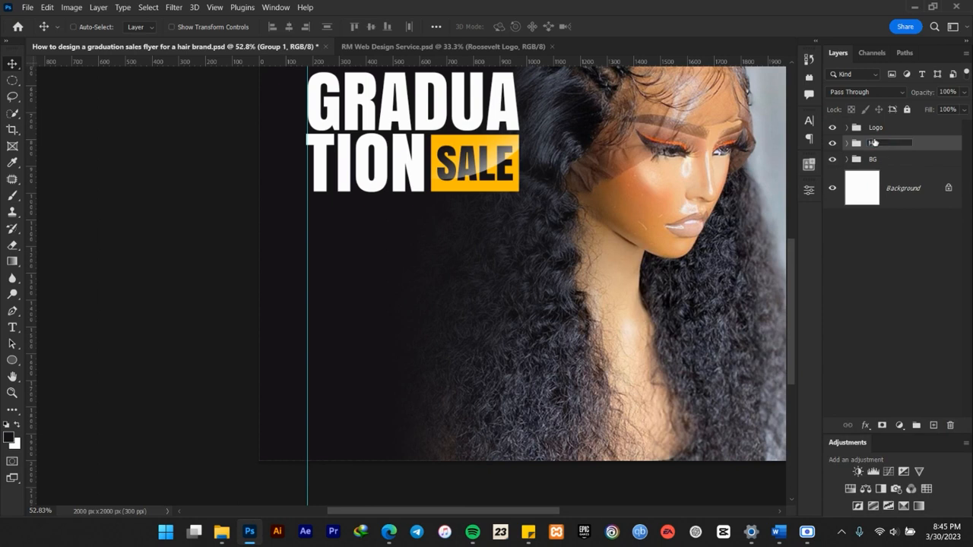
text(T)
key(Return)
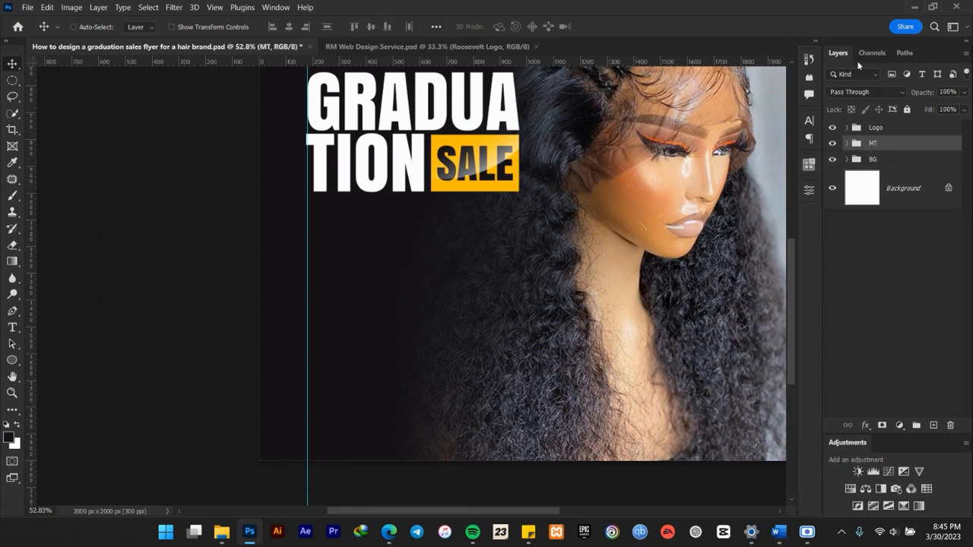
Paste "Grad is in the Hair" as a new text layer above the BG group, placed below the headline.
scroll(610, 249, down, 3)
scroll(608, 192, up, 1)
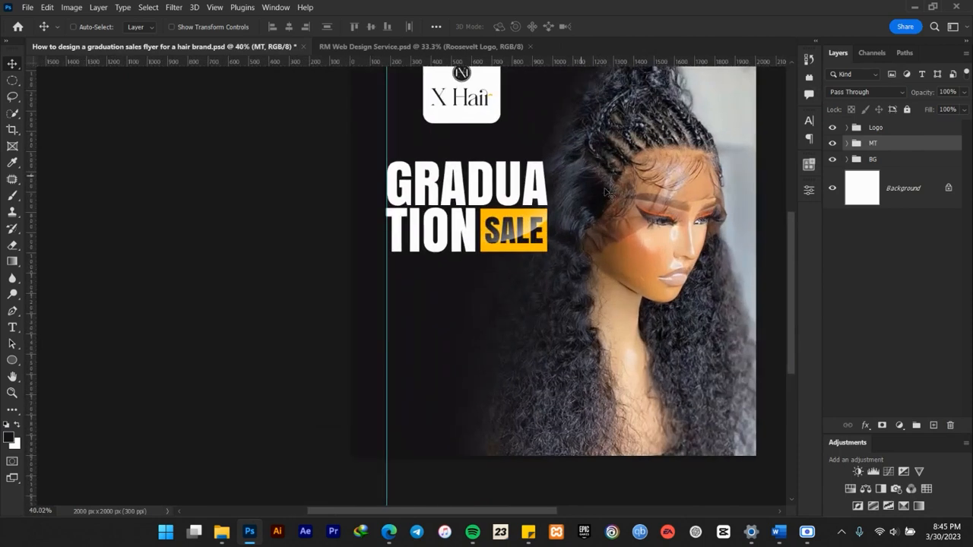
scroll(608, 192, up, 3)
click(892, 164)
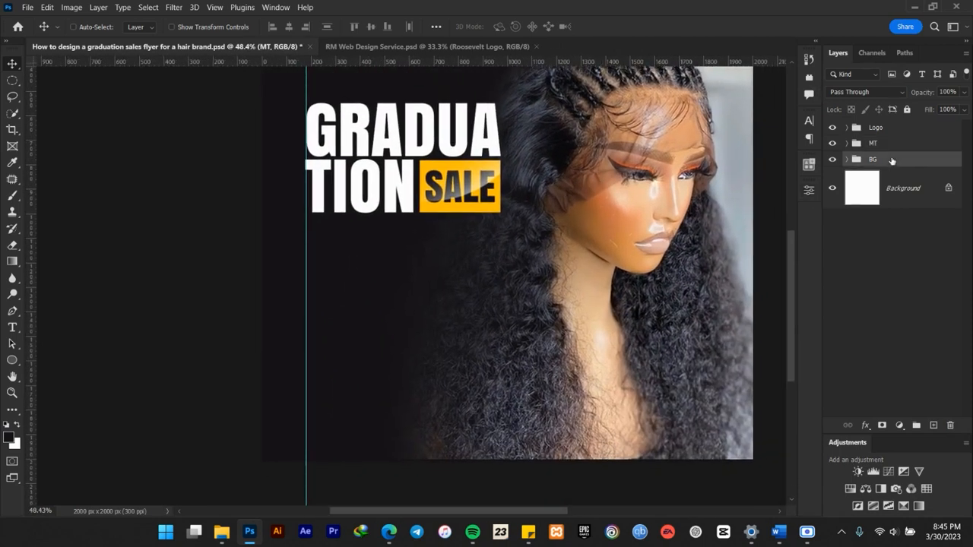
click(12, 327)
click(334, 241)
text(GRAD IS IN THE HAIR)
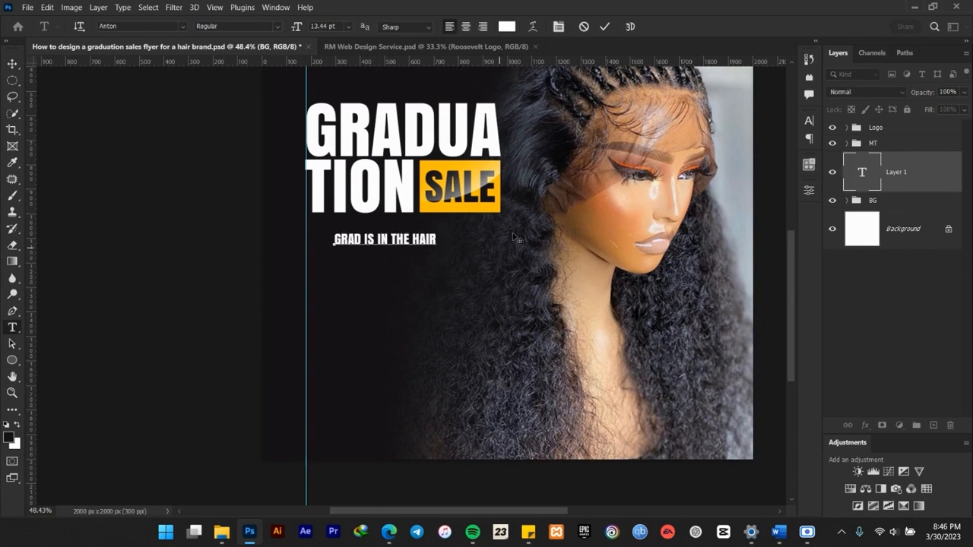
click(604, 26)
click(15, 70)
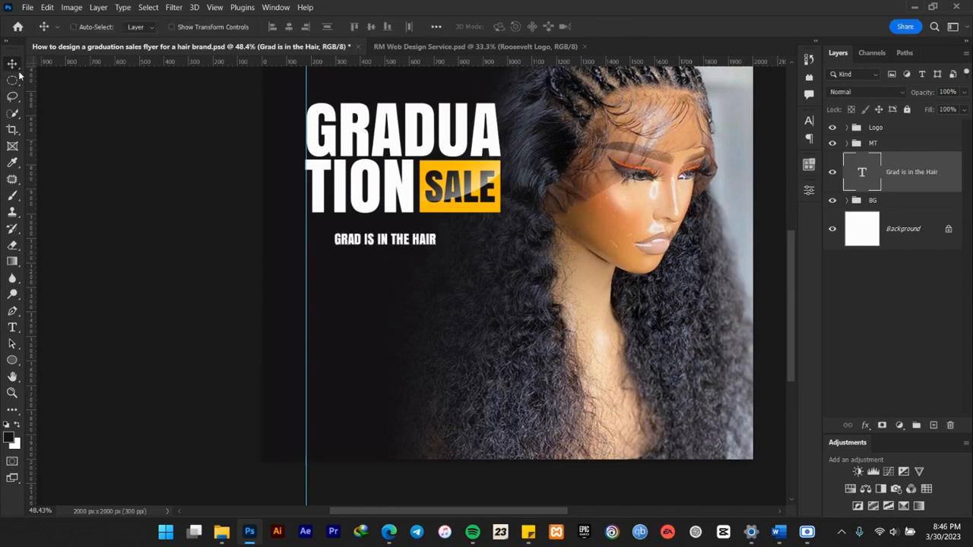
Change the font of the "Grad is in the Hair" tagline to Gotham Book.
scroll(365, 226, up, 2)
scroll(467, 234, up, 2)
drag(468, 234, 429, 248)
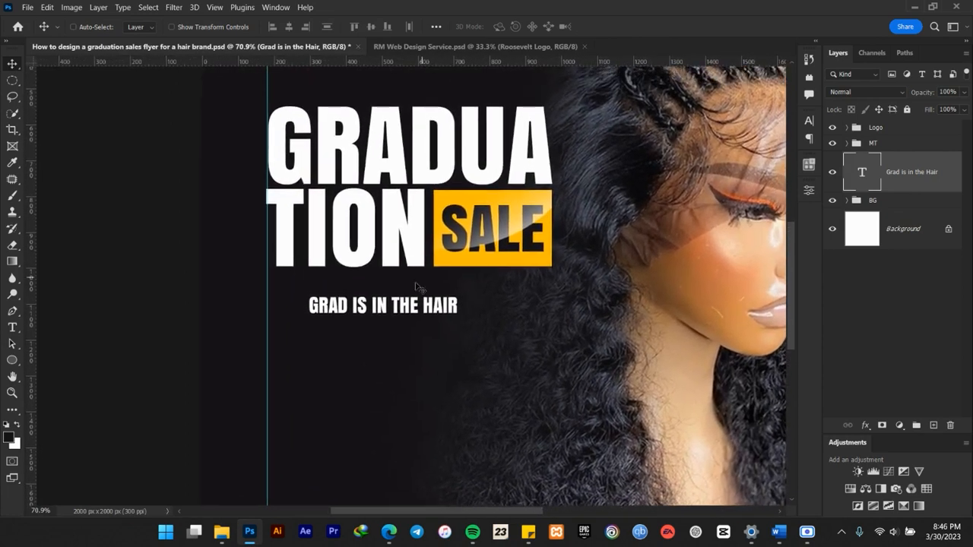
click(810, 120)
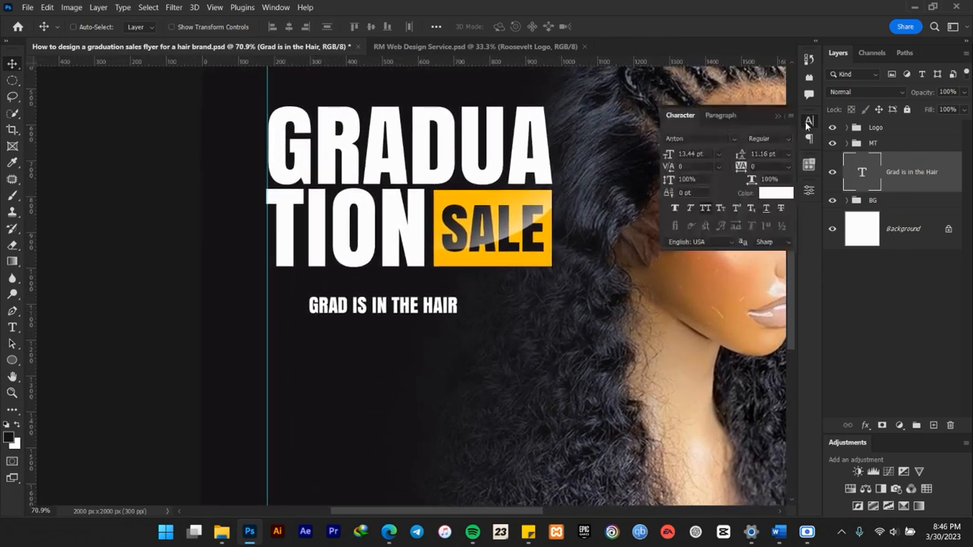
click(711, 138)
text(gotham)
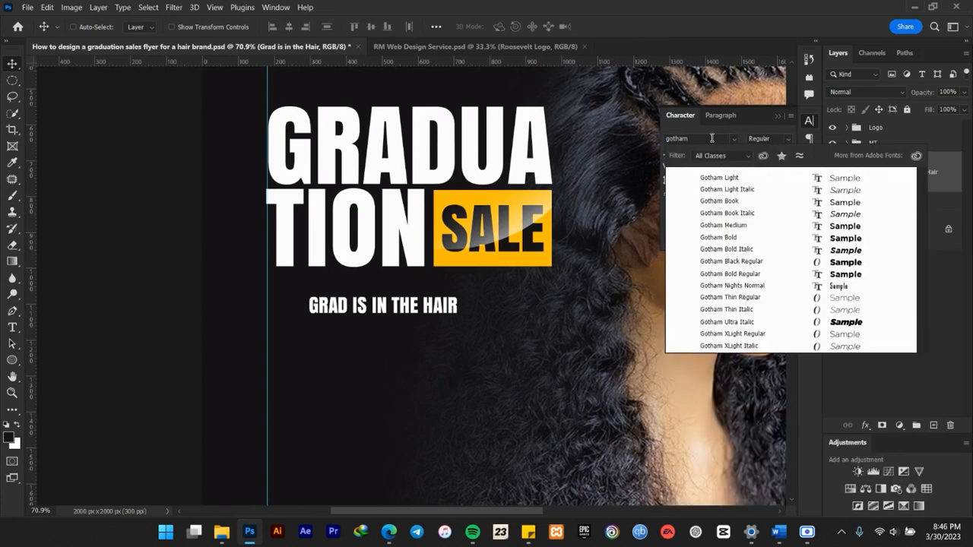
click(744, 200)
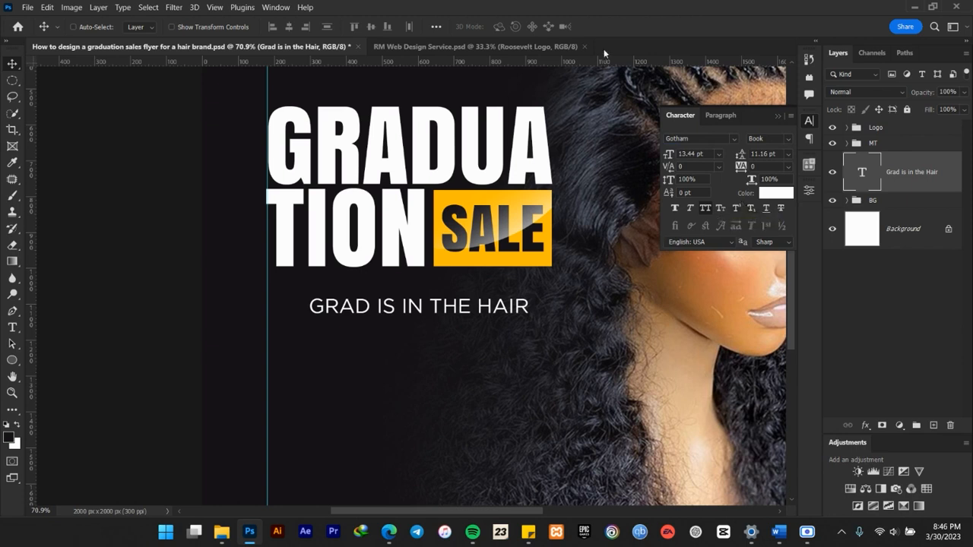
click(777, 115)
Left-align the tagline to the vertical guide under the headline, with a slightly tighter gap beneath TION.
drag(469, 310, 420, 303)
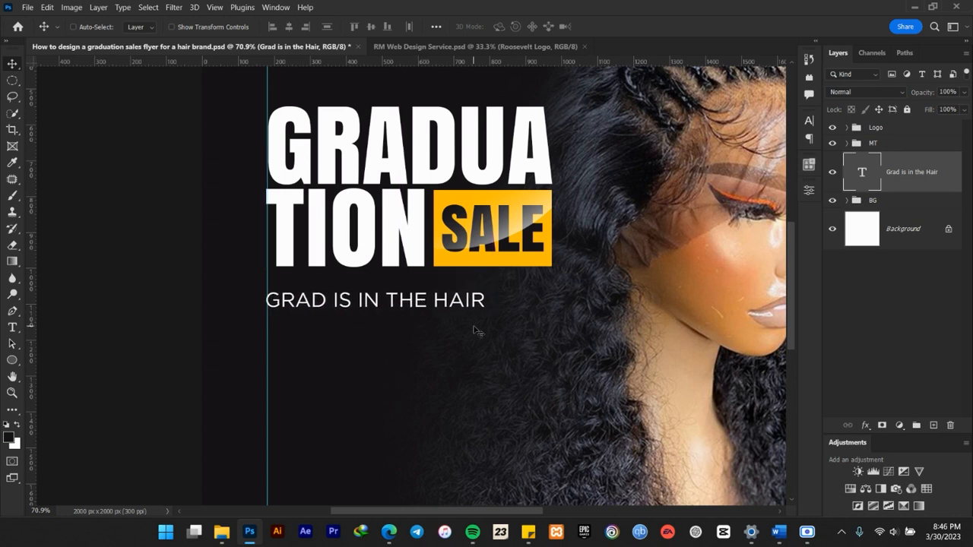
click(806, 128)
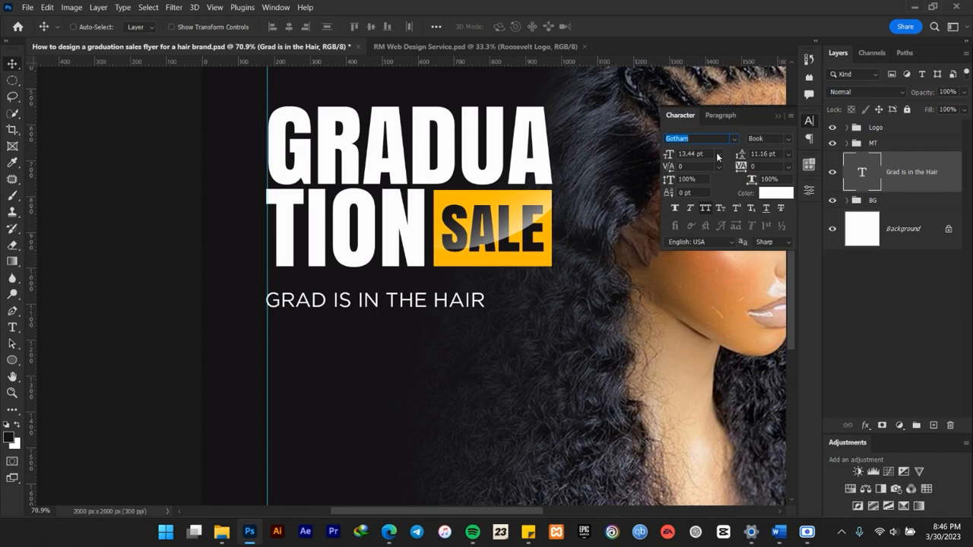
click(775, 118)
scroll(465, 213, down, 6)
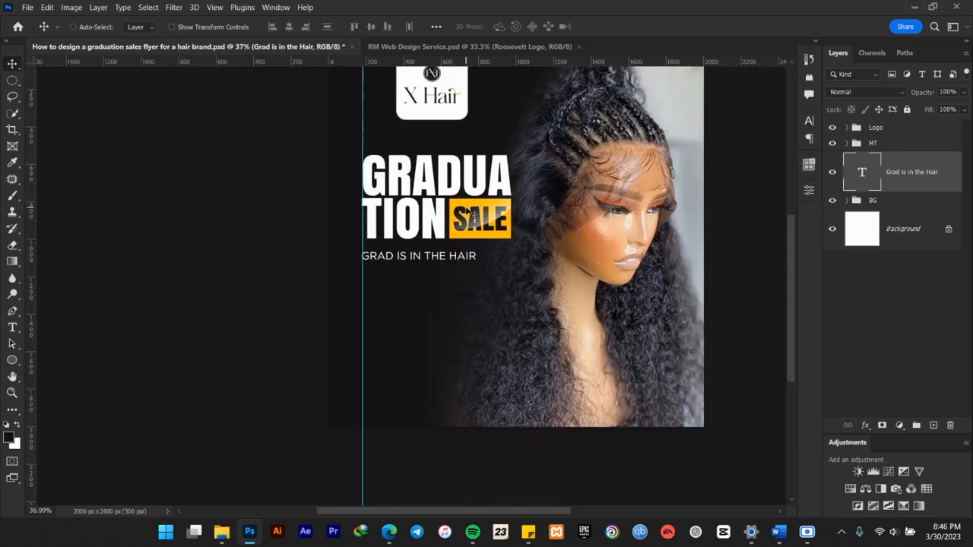
scroll(450, 254, up, 5)
scroll(408, 256, up, 2)
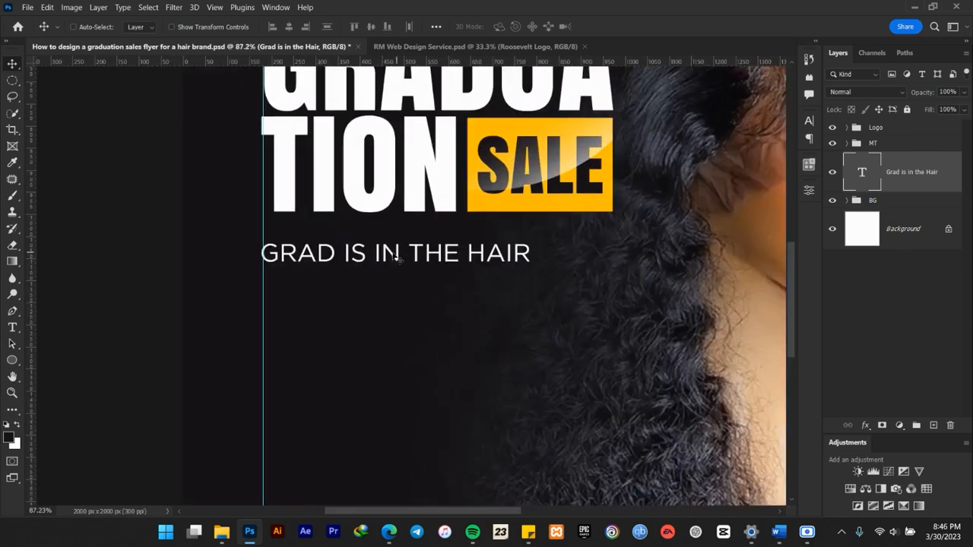
scroll(408, 256, up, 2)
scroll(351, 258, down, 3)
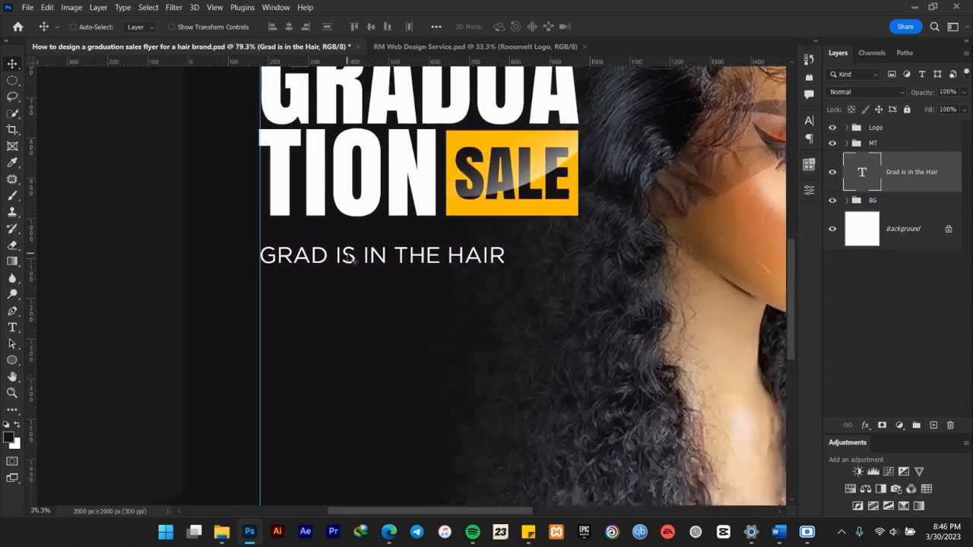
scroll(352, 258, down, 2)
scroll(351, 258, up, 2)
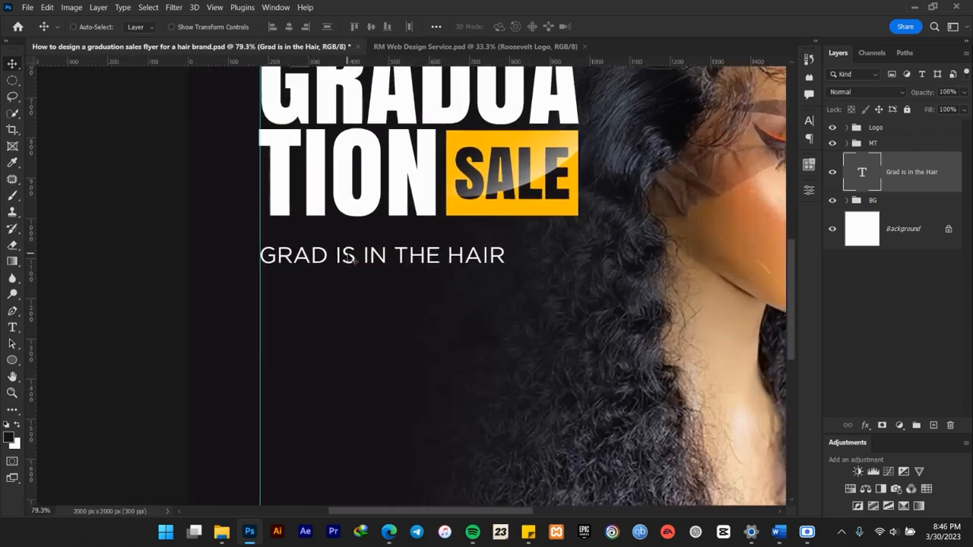
scroll(351, 258, down, 3)
scroll(352, 260, down, 1)
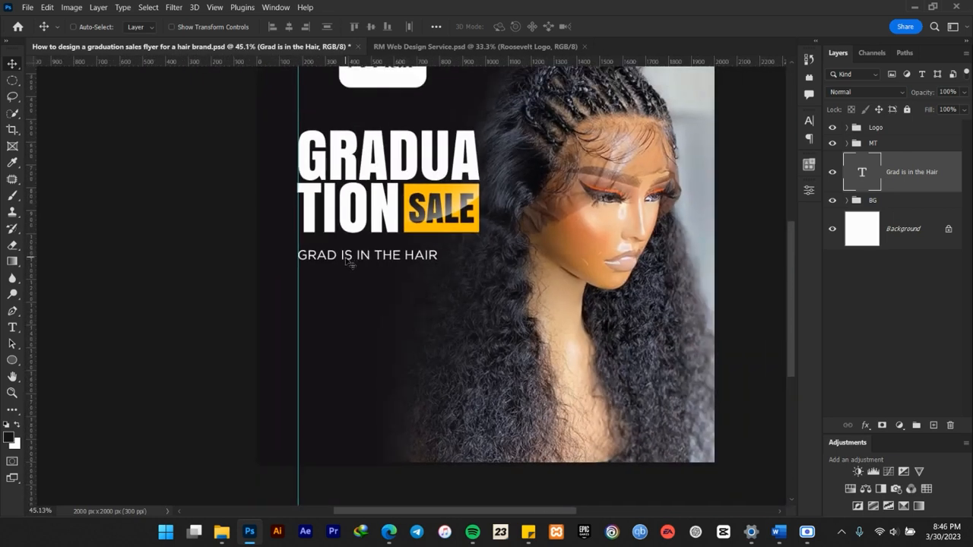
drag(345, 259, 352, 256)
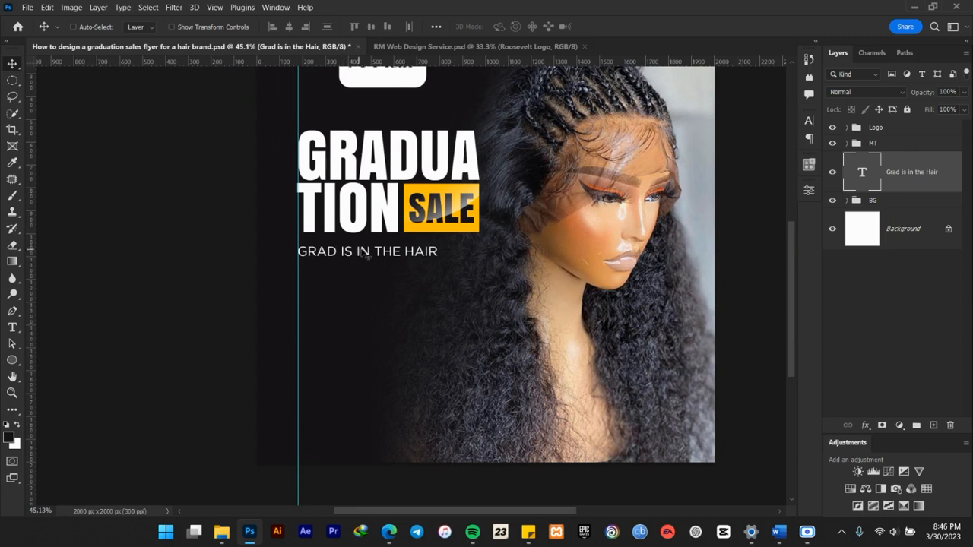
Set the tracking of the "Grad is in the Hair" tagline to 25.
scroll(367, 256, up, 3)
click(809, 120)
click(787, 166)
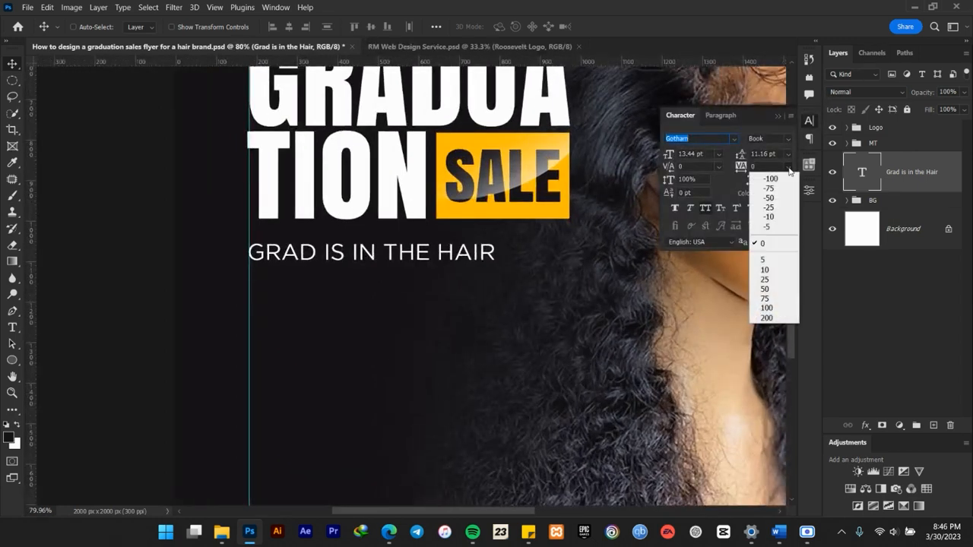
click(767, 279)
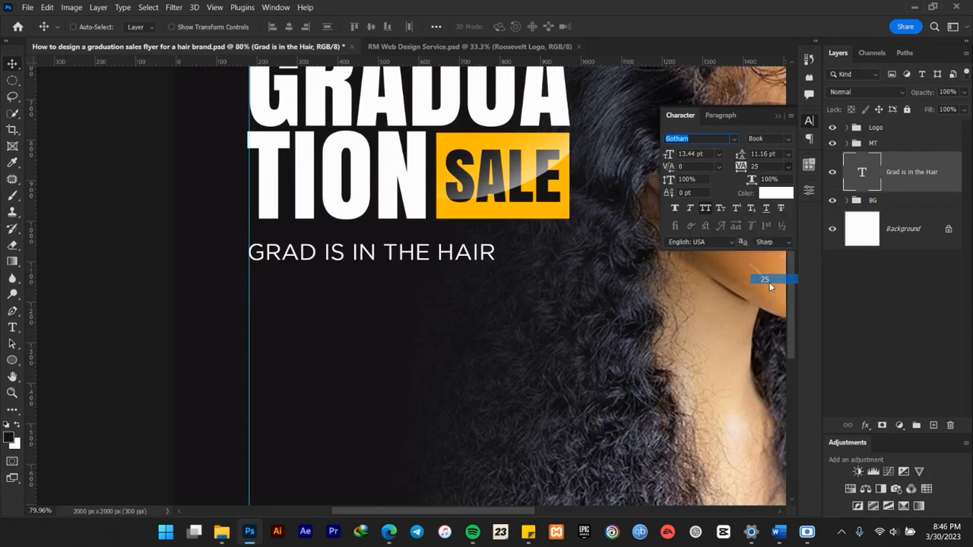
Set the tracking of the "Grad is in the Hair" tagline to 50 and collapse the character settings.
click(786, 164)
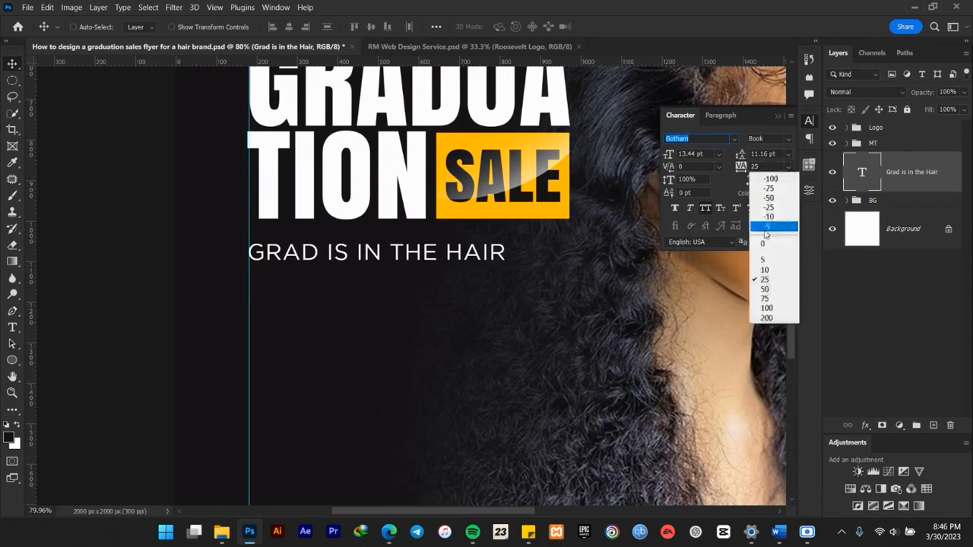
click(764, 295)
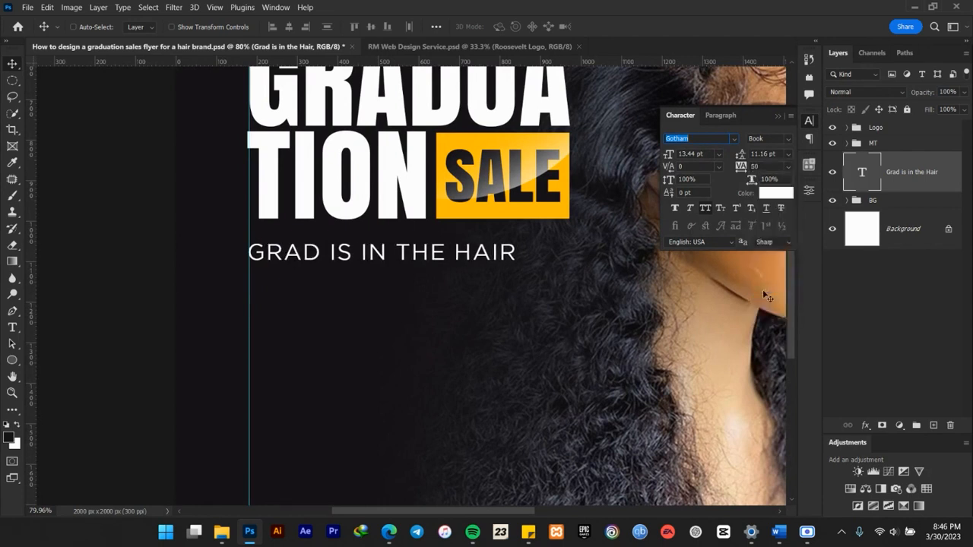
click(777, 111)
Check the tagline's spacing within the whole flyer, and switch to the Word document containing the flyer copy.
scroll(511, 251, down, 5)
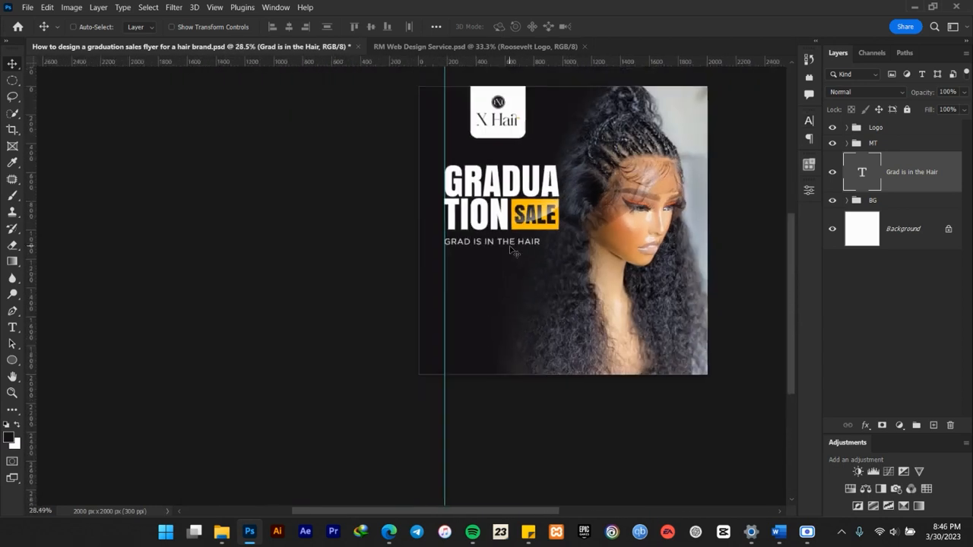
scroll(512, 250, up, 5)
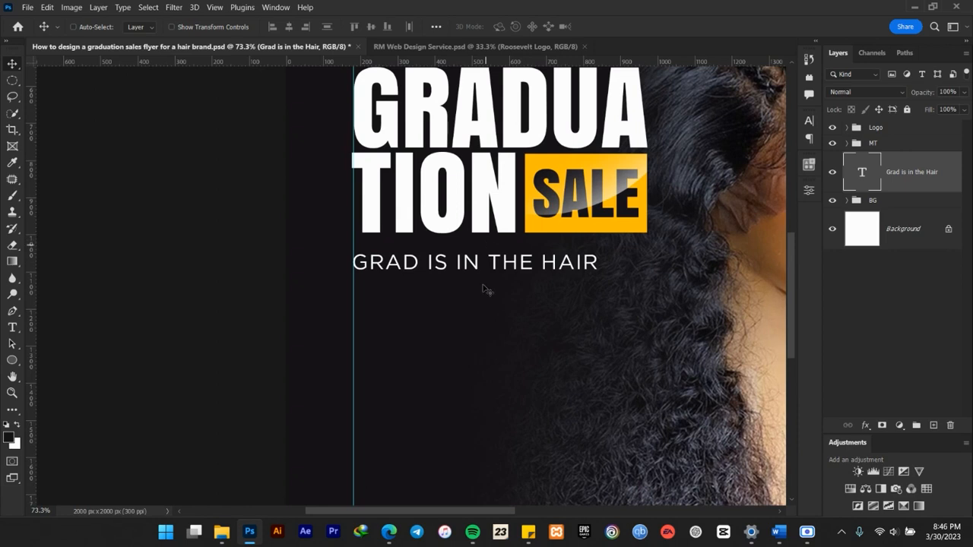
scroll(465, 349, down, 1)
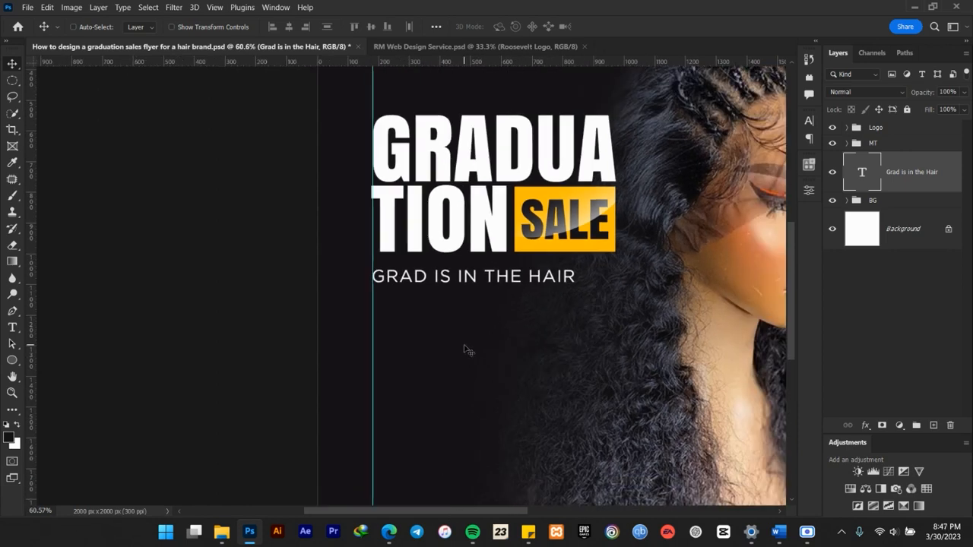
scroll(467, 350, down, 3)
drag(603, 347, 576, 334)
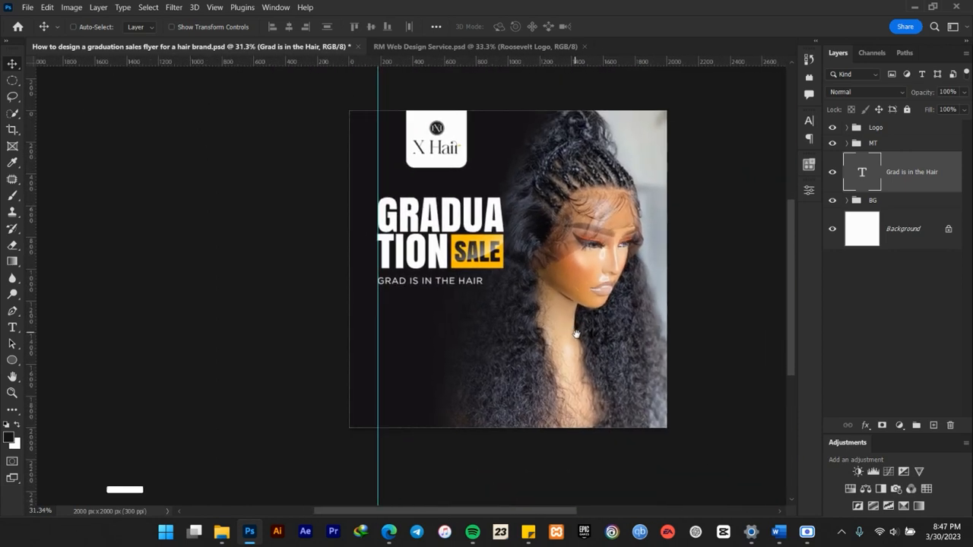
click(778, 532)
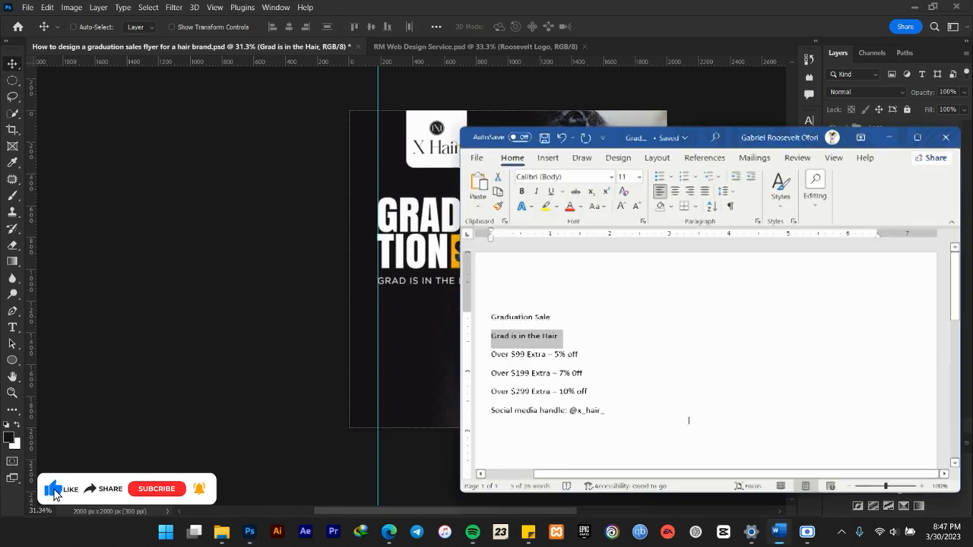
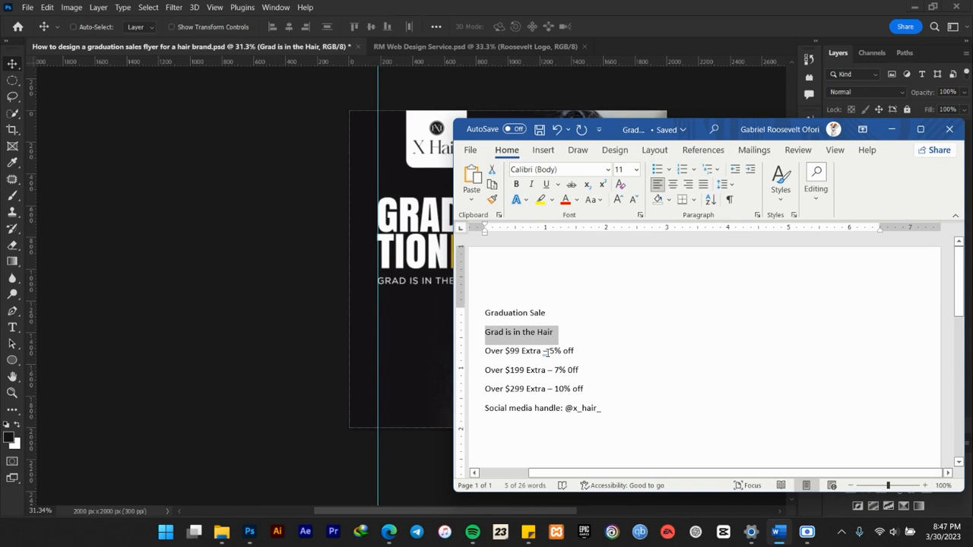
Return to Photoshop and draw a rectangle about 413 × 199 px under the tagline at the vertical guide, layered just above the BG group.
click(690, 4)
scroll(441, 319, up, 3)
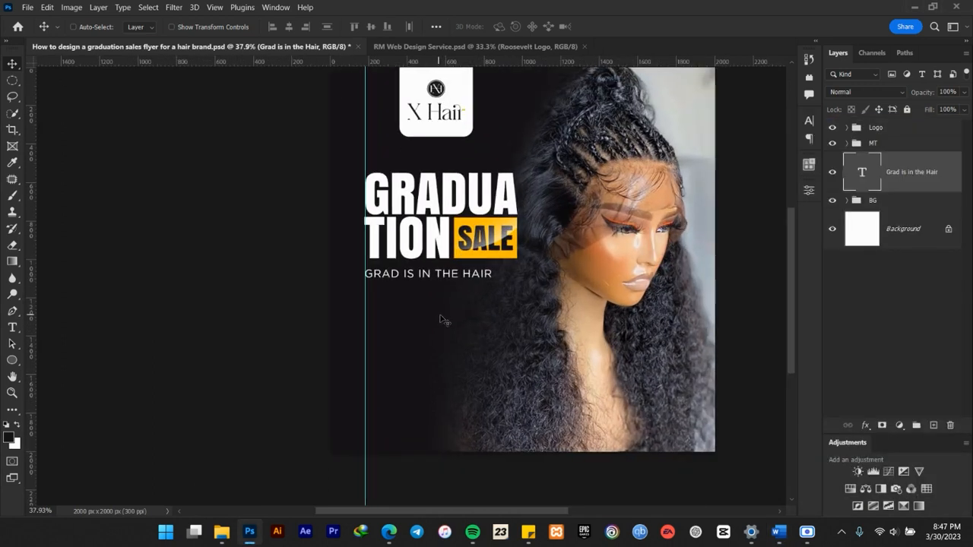
scroll(491, 325, down, 2)
scroll(493, 270, up, 3)
scroll(494, 281, down, 2)
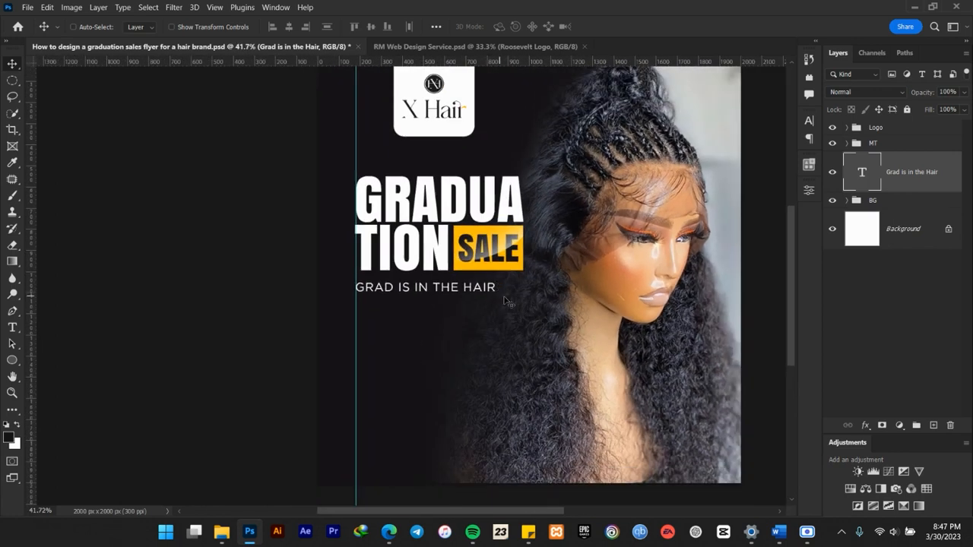
drag(594, 365, 595, 330)
click(876, 203)
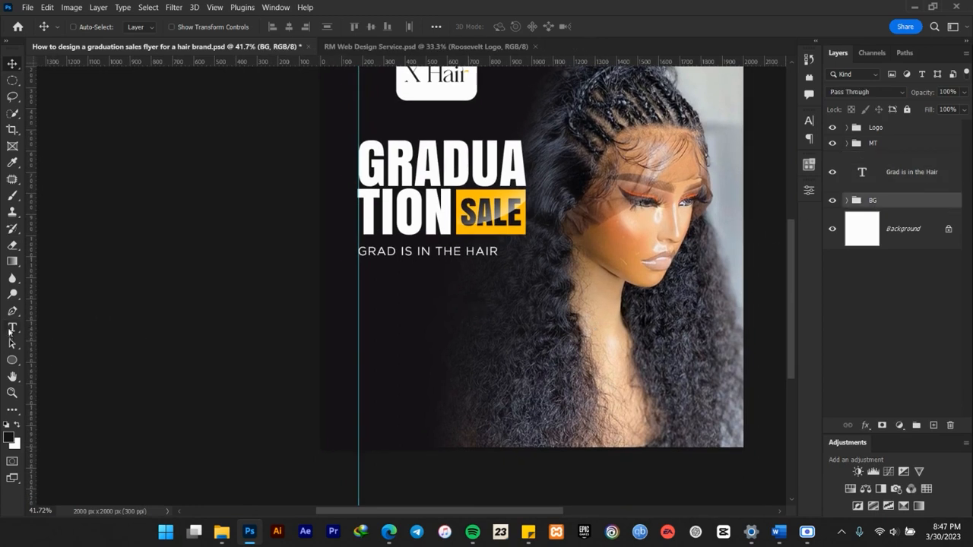
click(13, 359)
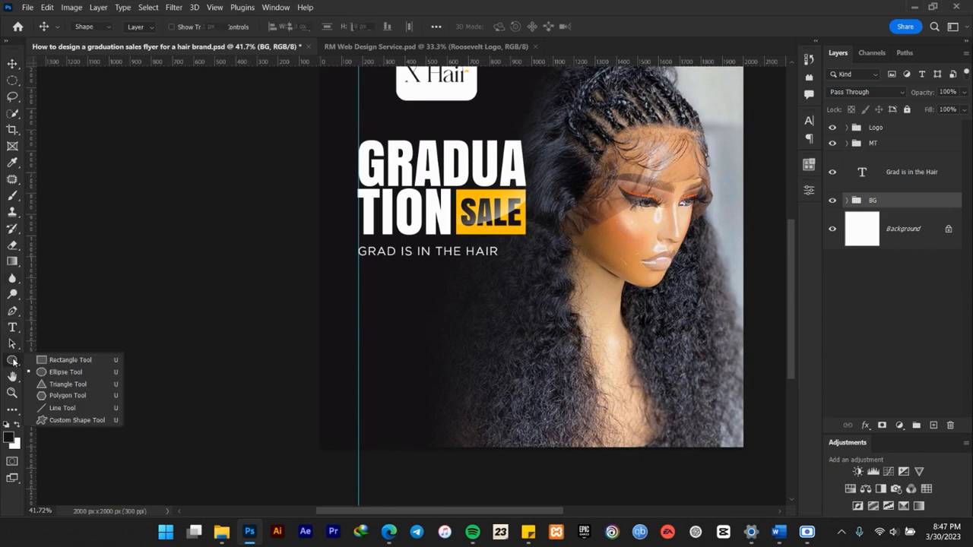
click(47, 359)
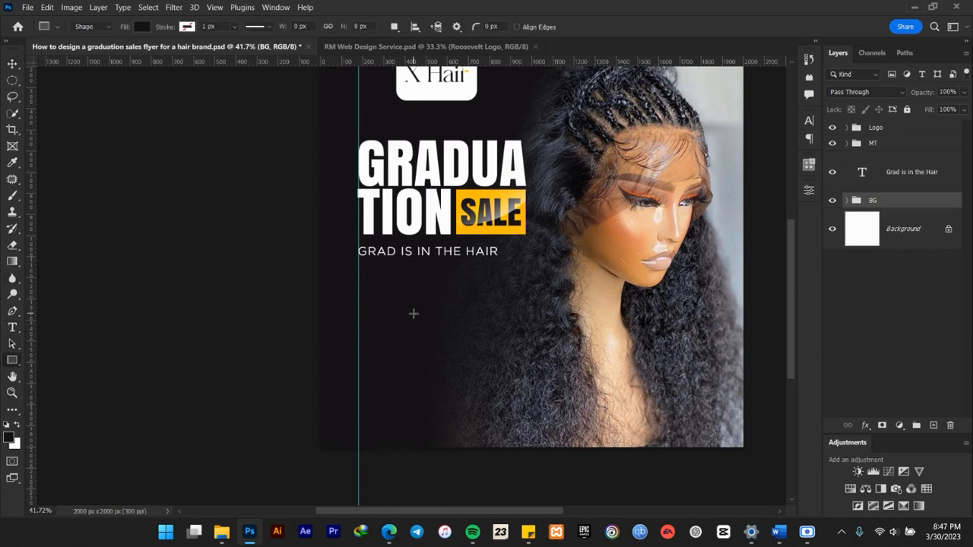
drag(360, 272, 446, 314)
click(775, 181)
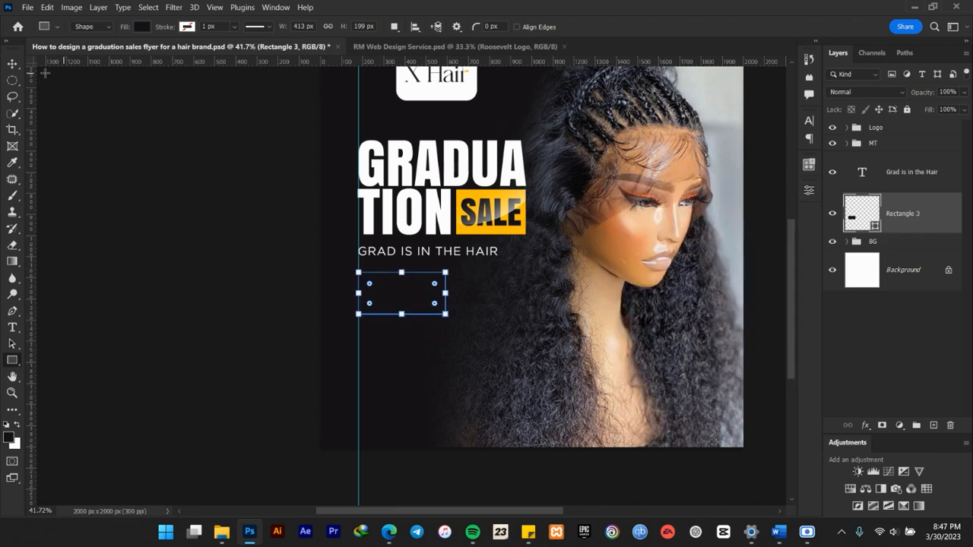
Fill the new rectangle with the yellow #ffbc00 sampled from the SALE box.
click(12, 64)
scroll(494, 243, up, 6)
drag(594, 228, 552, 217)
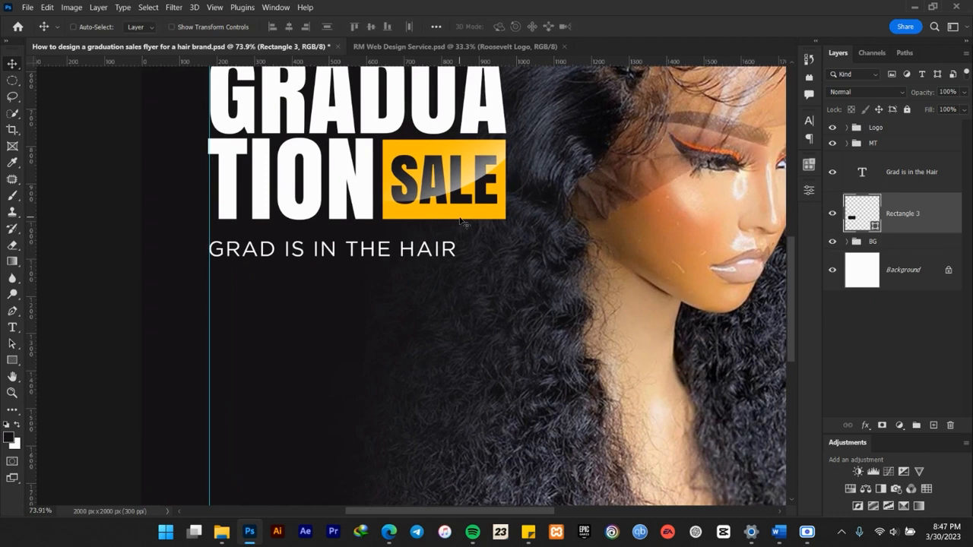
double_click(873, 225)
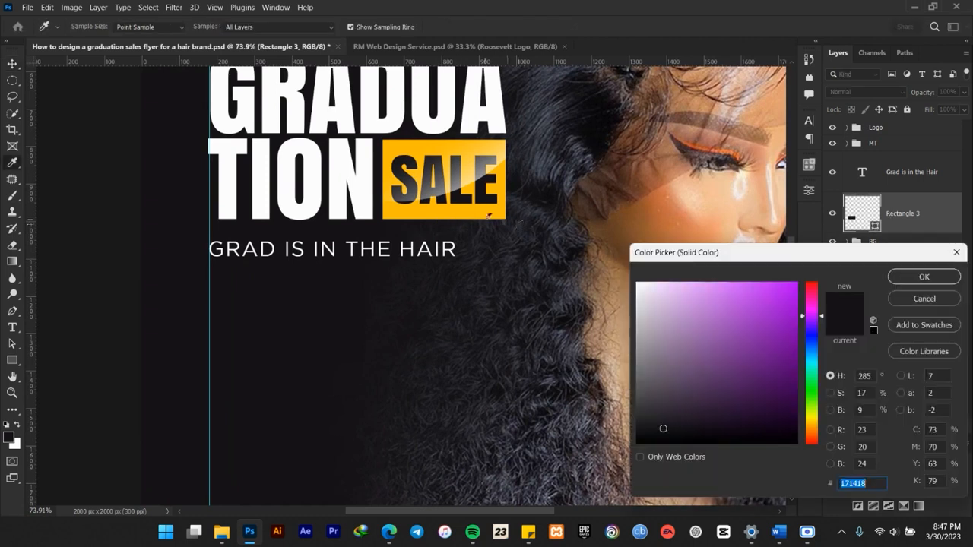
click(466, 206)
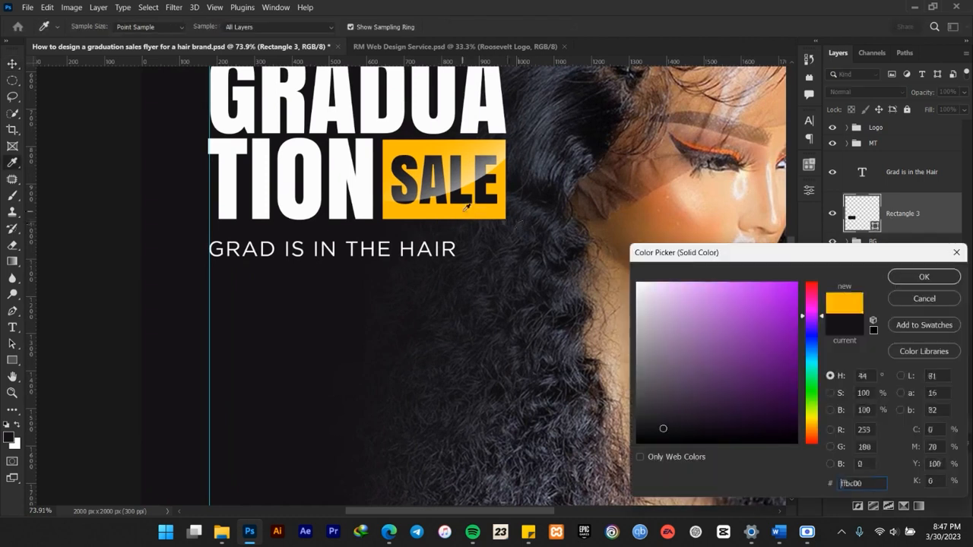
click(911, 280)
Duplicate the yellow rectangle and place the copy beside it to the right, leaving a small gap between them.
scroll(365, 293, down, 8)
scroll(304, 317, up, 8)
drag(573, 304, 527, 231)
key(ctrl+j)
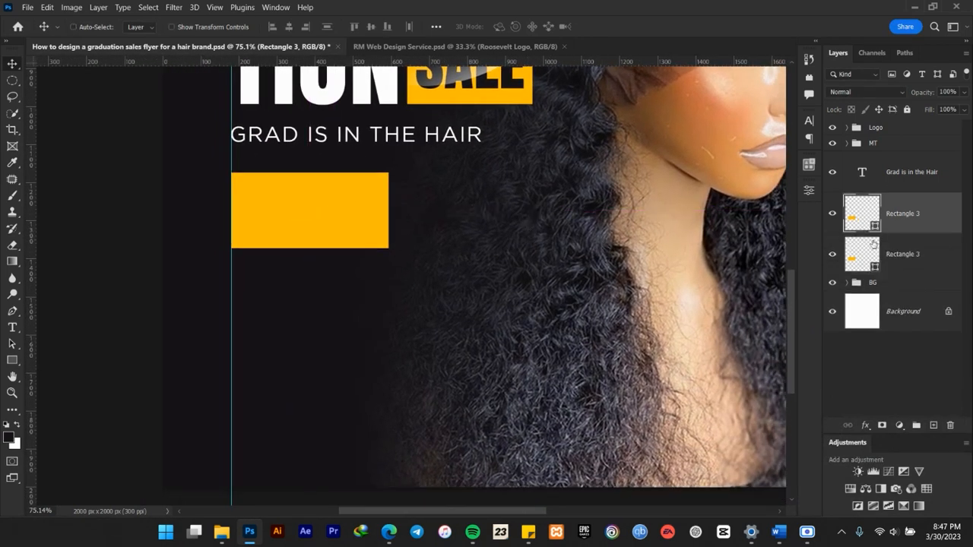
click(861, 241)
drag(335, 218, 507, 203)
key(ctrl+j)
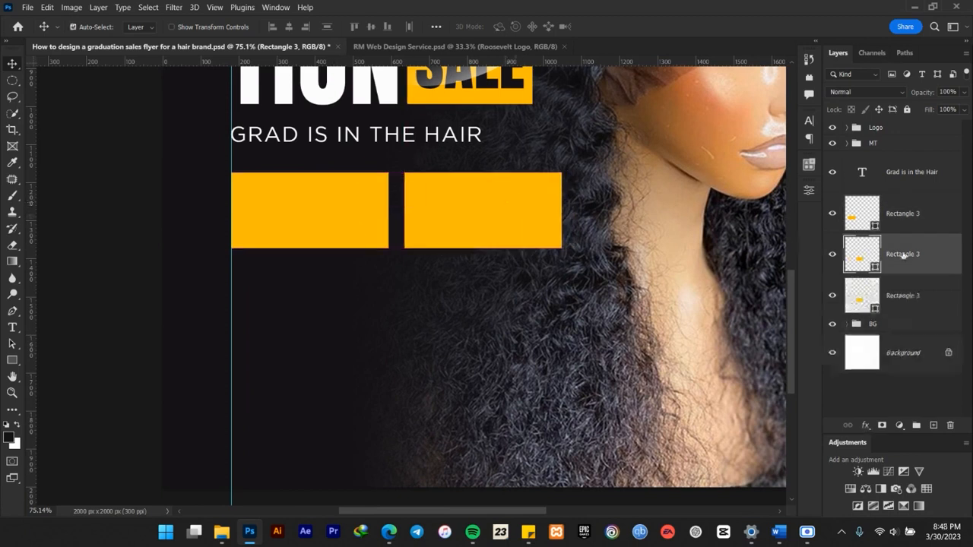
key(ctrl+z)
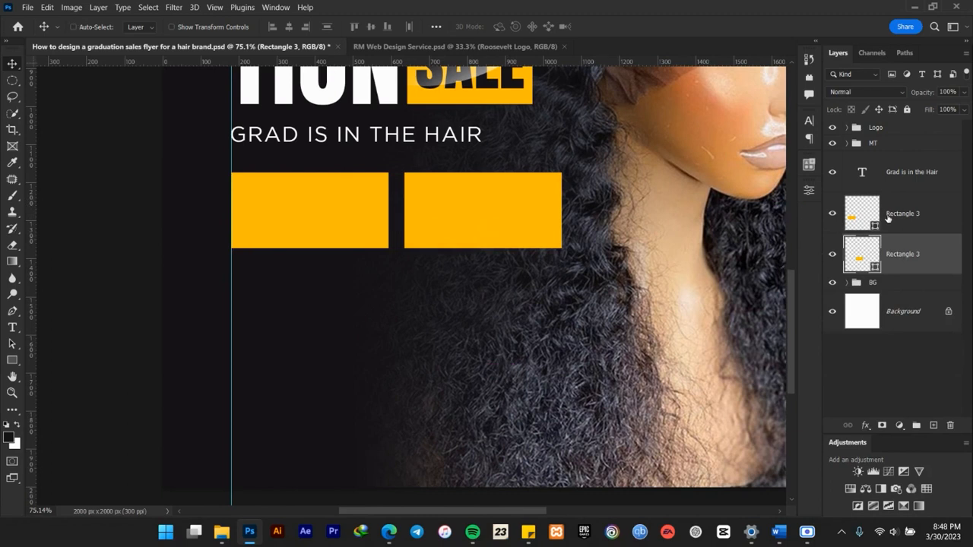
Duplicate the first yellow rectangle, order the copy beneath the other rectangles in the layer stack, and place it directly below the first one.
click(887, 218)
key(ctrl+j)
drag(888, 218, 889, 313)
drag(336, 232, 336, 310)
scroll(336, 310, down, 5)
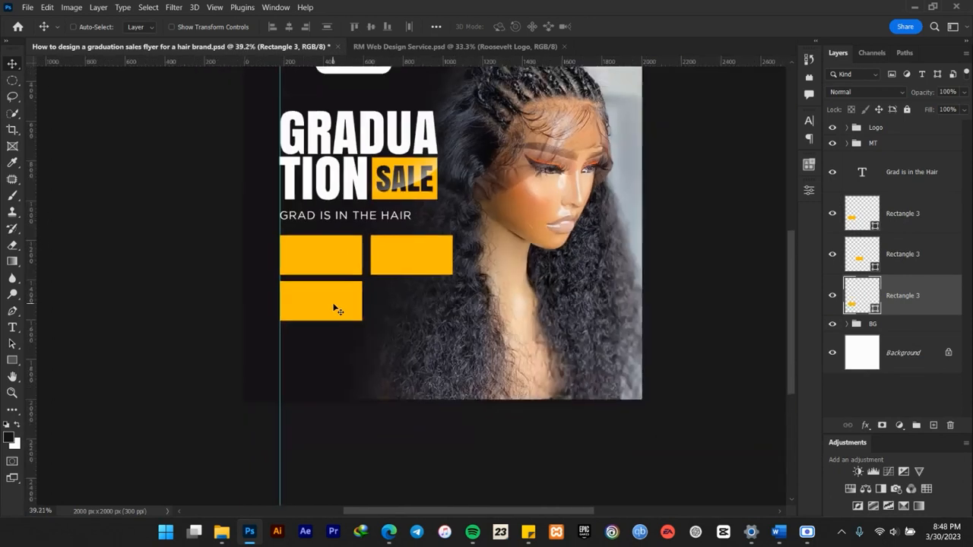
scroll(337, 312, up, 6)
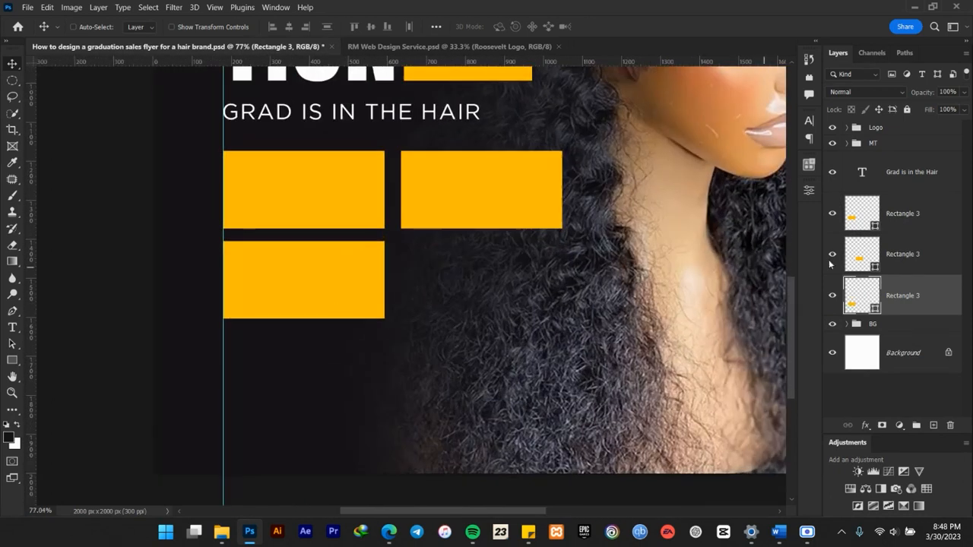
Select all three yellow rectangles and adjust their vertical position together to fine-tune the gap beneath the tagline.
shift+click(878, 225)
drag(472, 199, 472, 211)
scroll(479, 263, down, 3)
scroll(480, 266, down, 3)
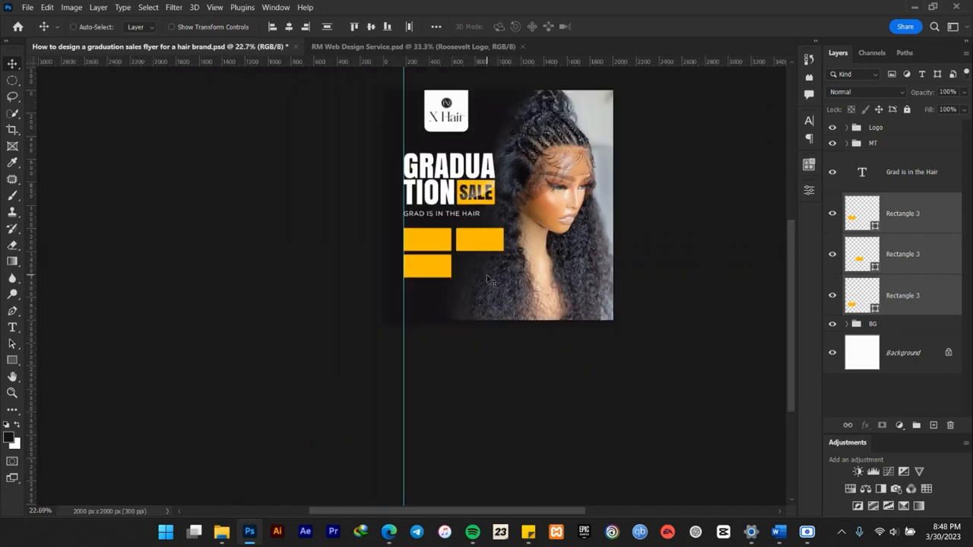
scroll(469, 260, up, 3)
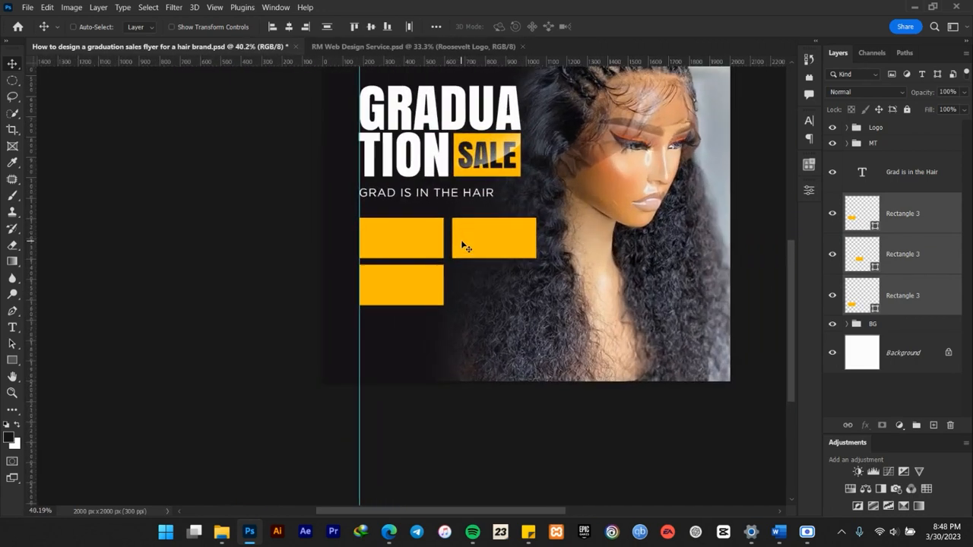
key(shift+Up)
key(shift+Up)
key(shift+Down)
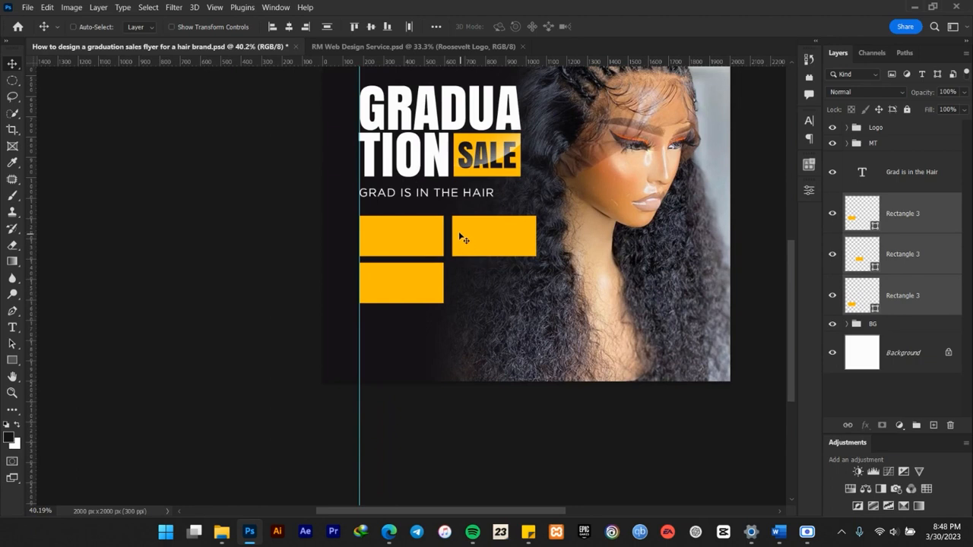
Hide the second and third yellow rectangles and select only the first one.
scroll(444, 210, up, 4)
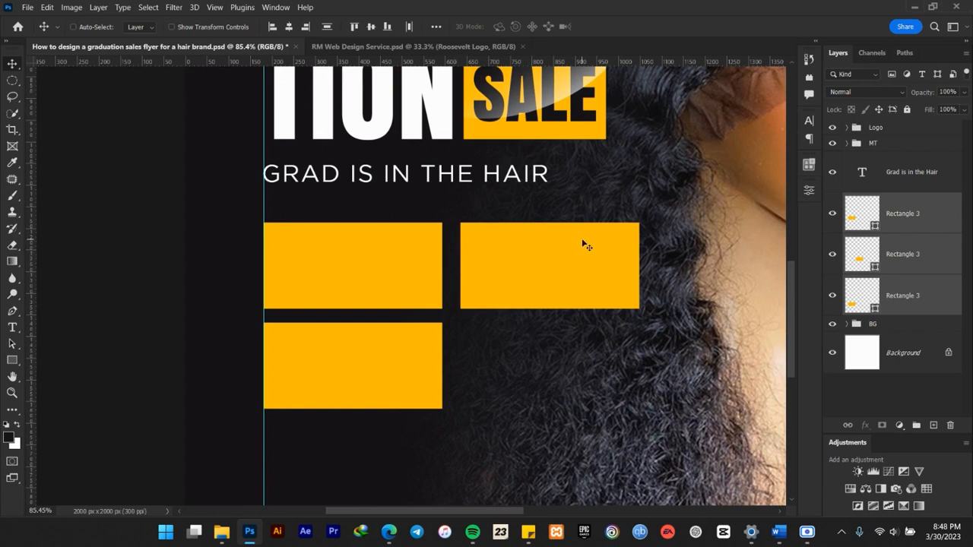
click(832, 214)
click(833, 215)
click(940, 217)
scroll(294, 268, up, 1)
Copy "Over $99 Extra" from the flyer copy in the Word document and return to Photoshop.
click(778, 531)
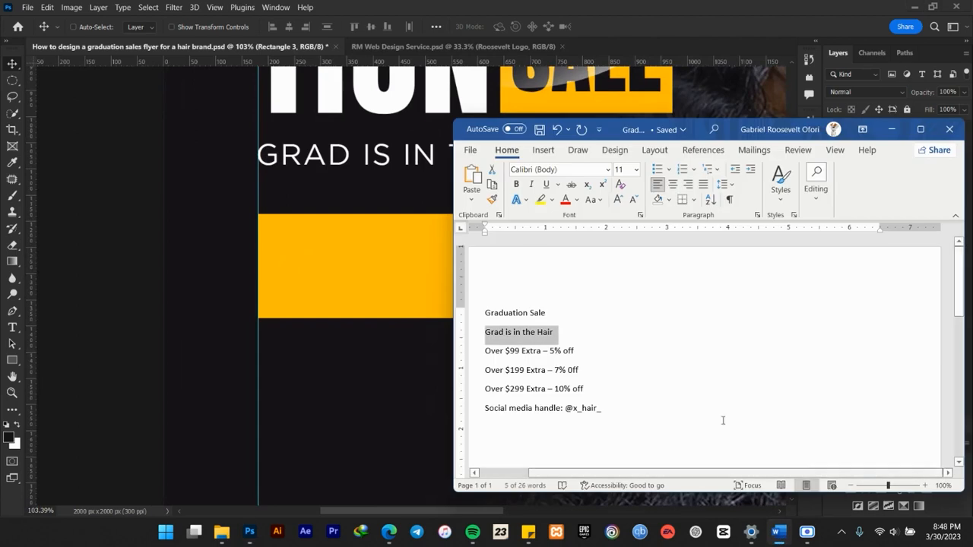
drag(542, 351, 484, 351)
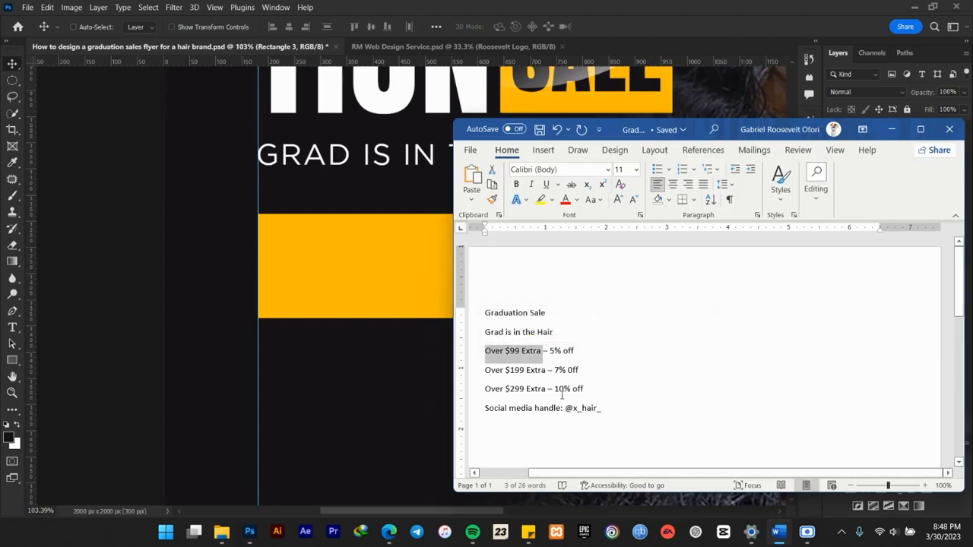
click(249, 531)
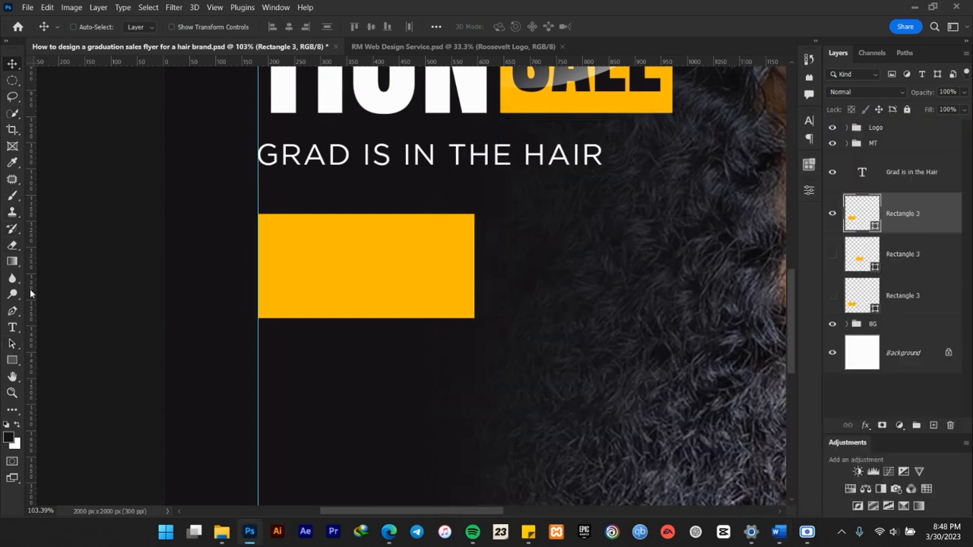
Add the copied "Over $99 Extra" as a new text layer and move it over the yellow rectangle.
click(12, 328)
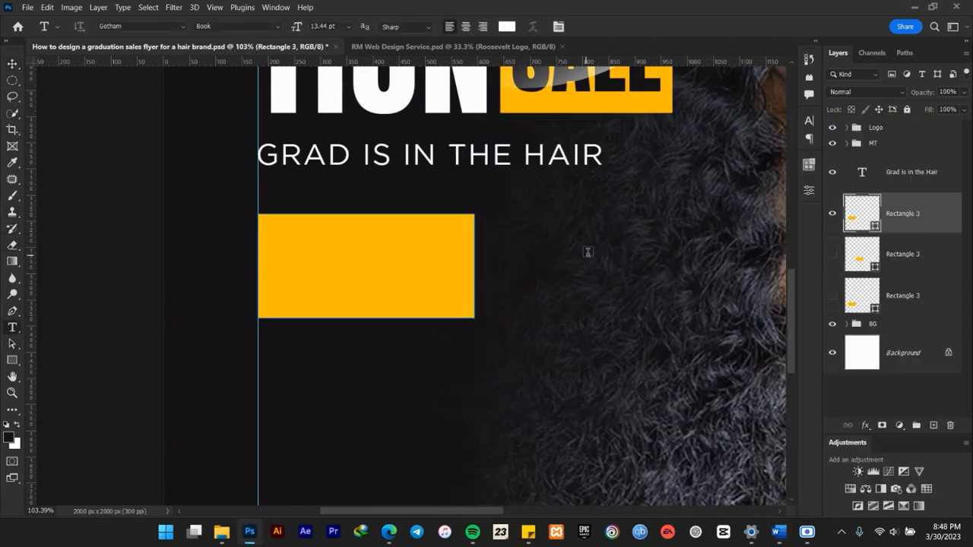
click(551, 222)
key(ctrl+v)
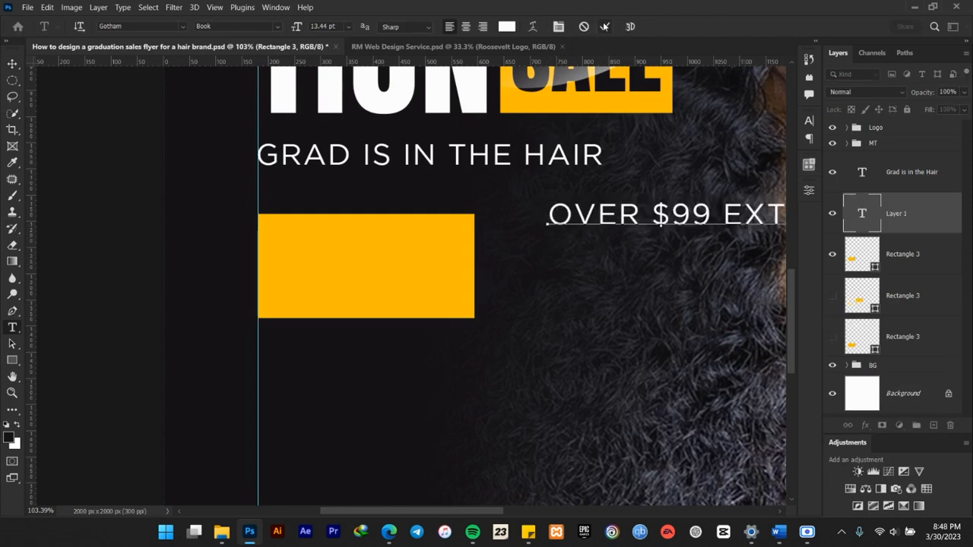
click(12, 64)
drag(633, 231, 445, 275)
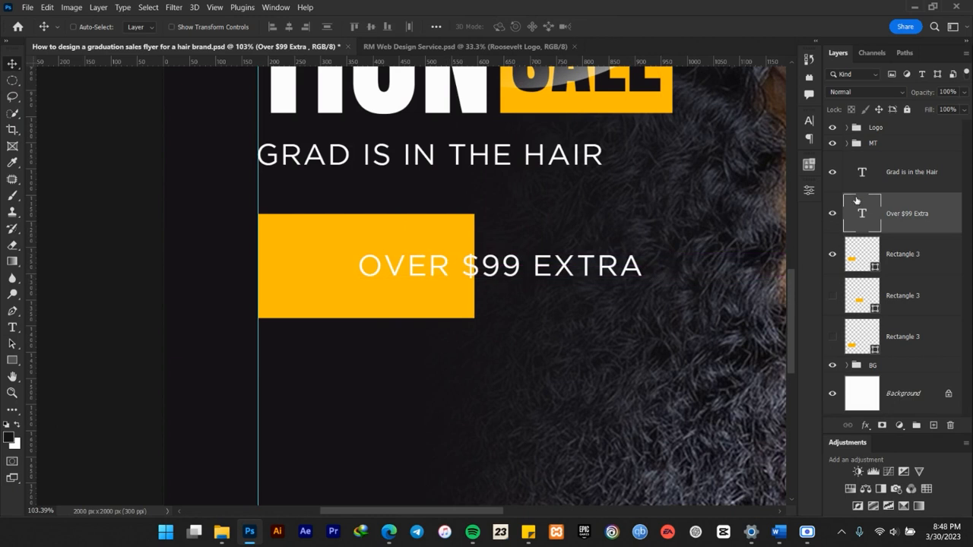
Recolor the "Over $99 Extra" text to the dark #171418 sampled from the flyer background.
click(808, 124)
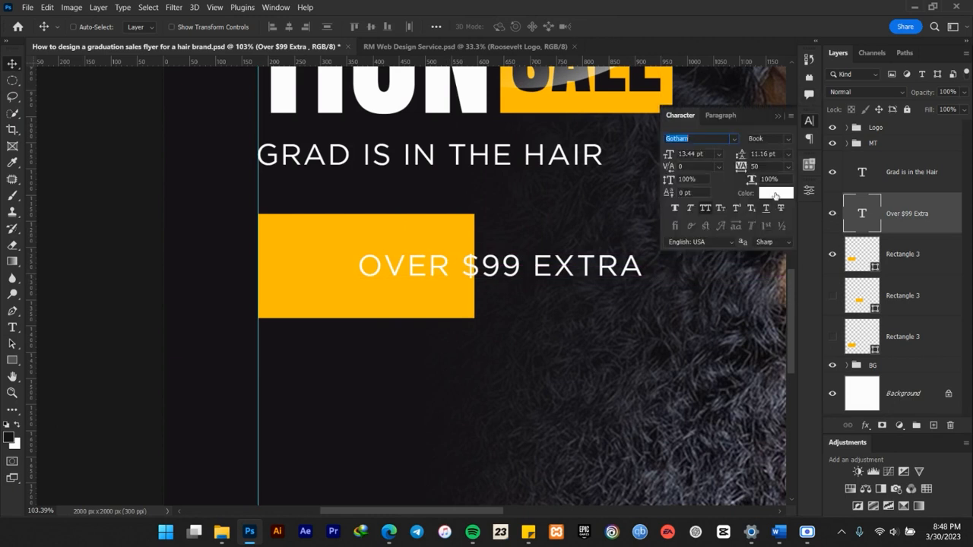
click(775, 193)
click(292, 359)
click(924, 276)
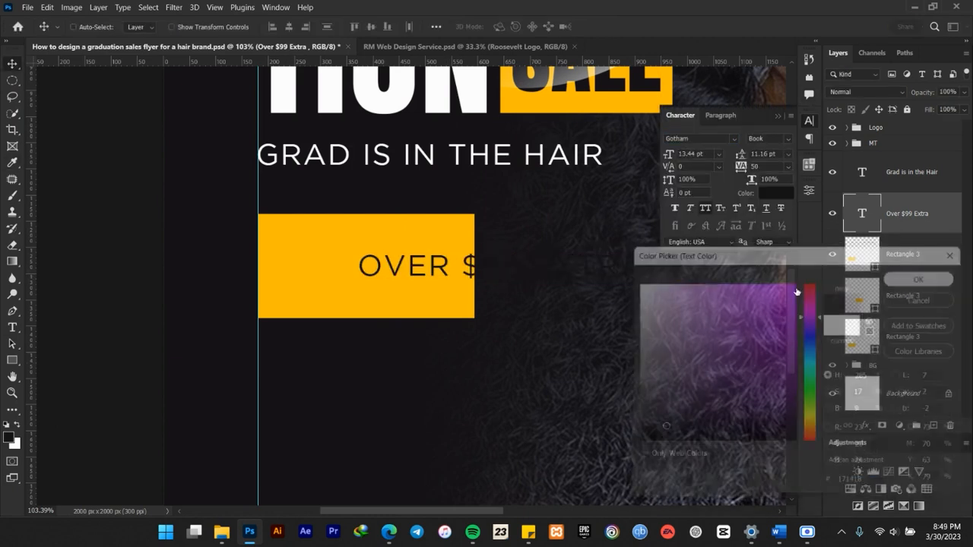
click(777, 116)
Scale the "Over $99 Extra" text to about 7.23 pt and place it in the upper part of the yellow rectangle.
key(ctrl+t)
drag(652, 250, 478, 266)
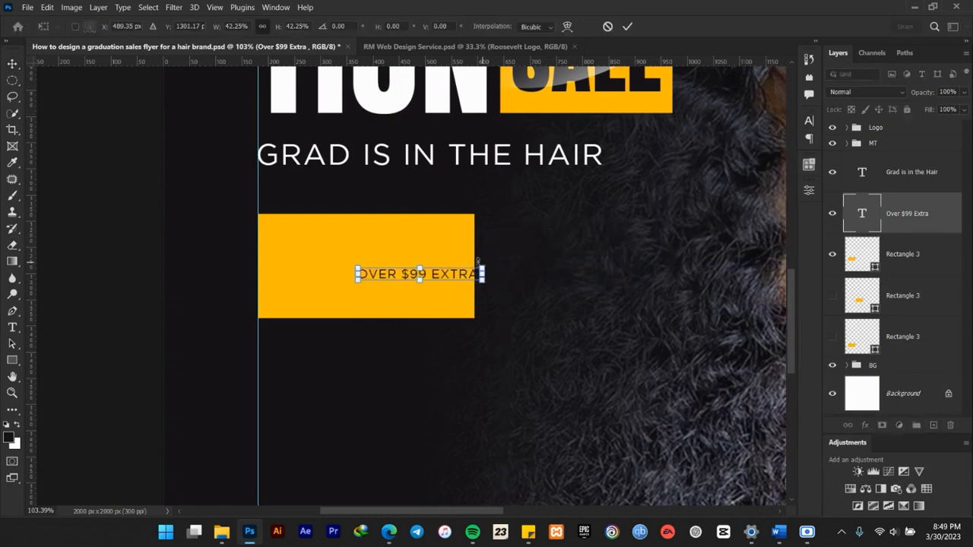
drag(399, 262, 448, 230)
click(627, 26)
Change the font style of the "Over $99 Extra" text to Gotham Medium.
click(808, 120)
click(787, 167)
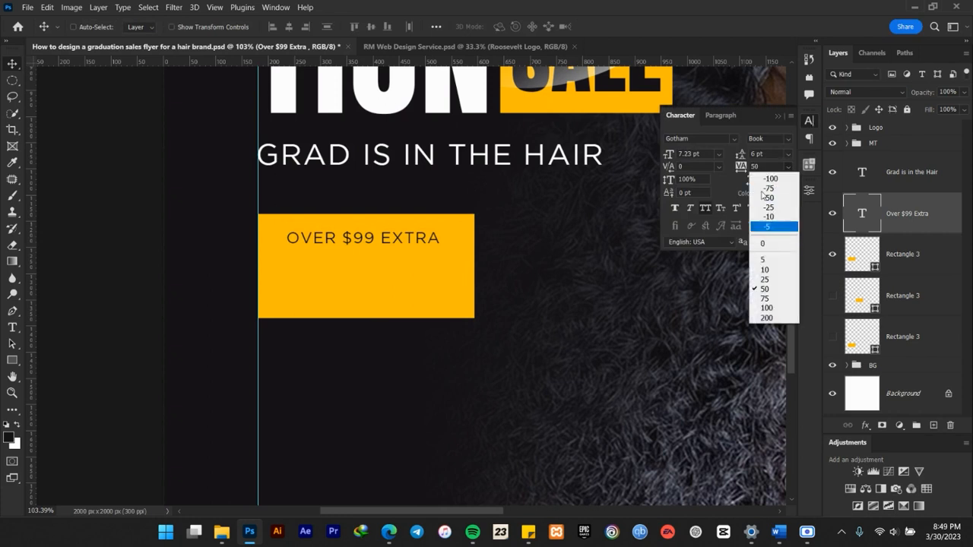
click(756, 111)
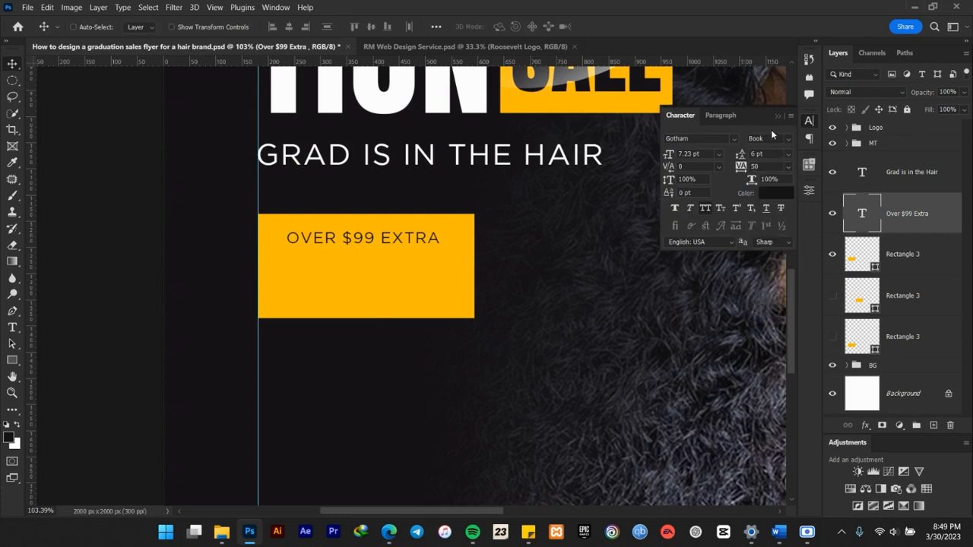
click(788, 139)
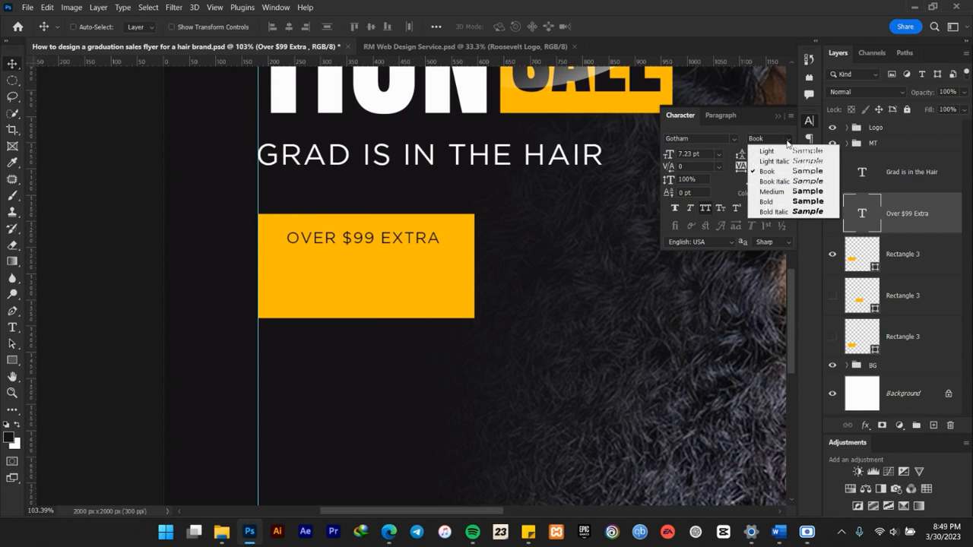
click(769, 191)
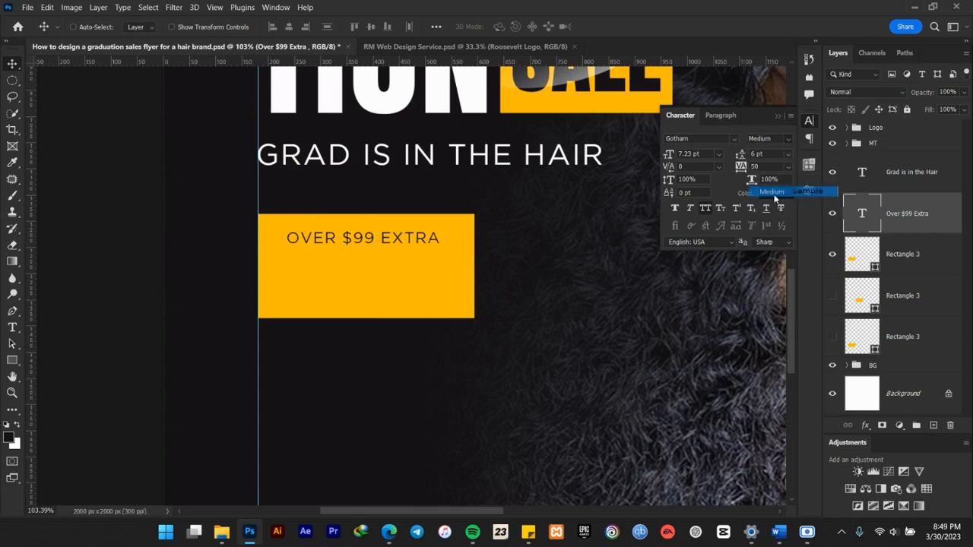
click(776, 111)
scroll(393, 245, down, 4)
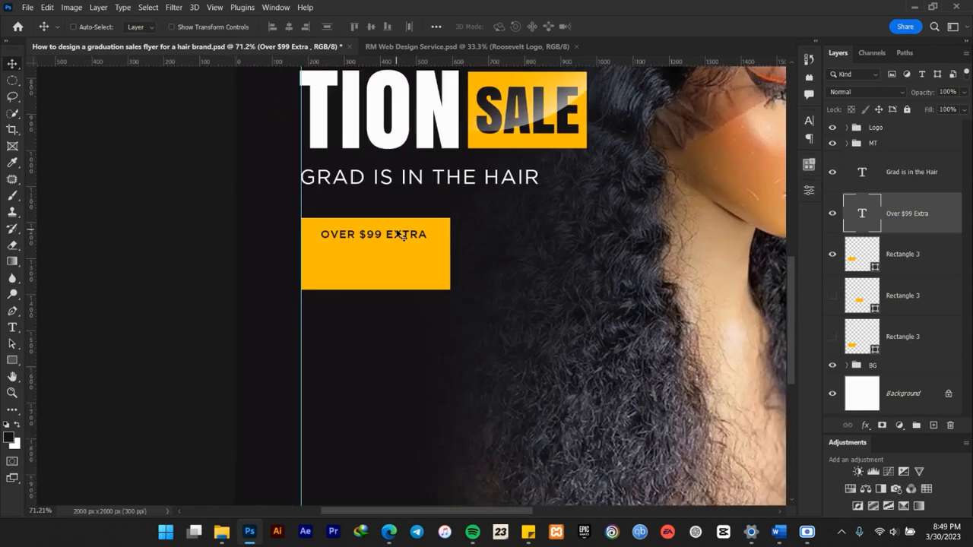
scroll(394, 245, up, 4)
scroll(393, 245, up, 2)
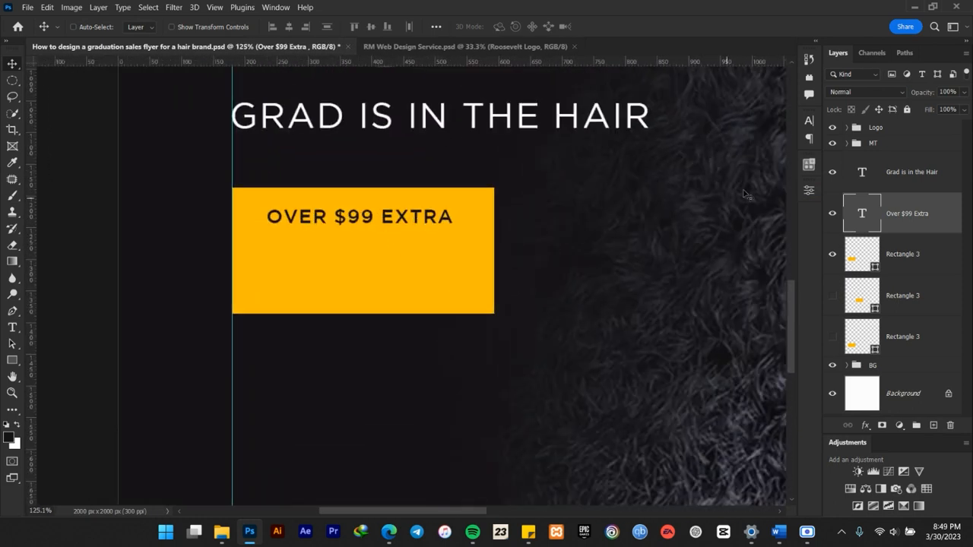
click(808, 121)
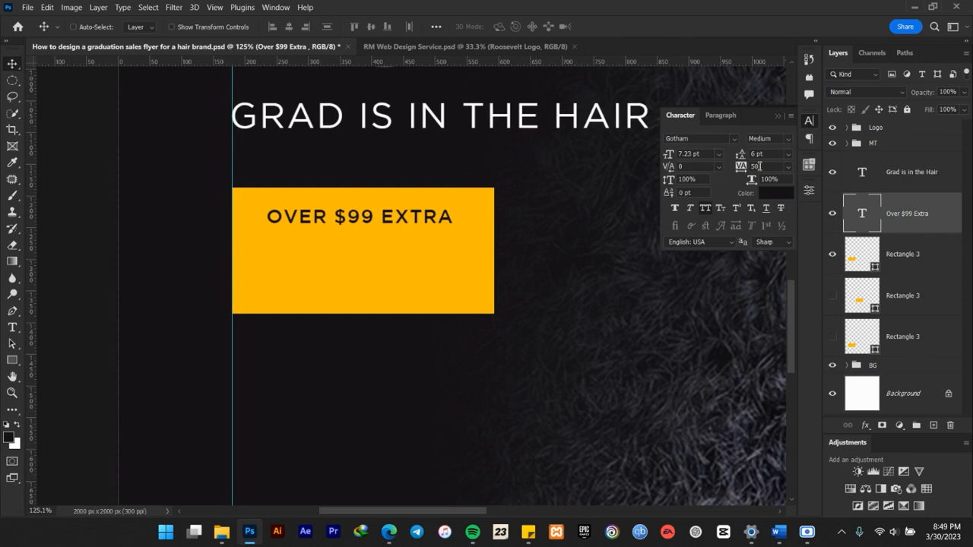
click(777, 115)
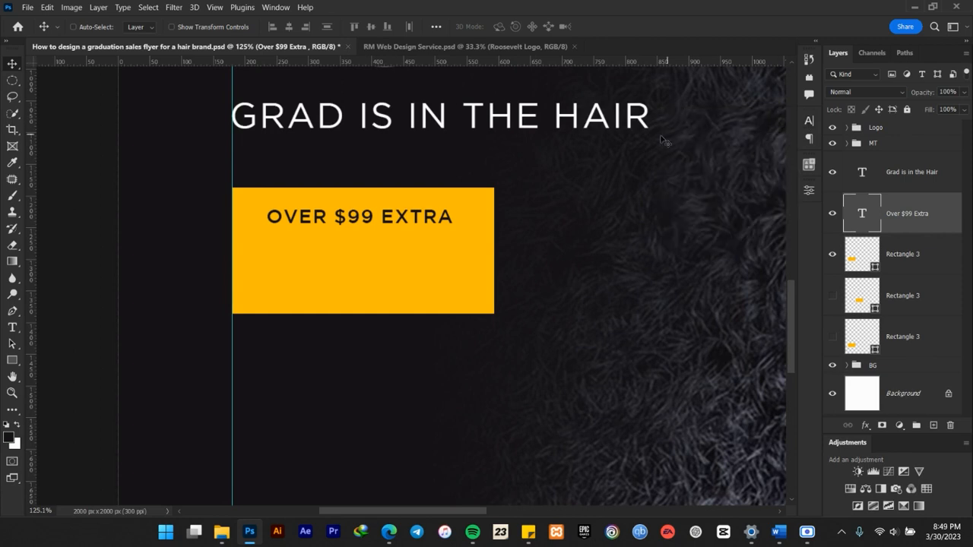
Center the "Over $99 Extra" text horizontally on the yellow rectangle.
shift+click(909, 252)
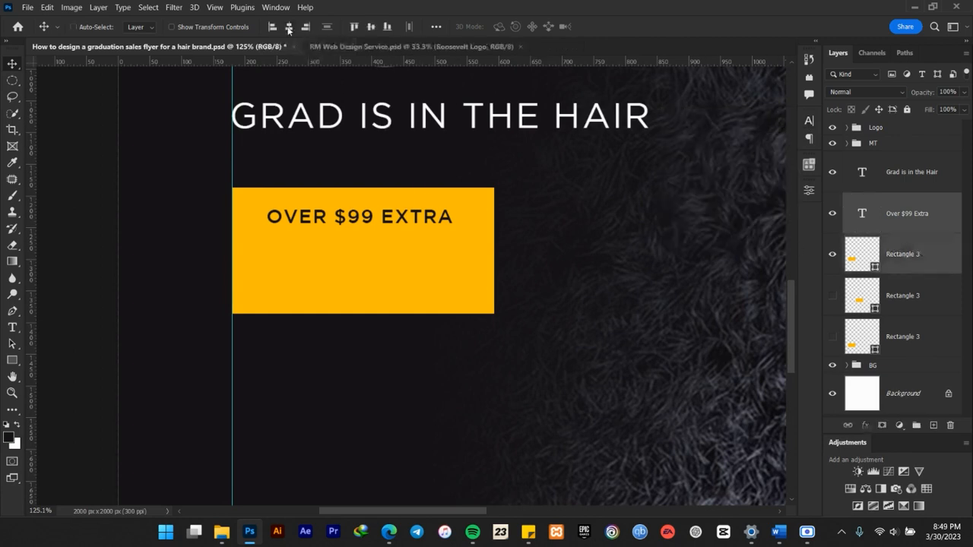
click(289, 27)
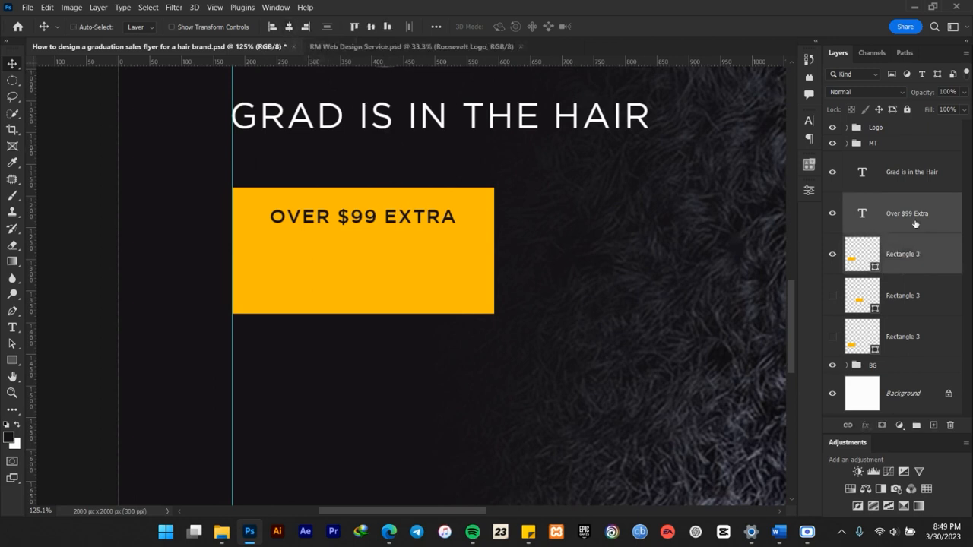
click(874, 224)
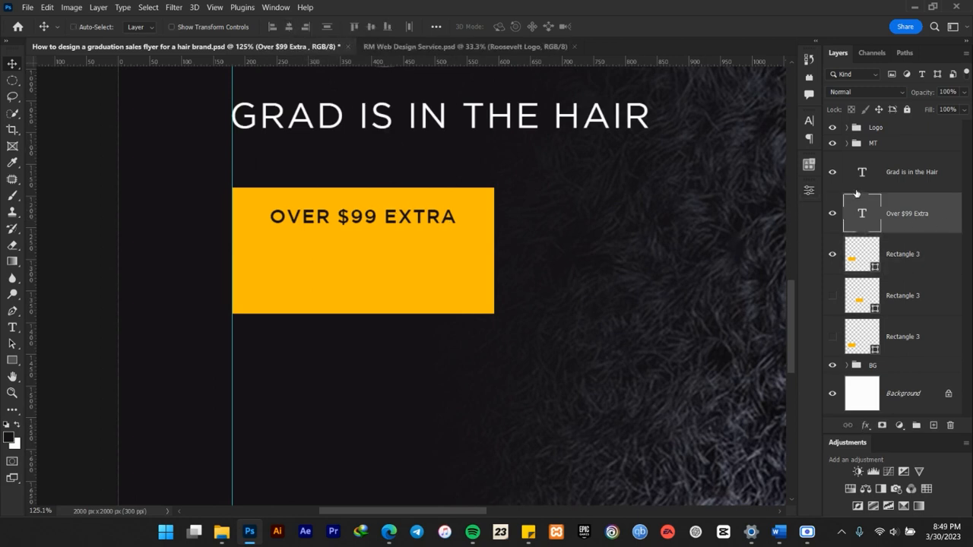
Copy "5% off" from the Word document and add it in Photoshop as a new text layer.
click(779, 532)
drag(549, 350, 574, 350)
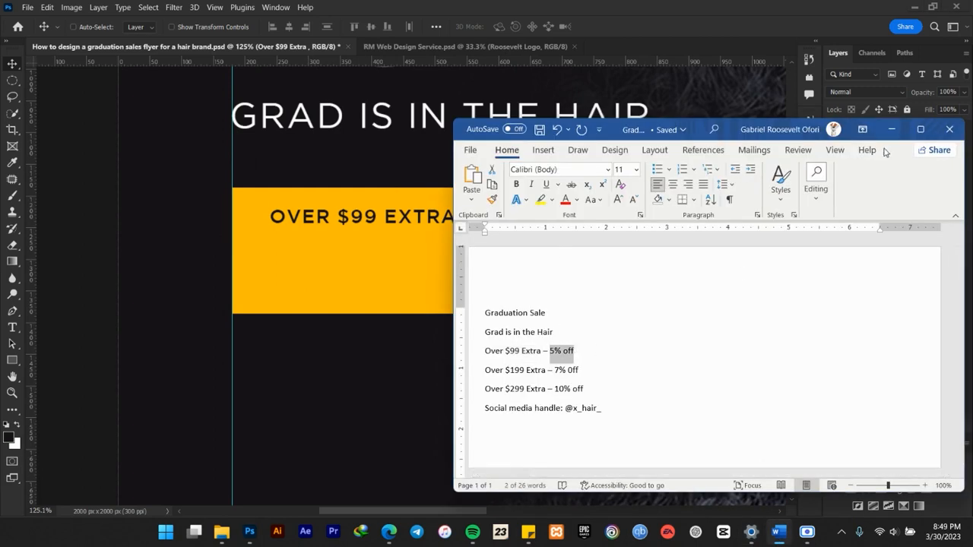
click(719, 87)
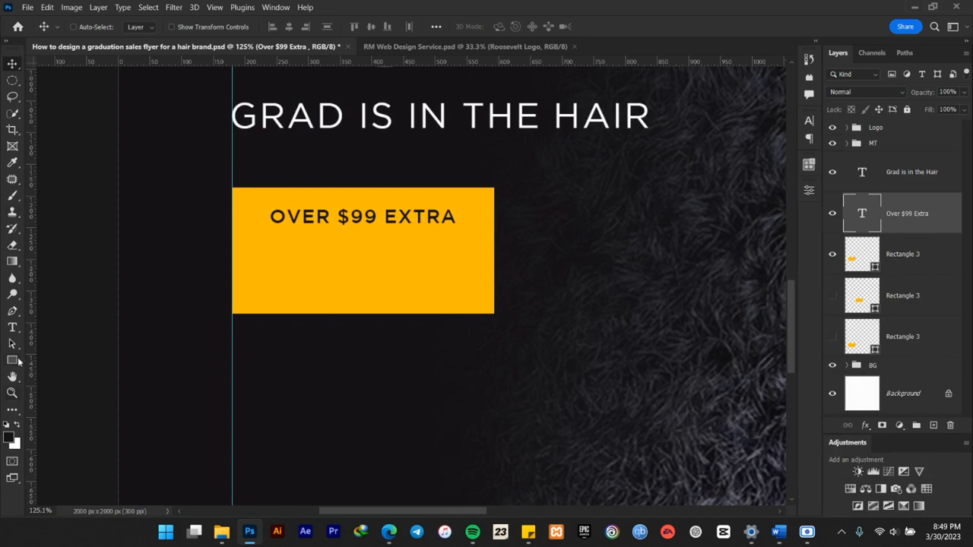
click(13, 328)
click(555, 237)
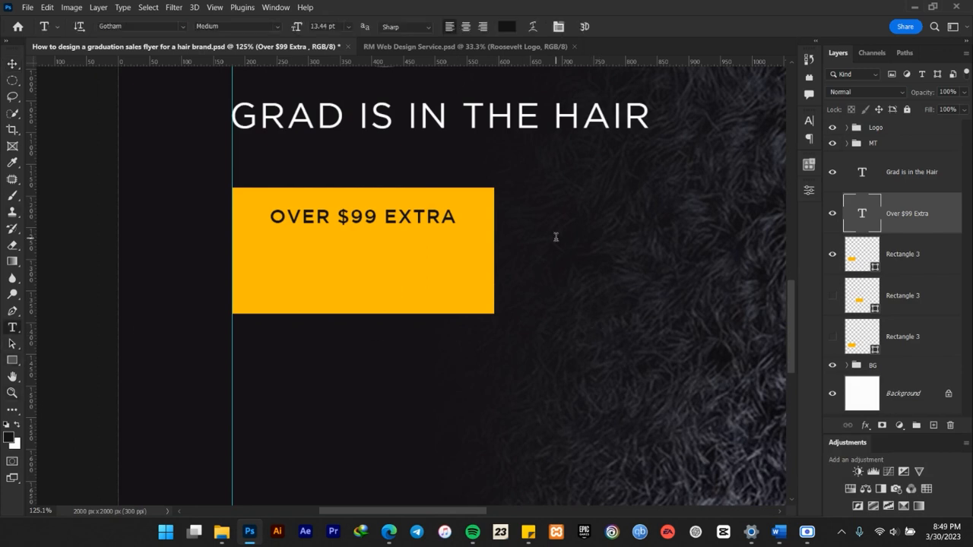
key(ctrl+v)
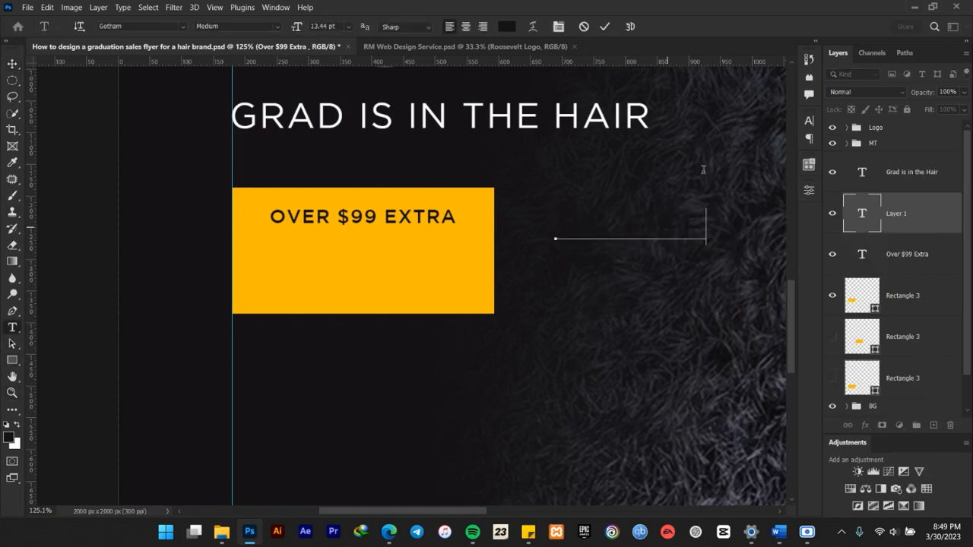
click(604, 27)
key(v)
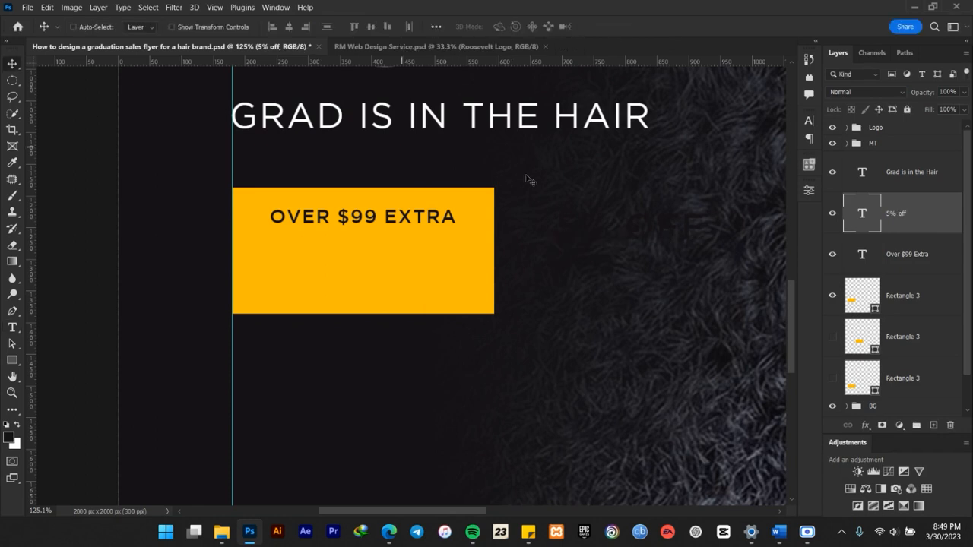
Move the "5% off" text onto the yellow rectangle, below "Over $99 Extra".
click(809, 121)
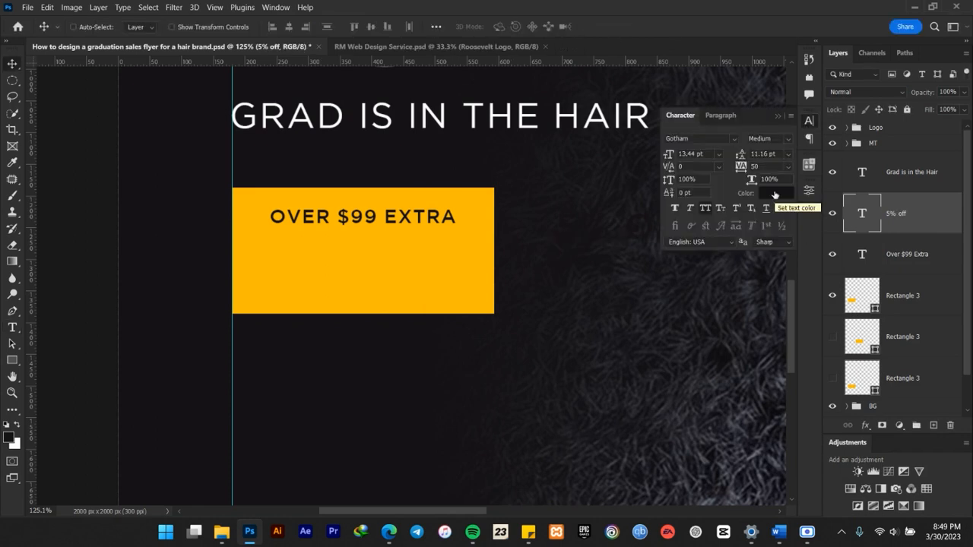
click(777, 117)
drag(669, 226, 393, 268)
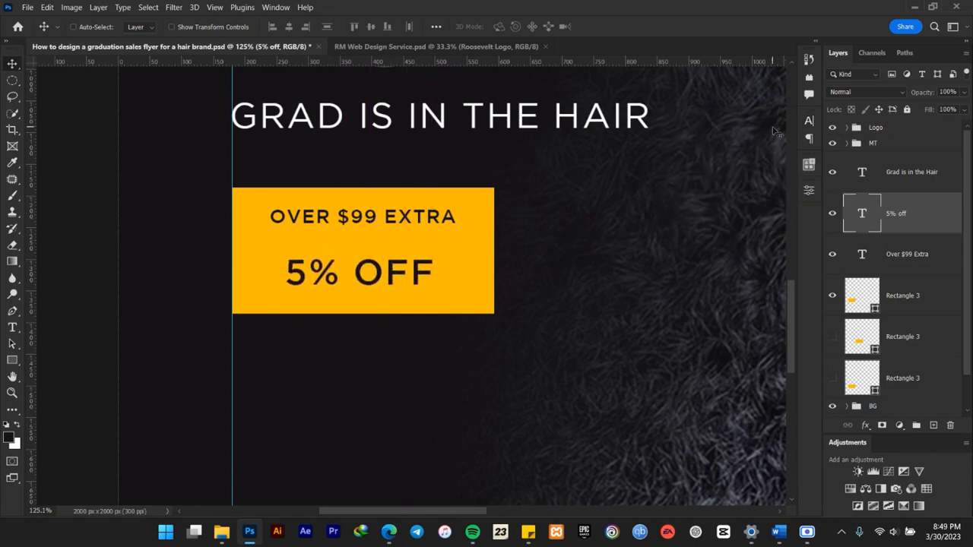
Change the "5% off" text to the Anton Regular font with tracking 0.
click(808, 121)
click(734, 140)
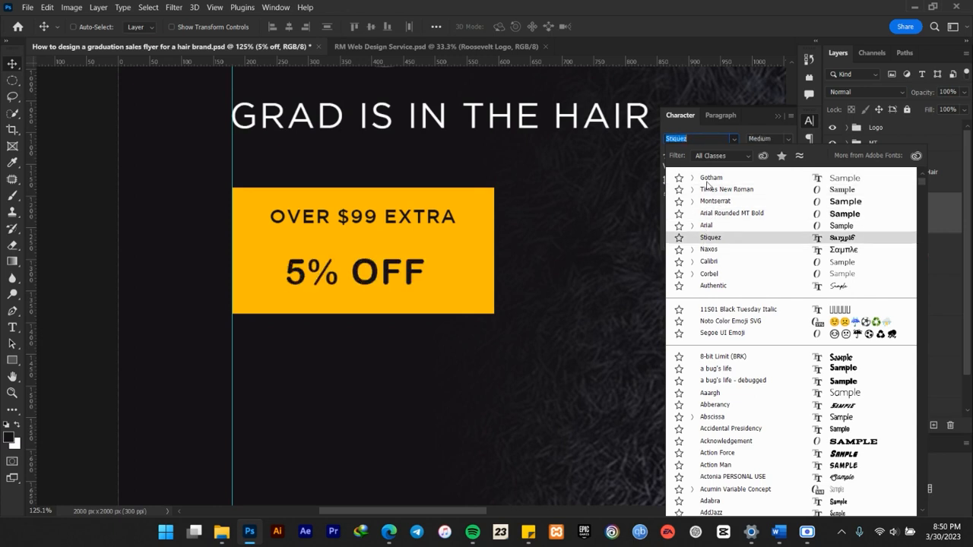
text(anton)
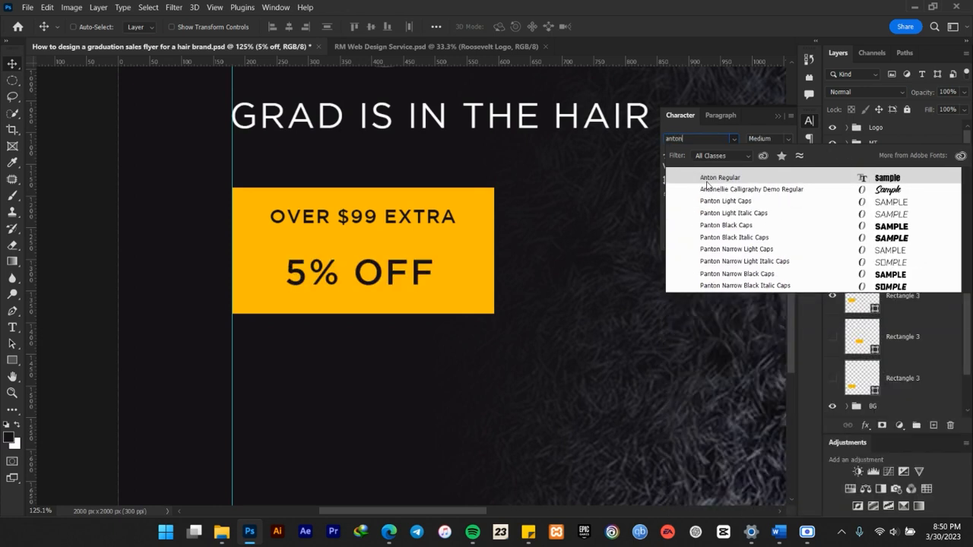
click(709, 180)
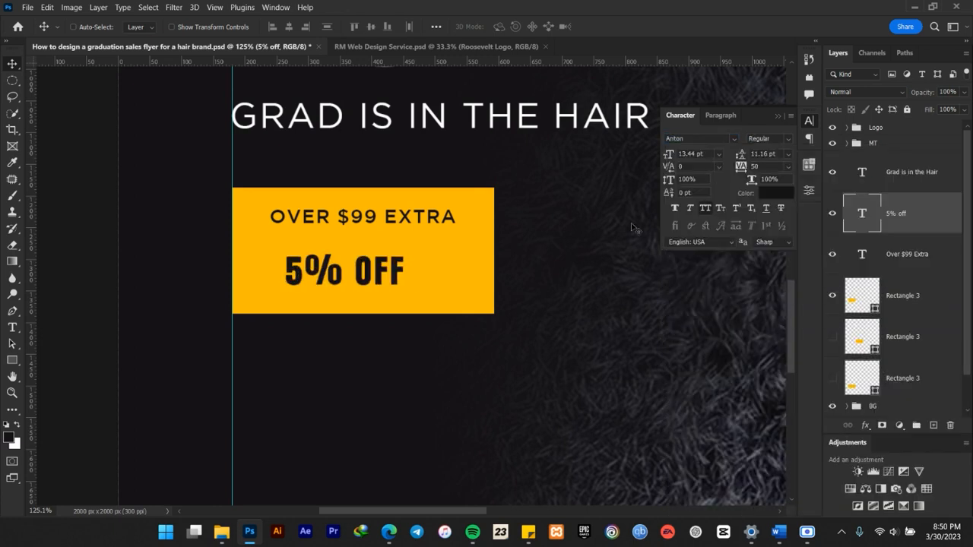
click(789, 167)
click(764, 241)
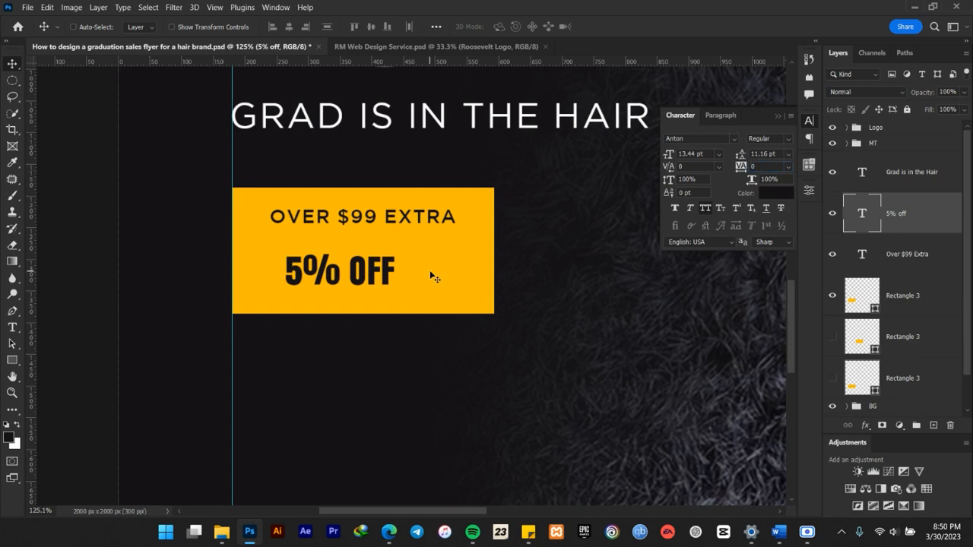
Center the "5% off" text horizontally on the yellow rectangle and enlarge it to about 27.09 pt.
ctrl+click(897, 301)
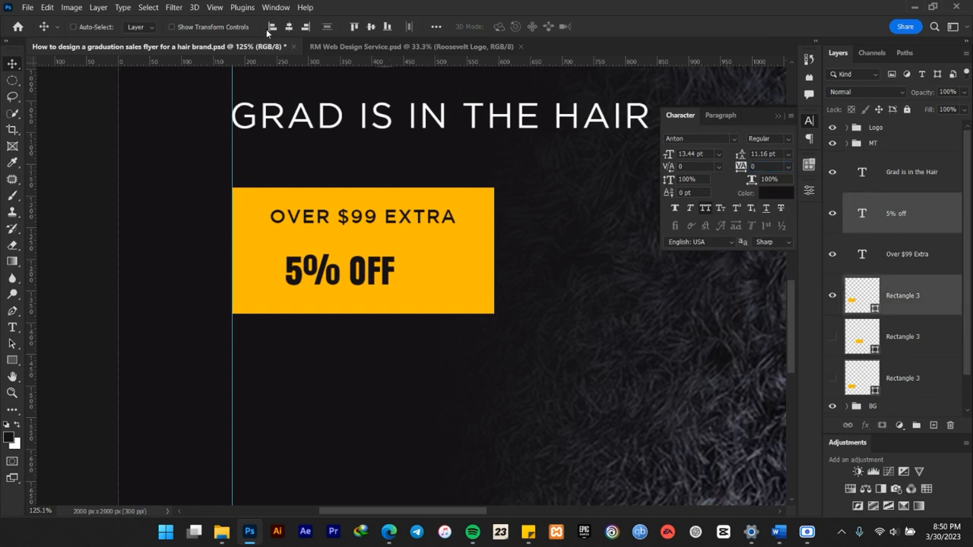
click(289, 26)
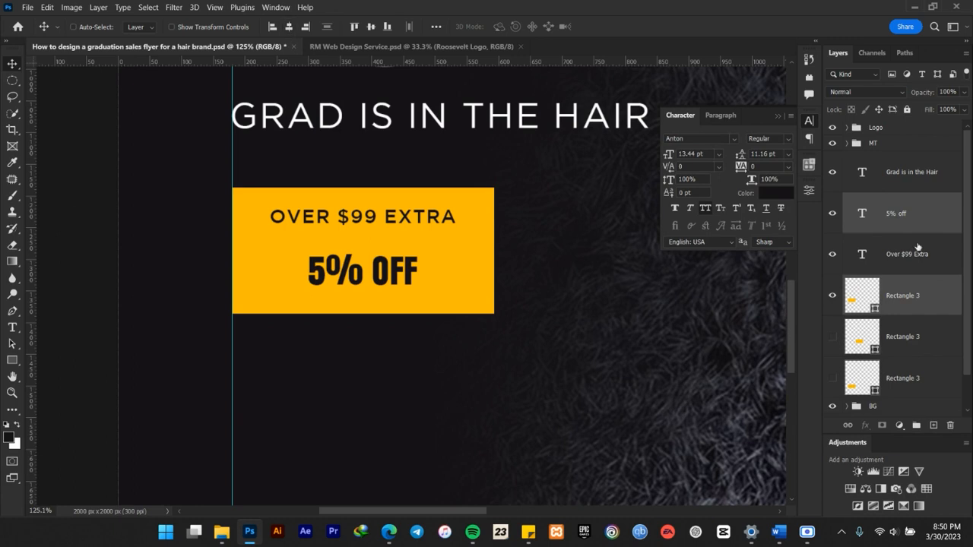
click(905, 227)
key(ctrl+t)
drag(415, 256, 470, 227)
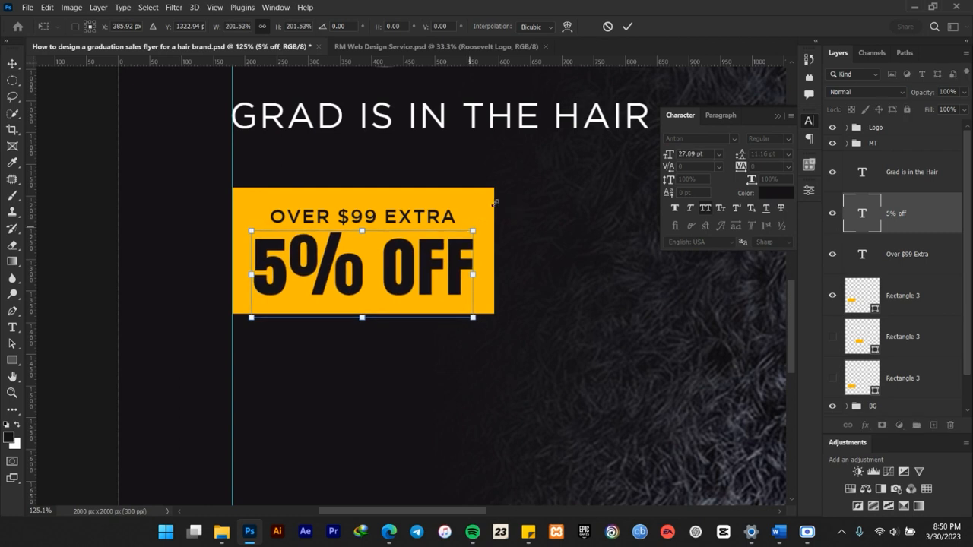
click(627, 26)
Scale the "5% off" text down slightly to about 26.12 pt.
alt+scroll(424, 275, down, 3)
scroll(424, 277, down, 3)
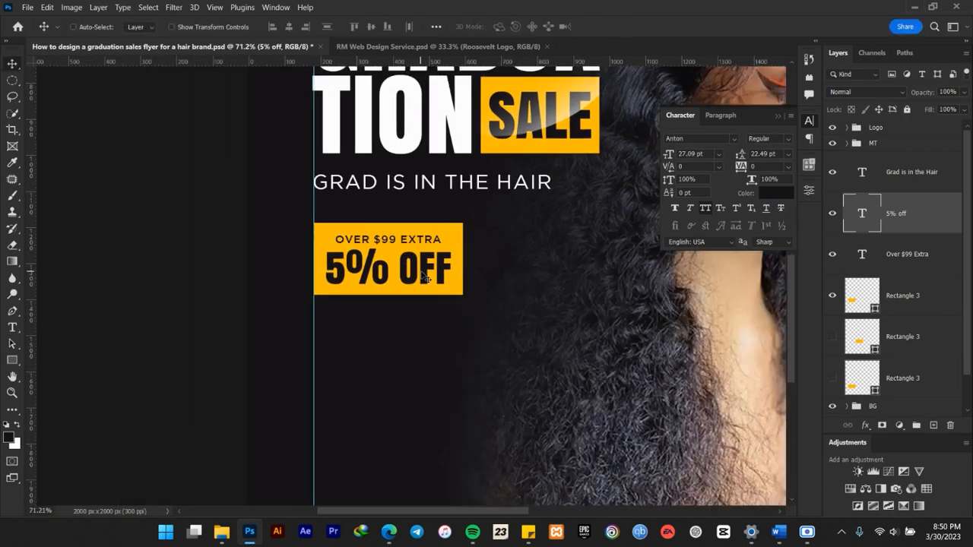
scroll(415, 278, up, 5)
scroll(402, 278, up, 2)
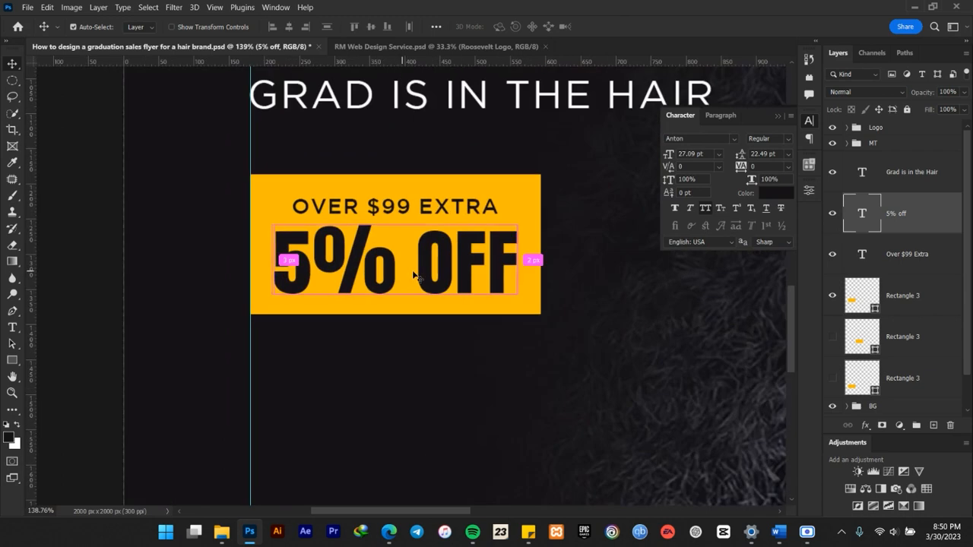
key(ctrl+t)
drag(520, 220, 513, 223)
key(Return)
scroll(469, 303, down, 2)
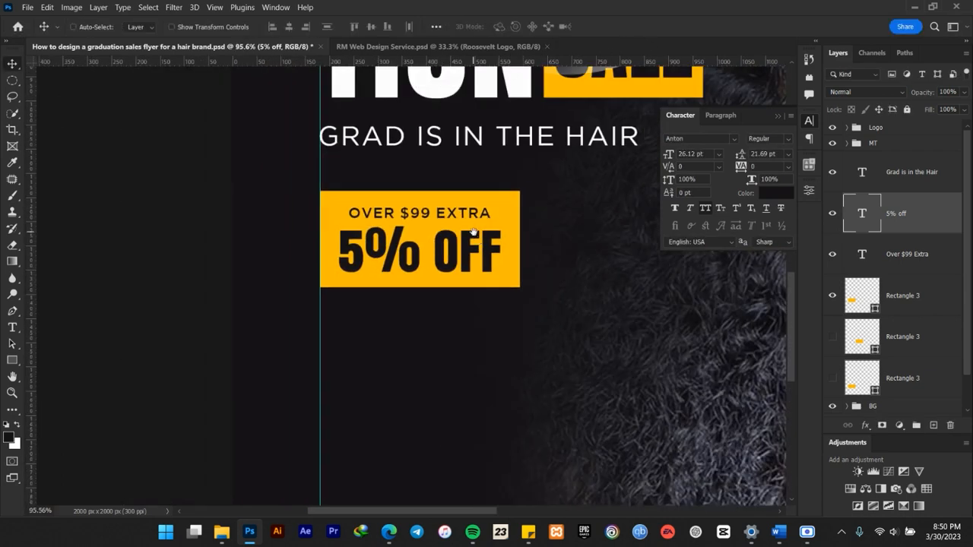
drag(469, 303, 458, 334)
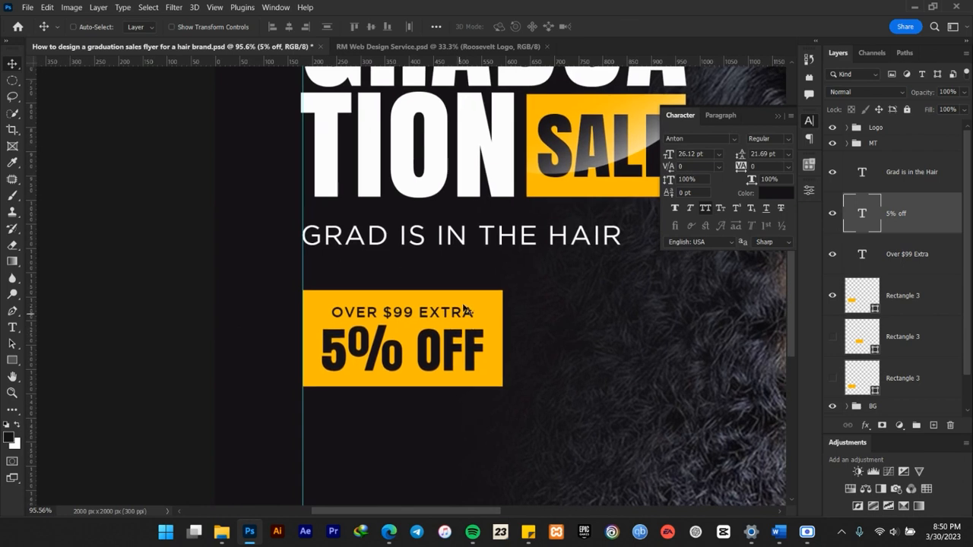
Group the "5% off" and "Over $99 Extra" text layers and align the group with the yellow rectangle.
shift+click(904, 255)
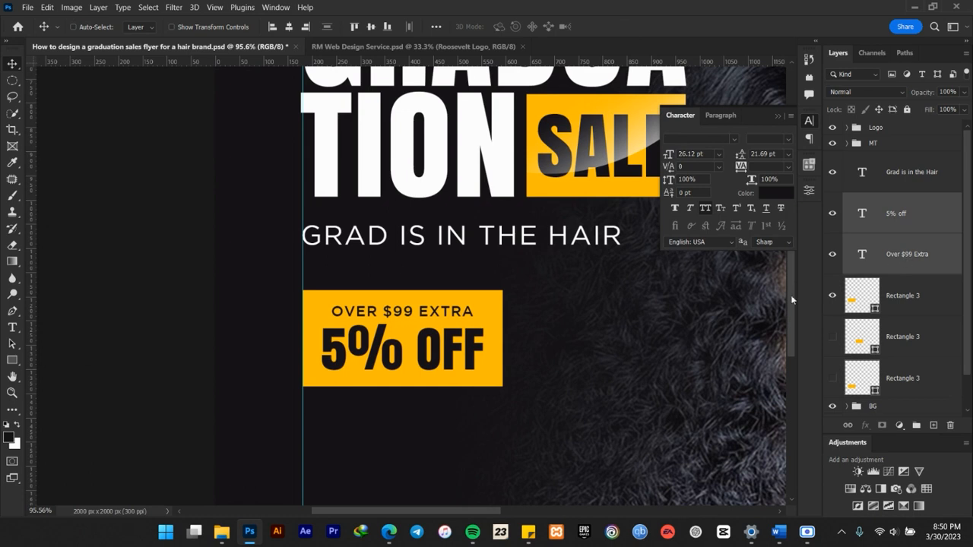
scroll(392, 373, up, 5)
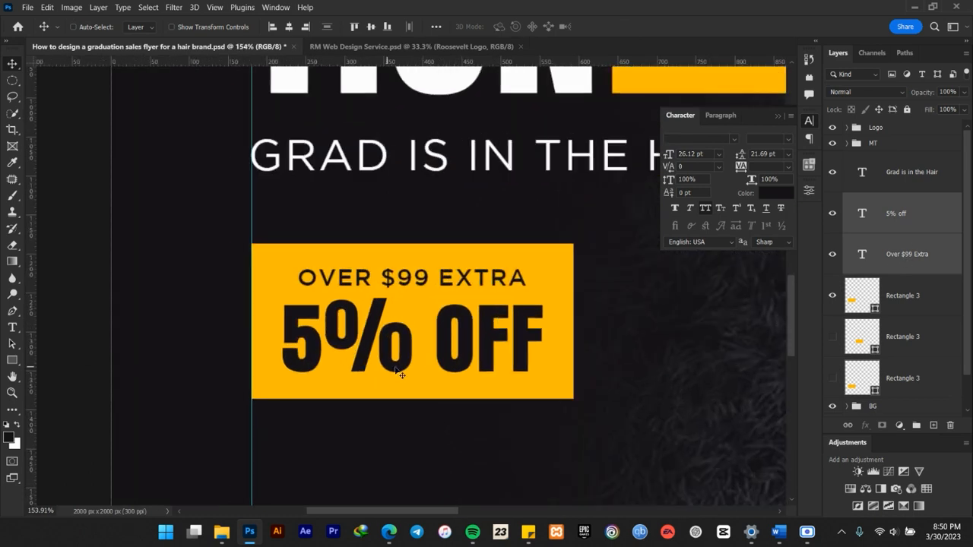
scroll(392, 374, down, 2)
key(ctrl+g)
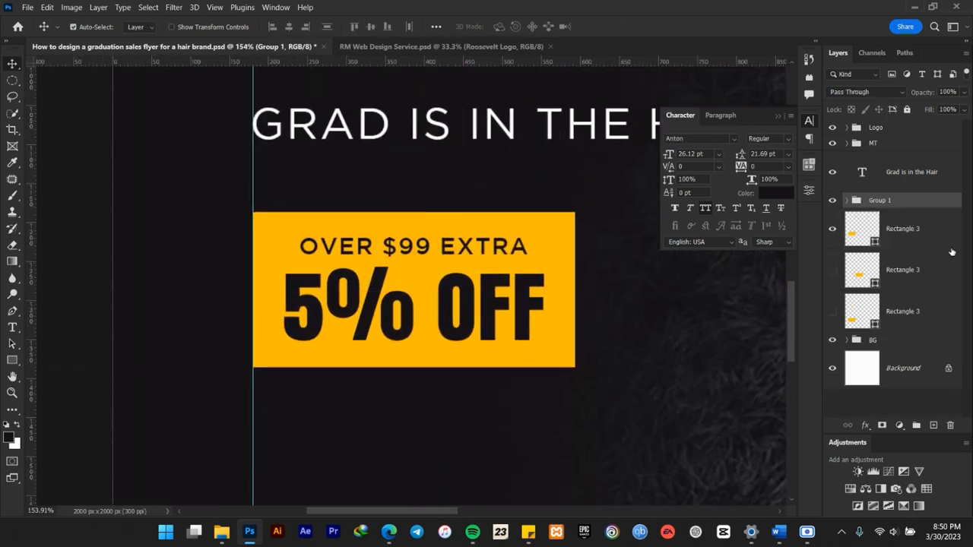
click(929, 235)
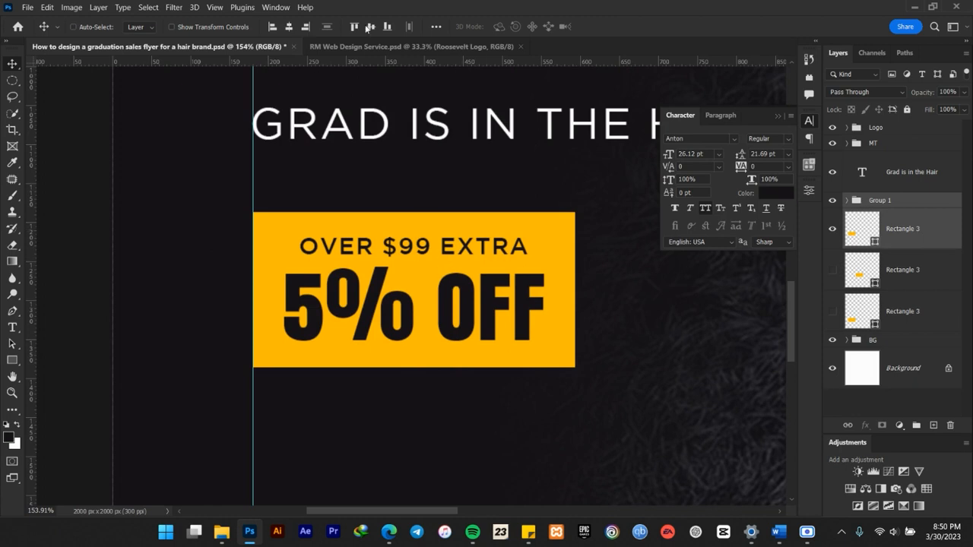
click(891, 202)
Ungroup the two offer text layers.
right_click(892, 200)
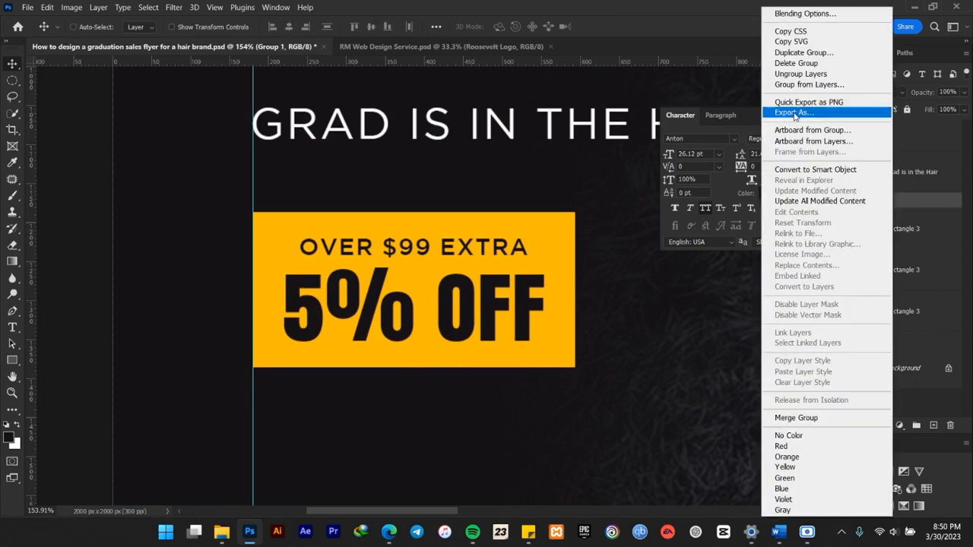
click(798, 74)
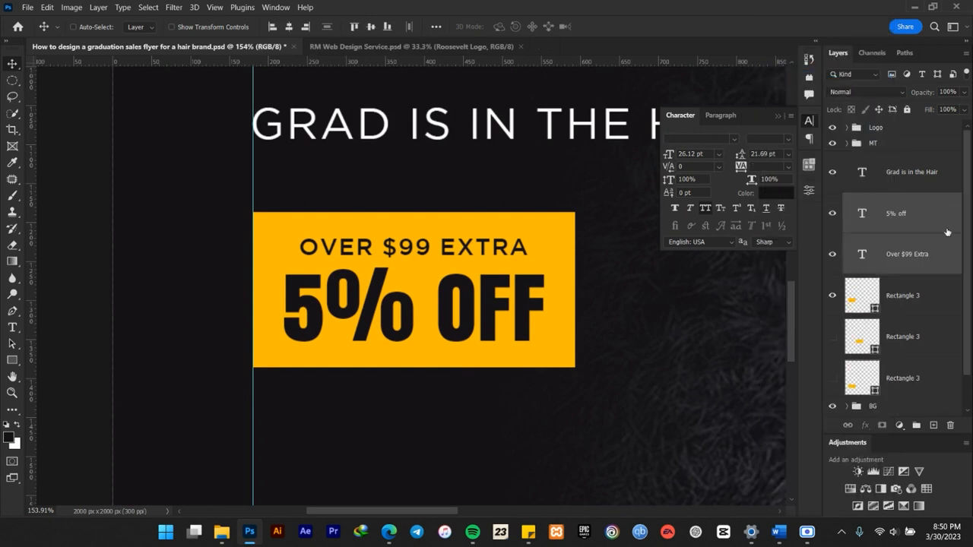
scroll(343, 260, down, 5)
scroll(363, 285, up, 3)
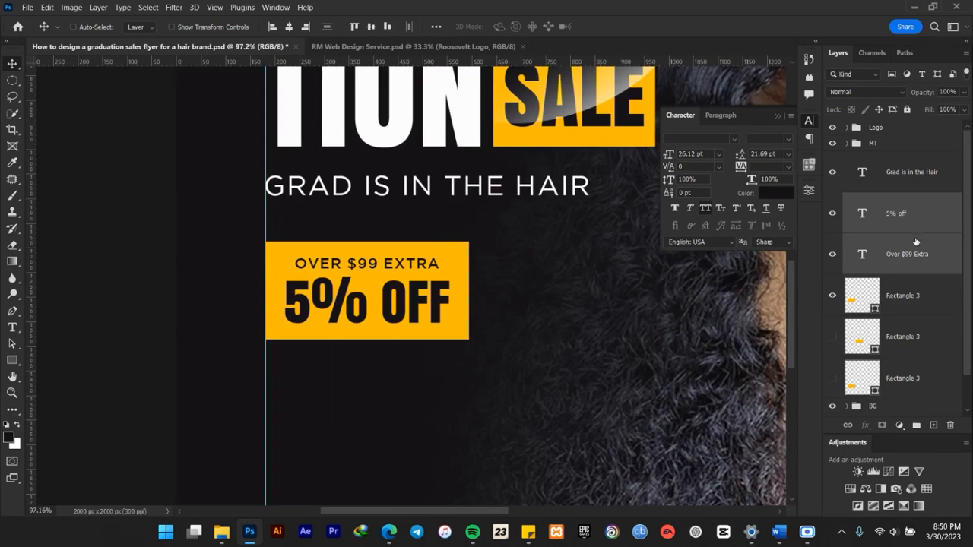
Group the "5% off" and "Over $99 Extra" text layers with their yellow rectangle and name the group "5% off".
double_click(902, 216)
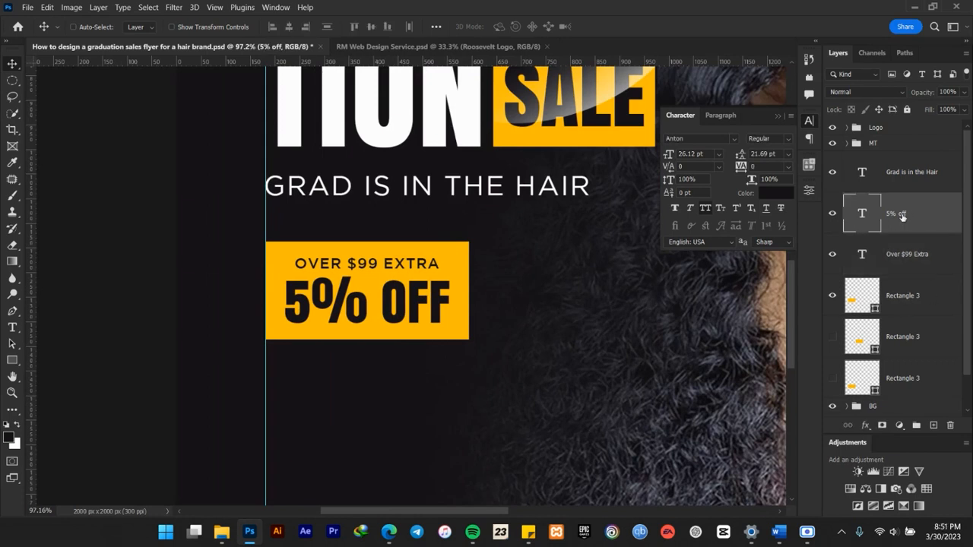
key(Return)
shift+click(910, 297)
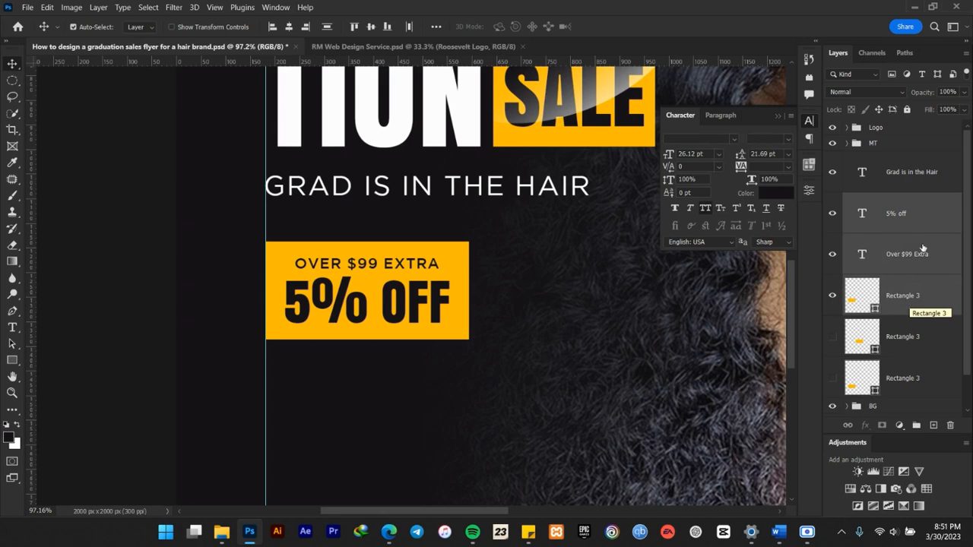
key(ctrl+g)
double_click(881, 200)
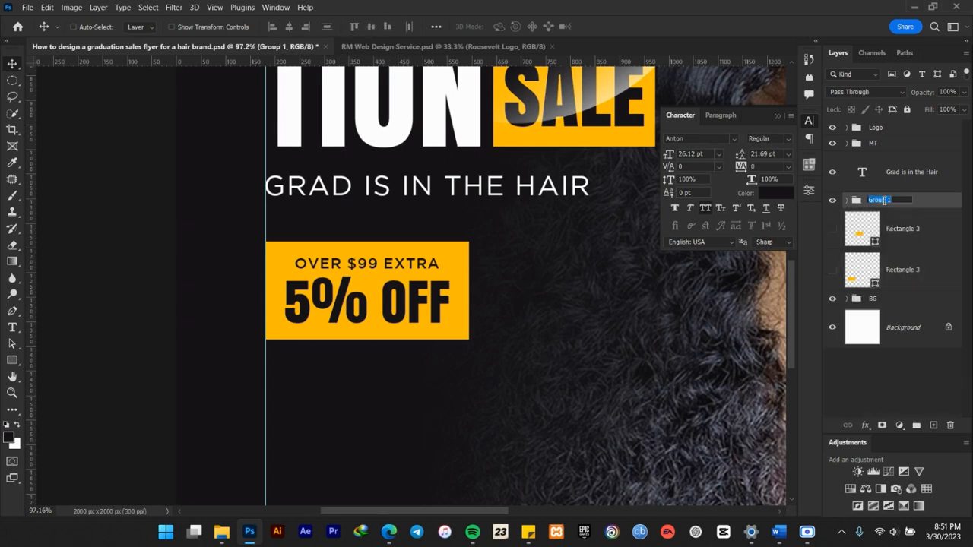
text(5% off)
key(Return)
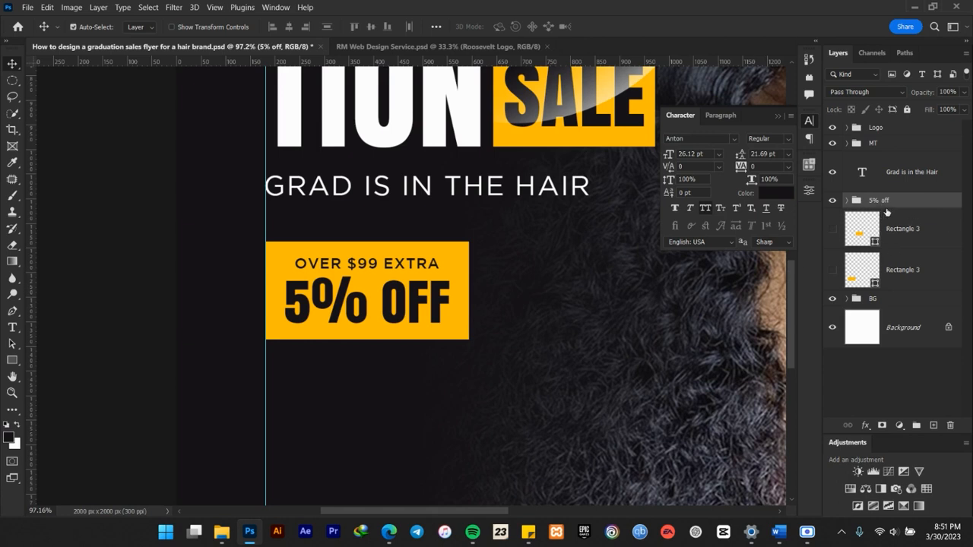
Duplicate the "5% off" group, place one copy beneath the other, and delete the two hidden Rectangle 3 layers.
key(ctrl+j)
key(ctrl+[)
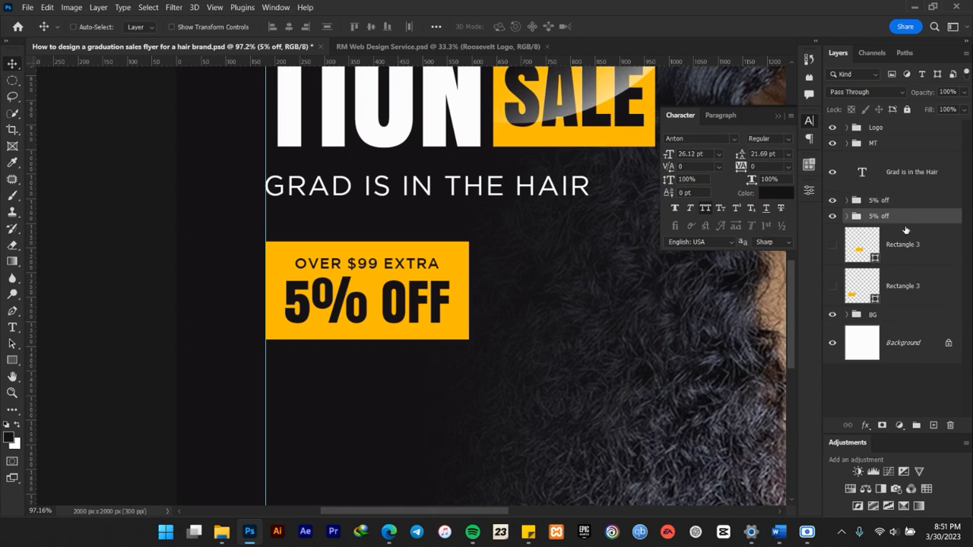
click(903, 244)
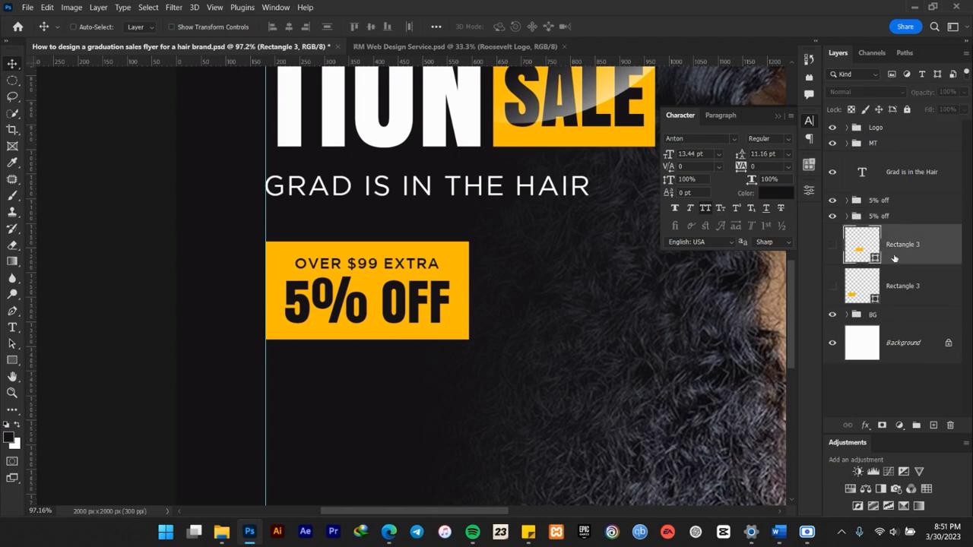
key(Delete)
key(Delete)
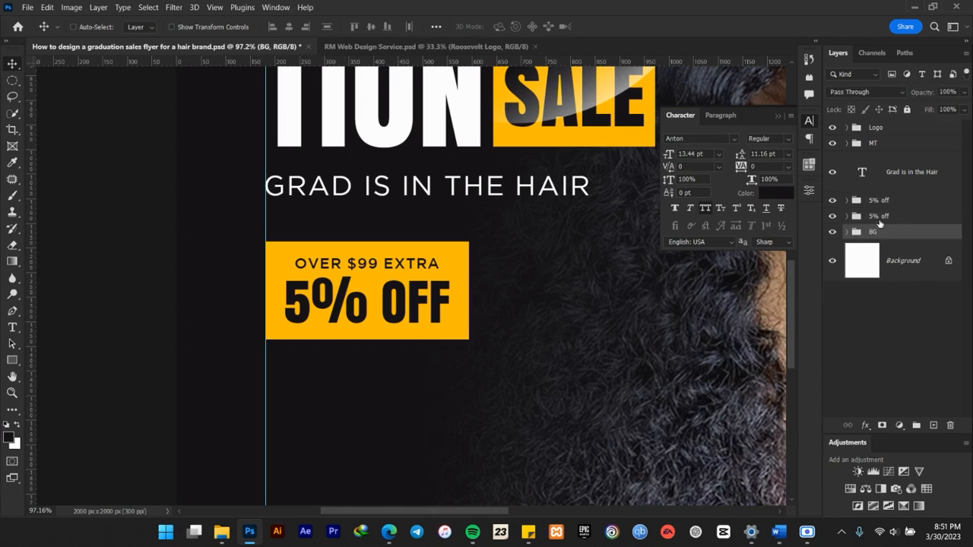
Move the lower "5% off" group copy so its yellow box sits beside the first box on the same row with a small gap.
click(881, 215)
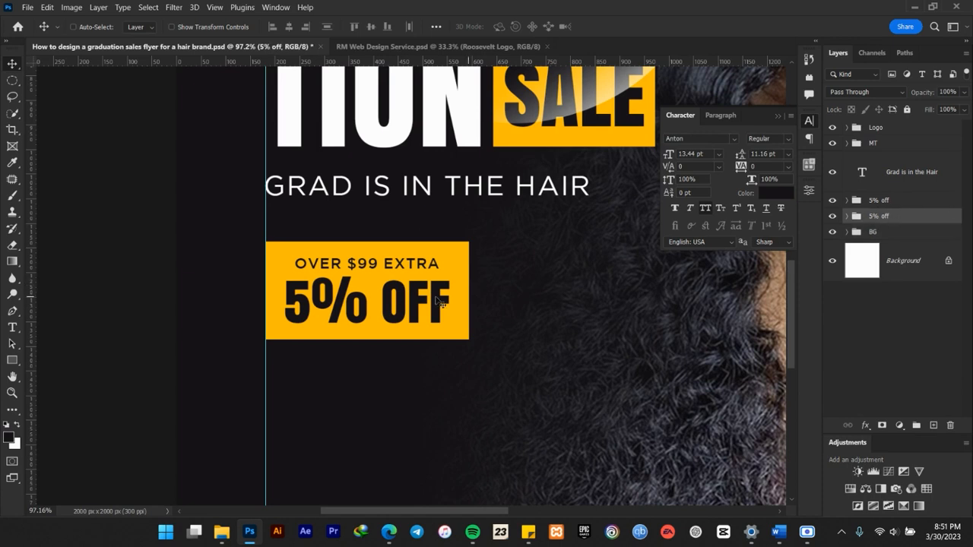
drag(562, 314, 436, 266)
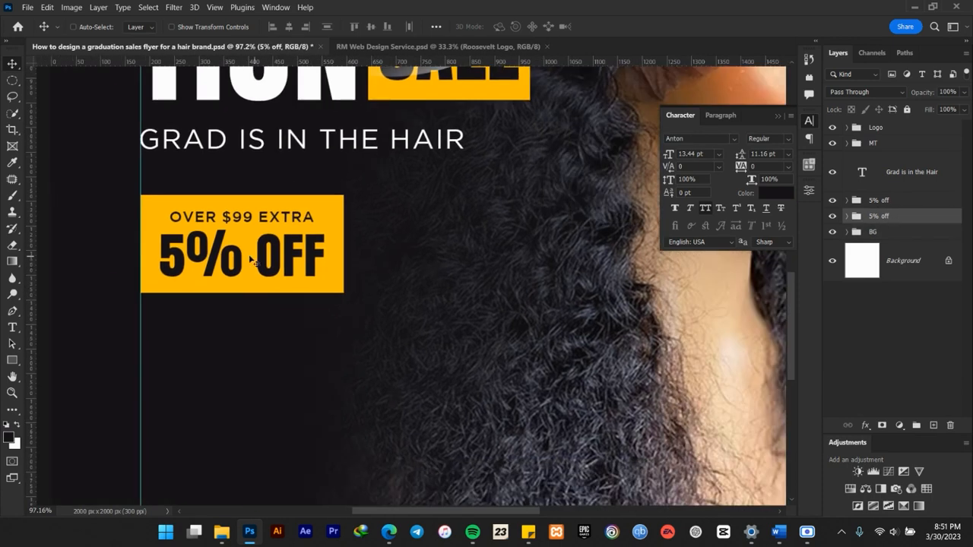
drag(206, 251, 430, 251)
scroll(430, 251, down, 5)
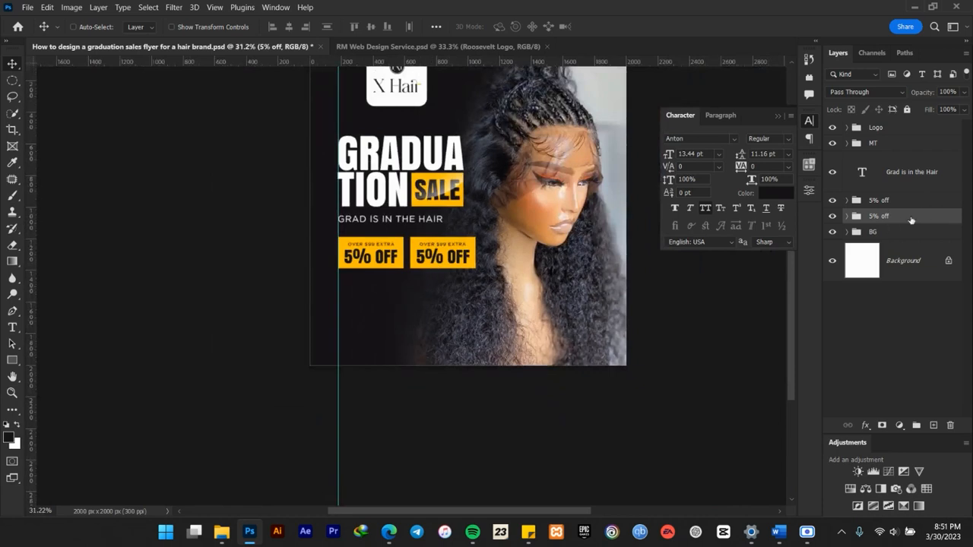
scroll(415, 261, up, 4)
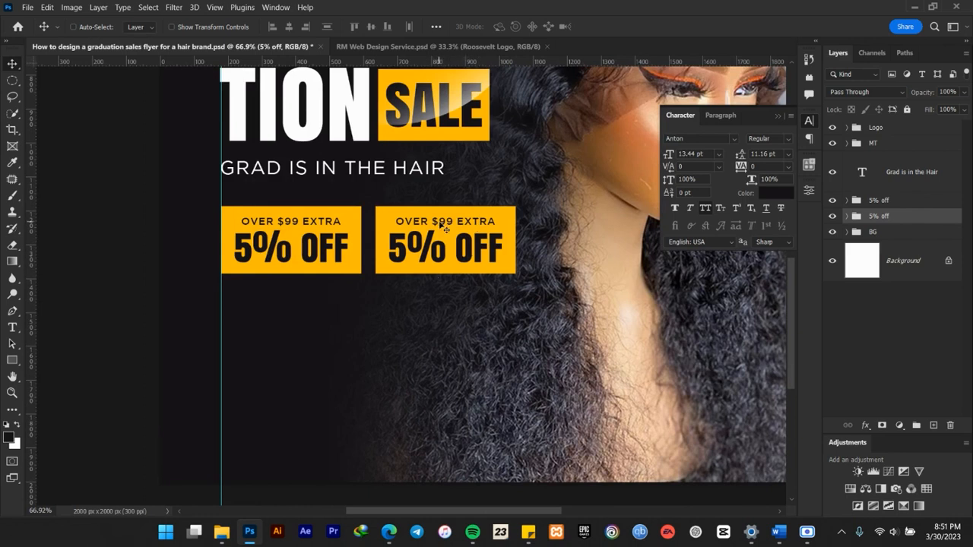
scroll(381, 290, down, 4)
scroll(383, 262, up, 6)
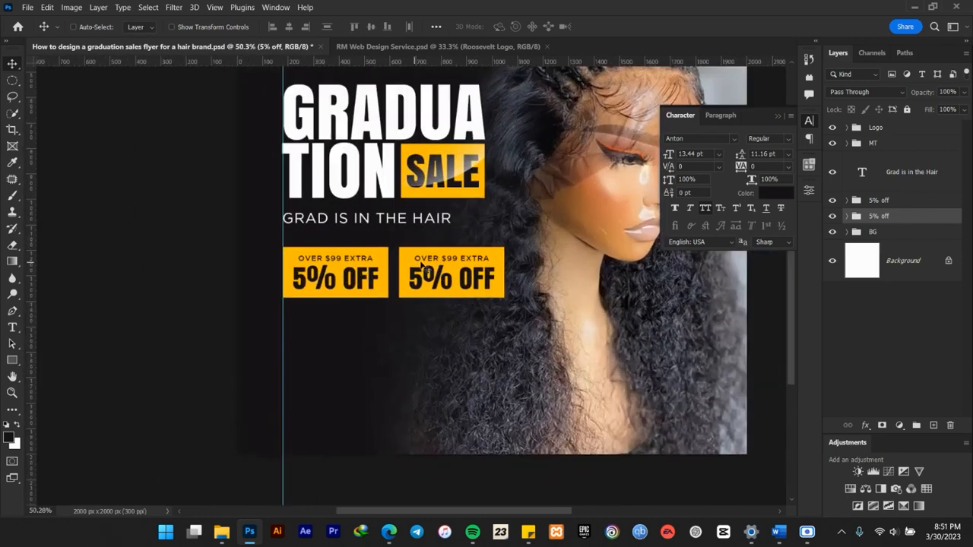
scroll(444, 268, up, 3)
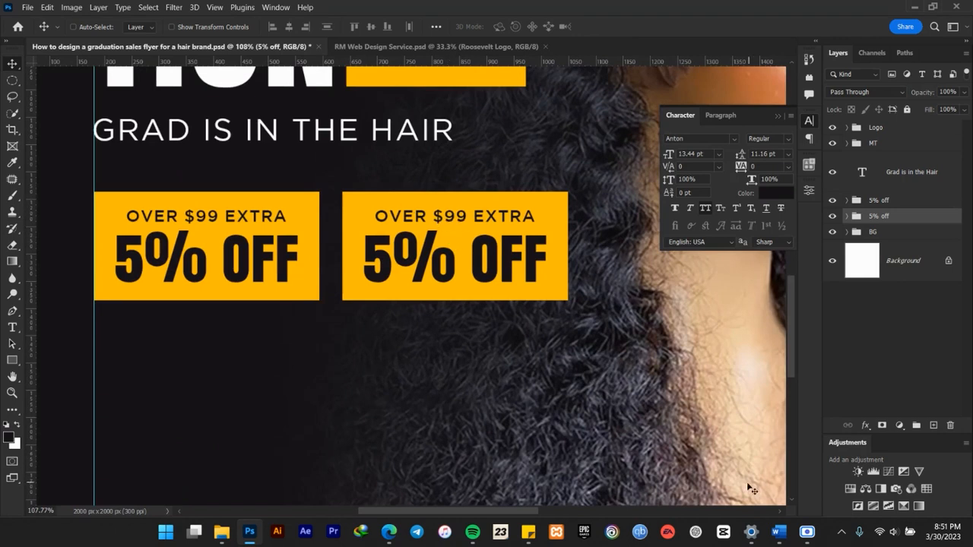
Switch to the Word brief, copy "$199 Extra" from the second offer line, and return to Photoshop.
click(778, 532)
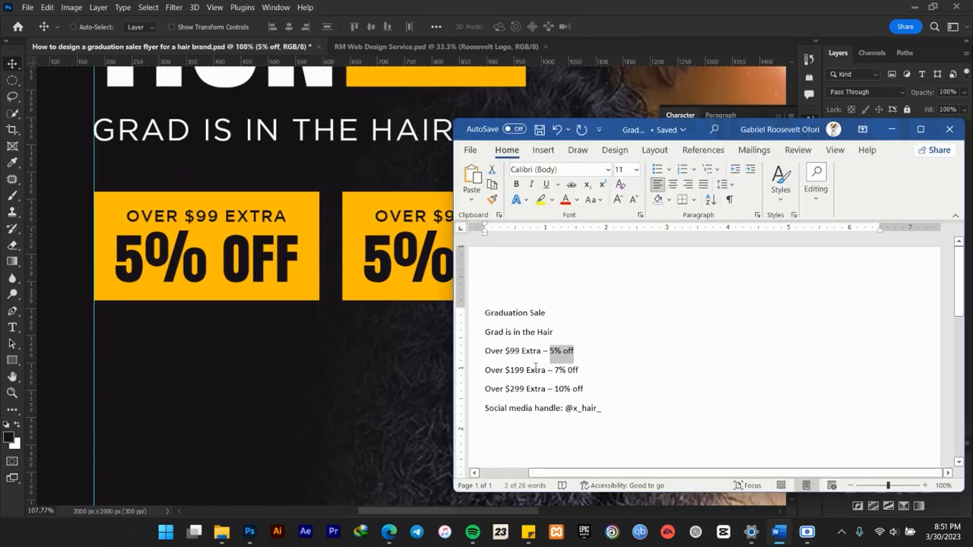
drag(546, 370, 509, 372)
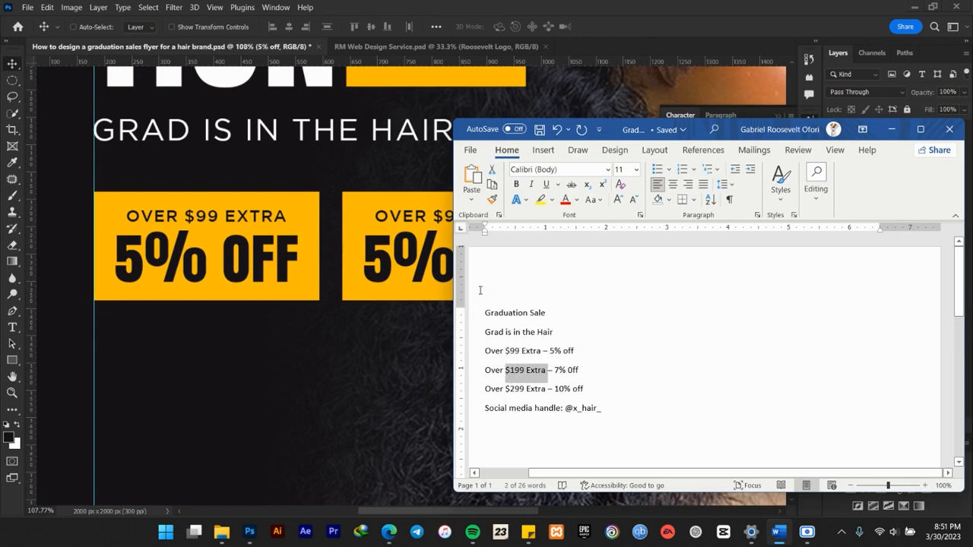
click(571, 4)
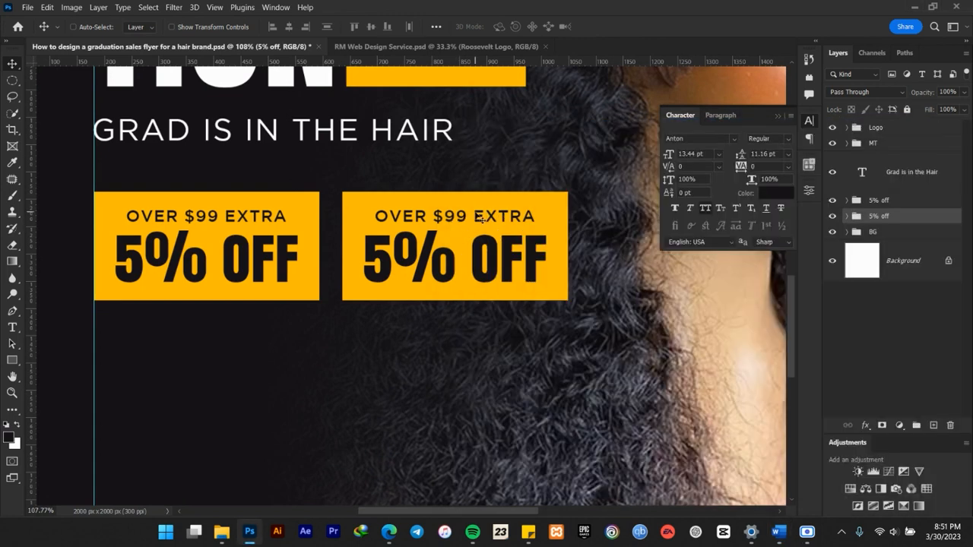
Change the second box's small text to "Over $199 Extra" and center it horizontally on its yellow rectangle.
key(t)
drag(435, 216, 538, 216)
text($199 Extra)
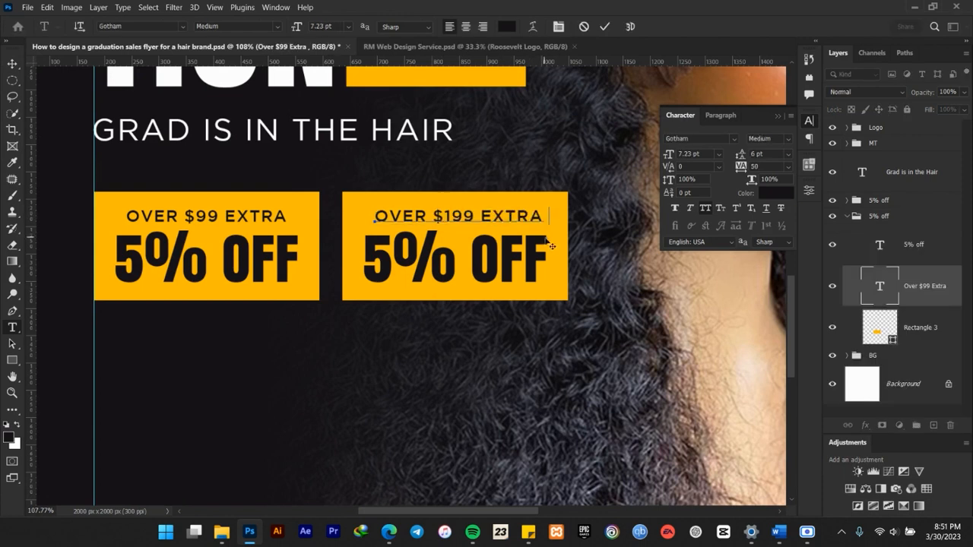
click(604, 27)
key(v)
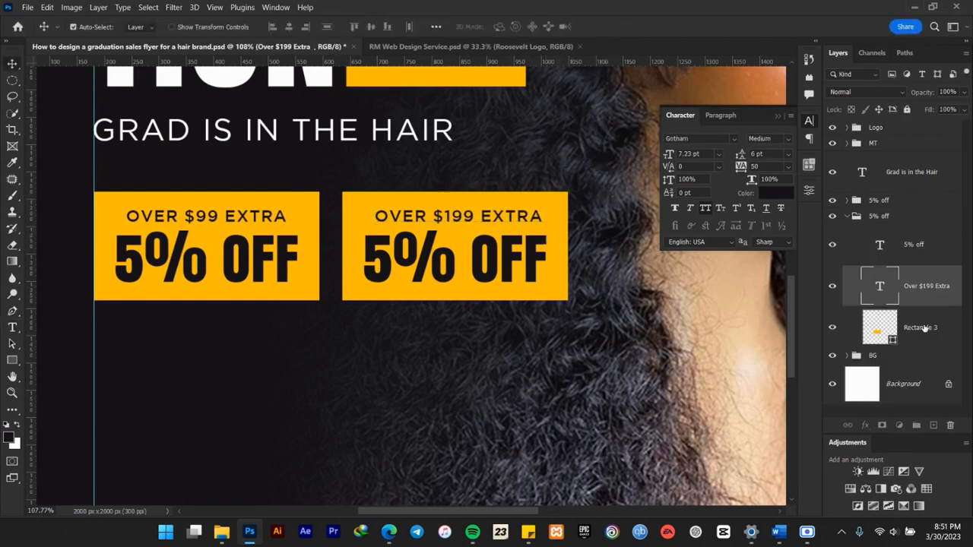
click(289, 27)
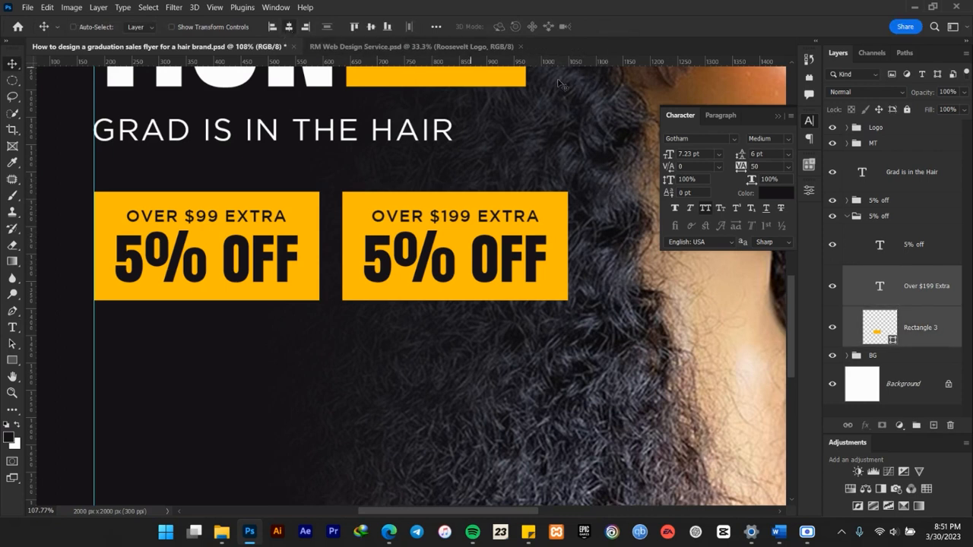
click(778, 116)
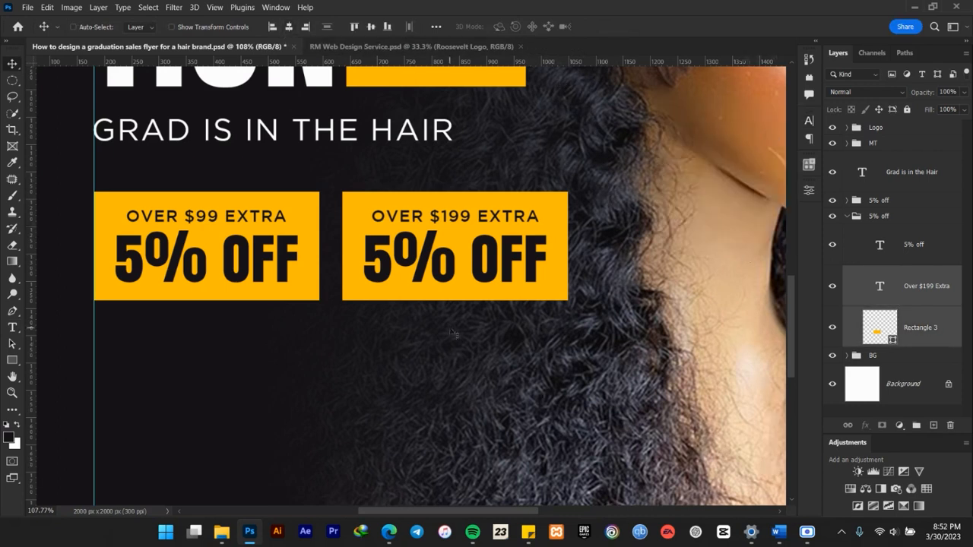
Change the second box's discount text to "7% off" and center it horizontally on its yellow rectangle.
key(t)
drag(390, 262, 363, 262)
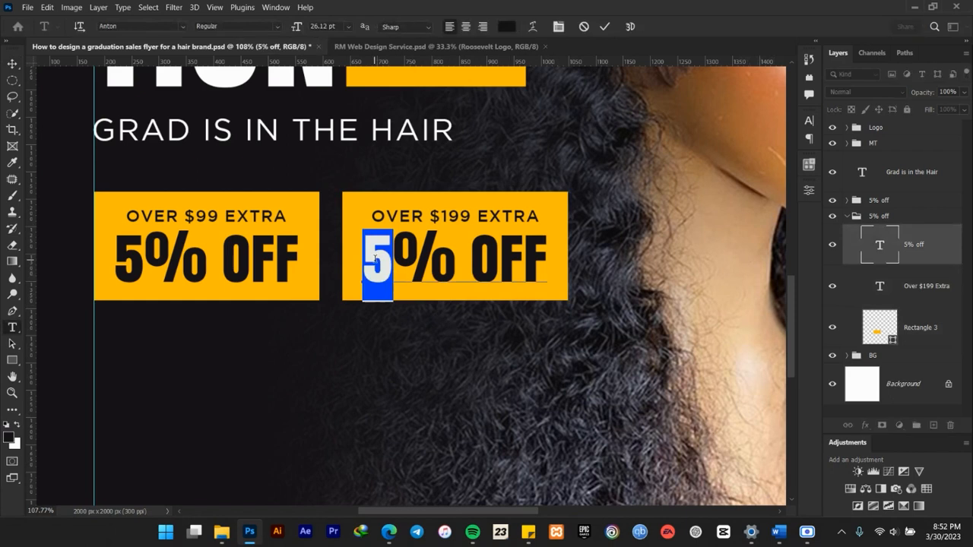
text(7)
click(605, 27)
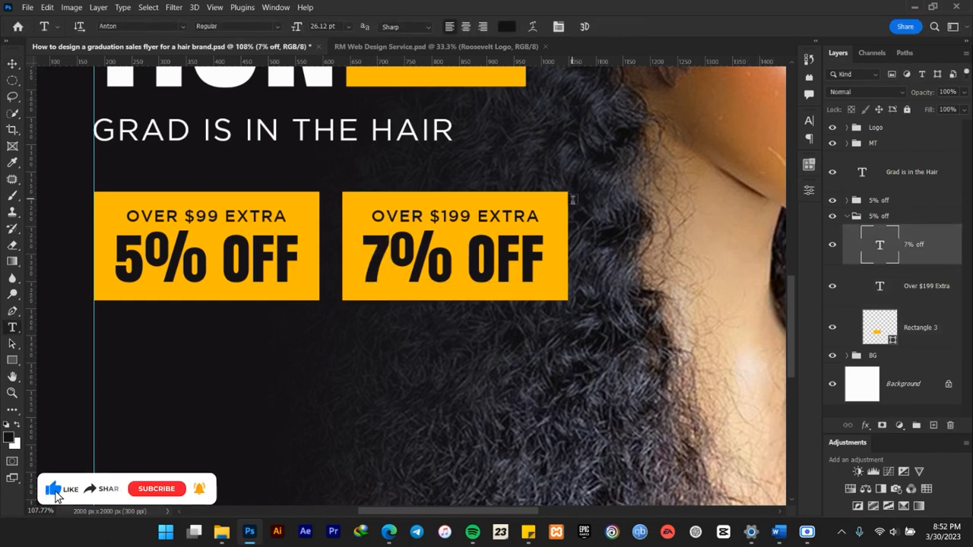
key(v)
ctrl+click(924, 330)
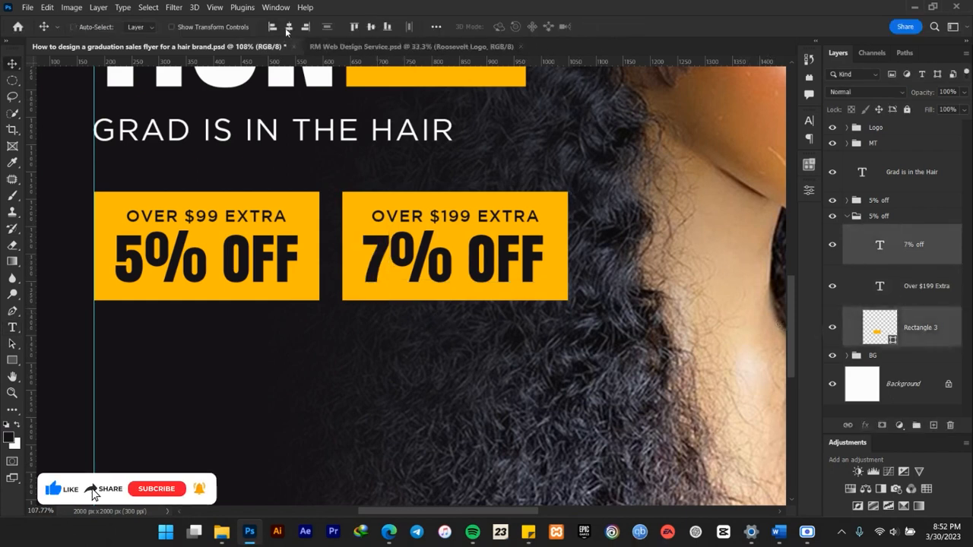
click(289, 27)
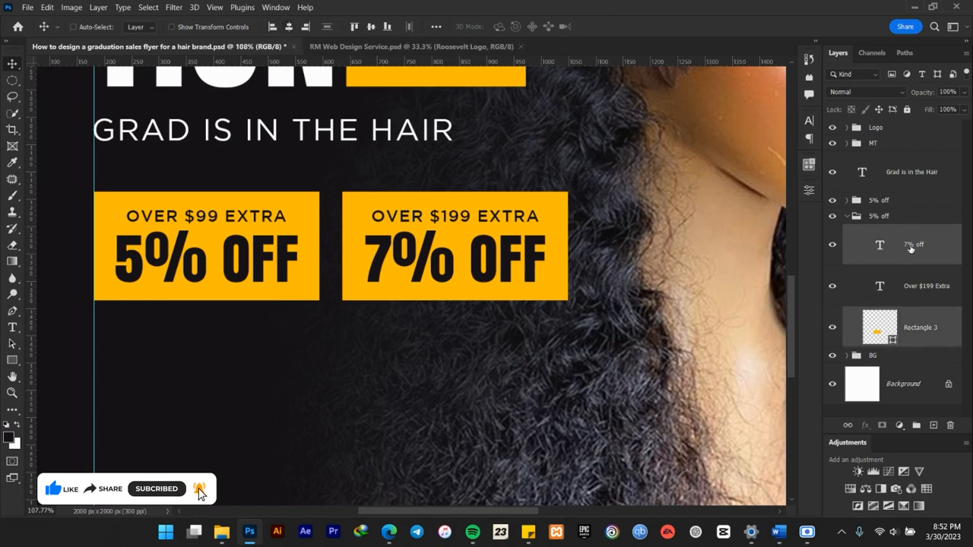
Rename the second box's layer group as "7% off" and collapse it.
double_click(874, 217)
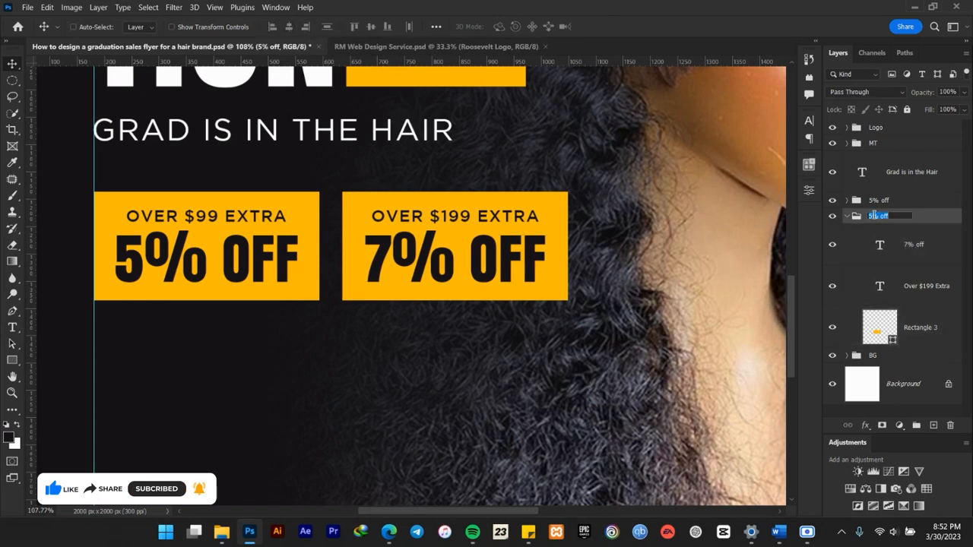
text(7)
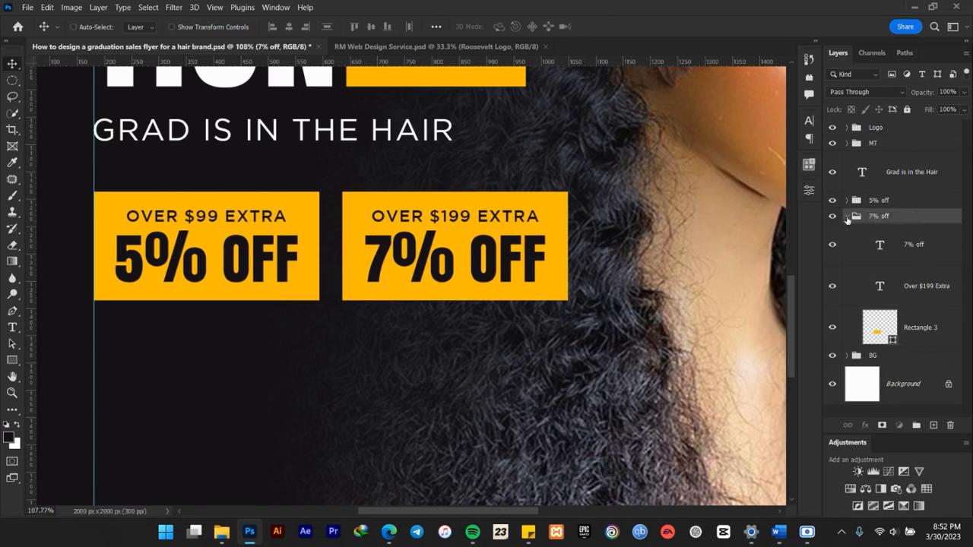
click(846, 217)
Duplicate the "5% off" group, place the copy under the "7% off" group in the layer order, and move its box below the first box.
scroll(669, 255, down, 6)
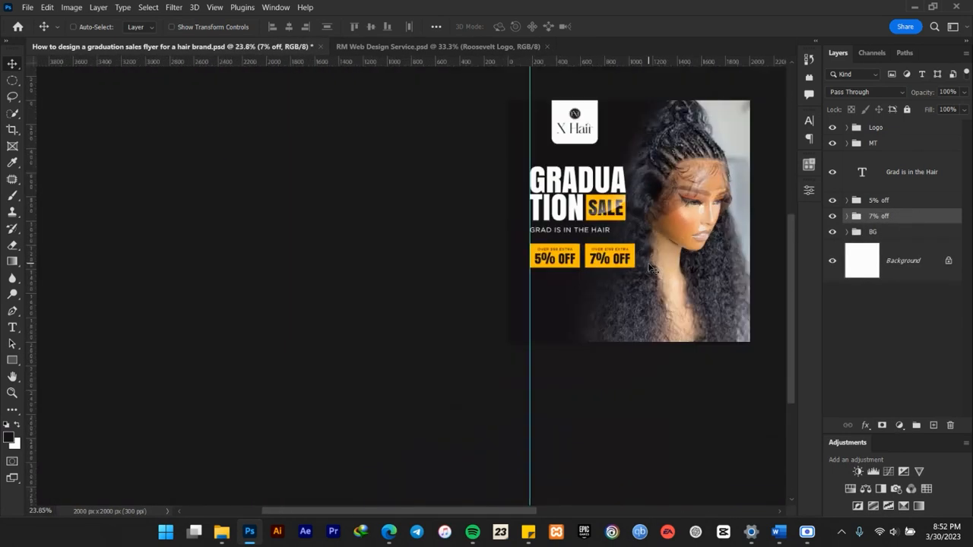
scroll(668, 240, up, 4)
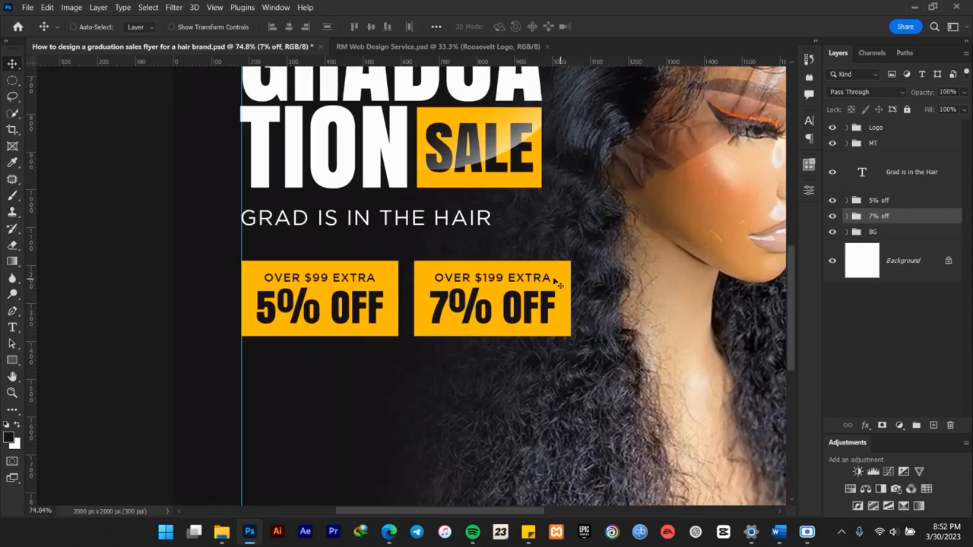
scroll(411, 274, down, 3)
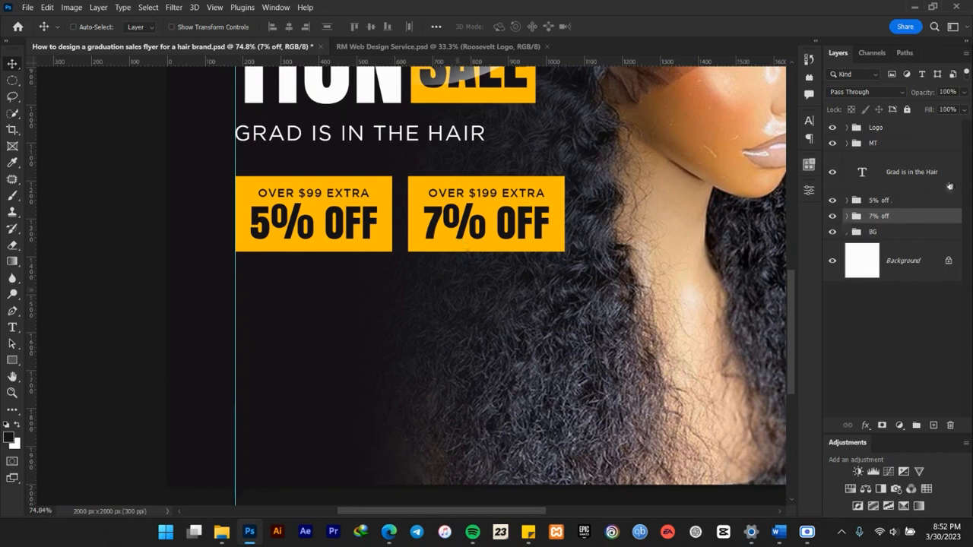
click(905, 202)
key(ctrl+j)
drag(905, 201, 894, 241)
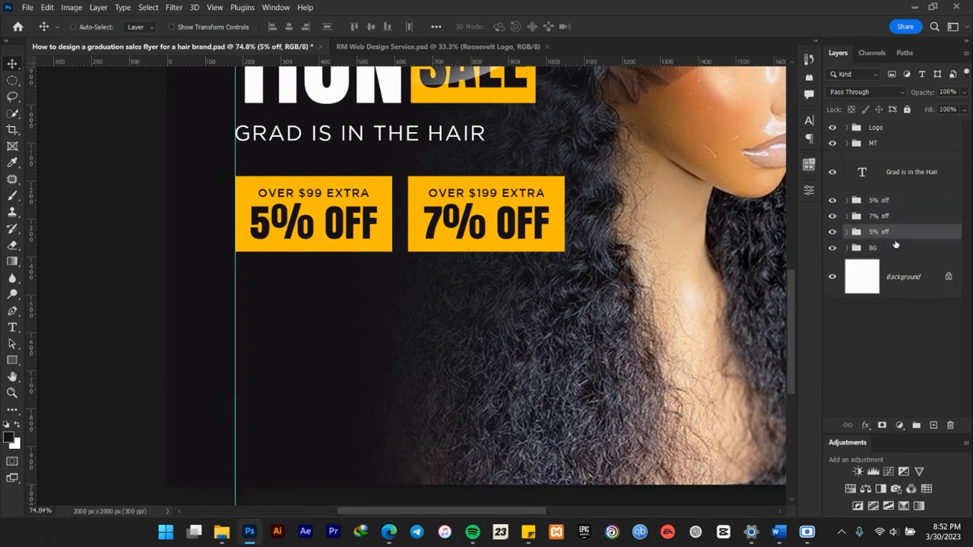
drag(327, 225, 332, 311)
scroll(332, 311, down, 2)
scroll(332, 312, down, 2)
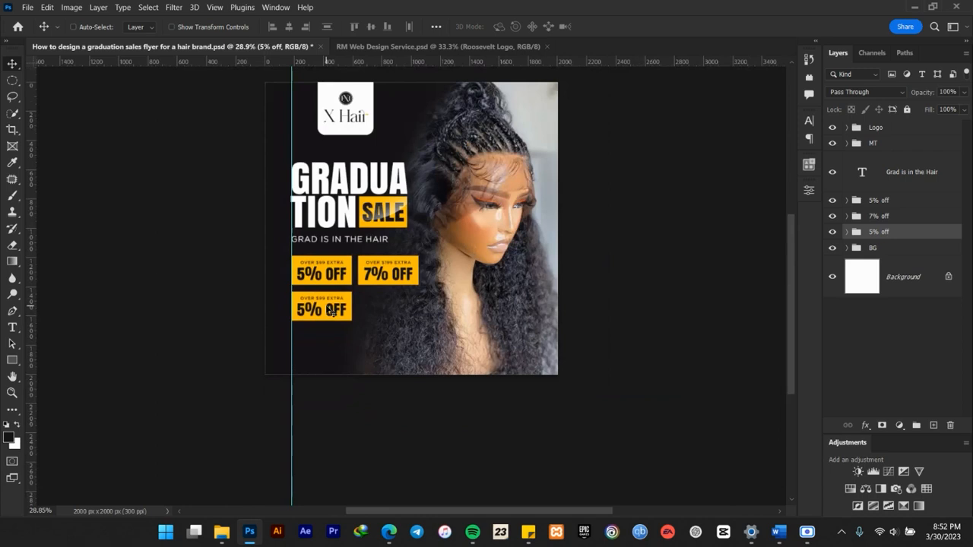
Nudge the "7% off" group horizontally so its gap to the first box matches the vertical gap between the stacked boxes.
click(912, 216)
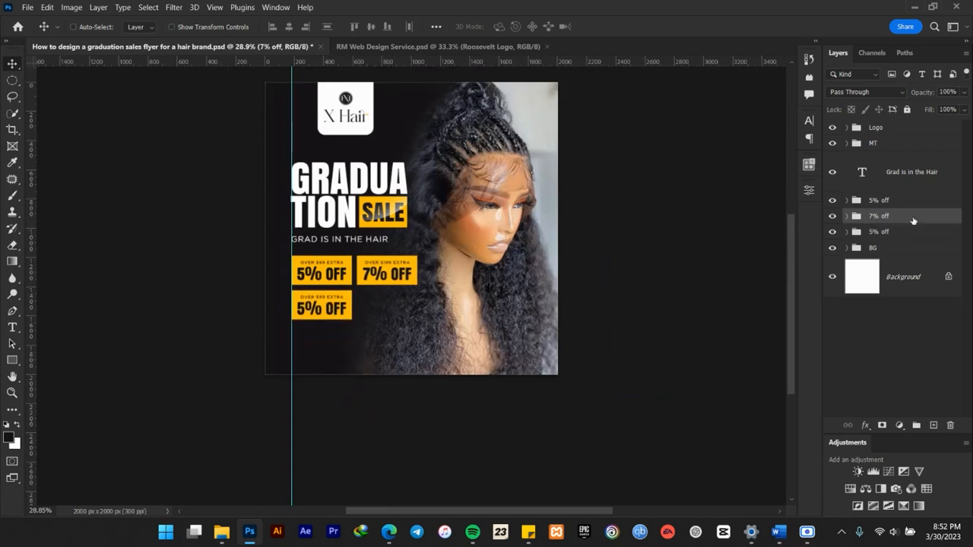
scroll(353, 289, up, 4)
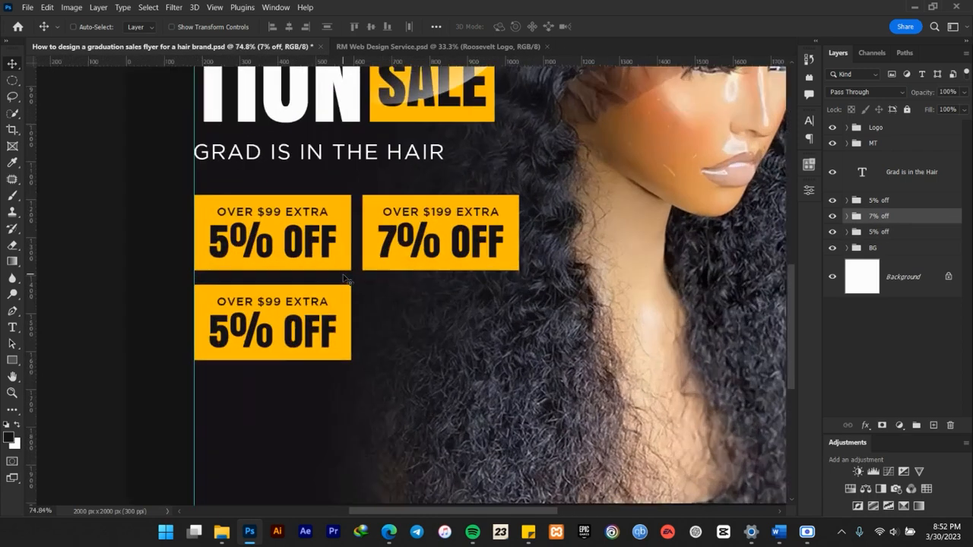
key(Right)
key(Right)
key(Right)
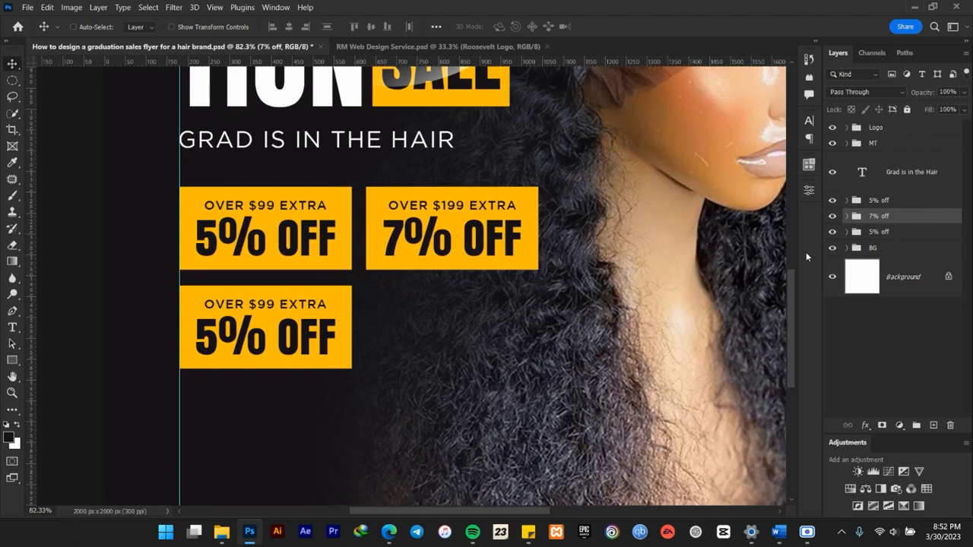
scroll(440, 296, down, 2)
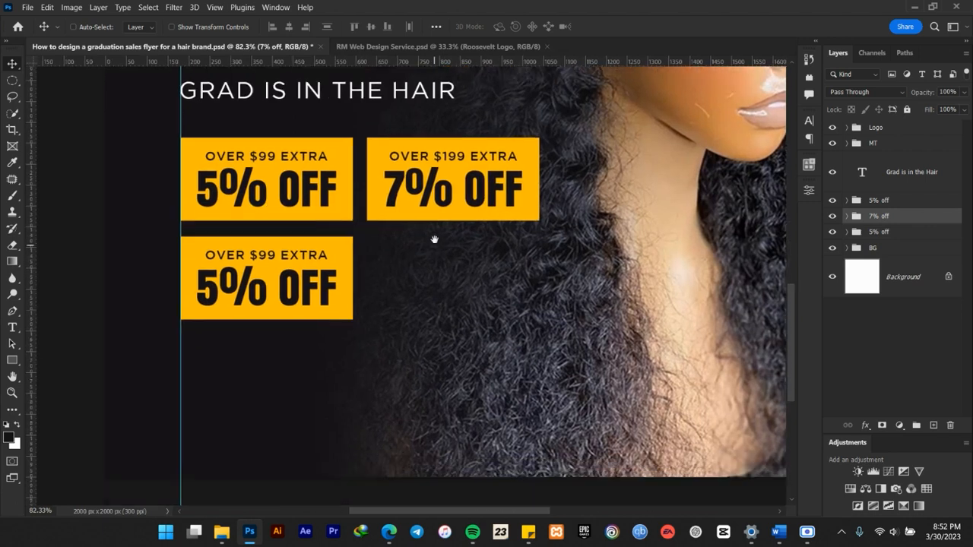
Identify the lower box's layer group by toggling its visibility, and rename the group as "10% off".
click(875, 234)
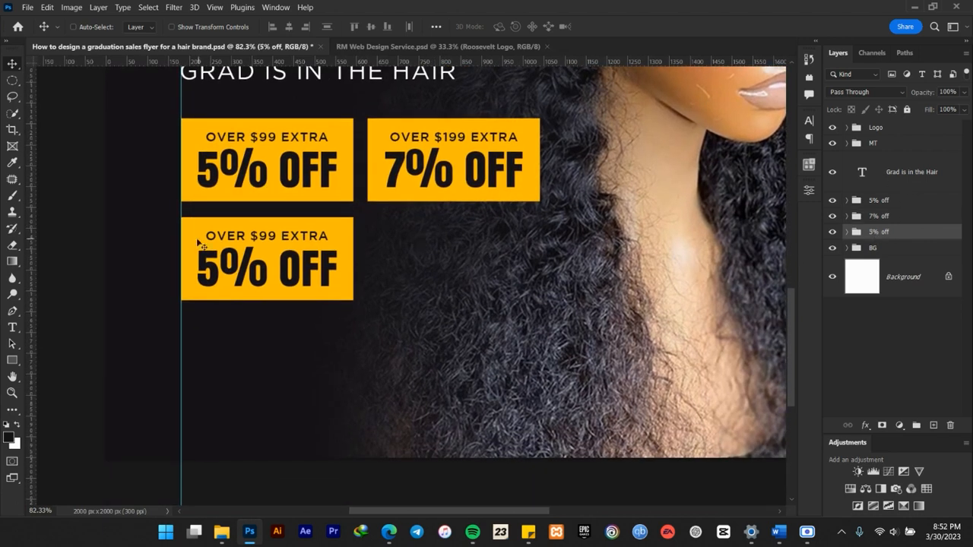
click(833, 232)
click(833, 233)
double_click(872, 233)
text(10% off)
key(Return)
Switch to the Word brief, copy "$299 Extra" from the third offer line, and return to Photoshop.
click(776, 532)
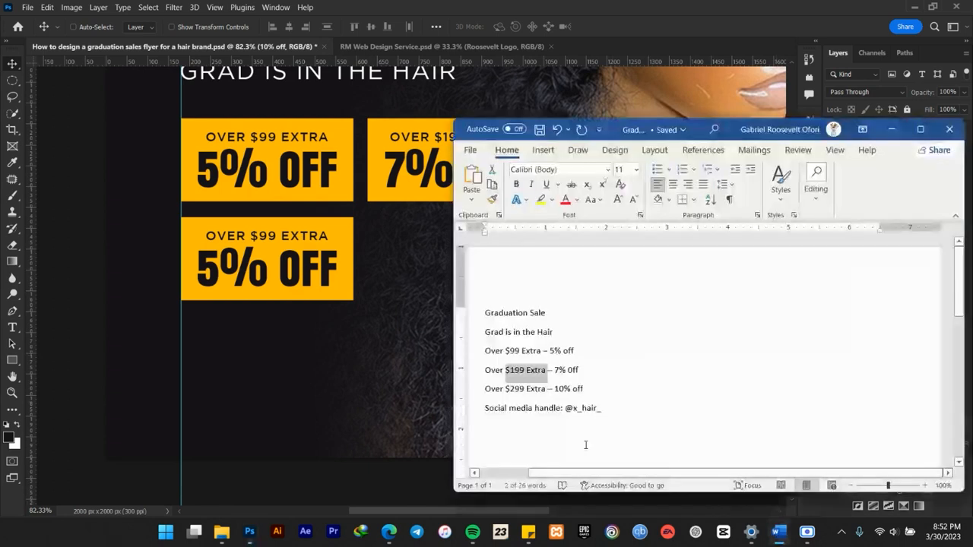
mouse_move(546, 389)
mouse_down()
mouse_move(505, 389)
mouse_move(546, 389)
mouse_up()
click(511, 391)
click(330, 335)
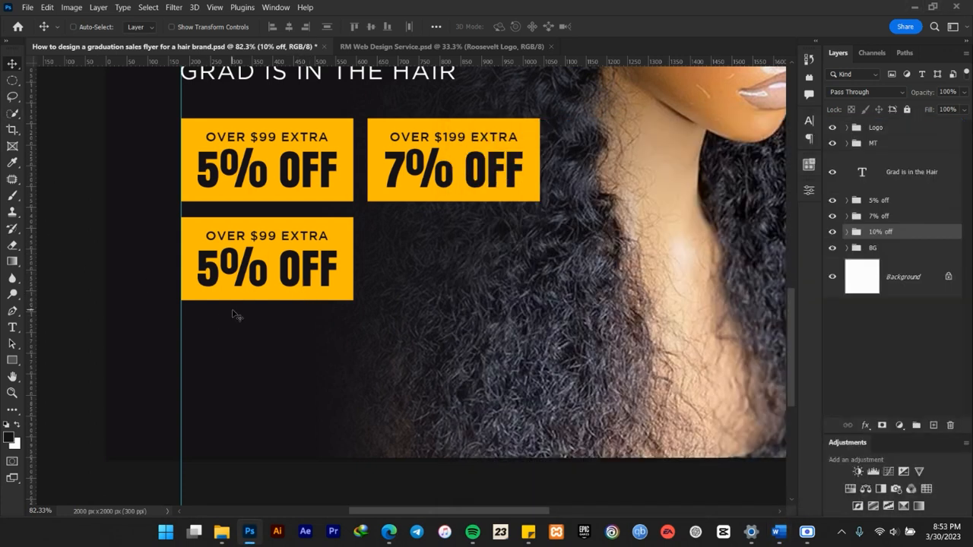
Change the lower box's small text to "Over $299 Extra" and center it horizontally on its yellow rectangle.
key(t)
drag(250, 235, 328, 235)
text($299 EXTRA)
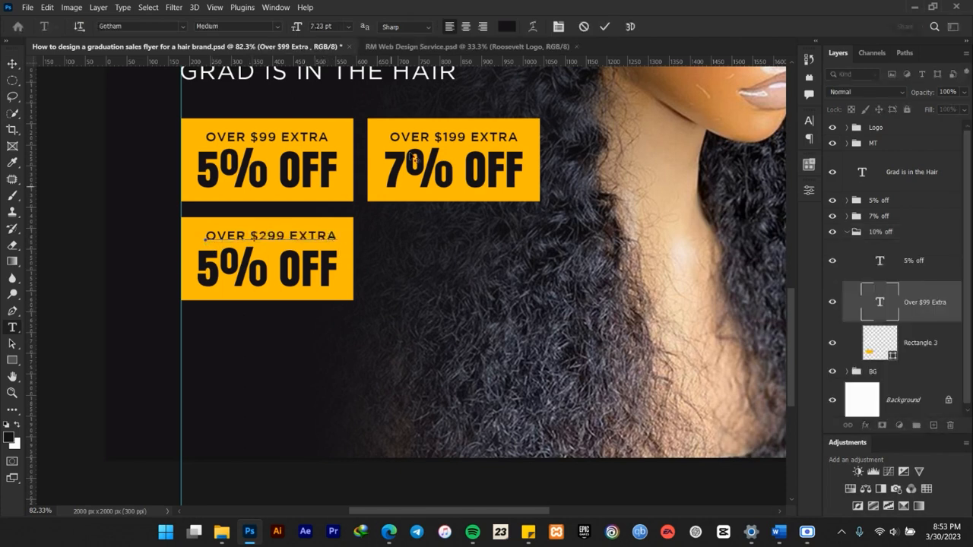
click(604, 27)
key(v)
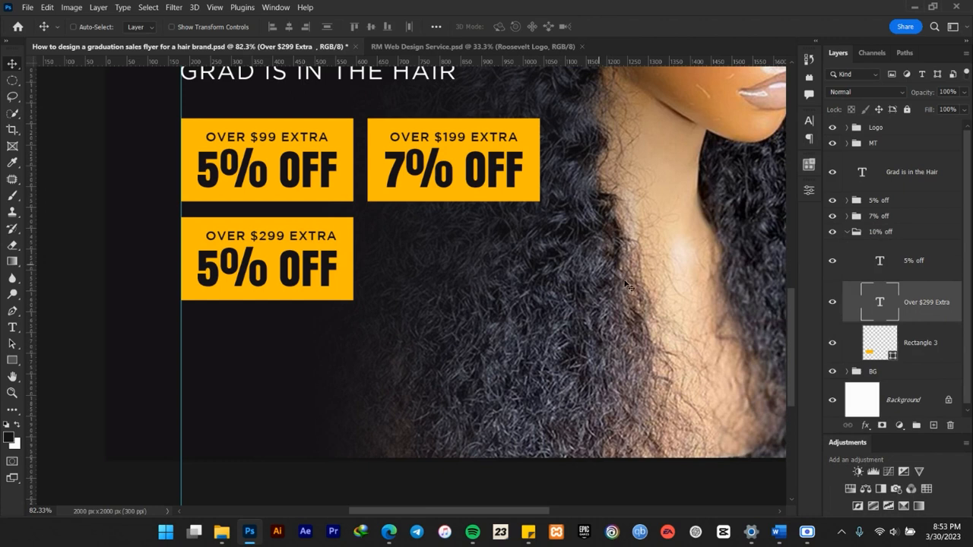
shift+click(931, 351)
click(290, 27)
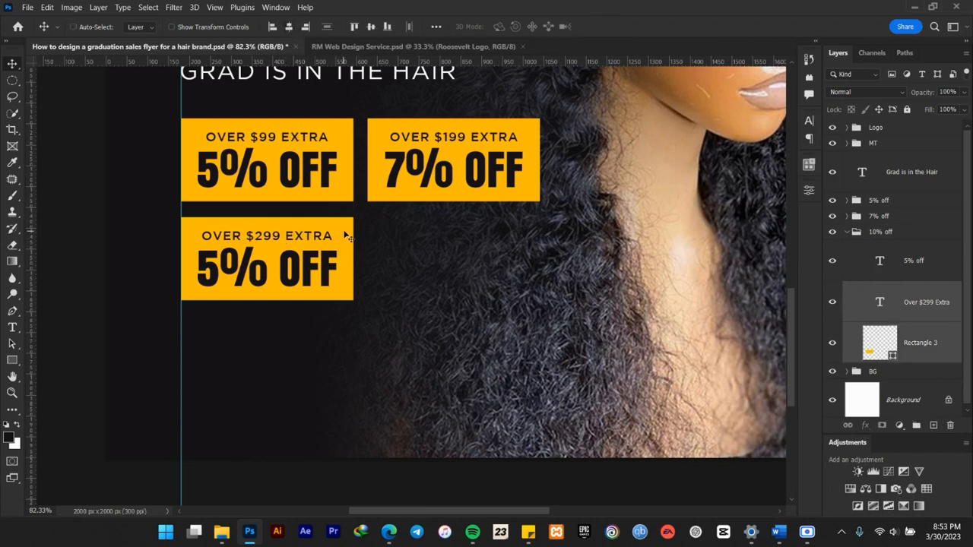
Change the lower box's large text to "10% off" by replacing its number.
key(t)
click(216, 270)
drag(218, 270, 198, 271)
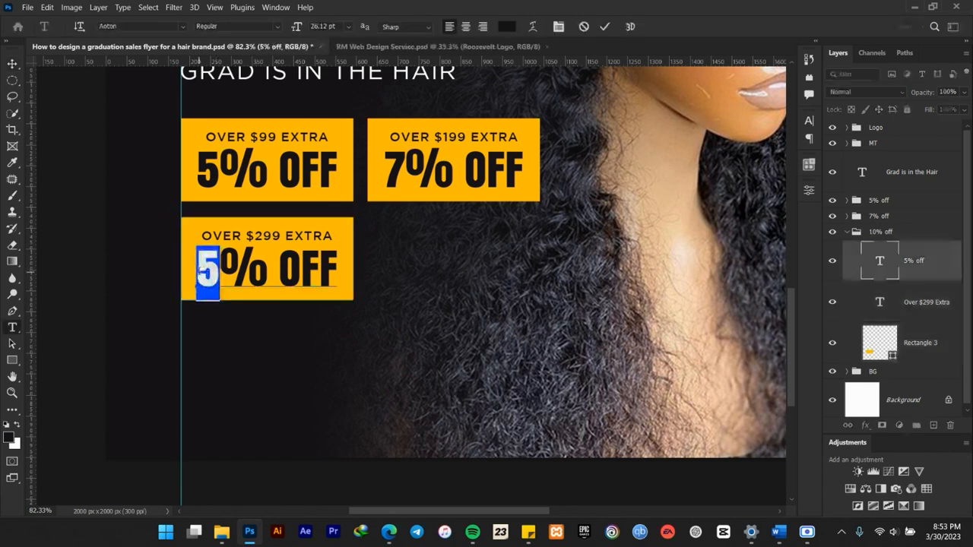
text(10)
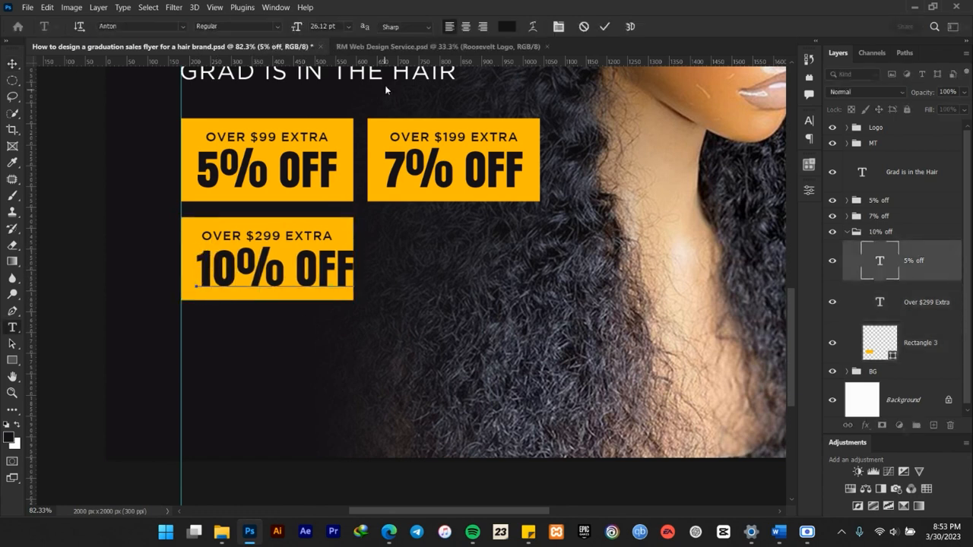
click(605, 27)
key(v)
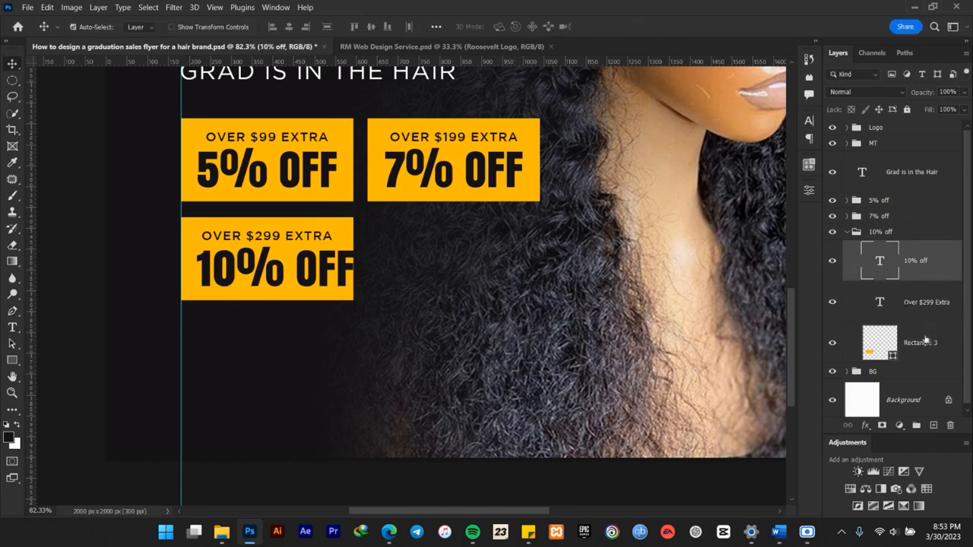
Center the "10% off" text horizontally on its yellow rectangle and collapse the "10% off" layer group.
shift+click(921, 343)
click(289, 32)
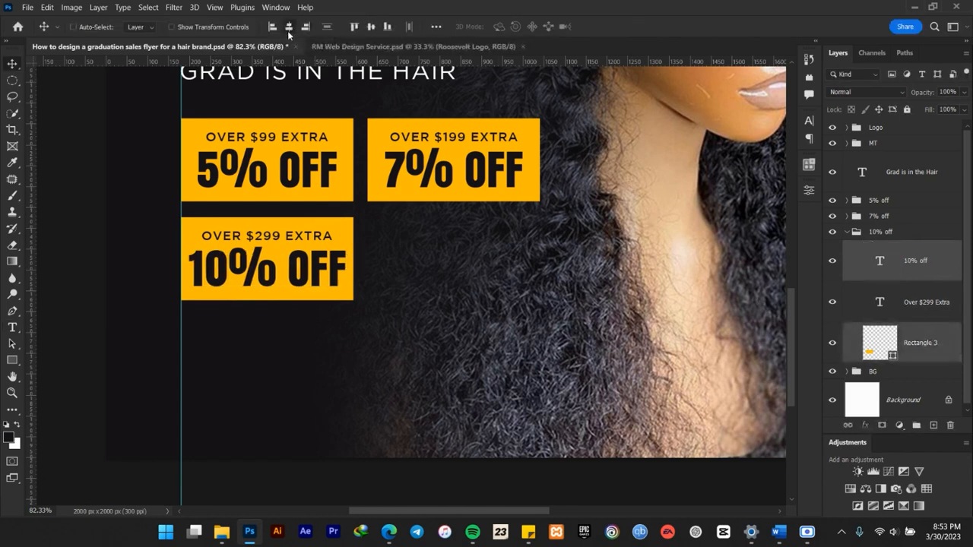
scroll(299, 262, down, 2)
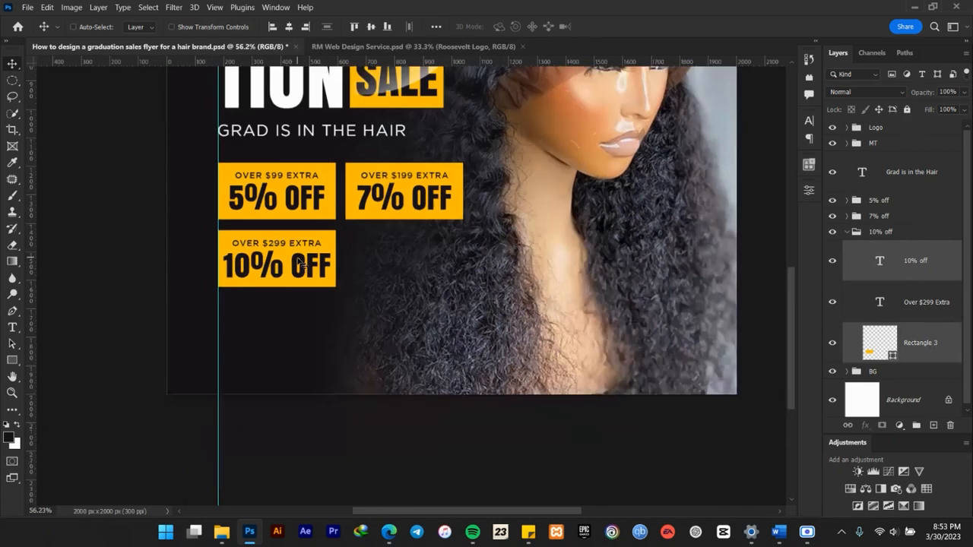
scroll(299, 262, down, 3)
scroll(291, 243, up, 2)
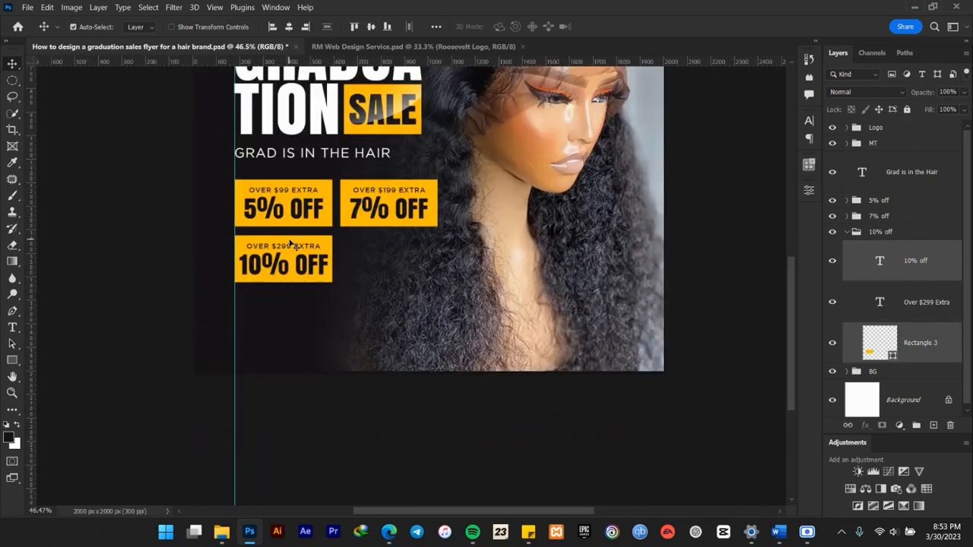
key(ctrl+0)
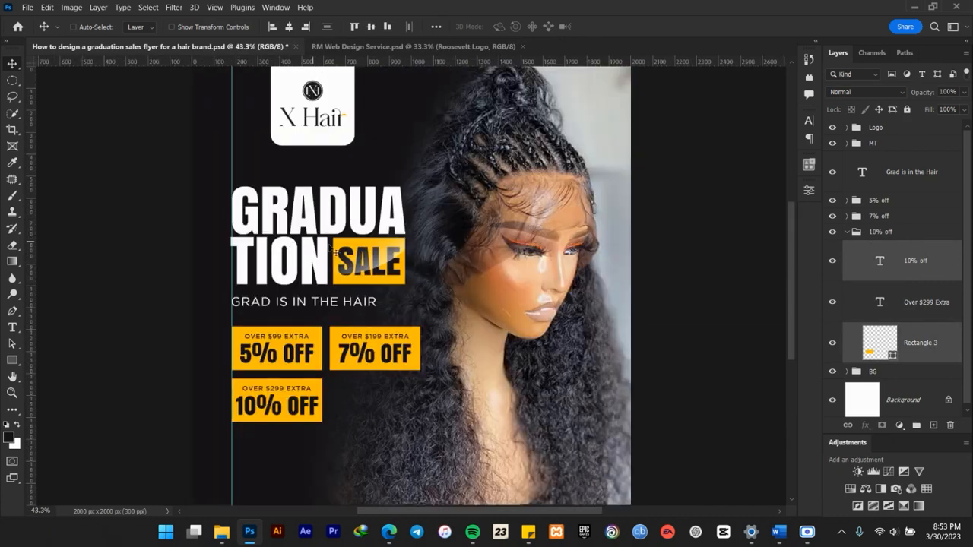
click(848, 235)
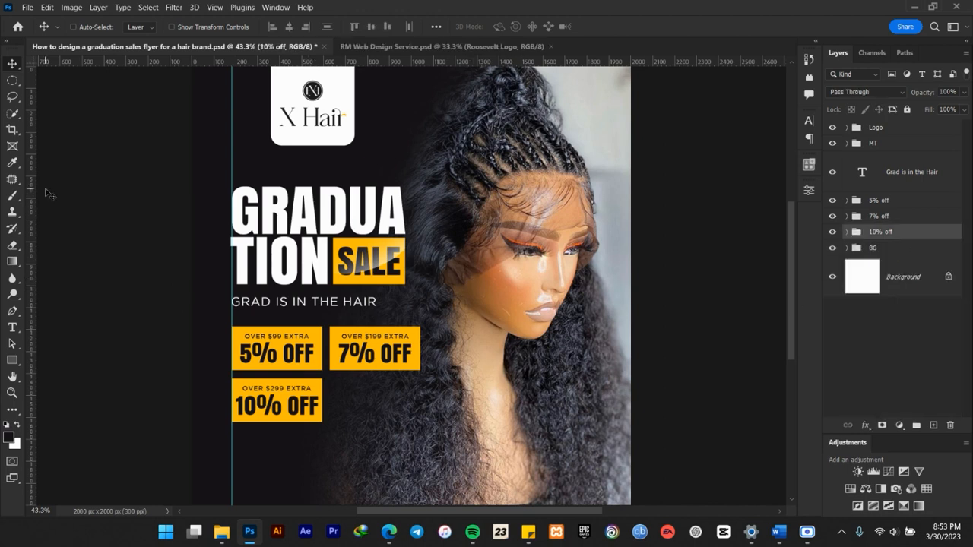
Add a vertical guide along the right edge of the yellow SALE box.
scroll(429, 252, down, 4)
scroll(386, 307, up, 5)
scroll(388, 312, up, 4)
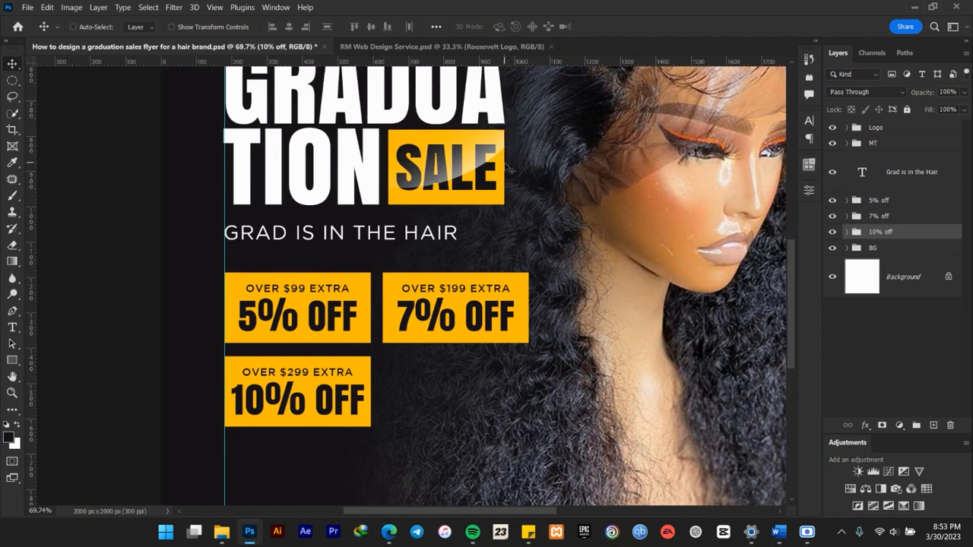
drag(34, 205, 504, 184)
Scale the 5%, 7% and 10% off groups together to about 91.83% so they fit between the two vertical guides.
shift+click(880, 200)
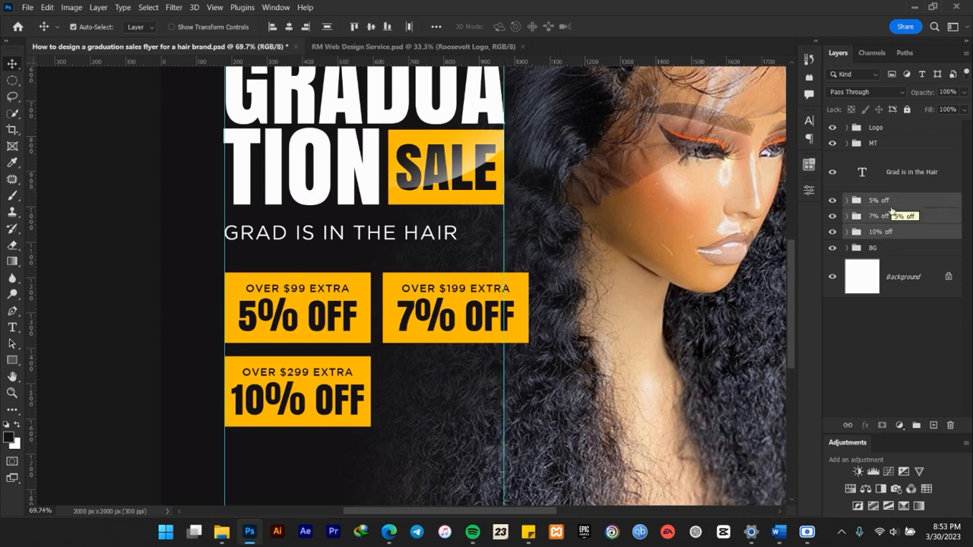
key(ctrl+t)
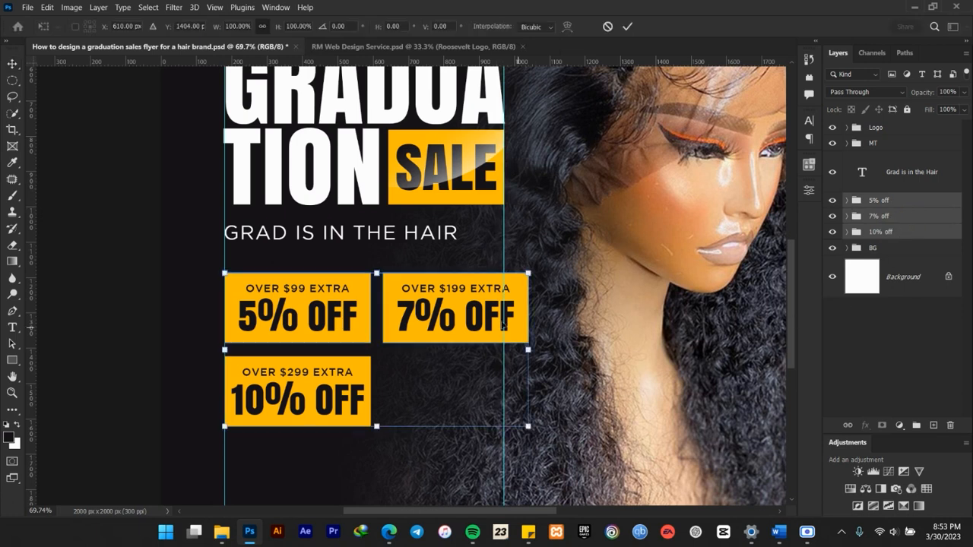
drag(521, 275, 495, 288)
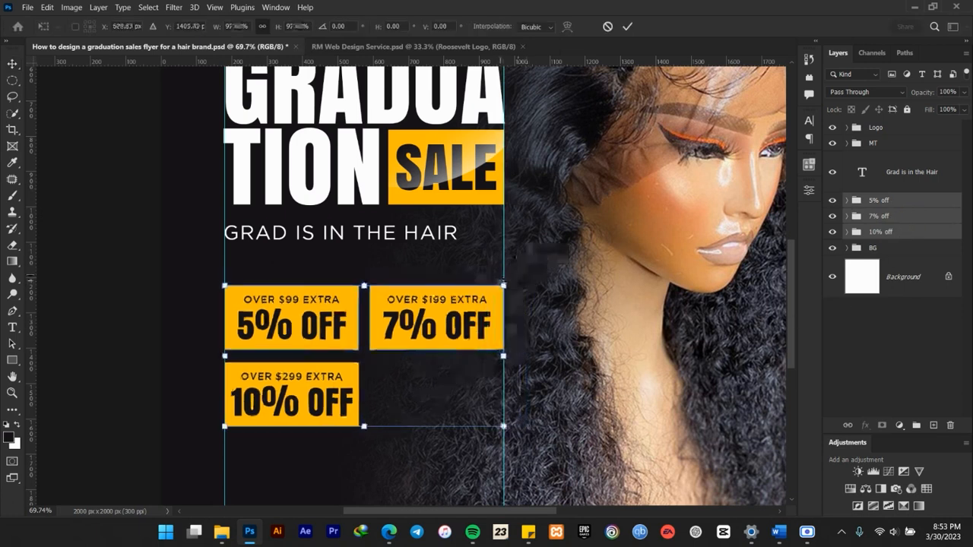
click(627, 26)
Nudge the three discount box groups slightly upward, closer to the tagline.
scroll(432, 336, down, 3)
key(Up)
key(Up)
key(Up)
key(Up)
key(Up)
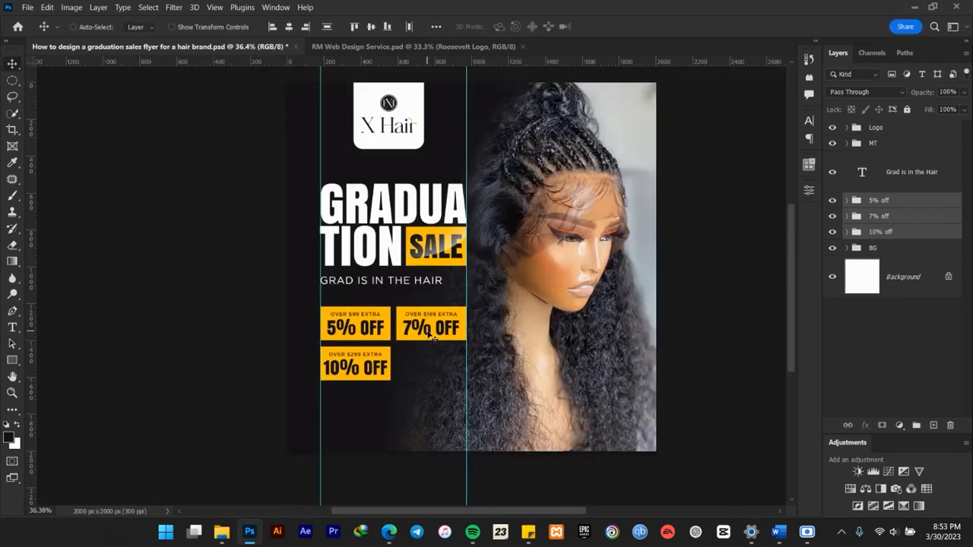
scroll(419, 336, up, 3)
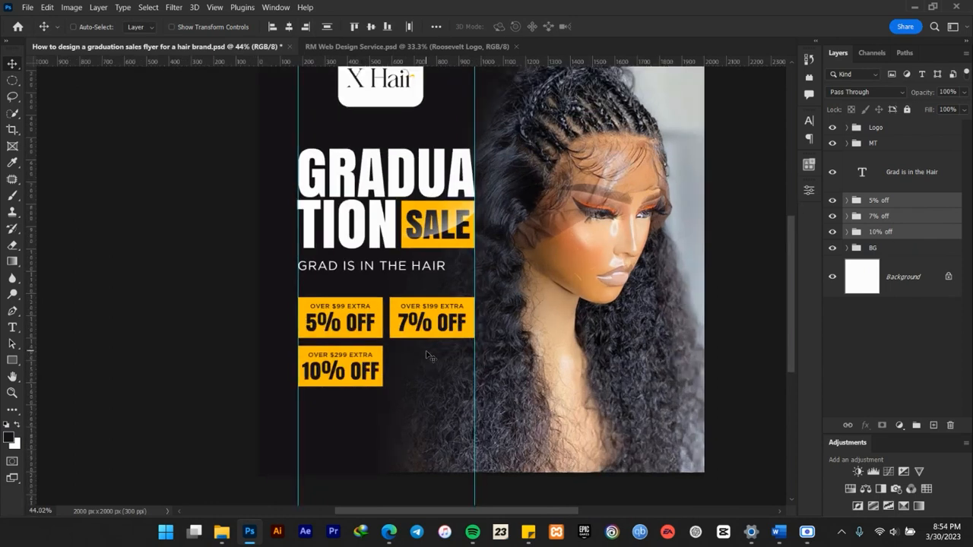
scroll(404, 231, down, 3)
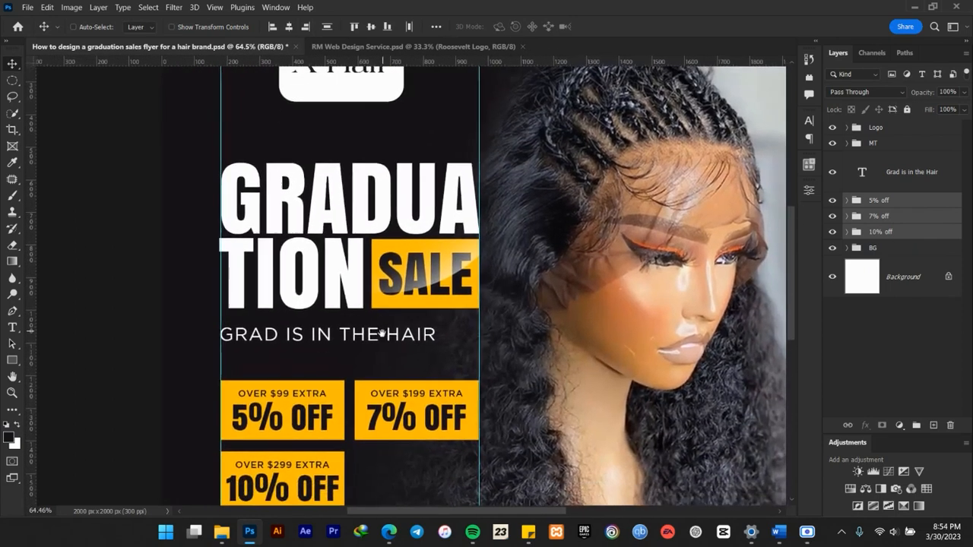
scroll(385, 332, down, 2)
scroll(385, 331, up, 2)
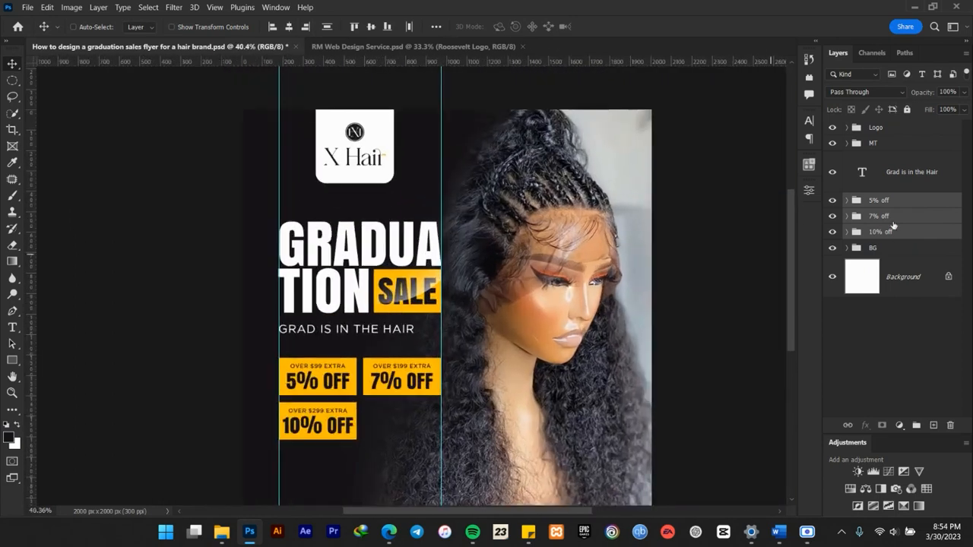
Reselect the 5%, 7% and 10% off groups together, fit the flyer in view and save the document.
click(902, 173)
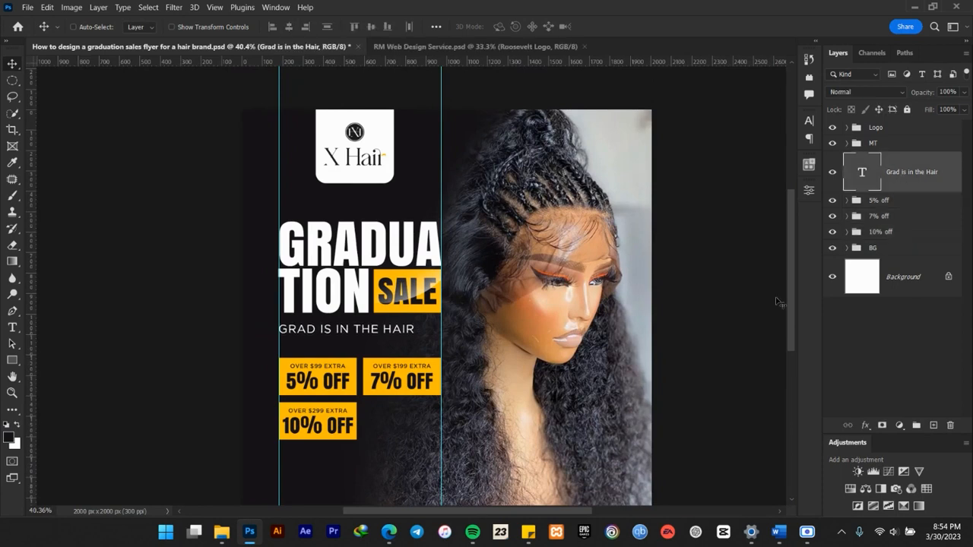
click(882, 201)
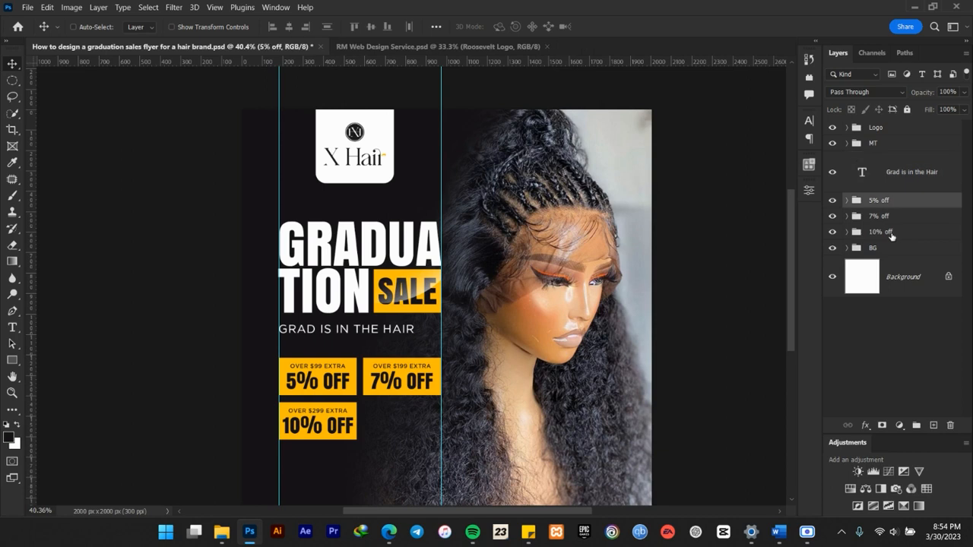
shift+click(891, 234)
scroll(455, 364, down, 3)
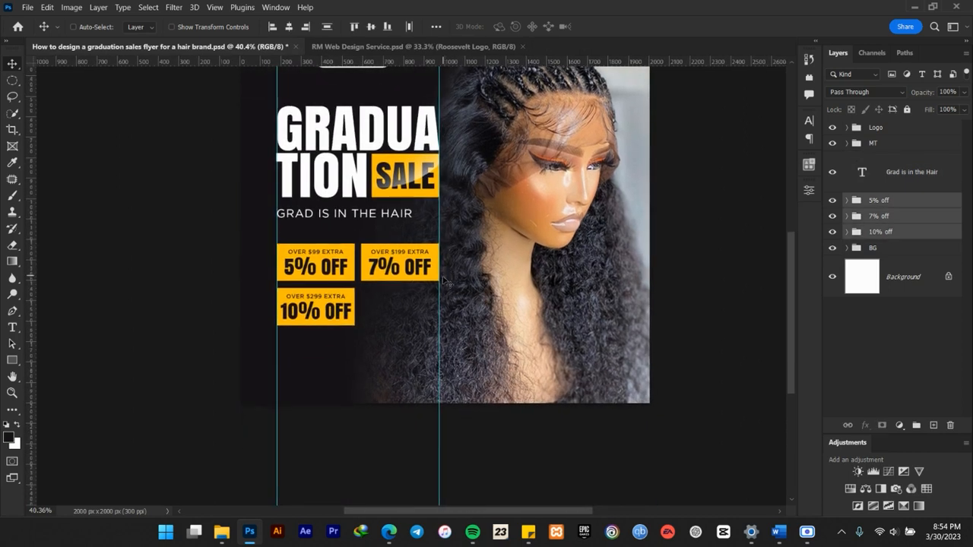
key(ctrl)
key(ctrl+0)
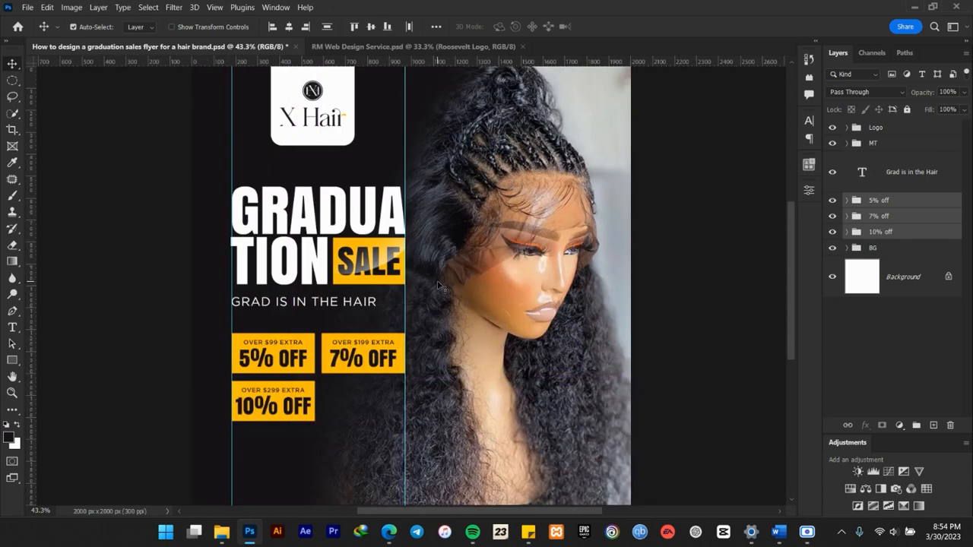
key(ctrl+s)
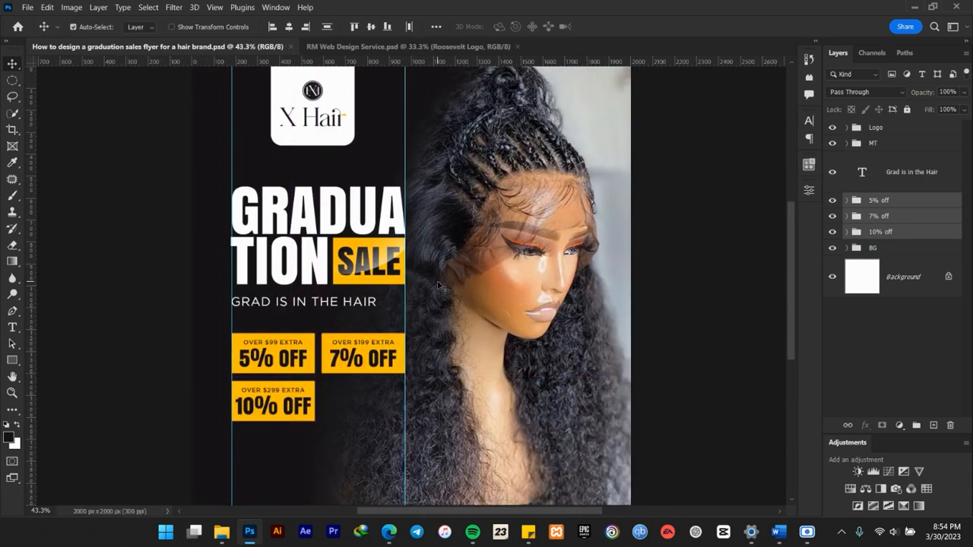
Hide the guides to review the whole flyer layout, and show them again.
key(ctrl)
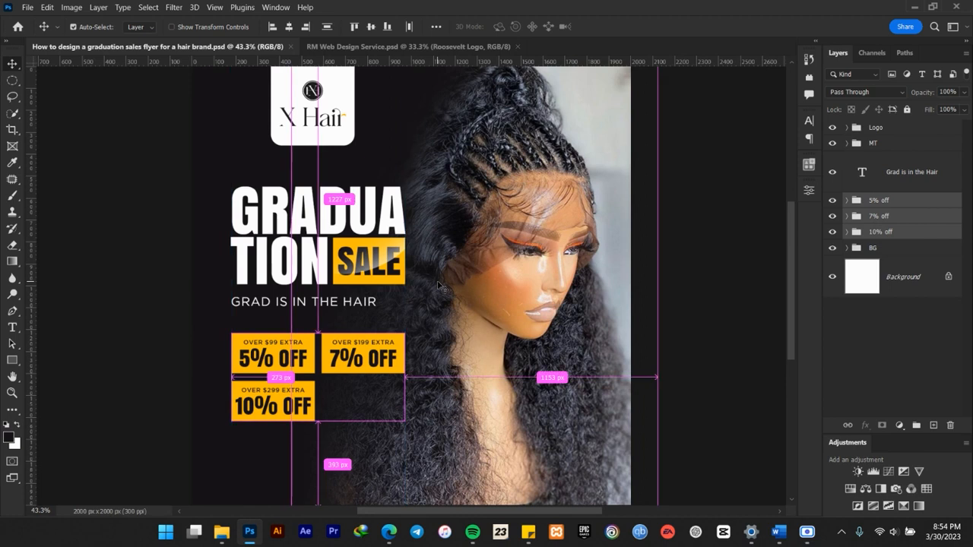
scroll(439, 286, down, 1)
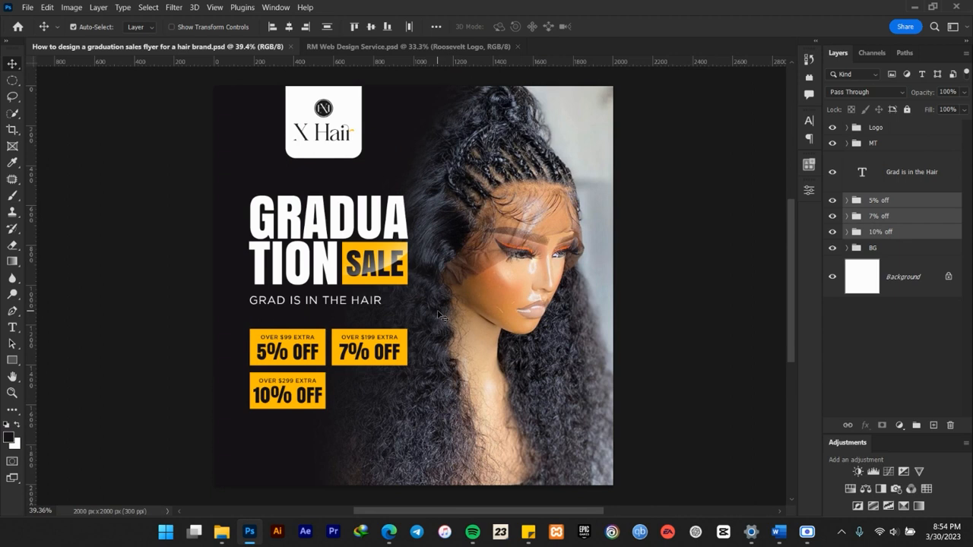
key(ctrl)
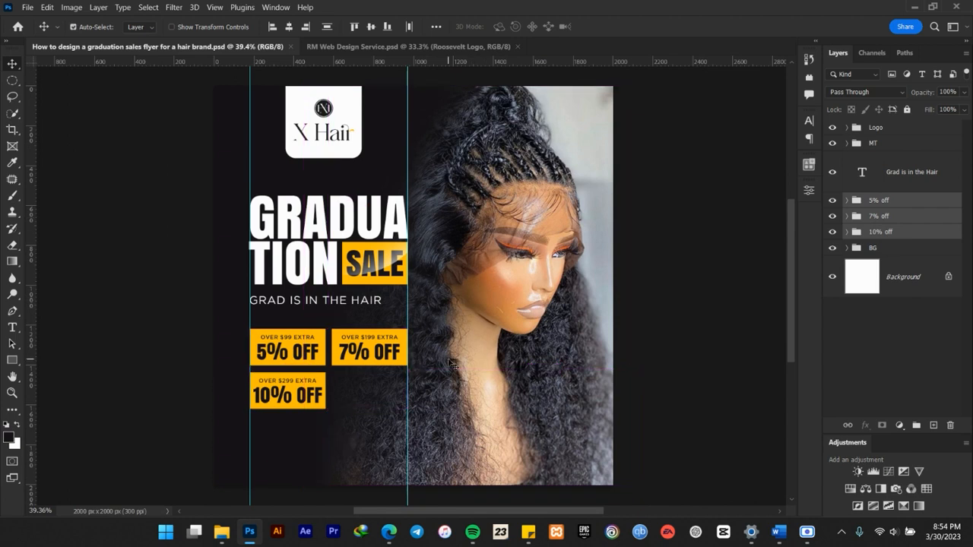
key(ctrl)
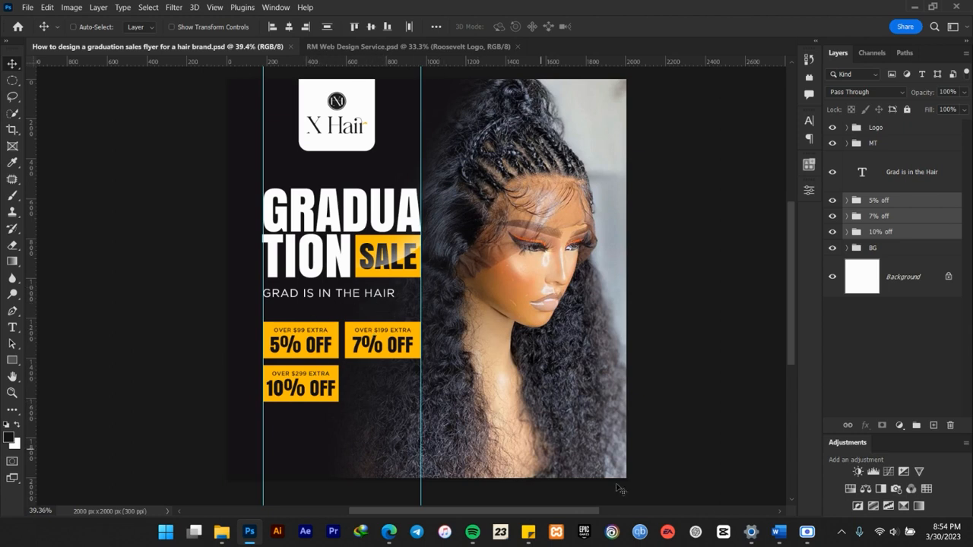
Check the social media handle line in the Word brief, and open "black-social-media-icons-png-3" from the project folder as a separate Photoshop document.
click(778, 531)
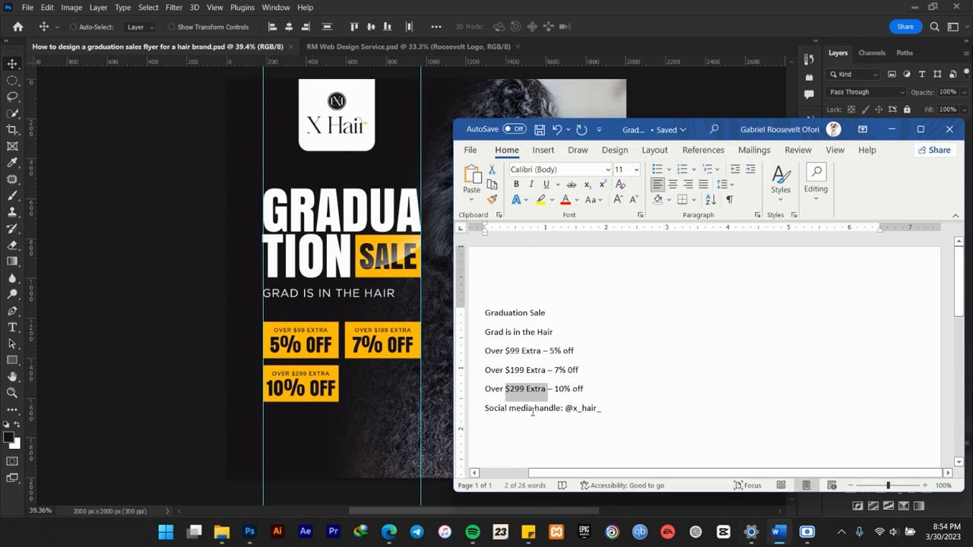
click(672, 5)
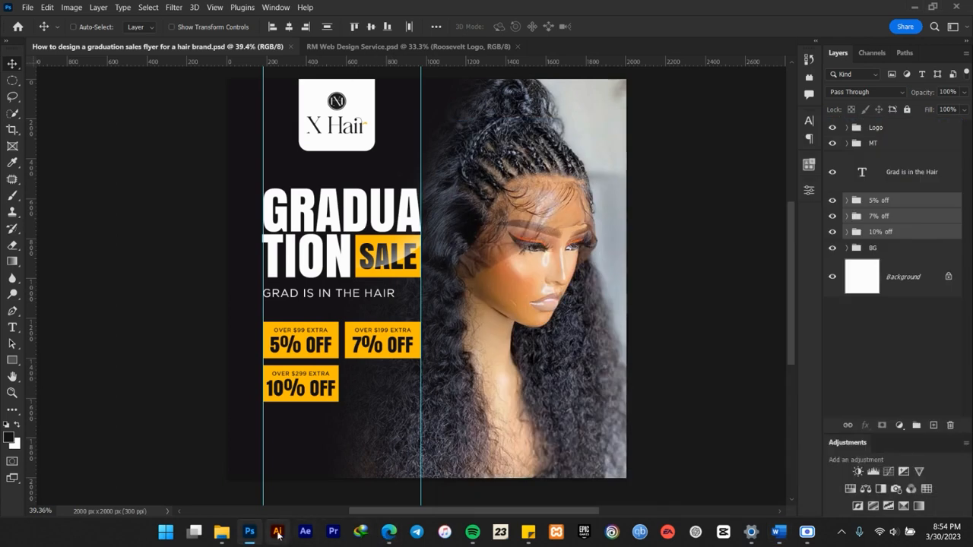
click(226, 536)
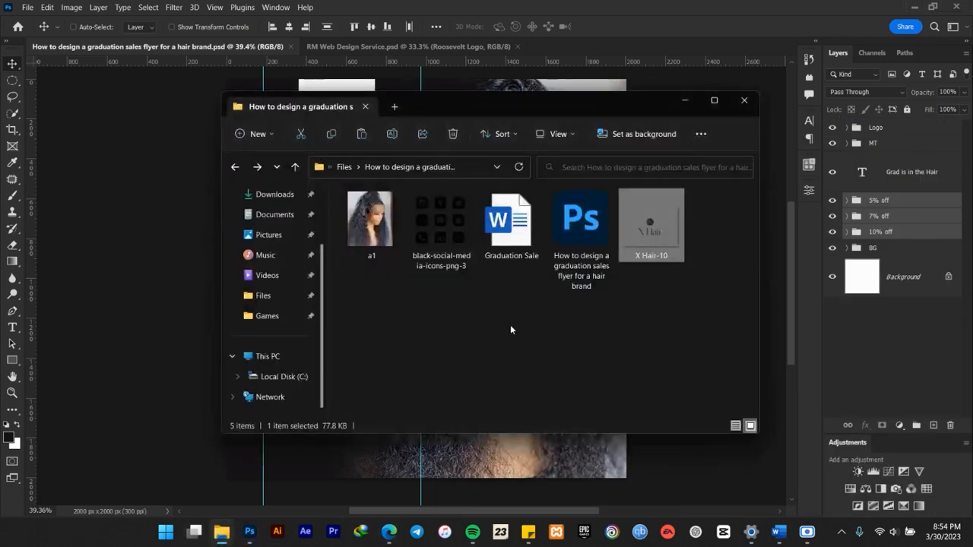
click(443, 230)
drag(440, 225, 486, 7)
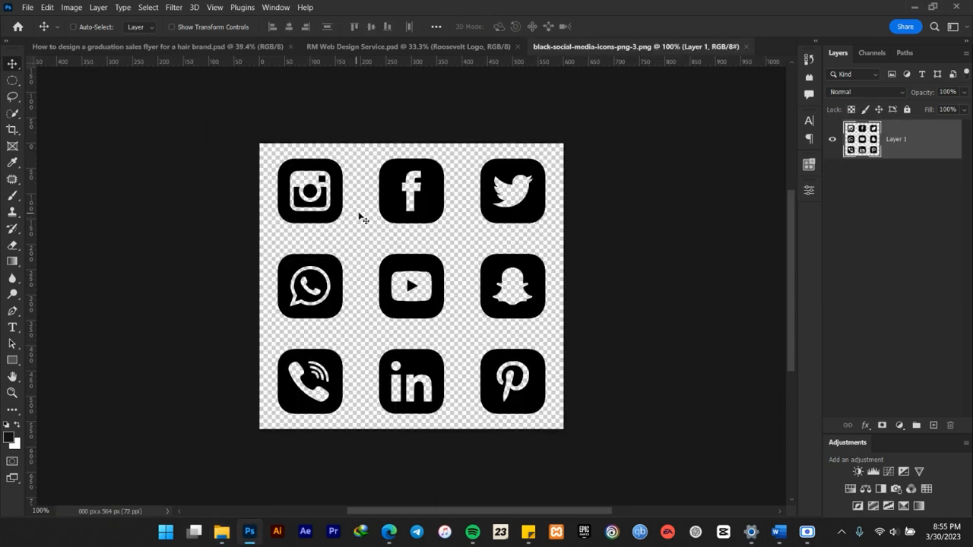
Copy the Instagram icon onto its own layer with a rectangular marquee selection, and convert that layer to a smart object.
click(13, 114)
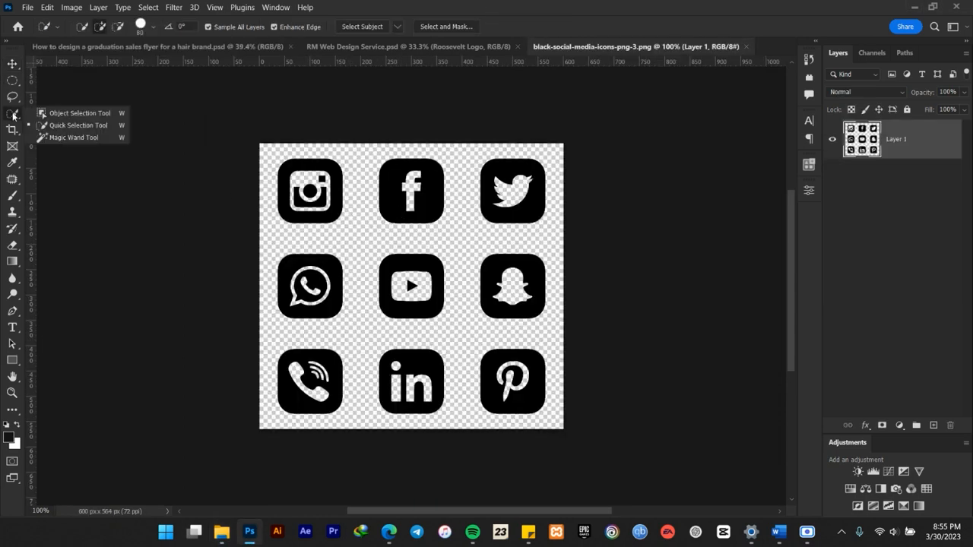
click(12, 80)
click(76, 81)
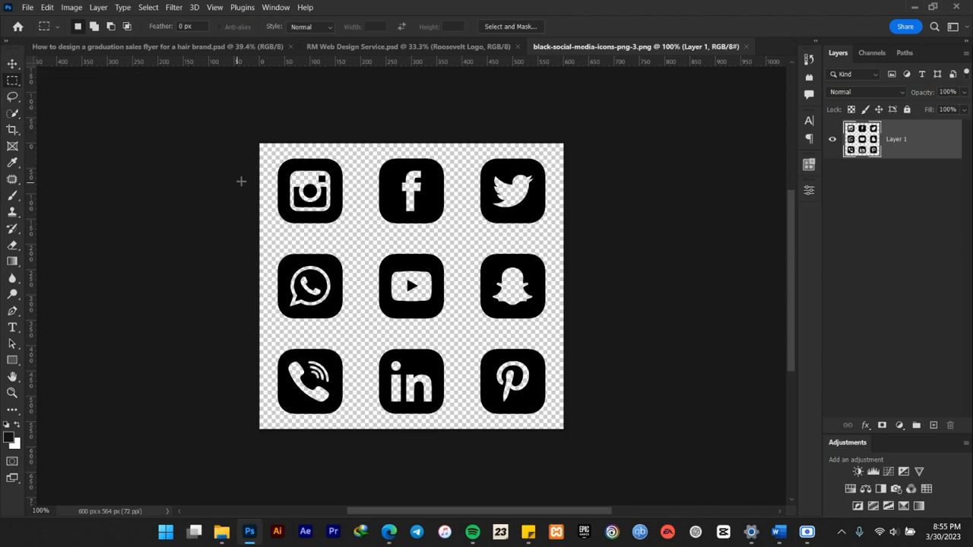
drag(266, 149, 353, 231)
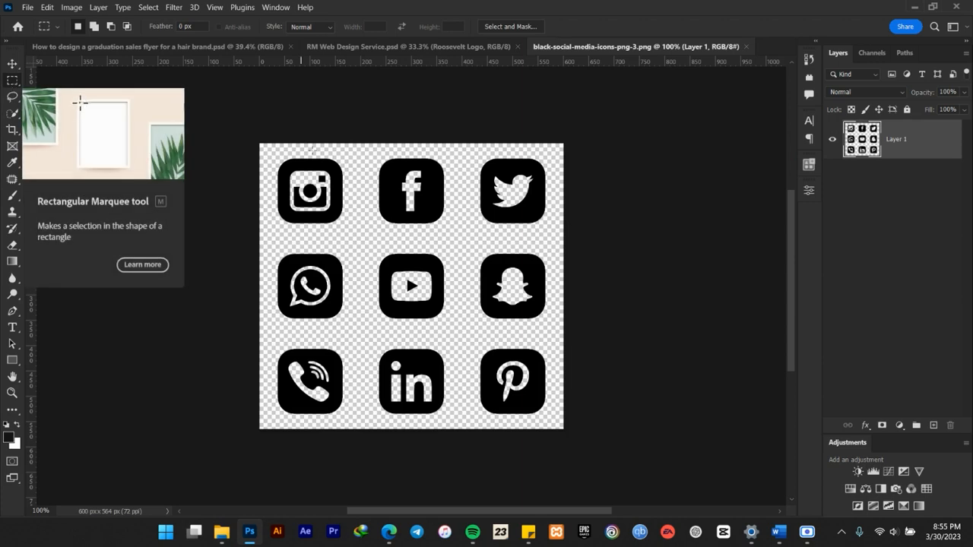
drag(269, 147, 354, 237)
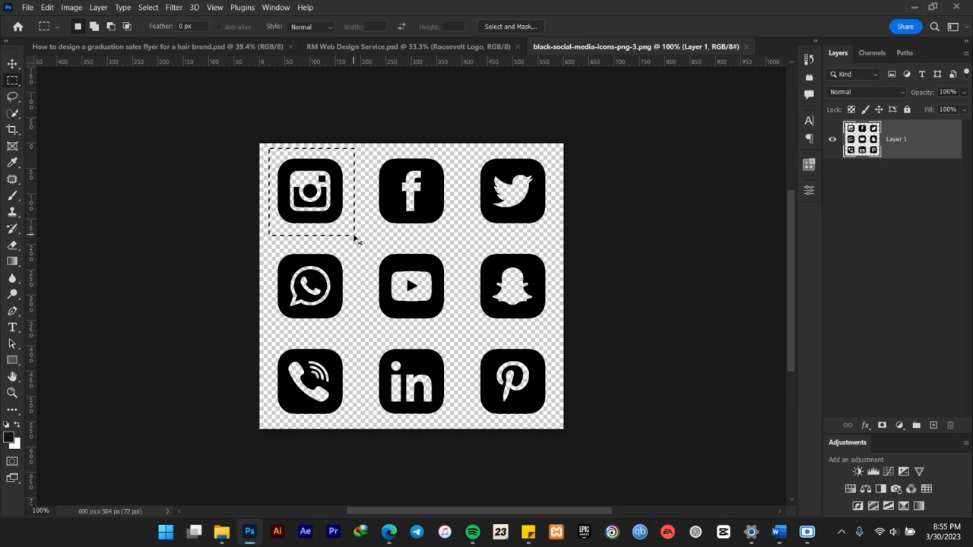
key(ctrl+j)
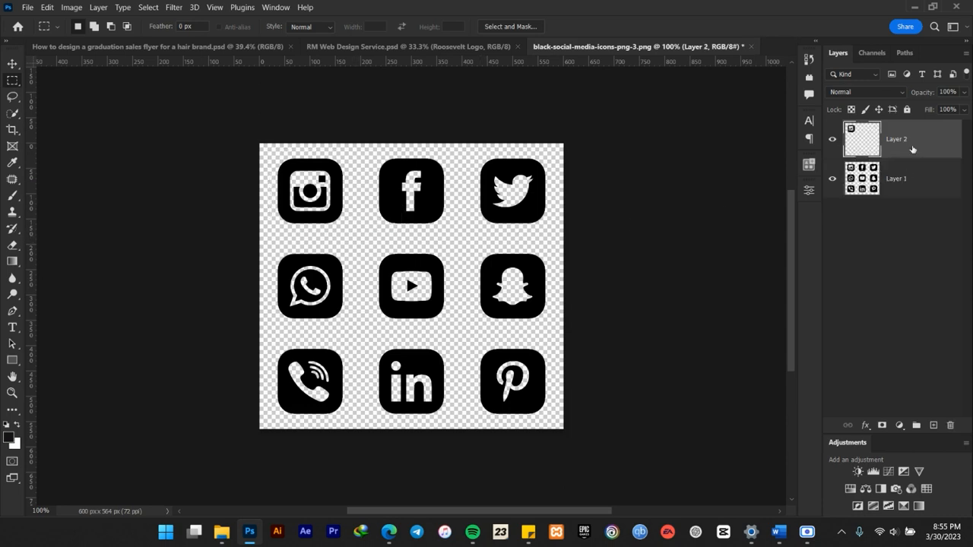
right_click(913, 150)
click(802, 181)
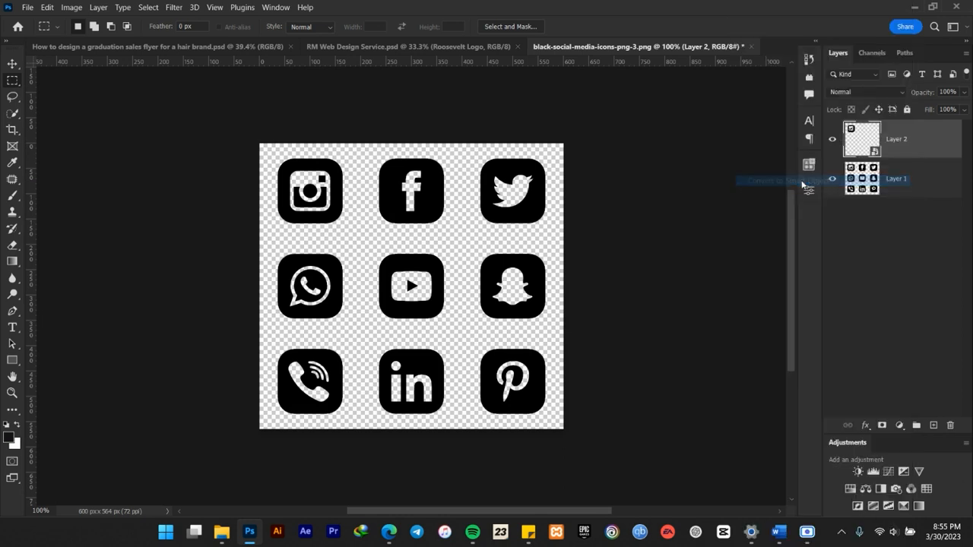
Copy the Instagram icon smart object into the graduation flyer document and place it below the 10% OFF box.
click(12, 64)
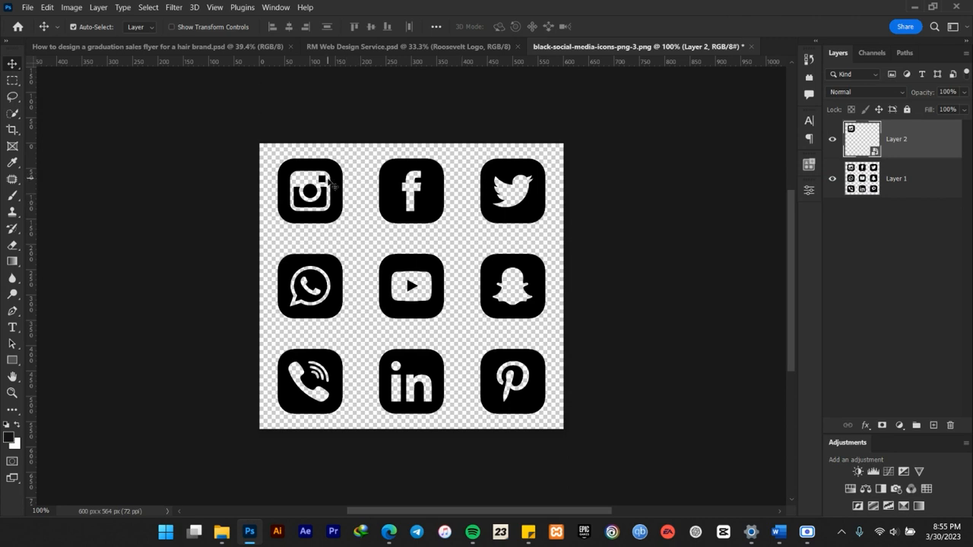
key(ctrl+c)
drag(325, 194, 344, 216)
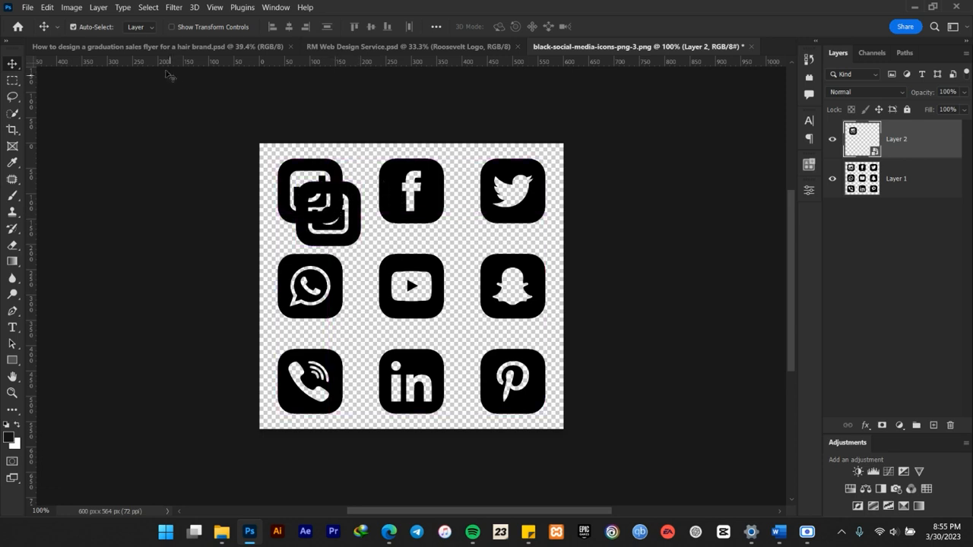
click(153, 52)
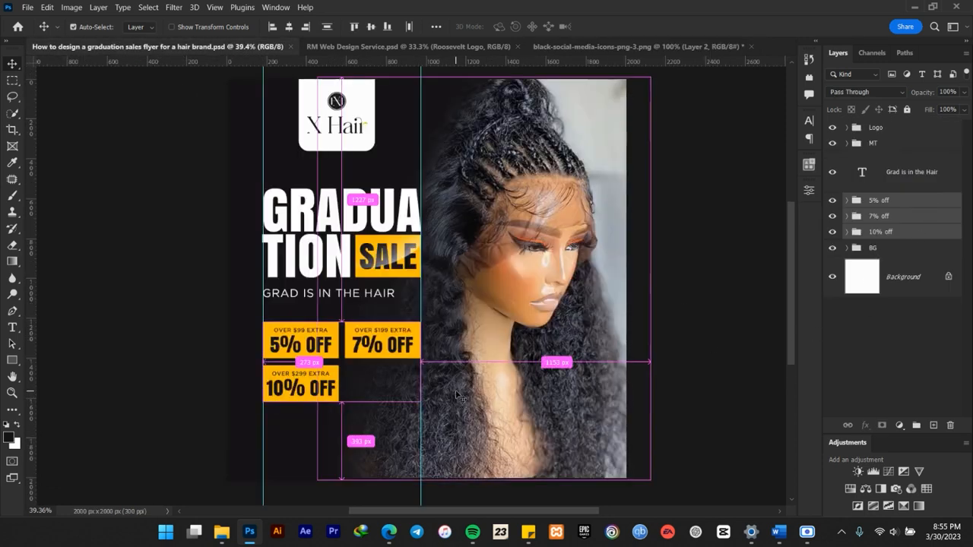
key(ctrl+v)
drag(439, 279, 294, 440)
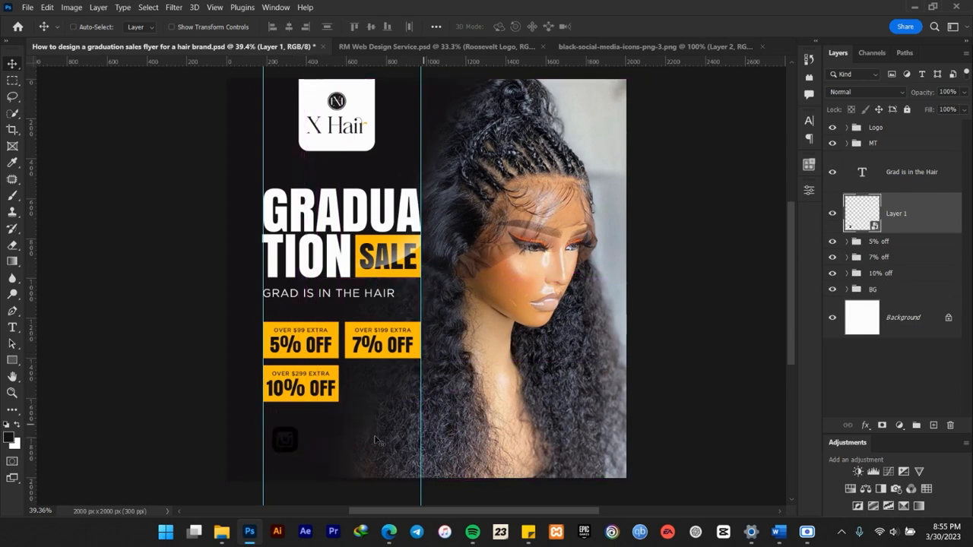
Group the 5%, 7% and 10% off groups as "Discounts" and place that group above the Instagram icon layer.
click(903, 246)
shift+click(902, 278)
key(ctrl+g)
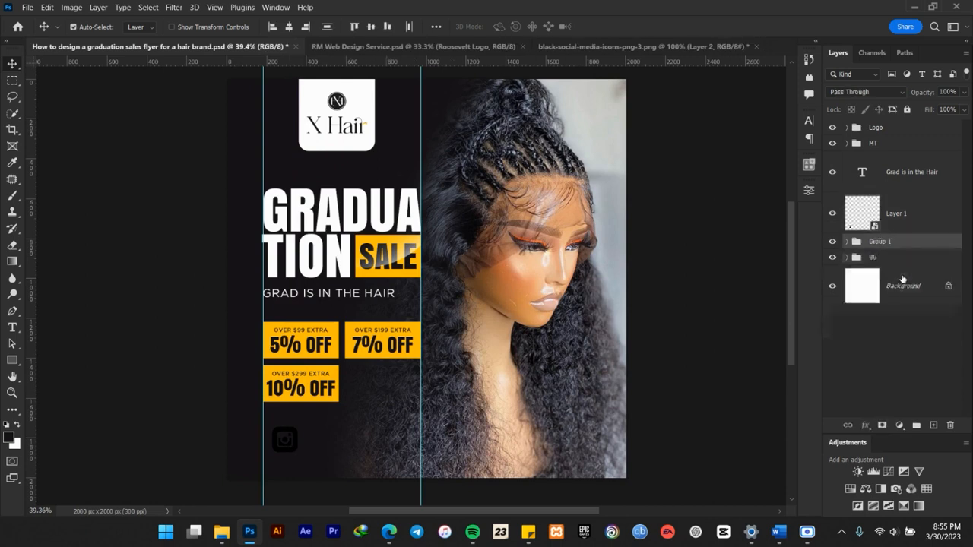
double_click(879, 241)
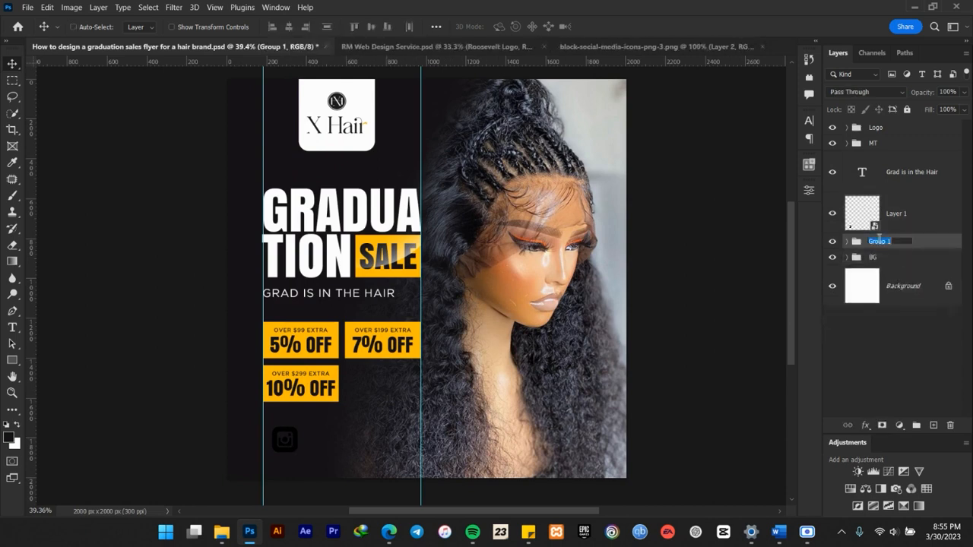
text(d)
key(Return)
drag(887, 242, 886, 197)
Scale down the Instagram icon and align its left edge to the left guide below the discount boxes.
click(895, 238)
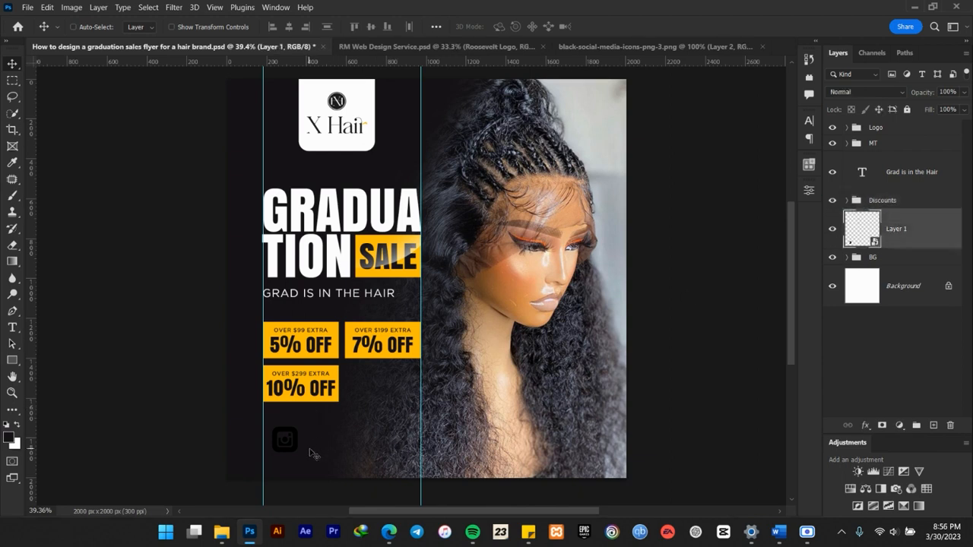
scroll(312, 448, up, 2)
drag(316, 445, 281, 391)
key(ctrl+t)
click(627, 26)
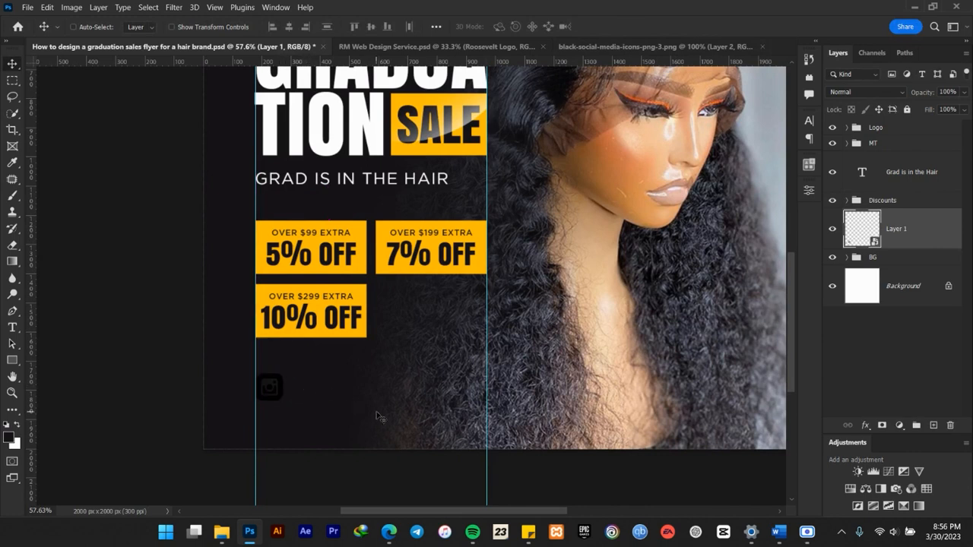
Apply a Color Overlay to the Instagram icon in the discount boxes' yellow, ffbc00.
scroll(365, 407, down, 3)
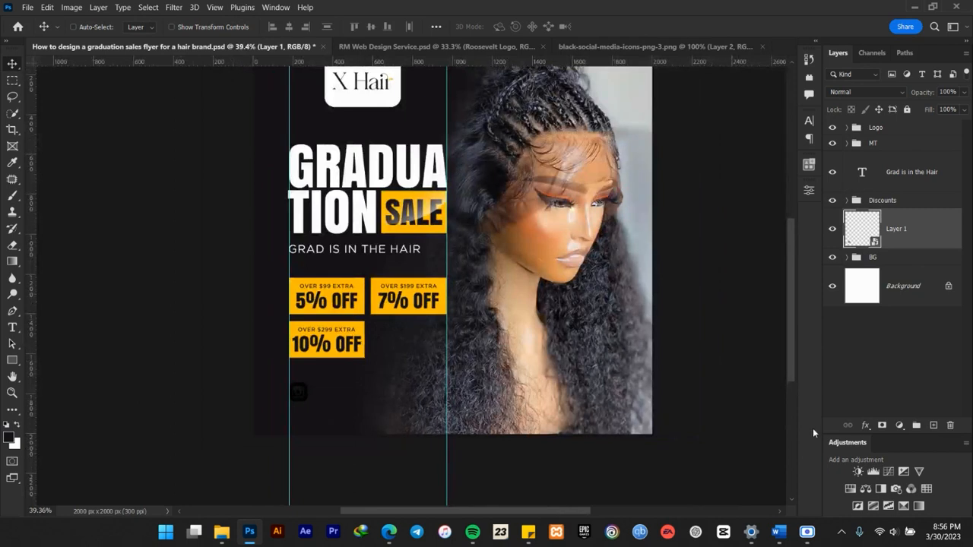
click(868, 427)
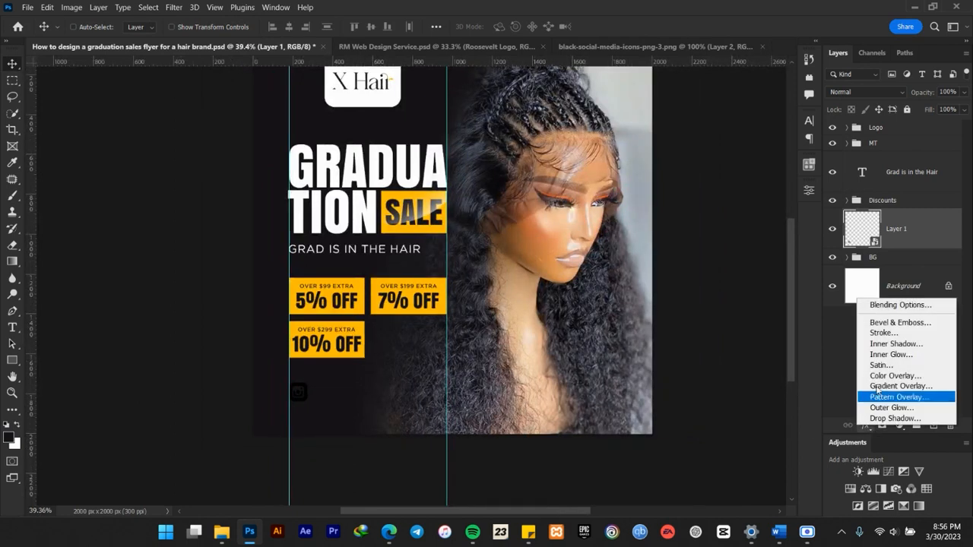
click(894, 375)
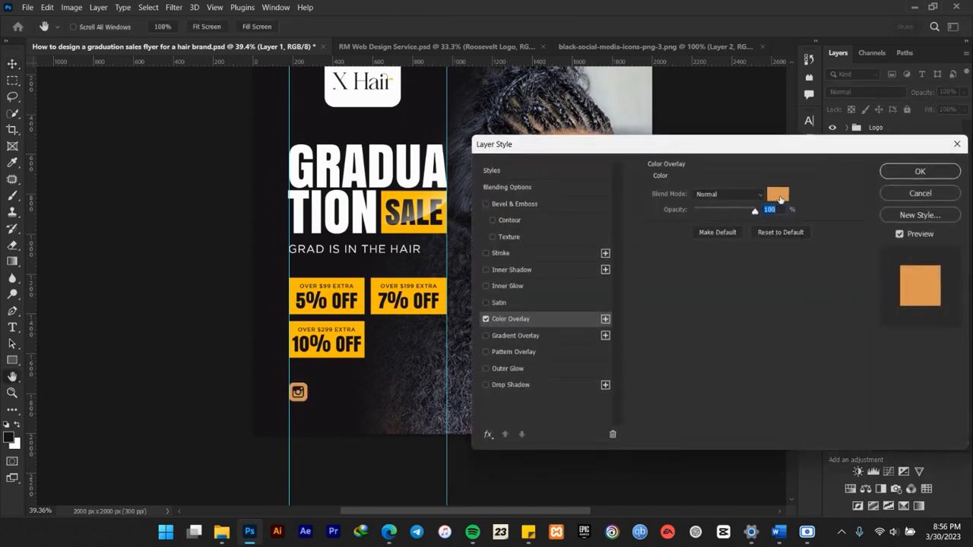
click(777, 195)
click(362, 324)
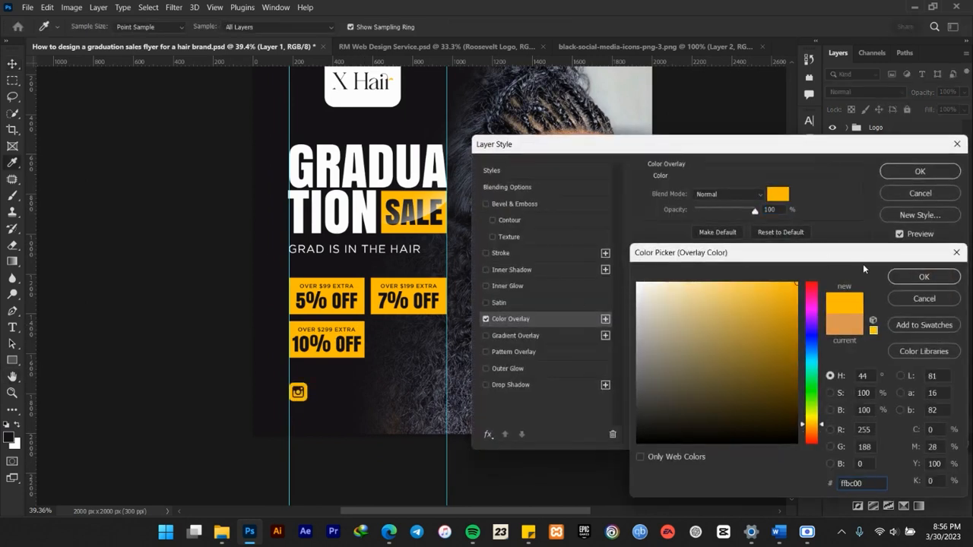
click(923, 276)
click(920, 171)
scroll(355, 388, down, 4)
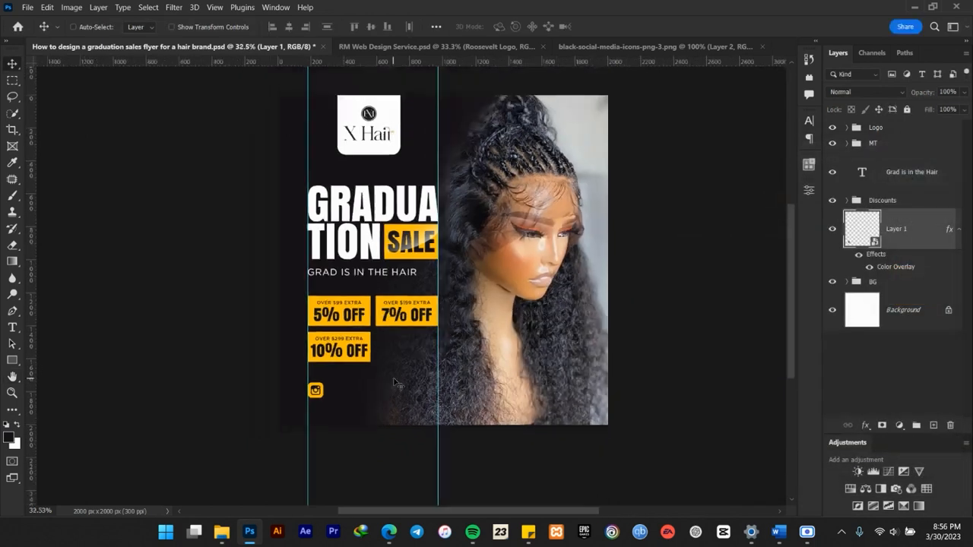
scroll(355, 388, up, 8)
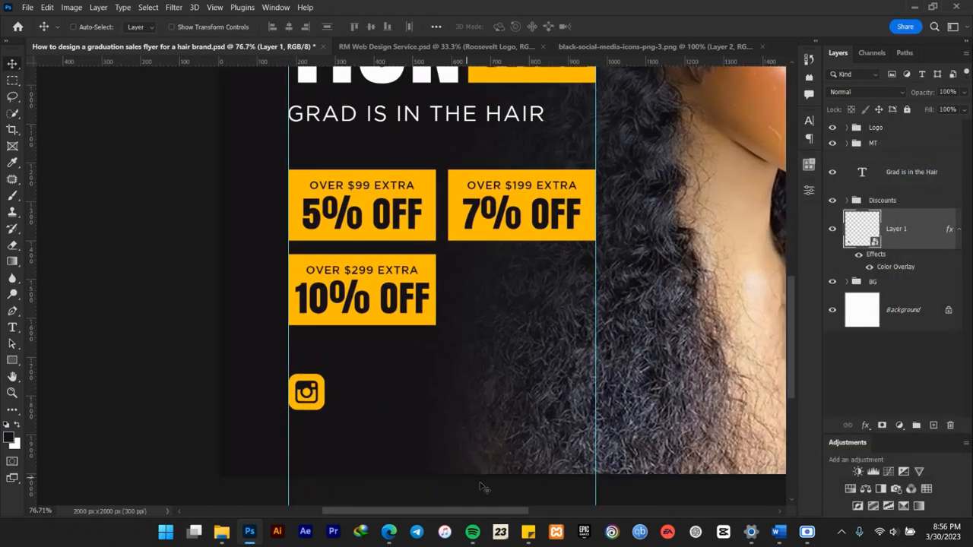
click(787, 537)
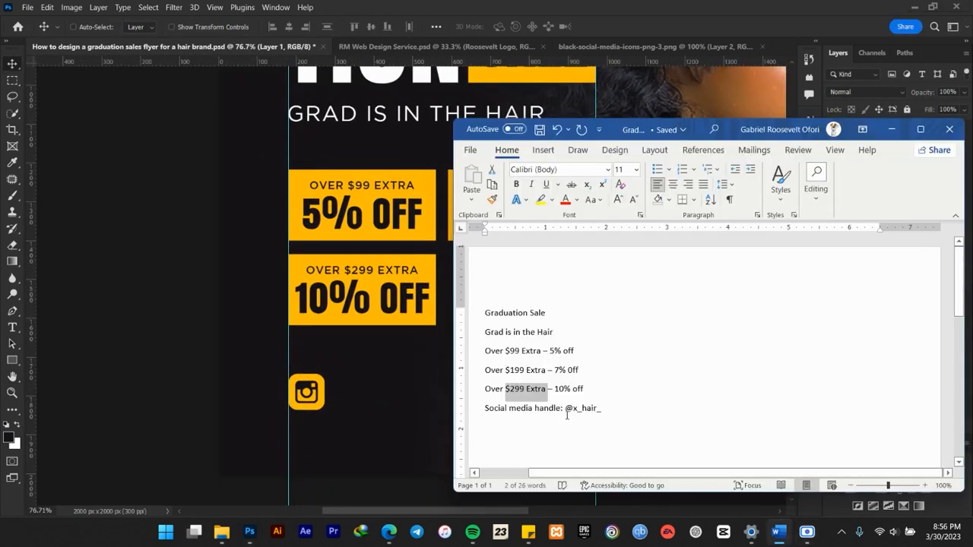
drag(570, 411, 605, 410)
key(ctrl+c)
click(891, 129)
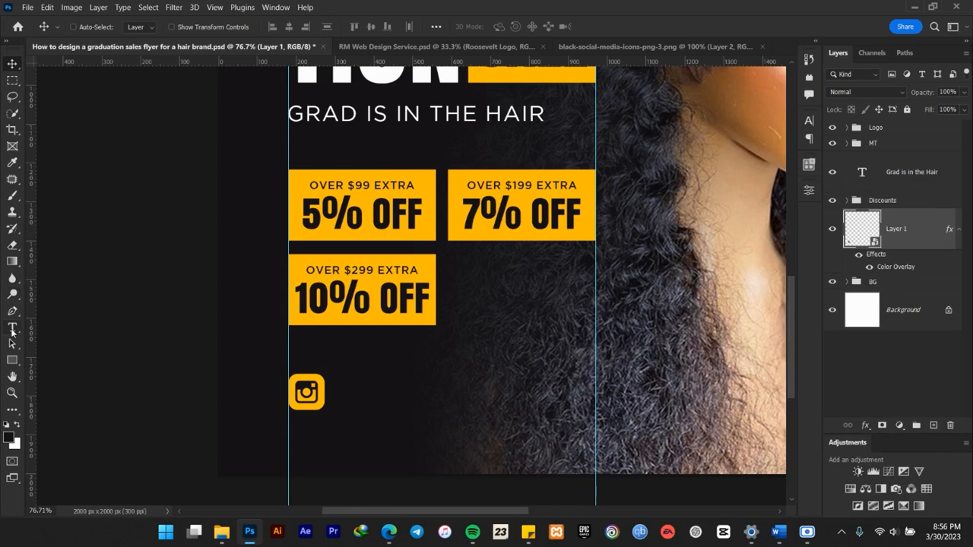
click(12, 329)
click(343, 395)
key(ctrl+v)
click(610, 29)
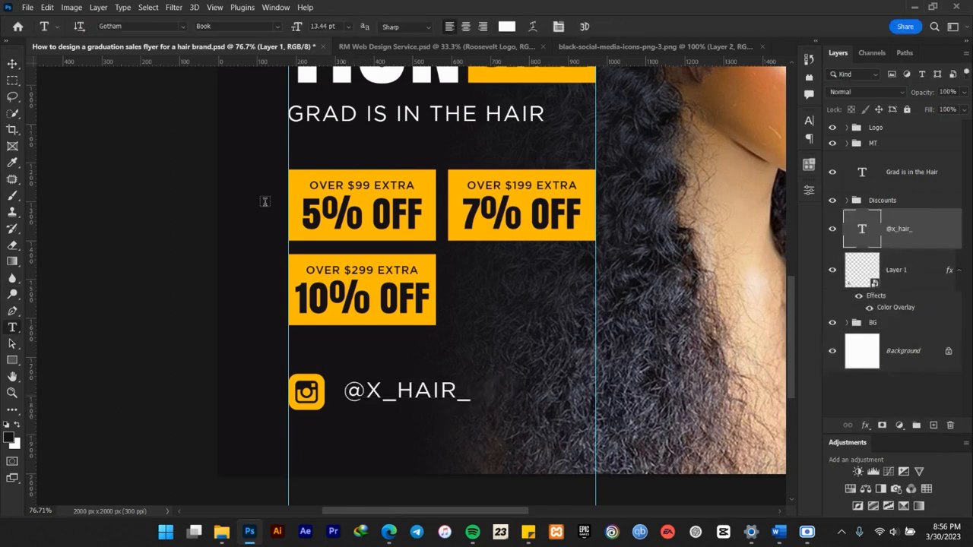
key(v)
scroll(470, 297, down, 2)
scroll(470, 296, down, 3)
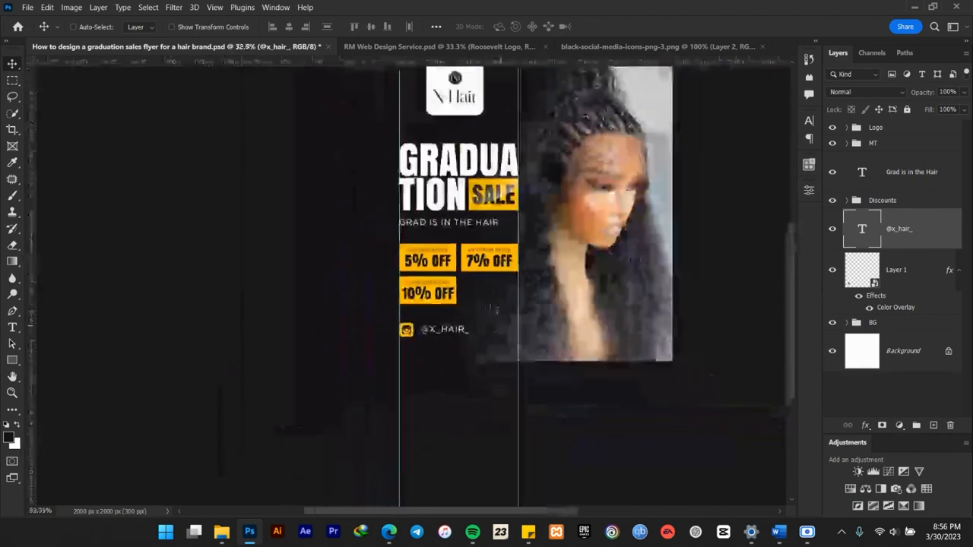
scroll(466, 319, up, 3)
scroll(488, 357, up, 2)
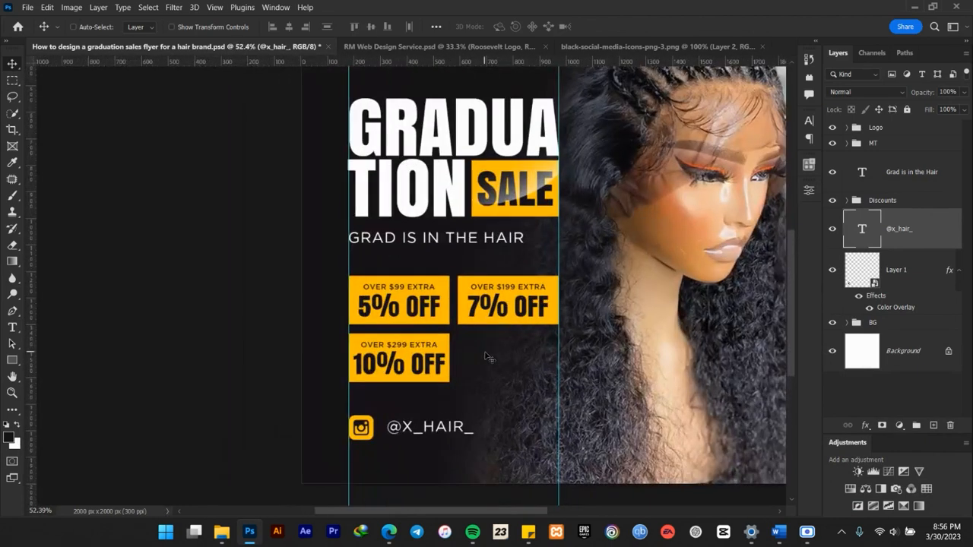
drag(684, 348, 485, 291)
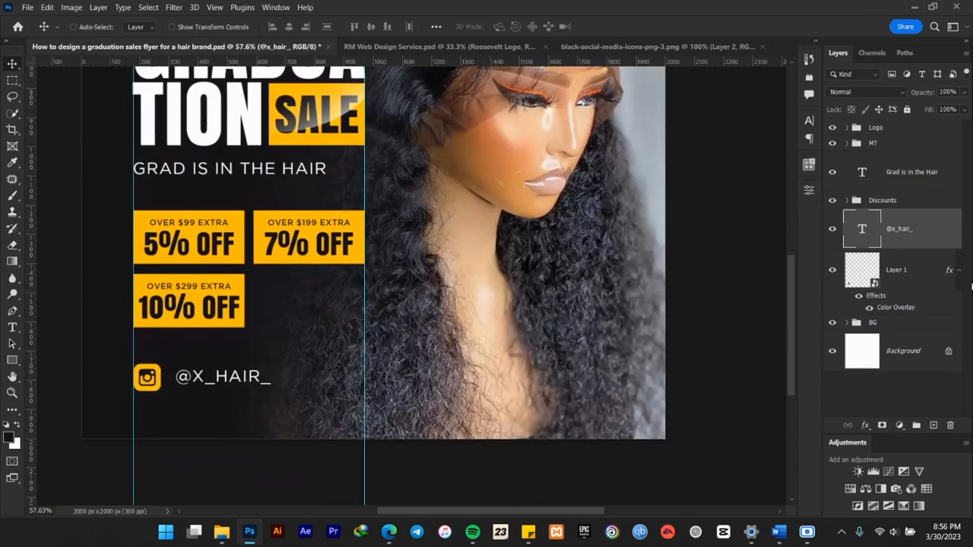
drag(240, 380, 235, 380)
scroll(135, 384, down, 3)
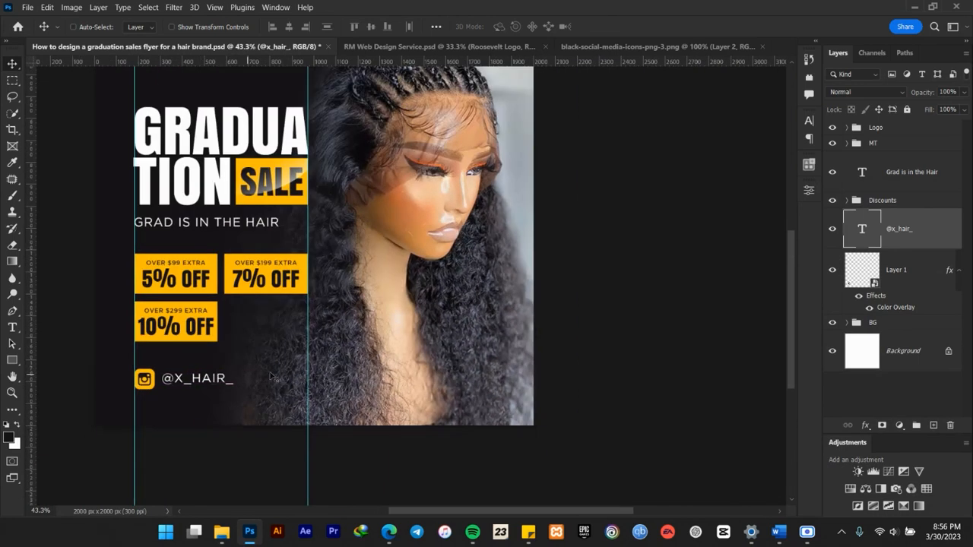
click(958, 271)
shift+click(912, 267)
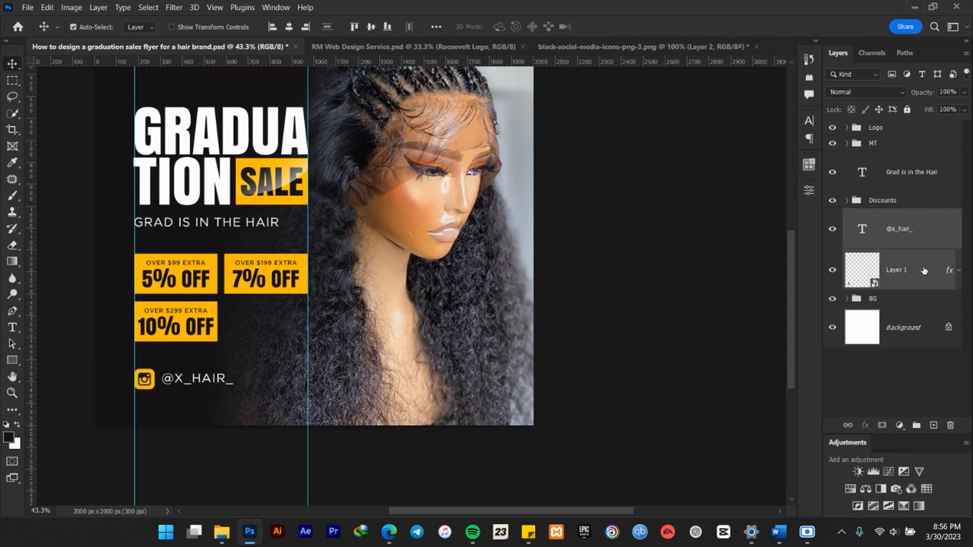
key(ctrl+g)
double_click(877, 216)
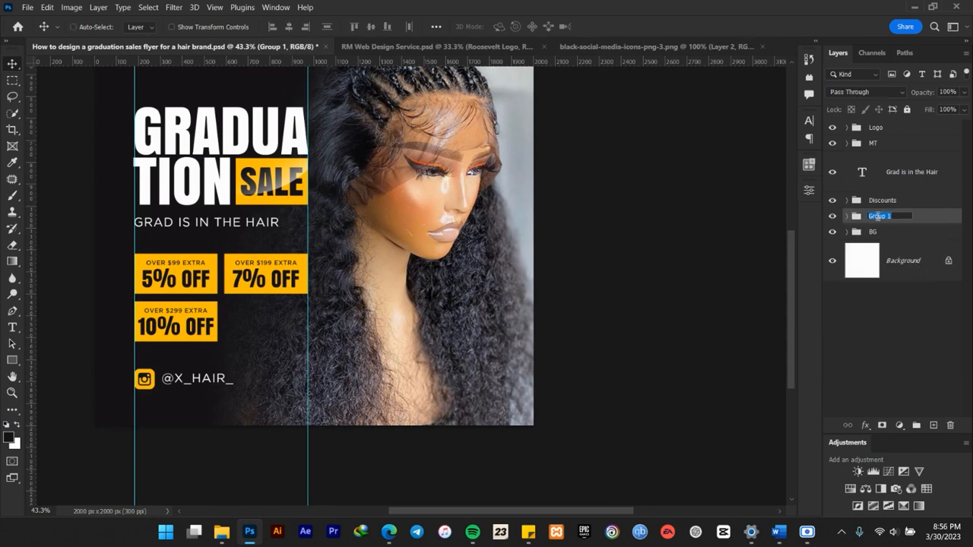
text(SM)
key(Return)
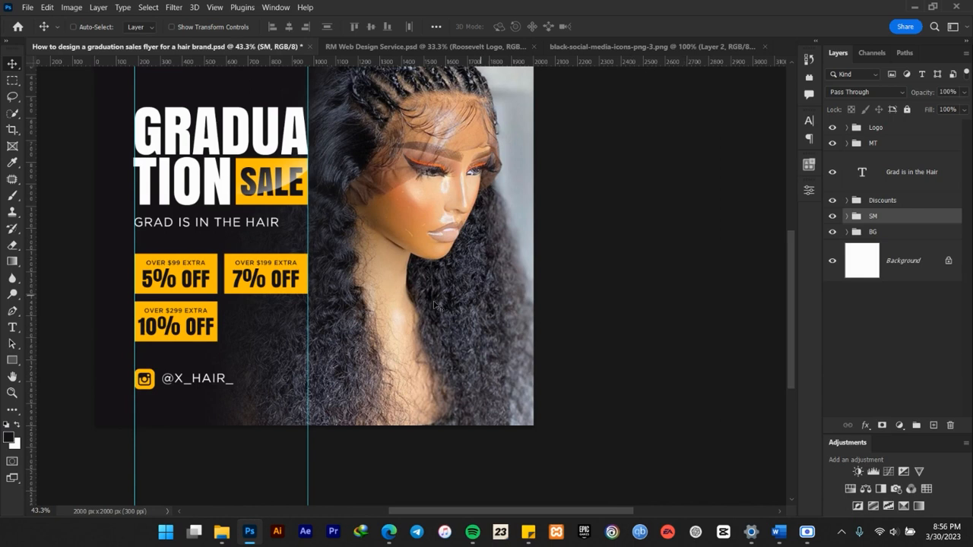
Deselect all layers and examine the spacing and balance of the whole flyer layout at different zoom levels.
scroll(332, 377, down, 1)
scroll(332, 376, down, 1)
scroll(244, 270, down, 6)
scroll(235, 258, up, 5)
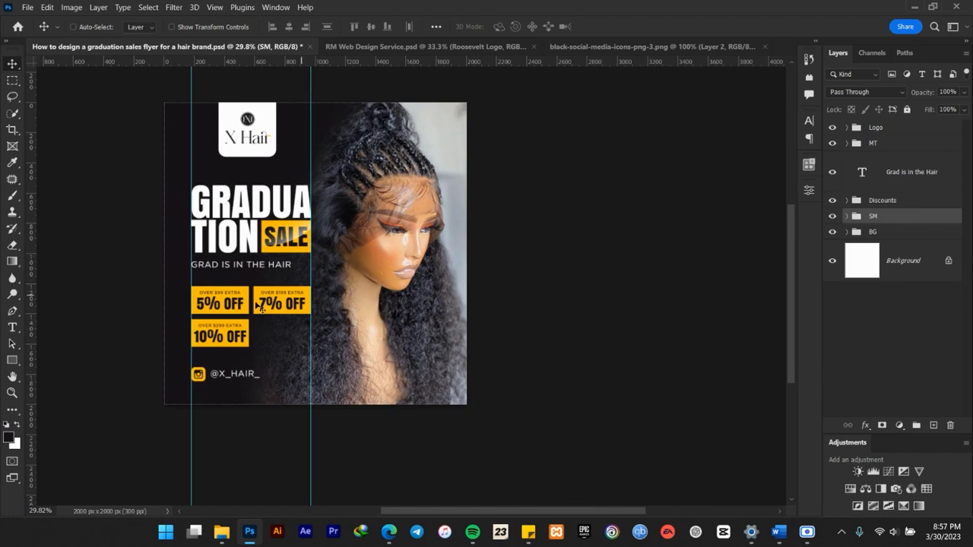
scroll(363, 294, up, 4)
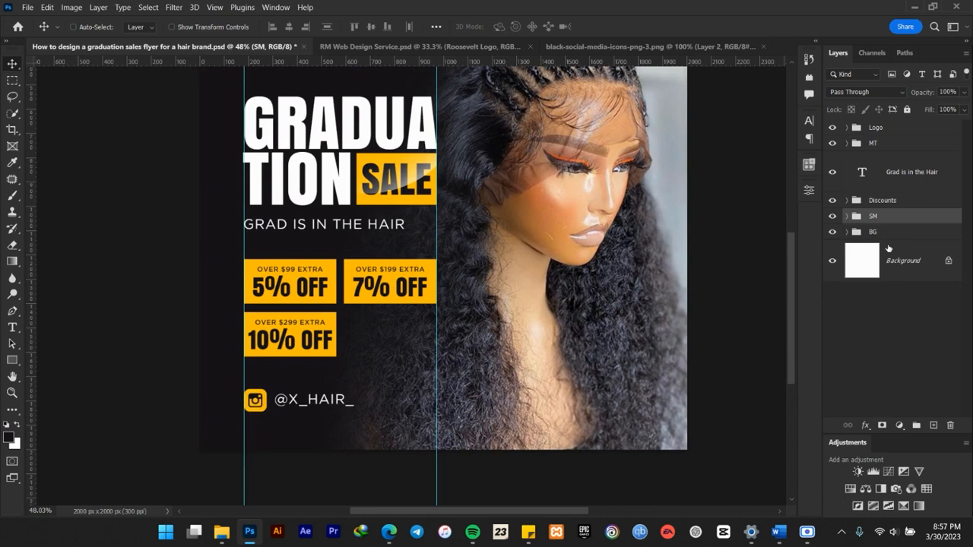
ctrl+click(767, 340)
scroll(520, 297, down, 2)
scroll(521, 297, up, 2)
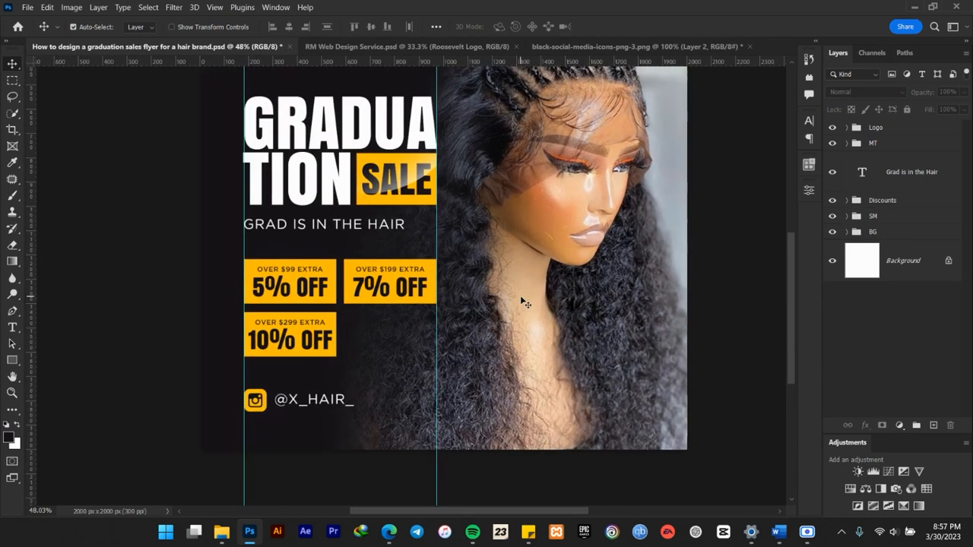
key(ctrl+0)
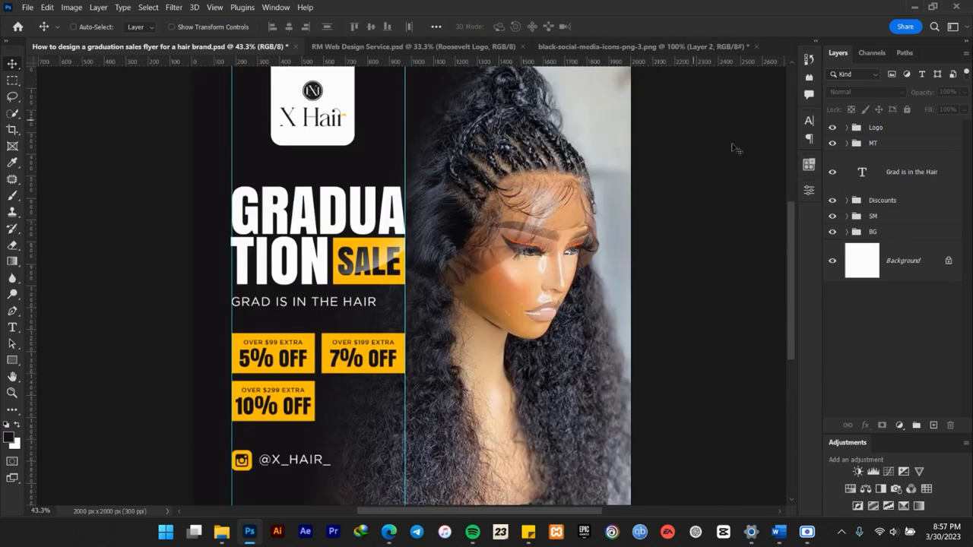
Nudge the Discounts group slightly down to widen its gap from the tagline.
click(896, 201)
key(Down)
key(Down)
key(Down)
key(Down)
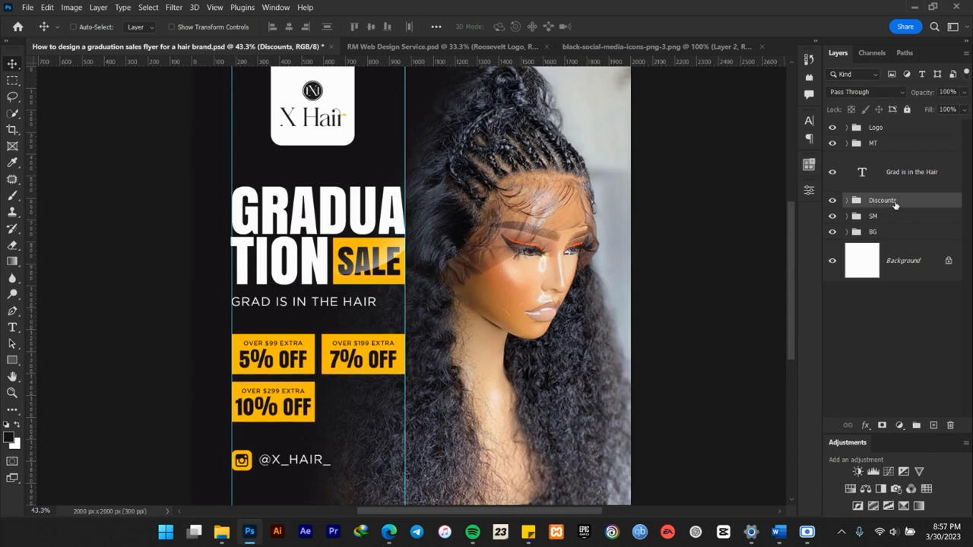
key(Up)
key(Up)
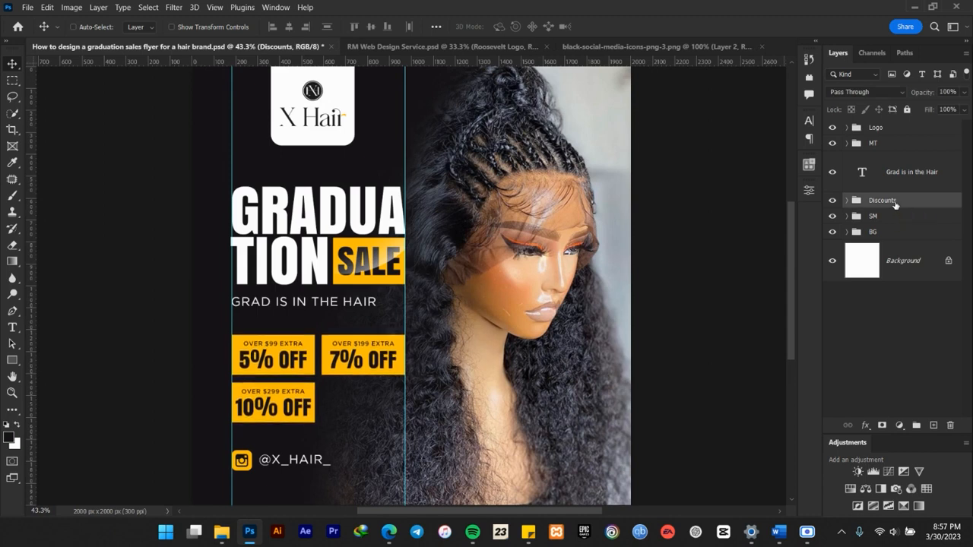
Try nudging the MT headline group and the tagline slightly down, and move the headline group back up.
click(872, 146)
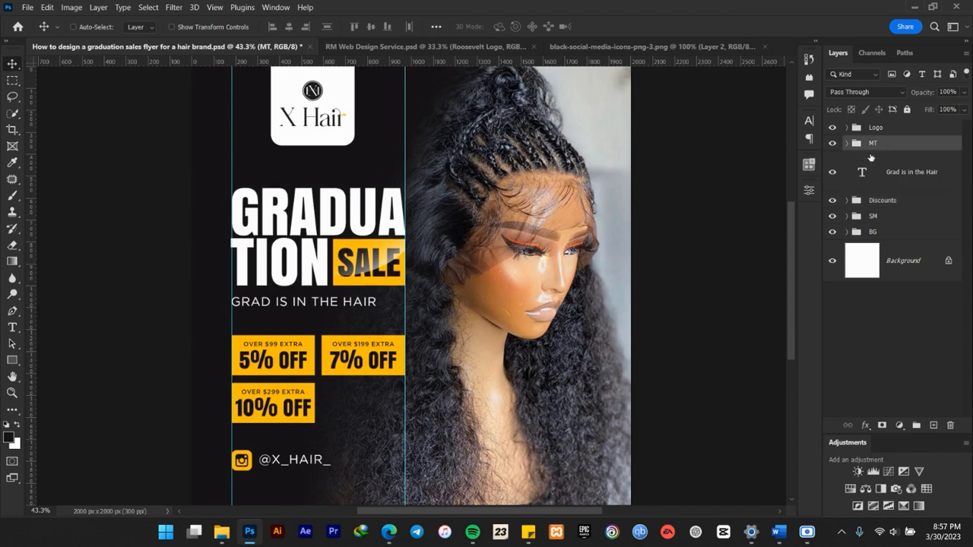
key(Down)
key(Down)
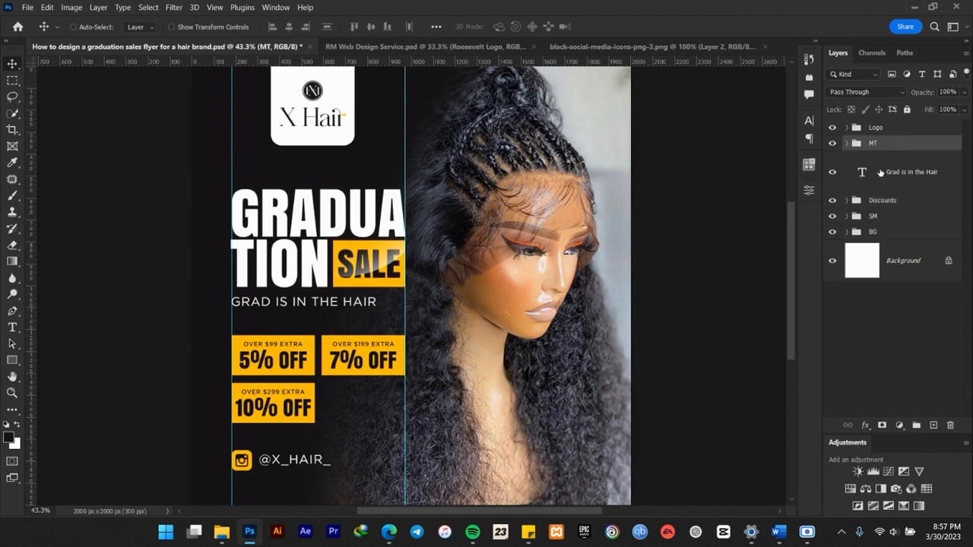
click(894, 177)
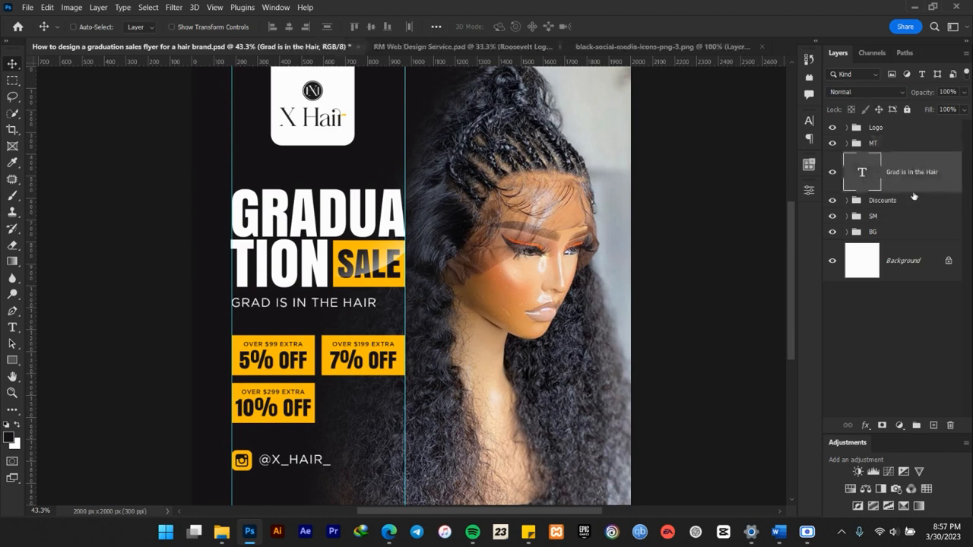
click(882, 148)
key(shift+Up)
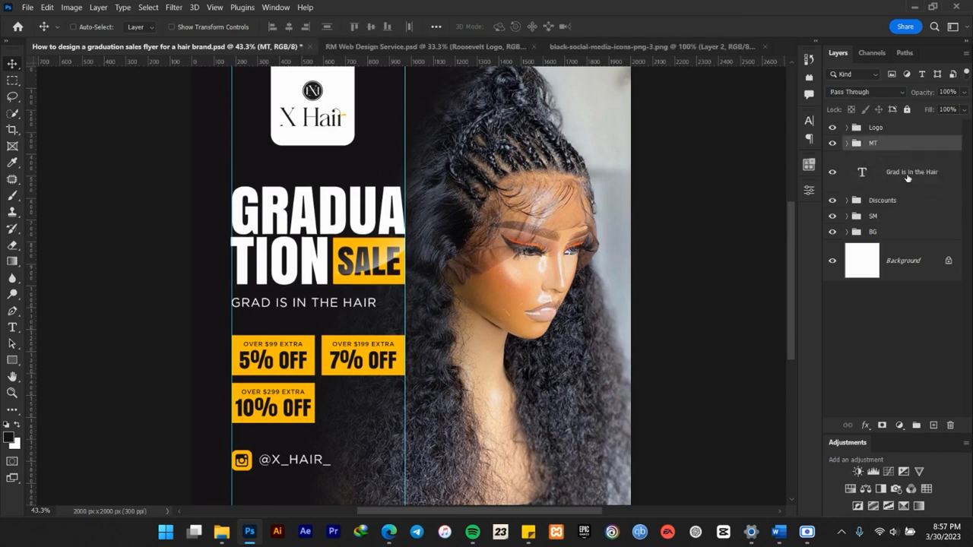
Nudge the "Grad is in the Hair" tagline slightly up toward the headline.
click(908, 177)
key(Up)
key(Up)
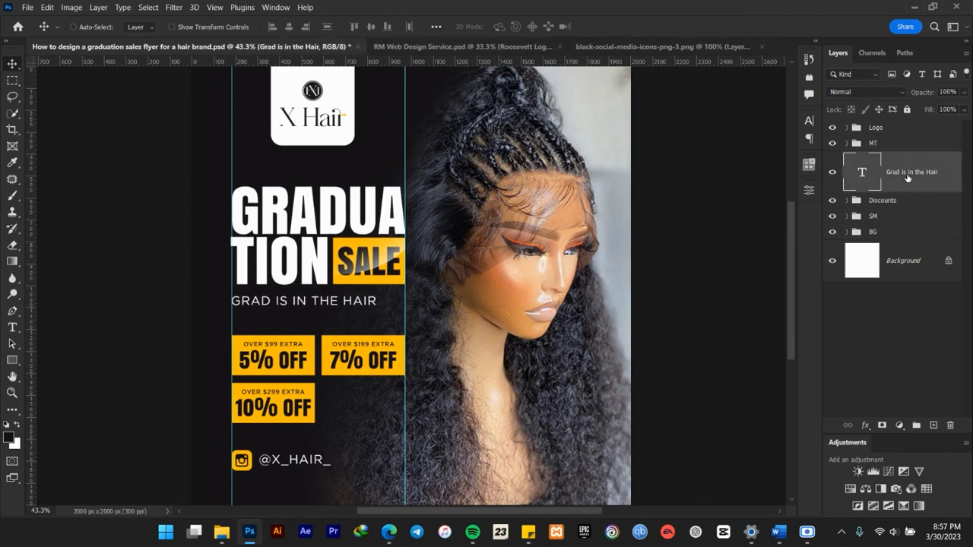
Scale the Logo group up slightly to about 103.58%, keeping its proportions.
scroll(379, 262, down, 2)
scroll(373, 261, up, 3)
drag(324, 141, 331, 225)
click(895, 128)
key(ctrl+t)
drag(364, 223, 366, 229)
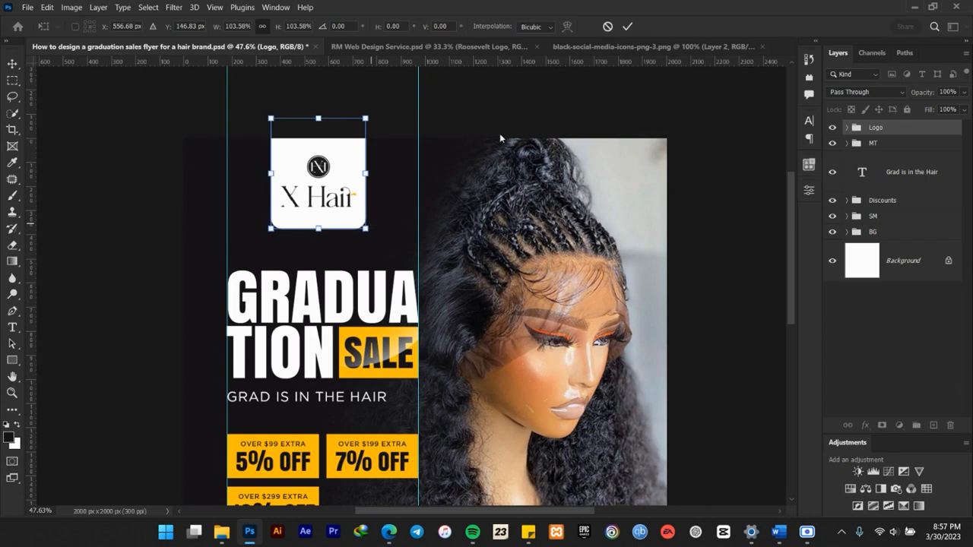
click(627, 26)
Reposition the Logo group so it sits horizontally centred between the two vertical guides above the headline.
drag(318, 186, 314, 188)
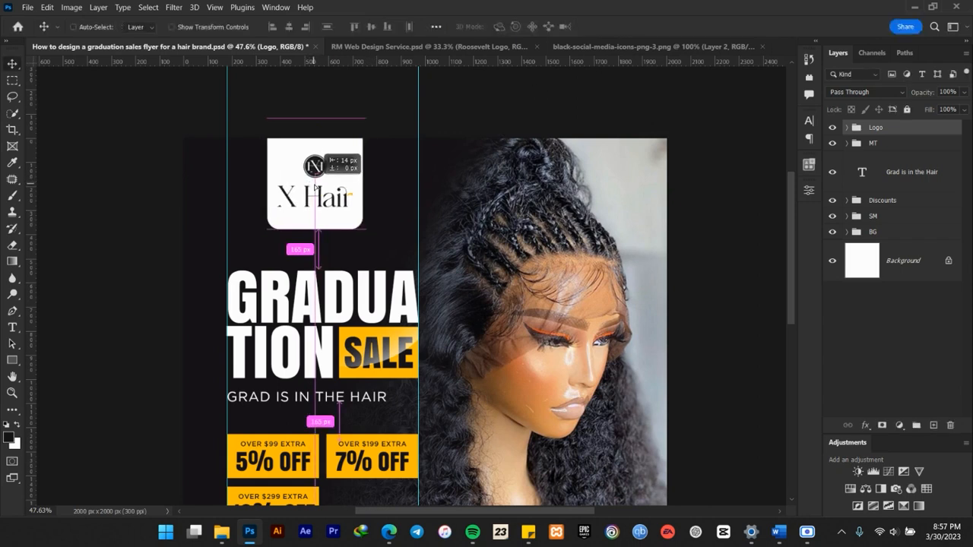
scroll(314, 188, down, 3)
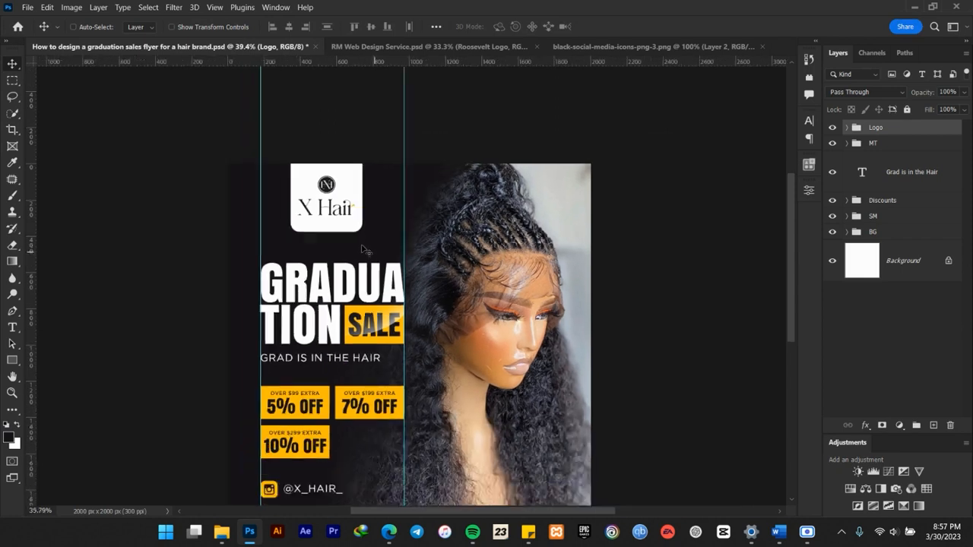
scroll(343, 396, up, 2)
drag(372, 120, 371, 124)
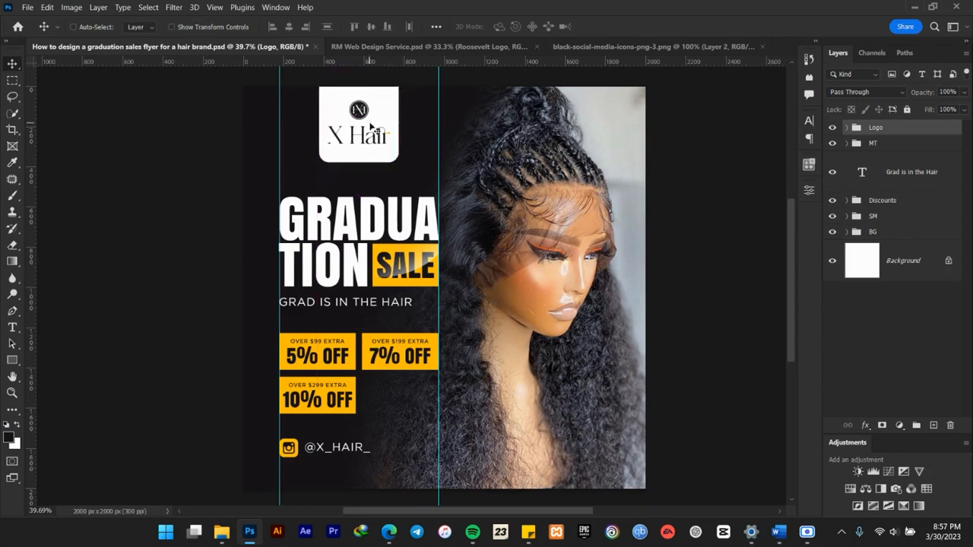
Check the whole flyer with the guides hidden, show the guides again and save the document.
scroll(374, 140, down, 4)
scroll(375, 150, up, 3)
key(ctrl)
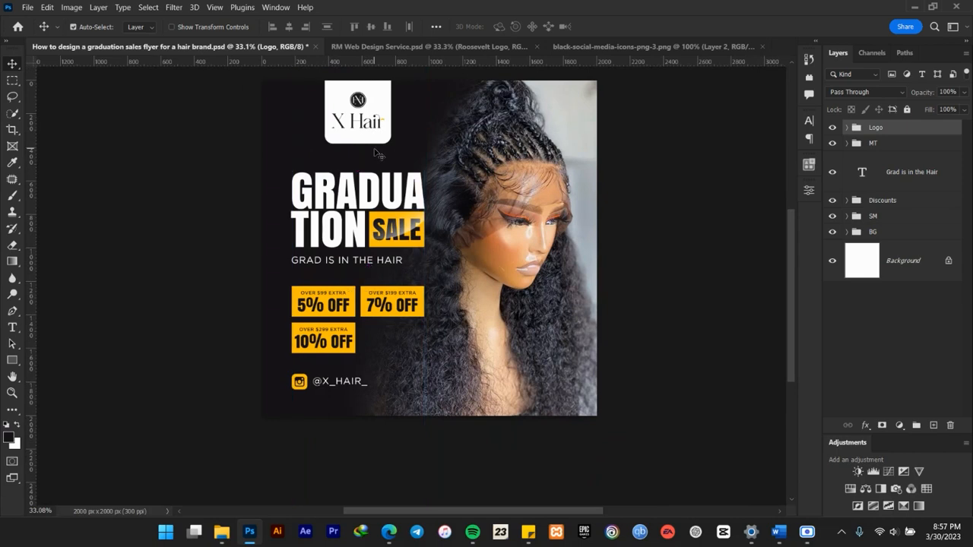
key(ctrl+;)
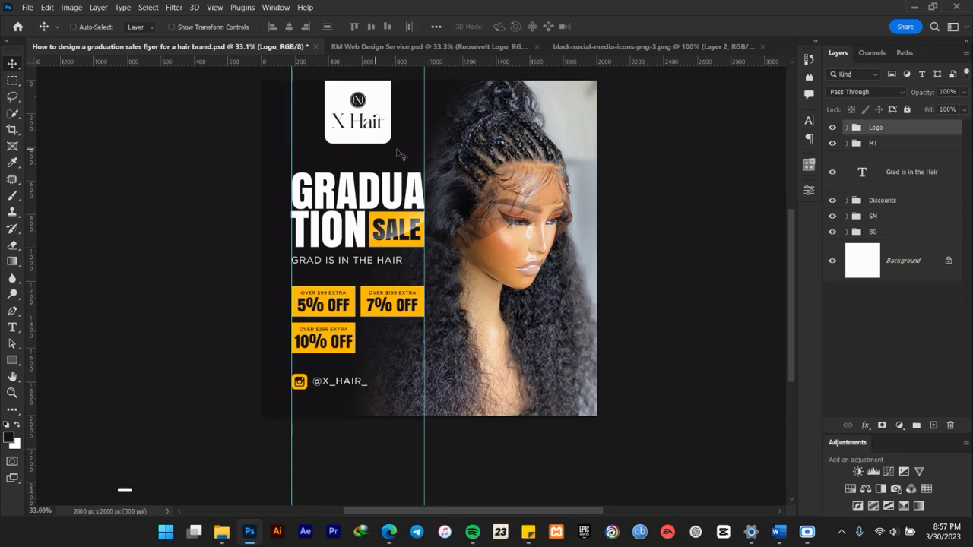
key(ctrl)
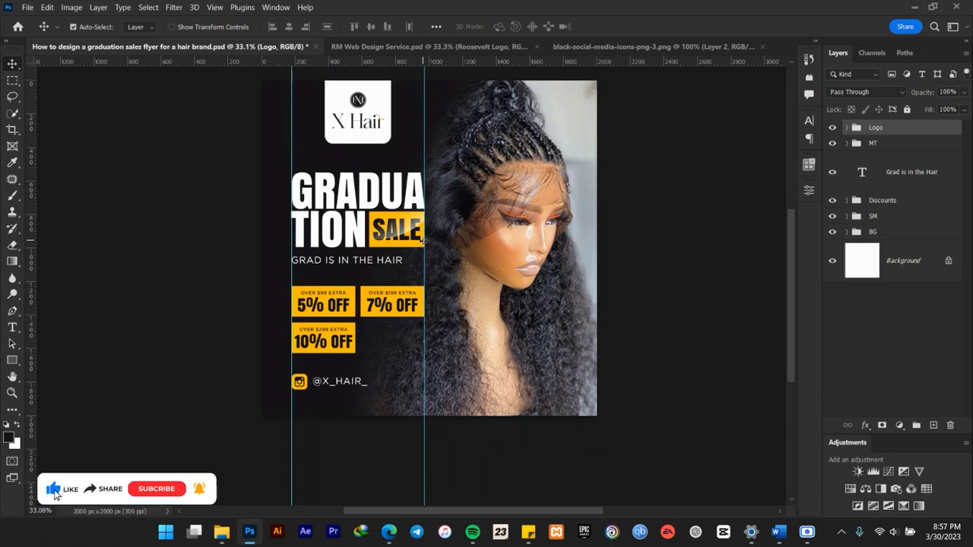
key(ctrl+s)
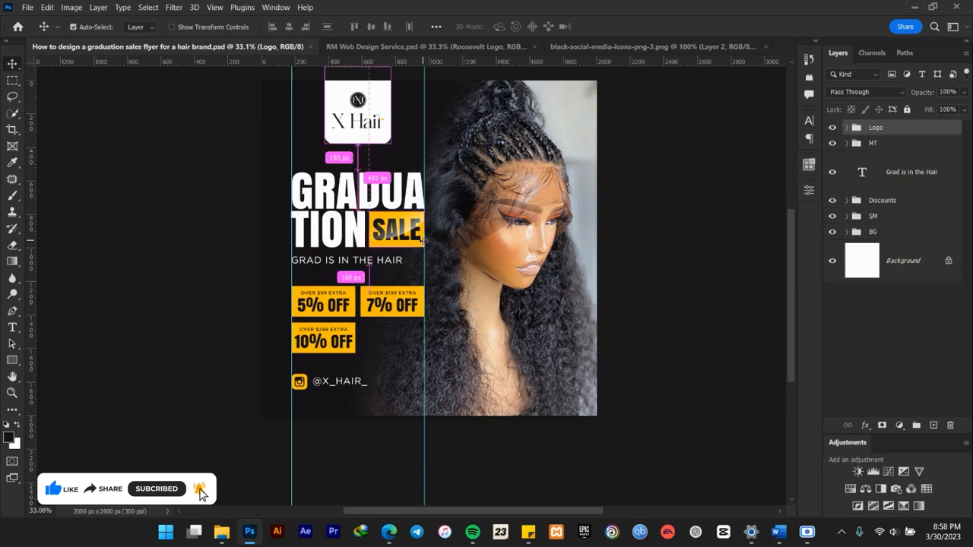
Copy the Roosevelt Logo group from RM Web Design Service.psd into the flyer as the uppermost layer, at the canvas's lower-right corner.
scroll(423, 240, up, 2)
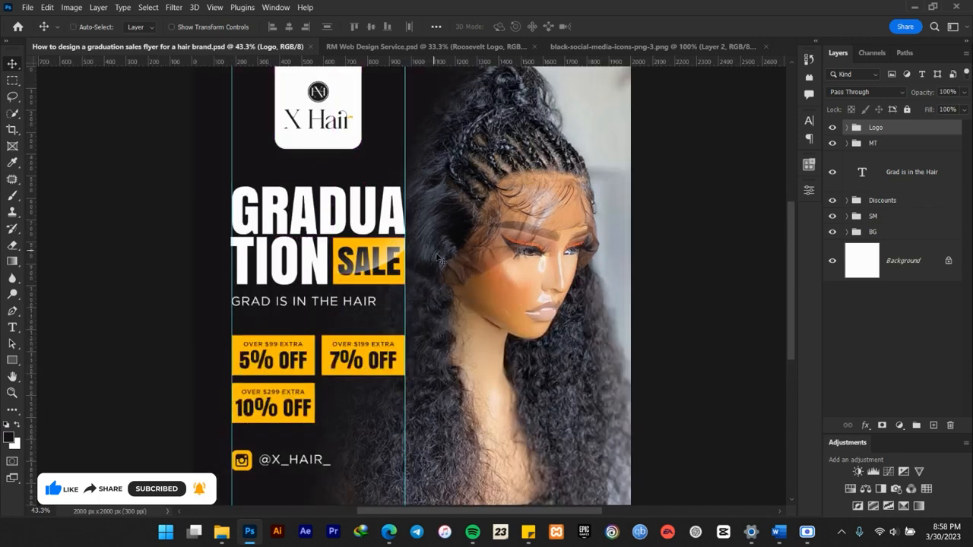
scroll(439, 258, down, 1)
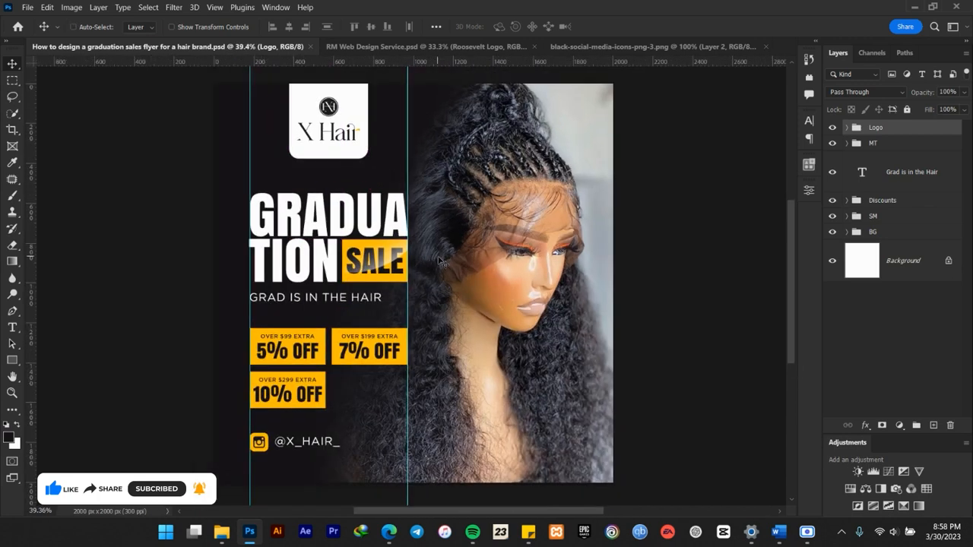
click(383, 46)
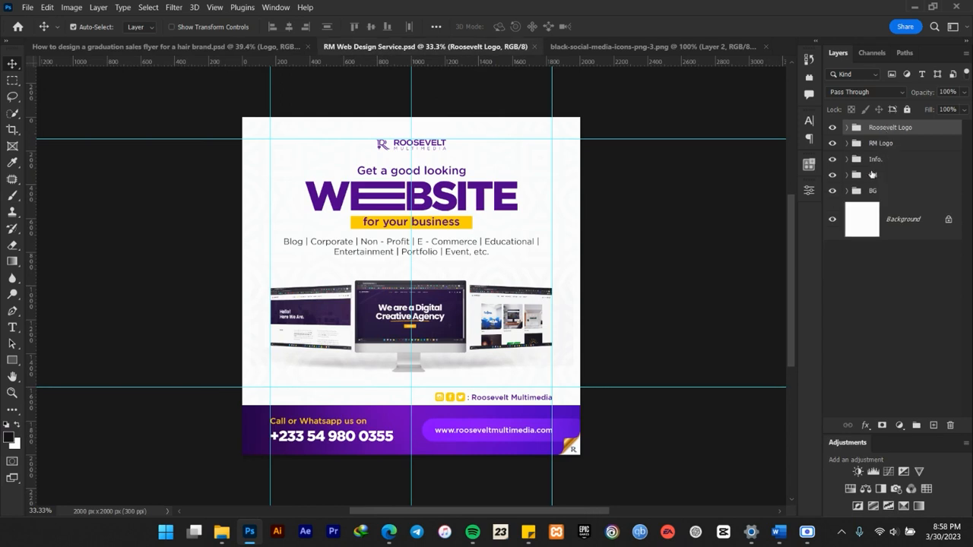
click(190, 47)
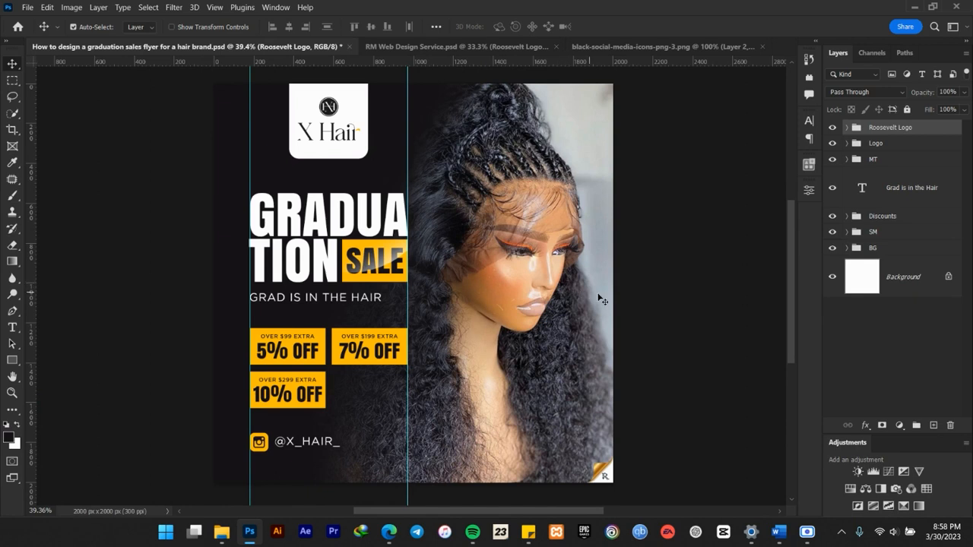
Deselect all layers, hide the guides and save the flyer.
scroll(602, 477, up, 1)
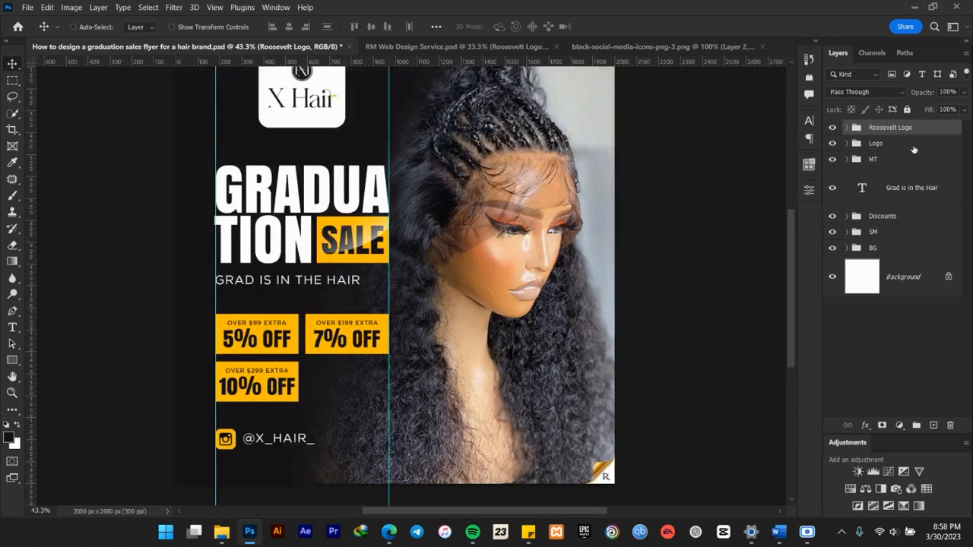
click(891, 335)
key(ctrl+semicolon)
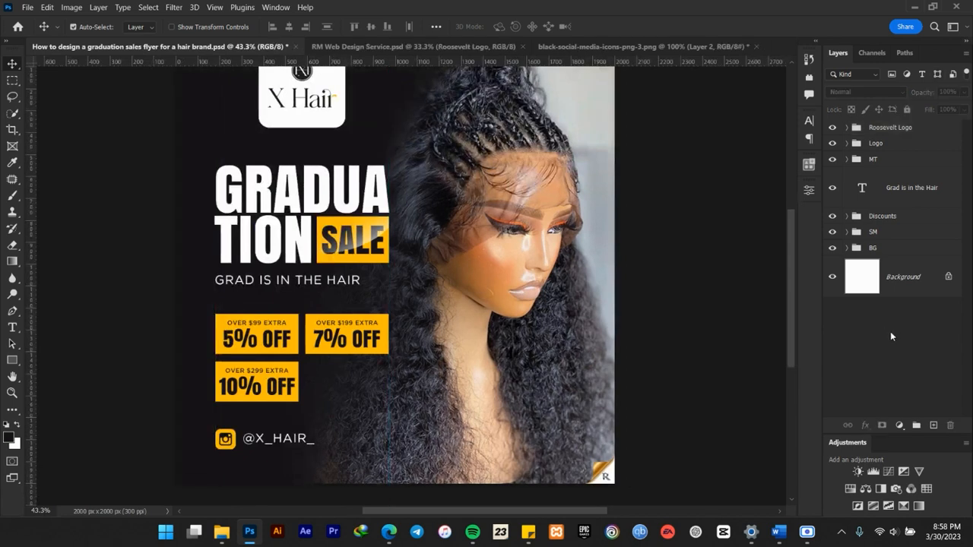
key(ctrl+s)
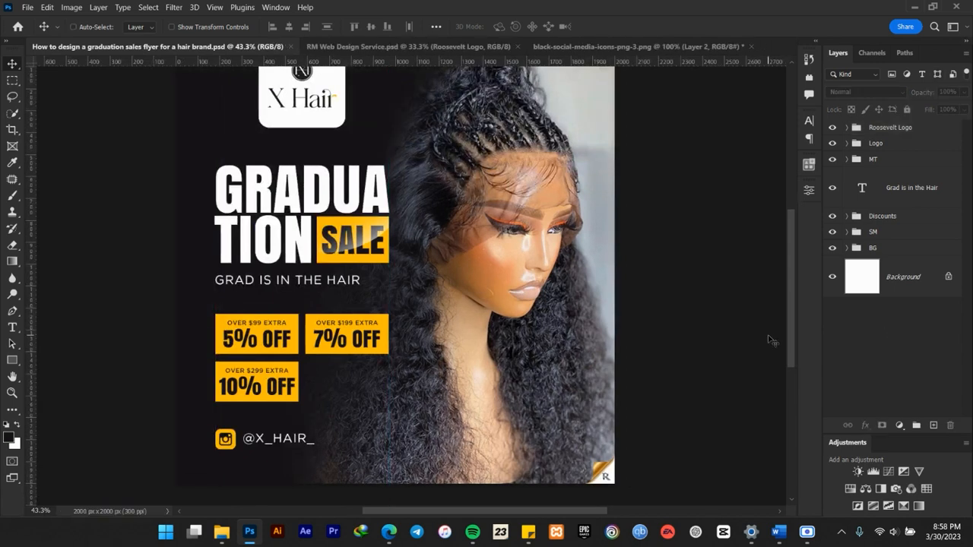